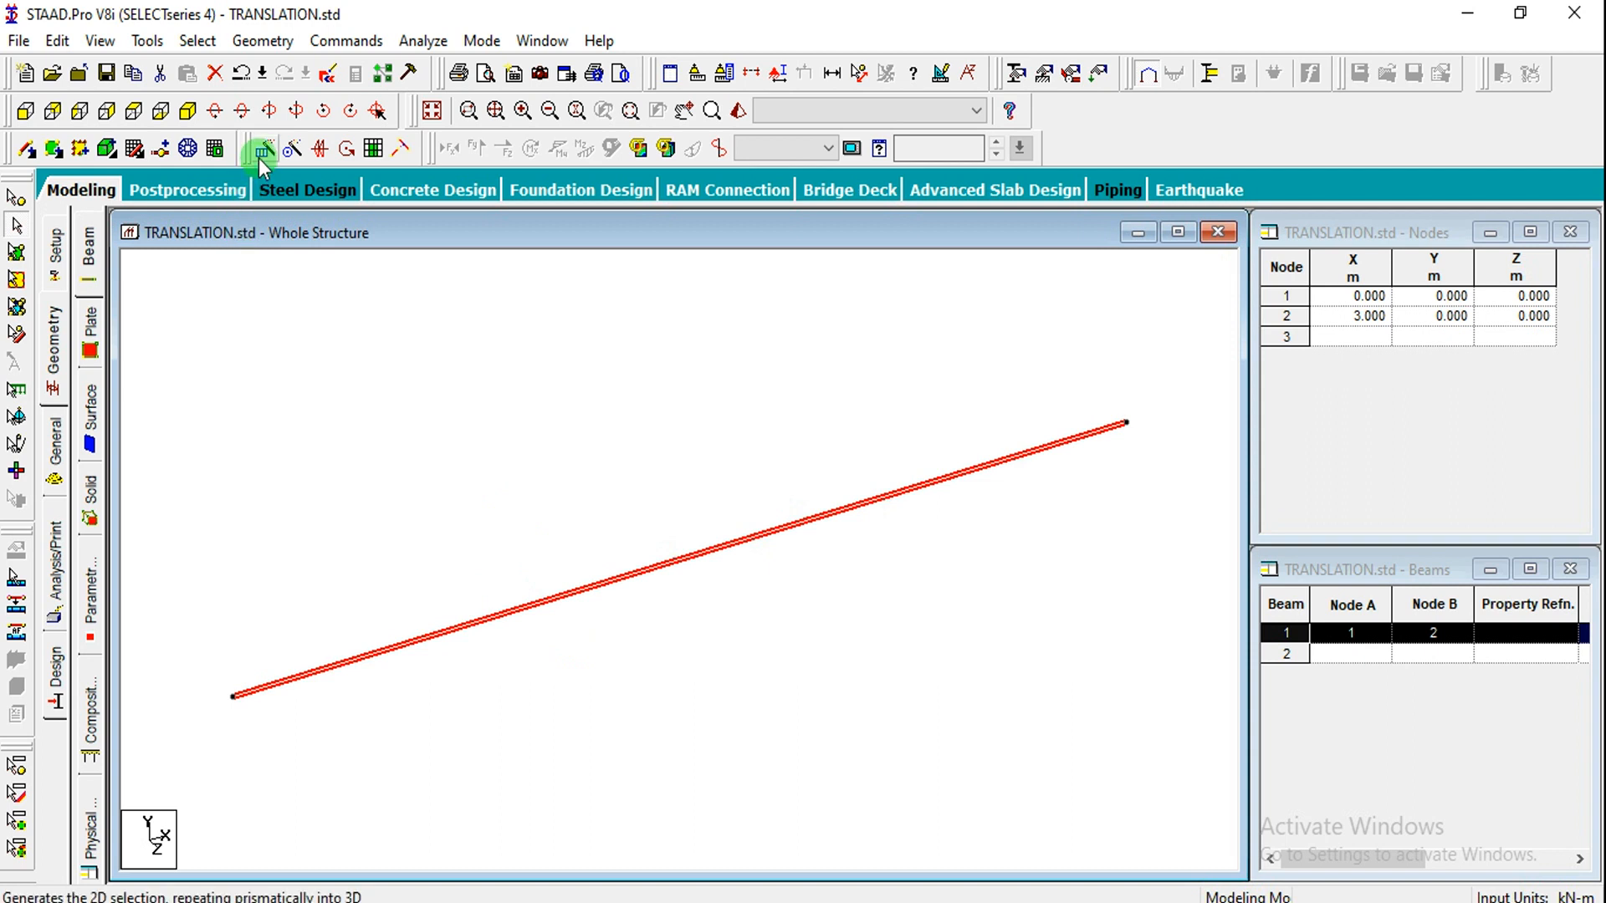
Step: Try a translational repeat of the selected beam along global X with 3 steps at 3 m spacing, and undo it
{"action": "left_click", "coordinate": [269, 43]}
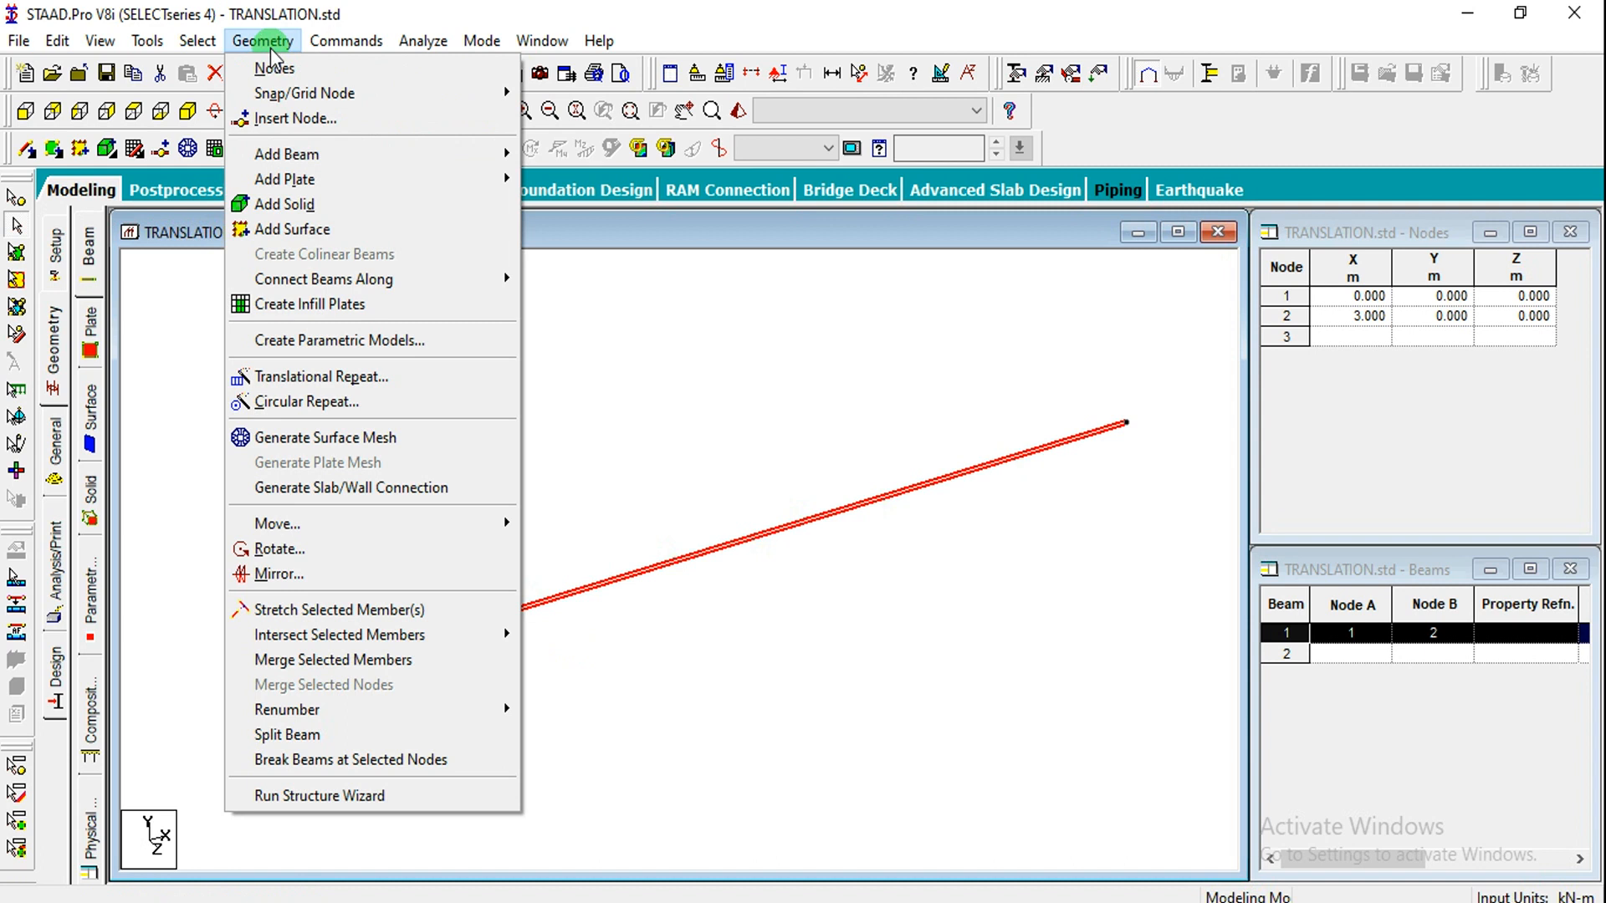
{"action": "left_click", "coordinate": [288, 378]}
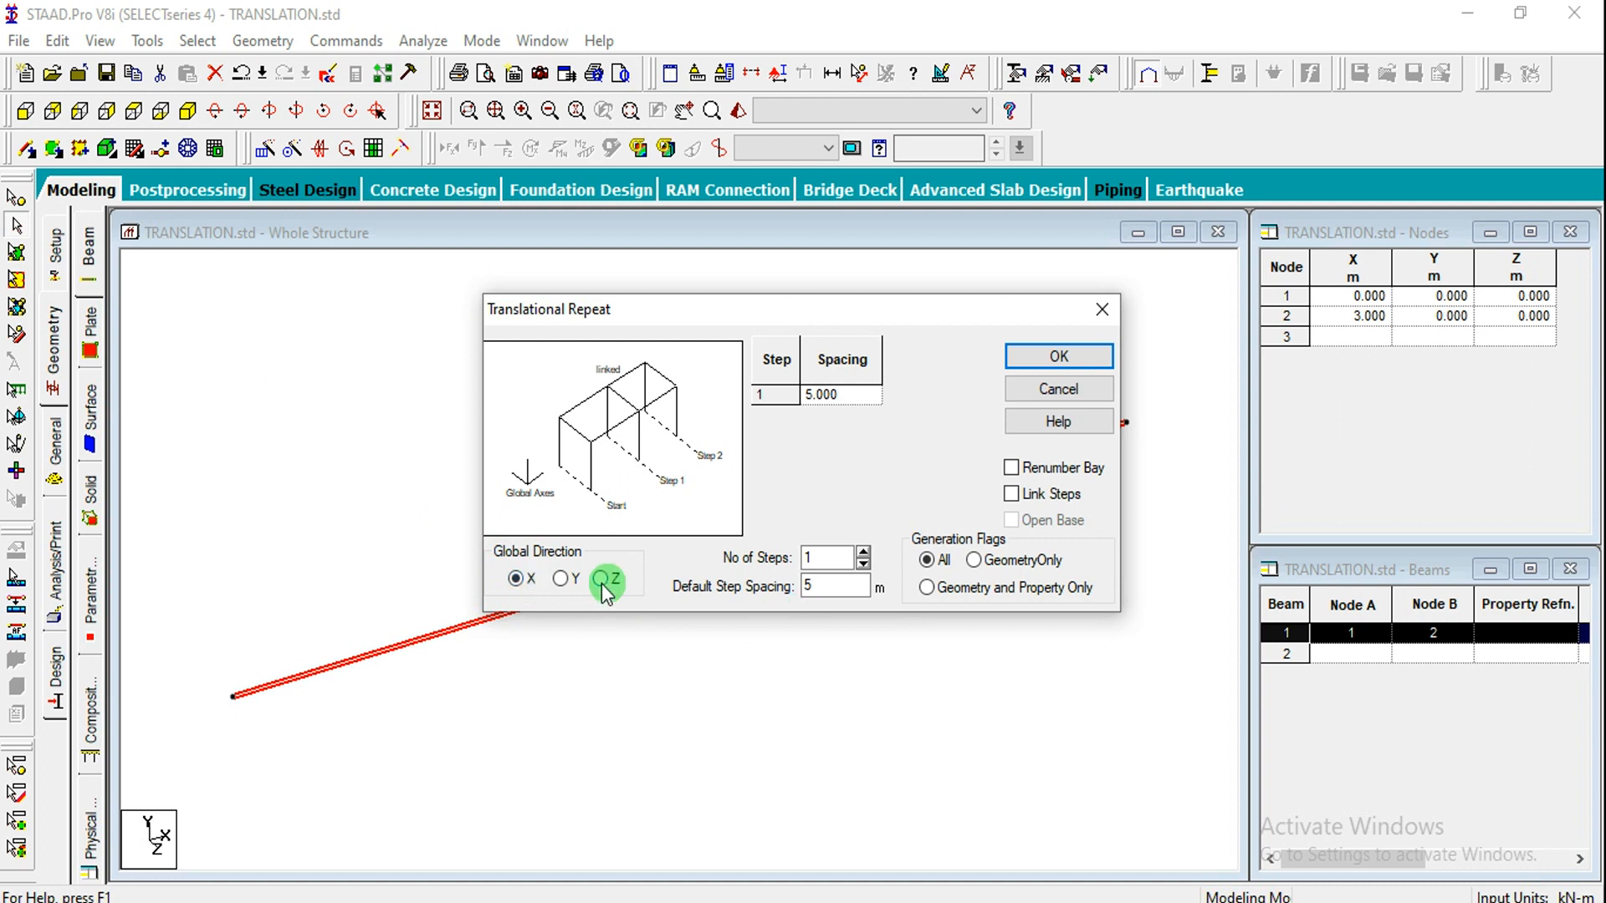
{"action": "double_click", "coordinate": [826, 557]}
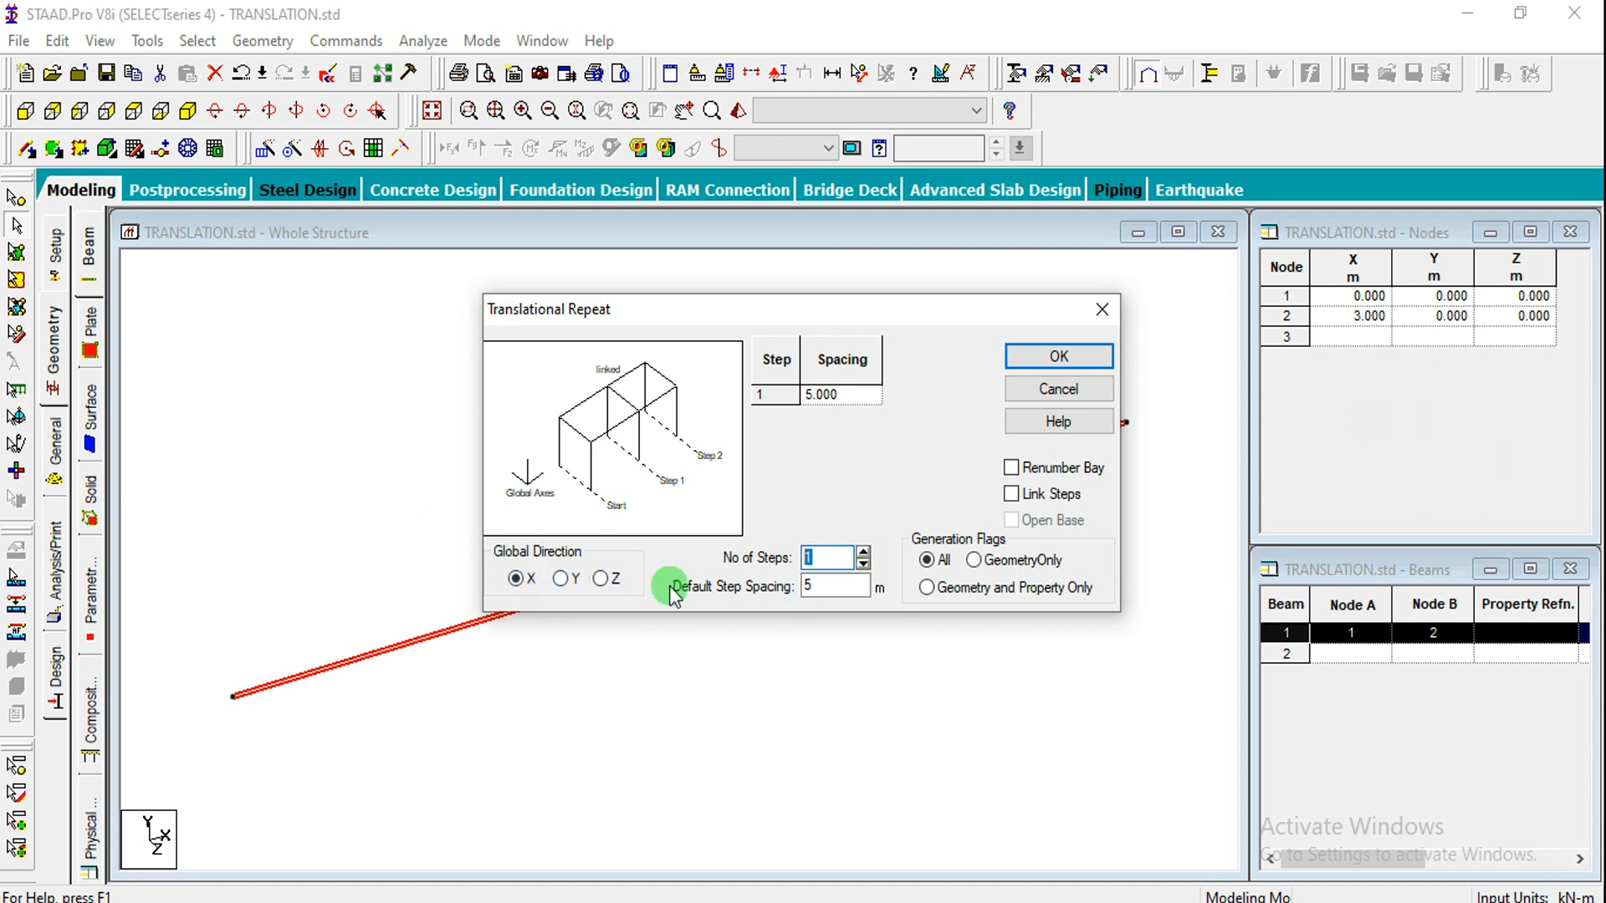
{"action": "type", "text": "3"}
{"action": "double_click", "coordinate": [820, 585]}
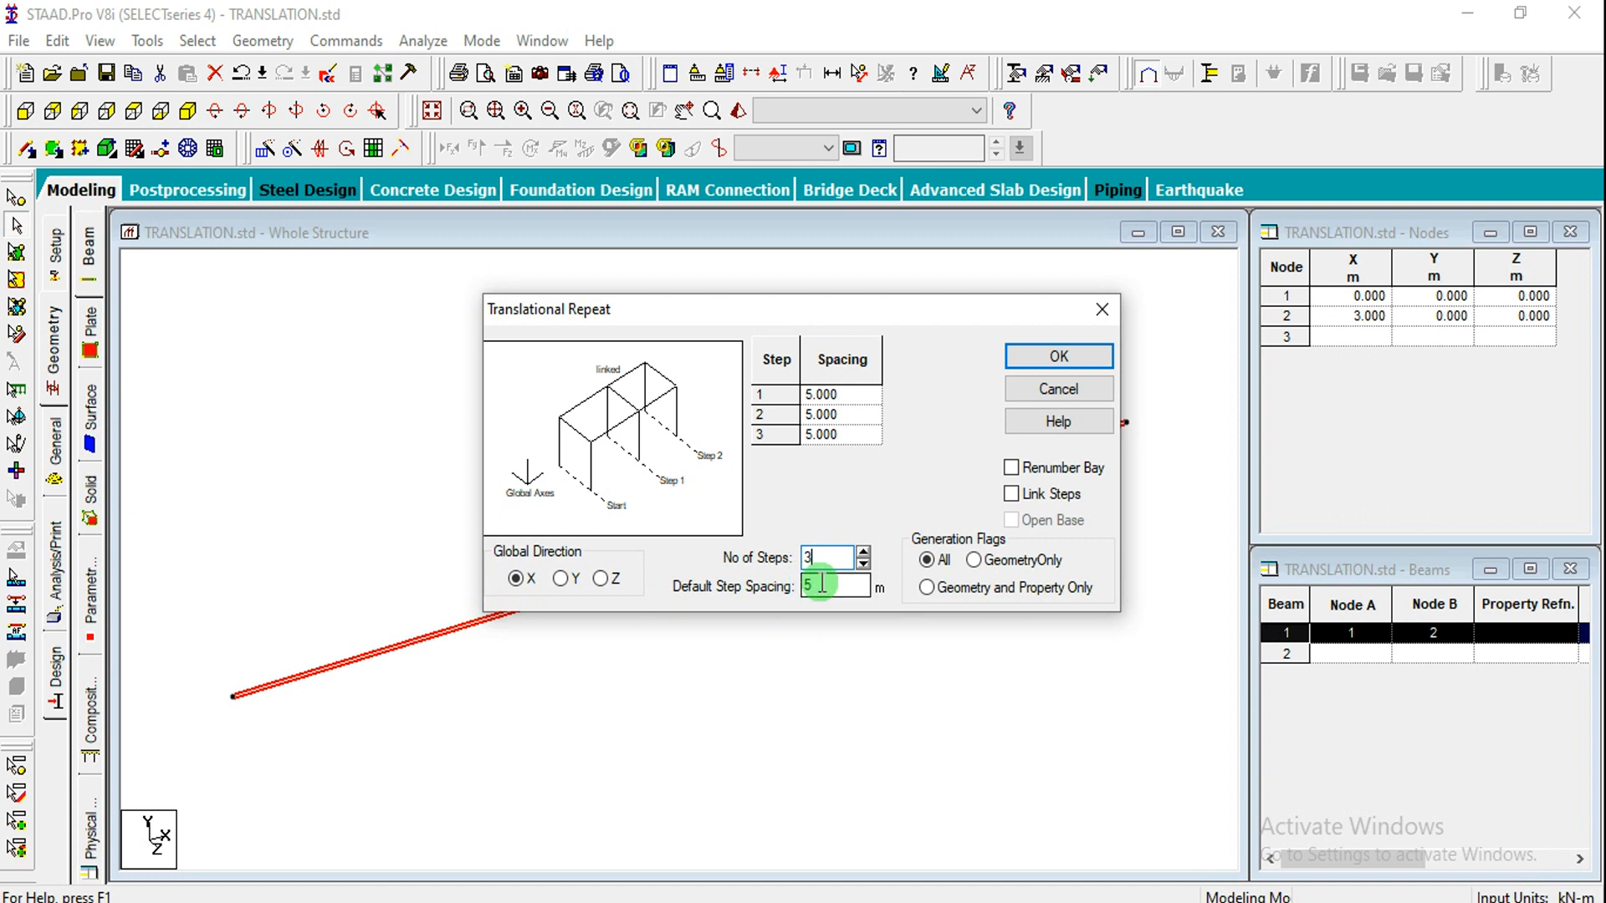
{"action": "type", "text": "3"}
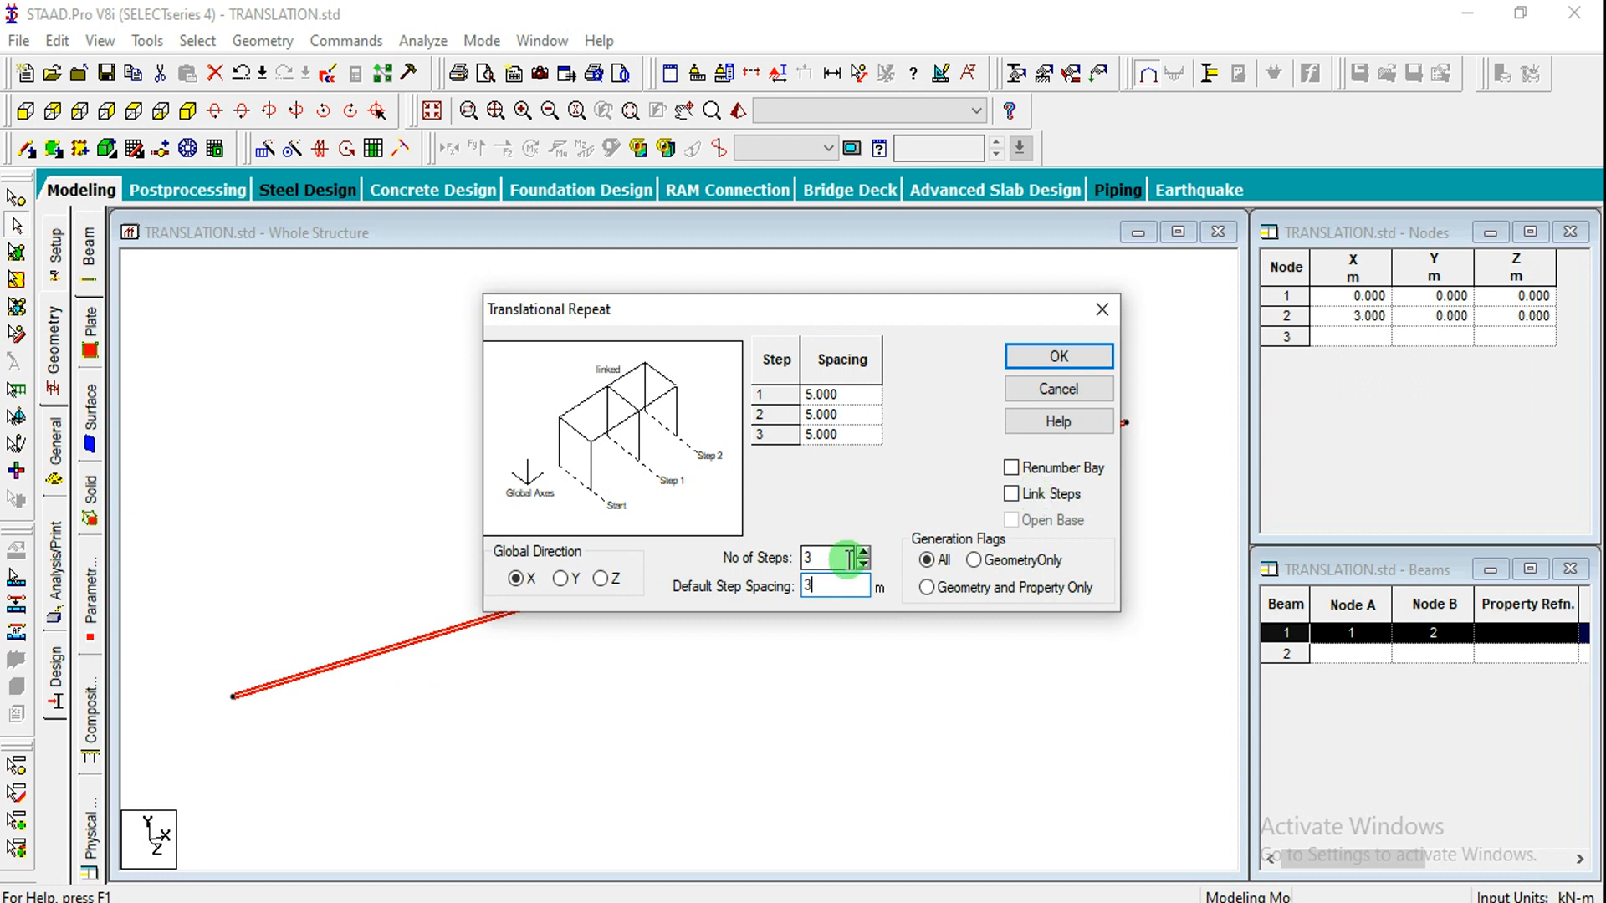
{"action": "double_click", "coordinate": [824, 589]}
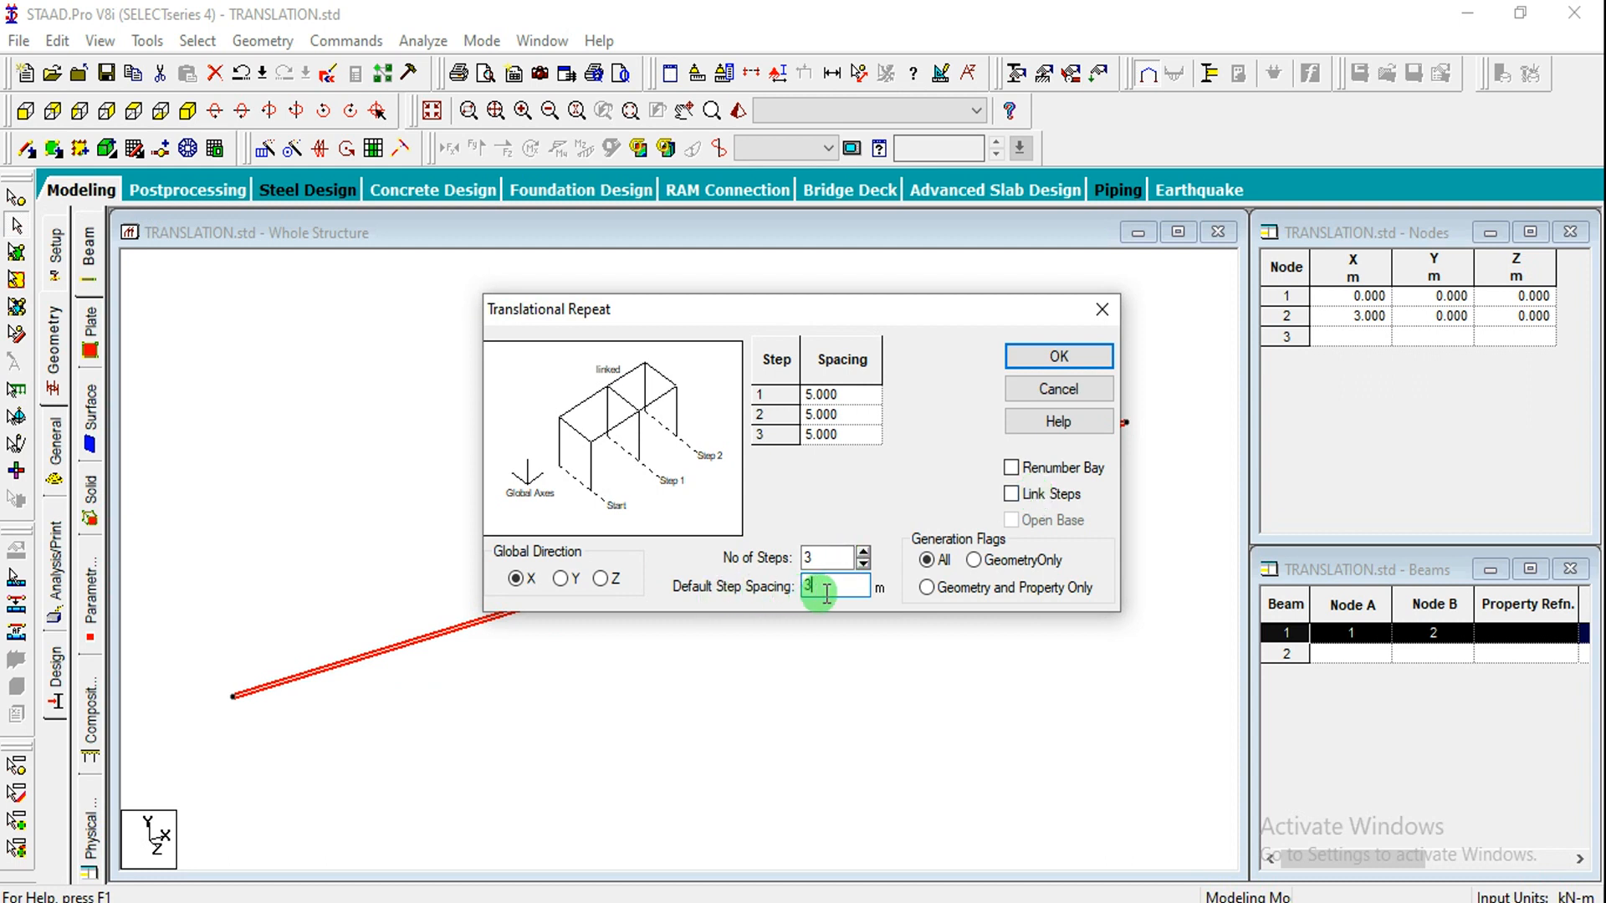
{"action": "left_click", "coordinate": [1059, 356]}
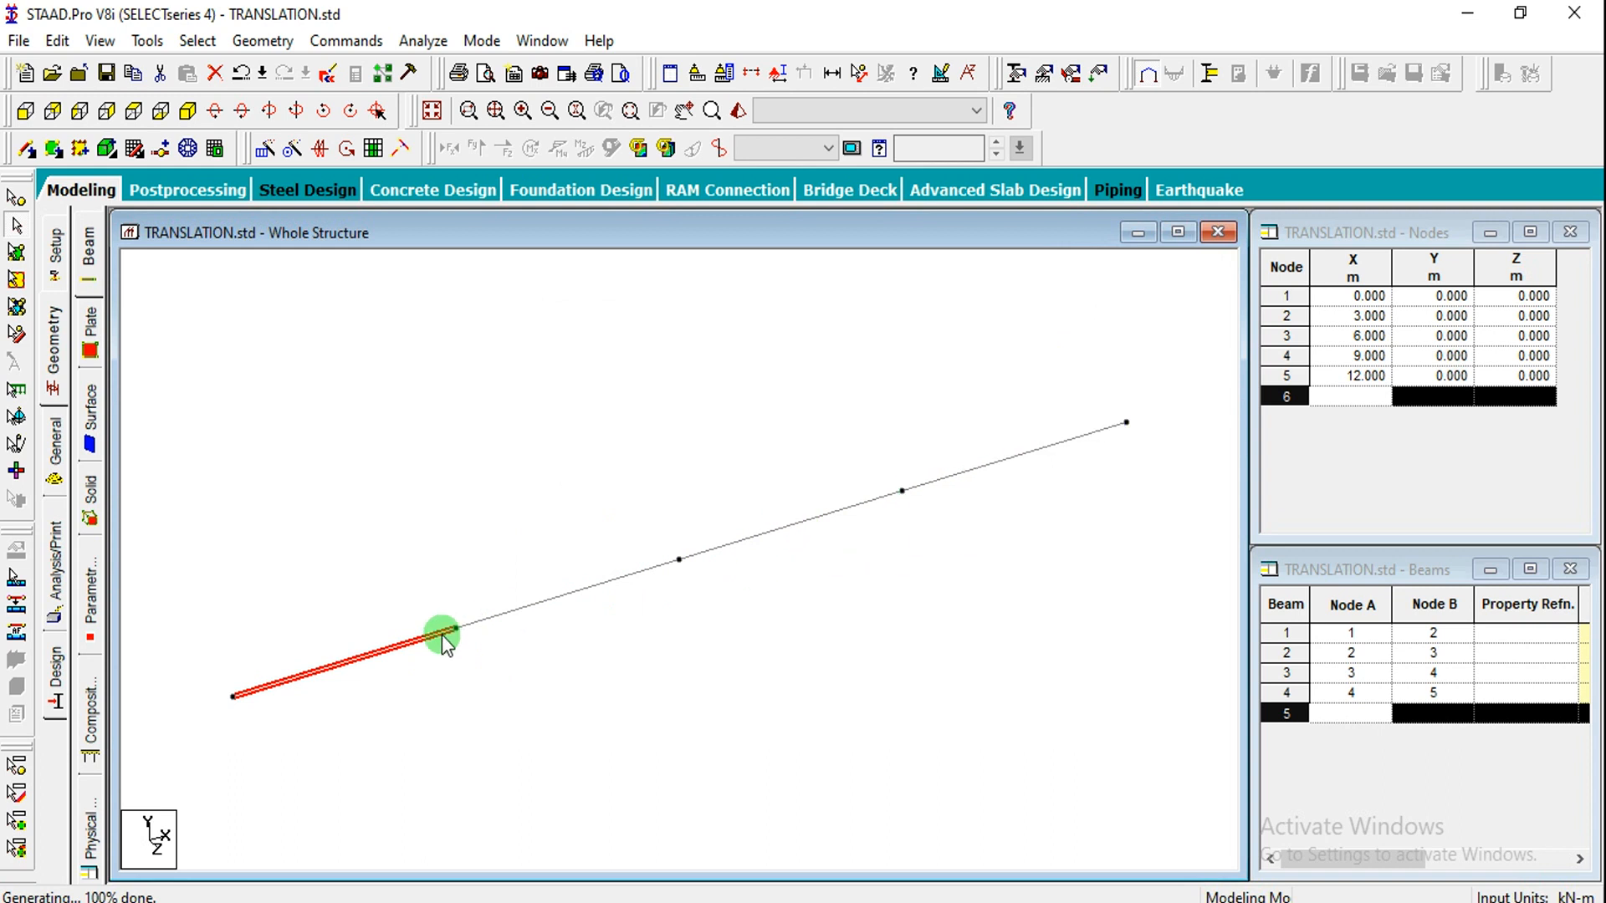
{"action": "left_click", "coordinate": [855, 426]}
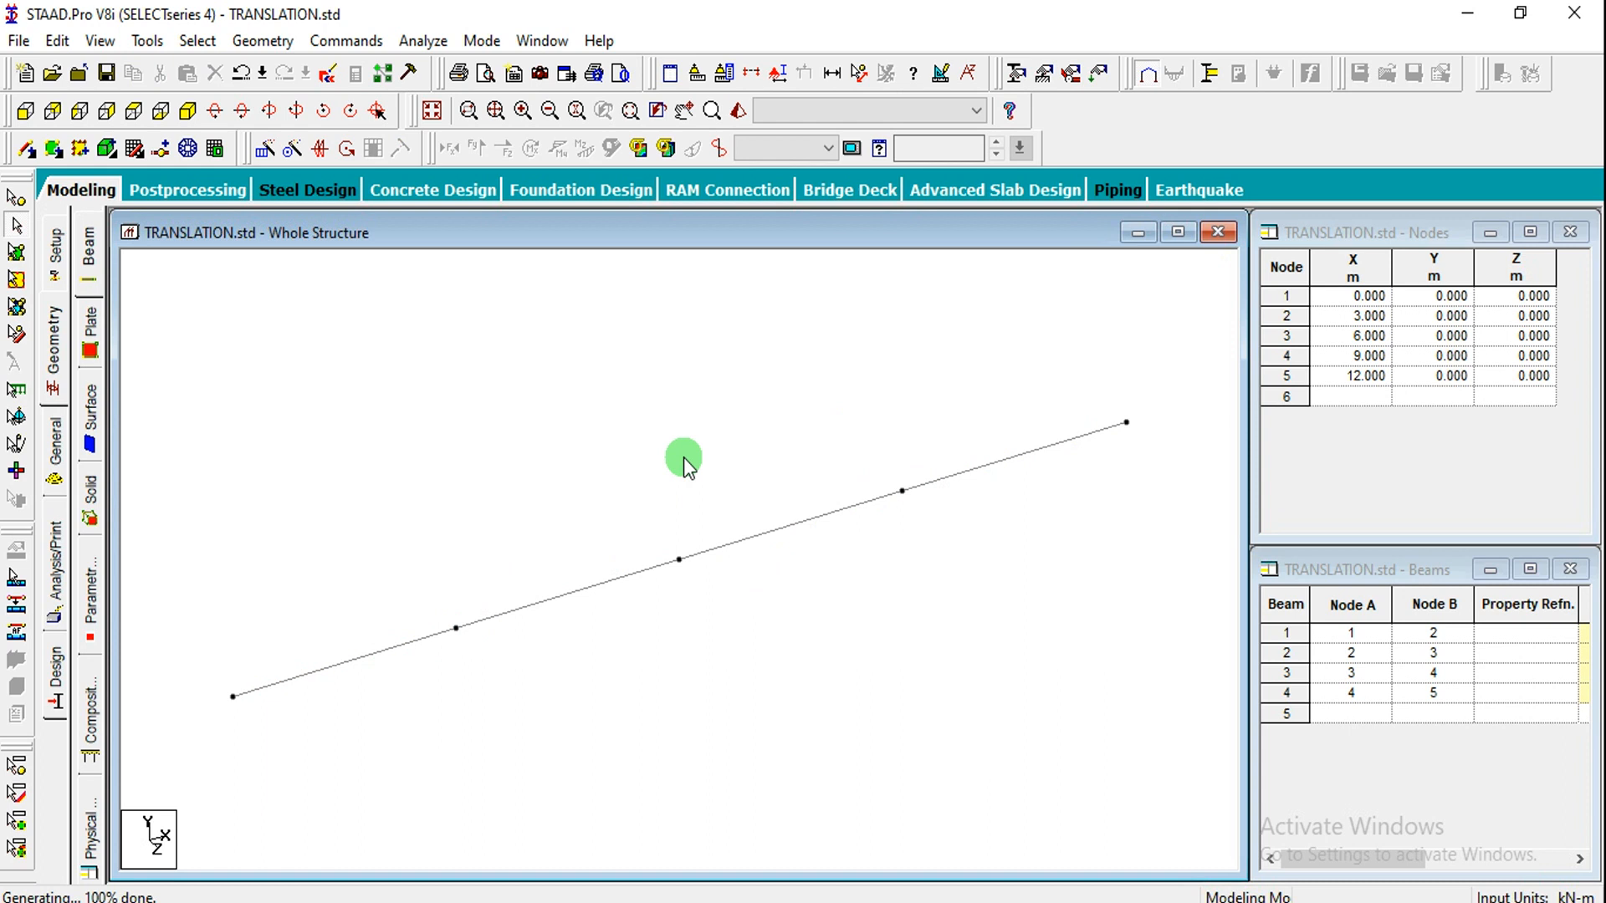
{"action": "key", "text": "ctrl+z"}
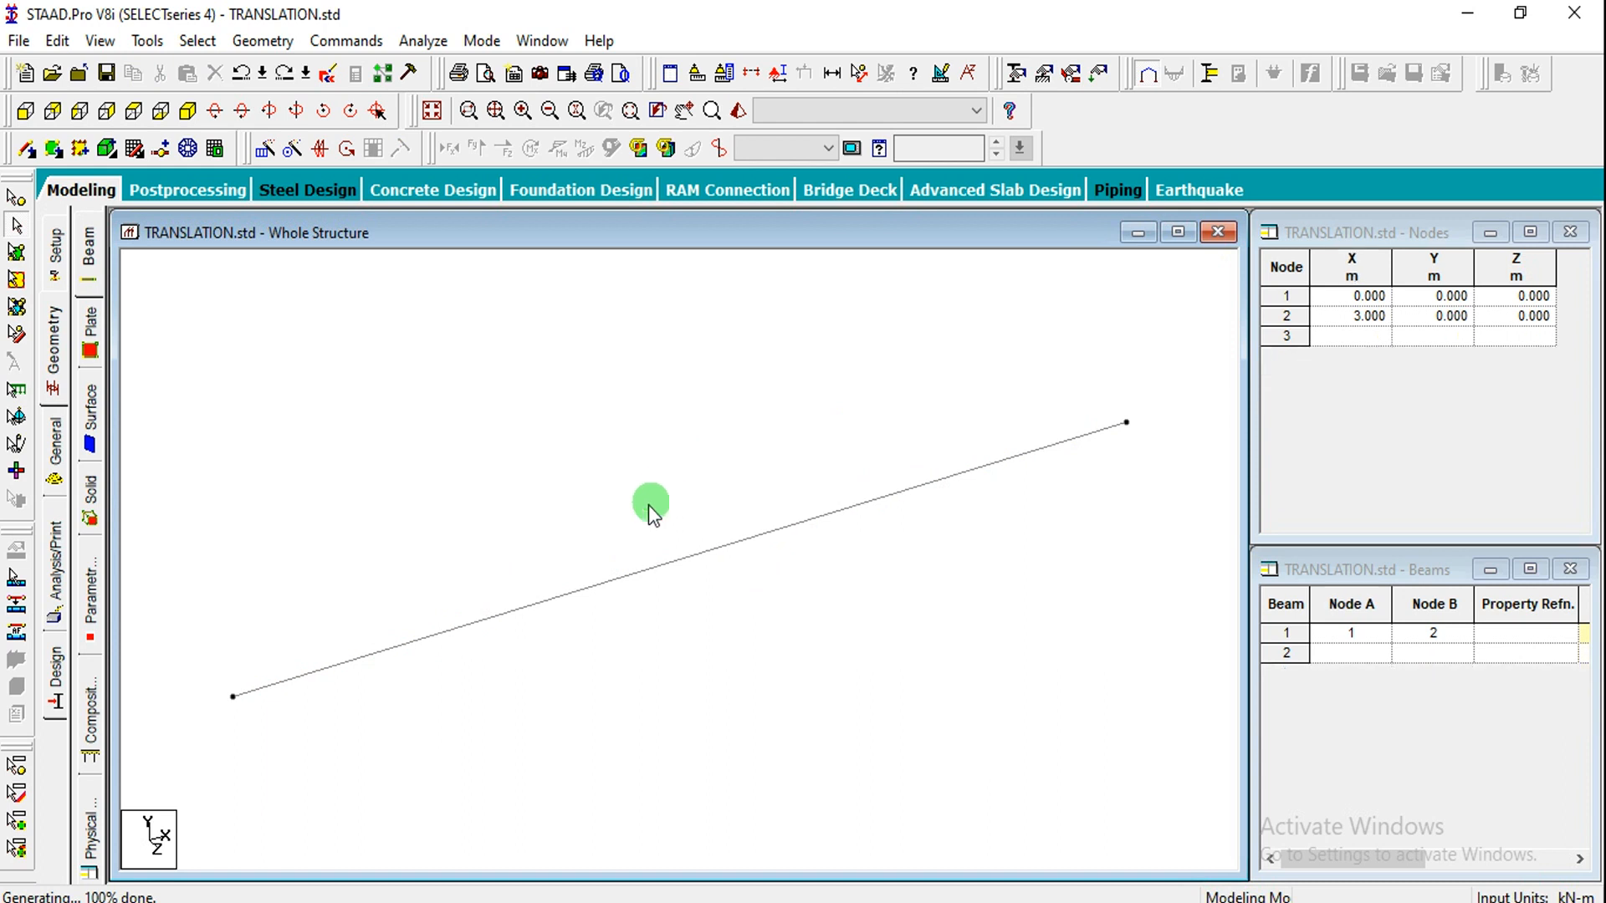
Step: Try a translational repeat of the beam along global X with 1 step at 5 m spacing, and undo it
{"action": "left_click", "coordinate": [619, 577]}
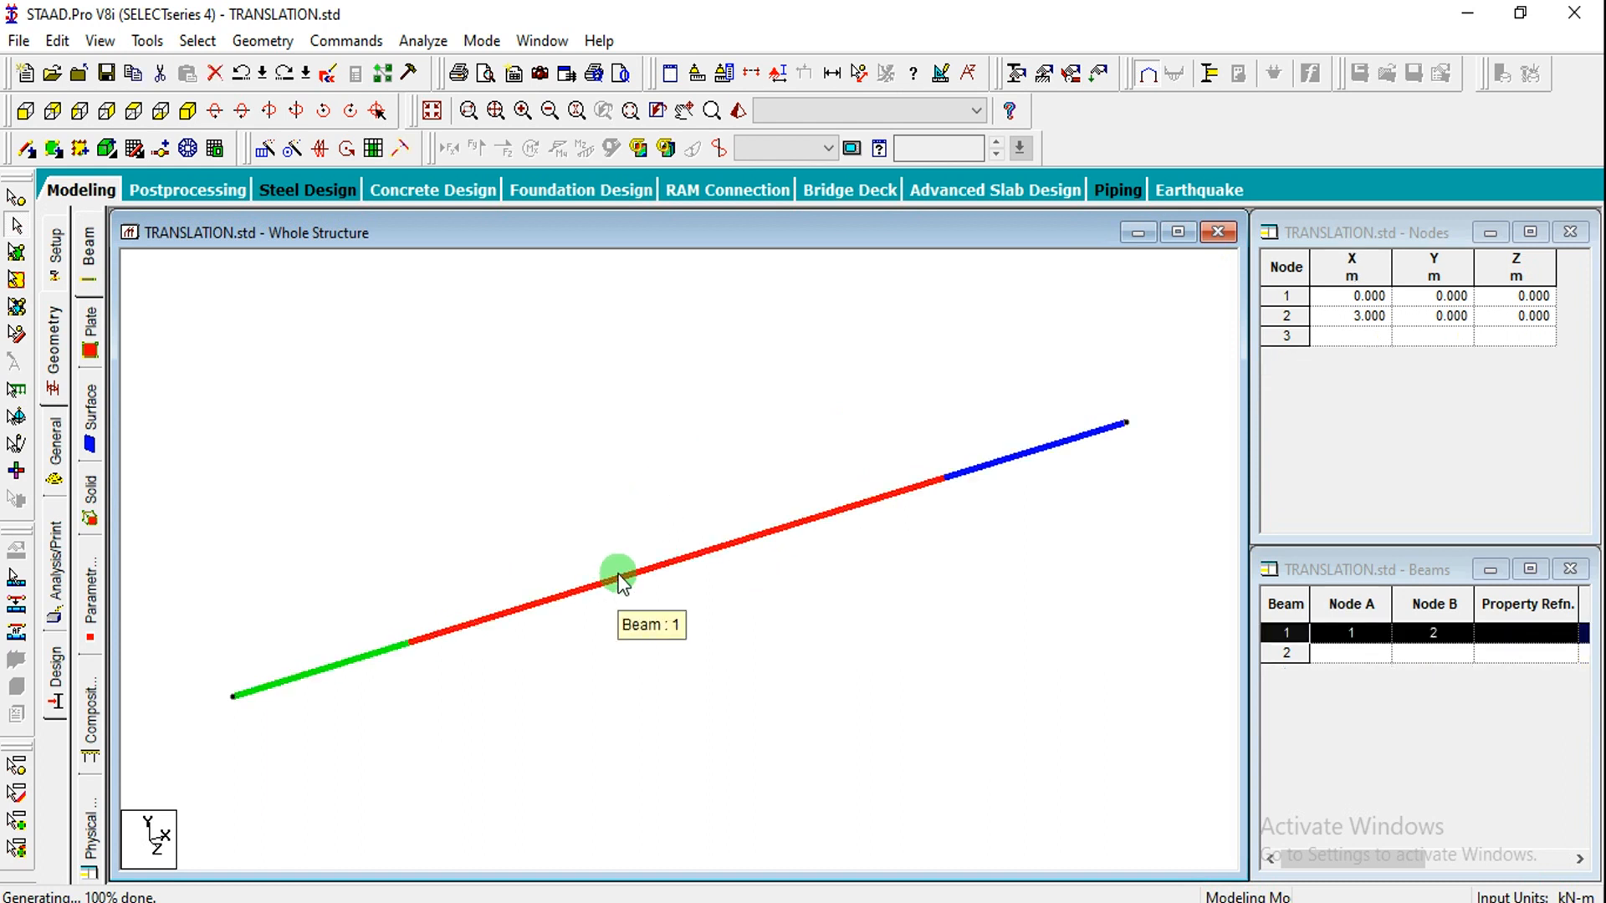
{"action": "left_click", "coordinate": [276, 197]}
{"action": "left_click", "coordinate": [265, 151]}
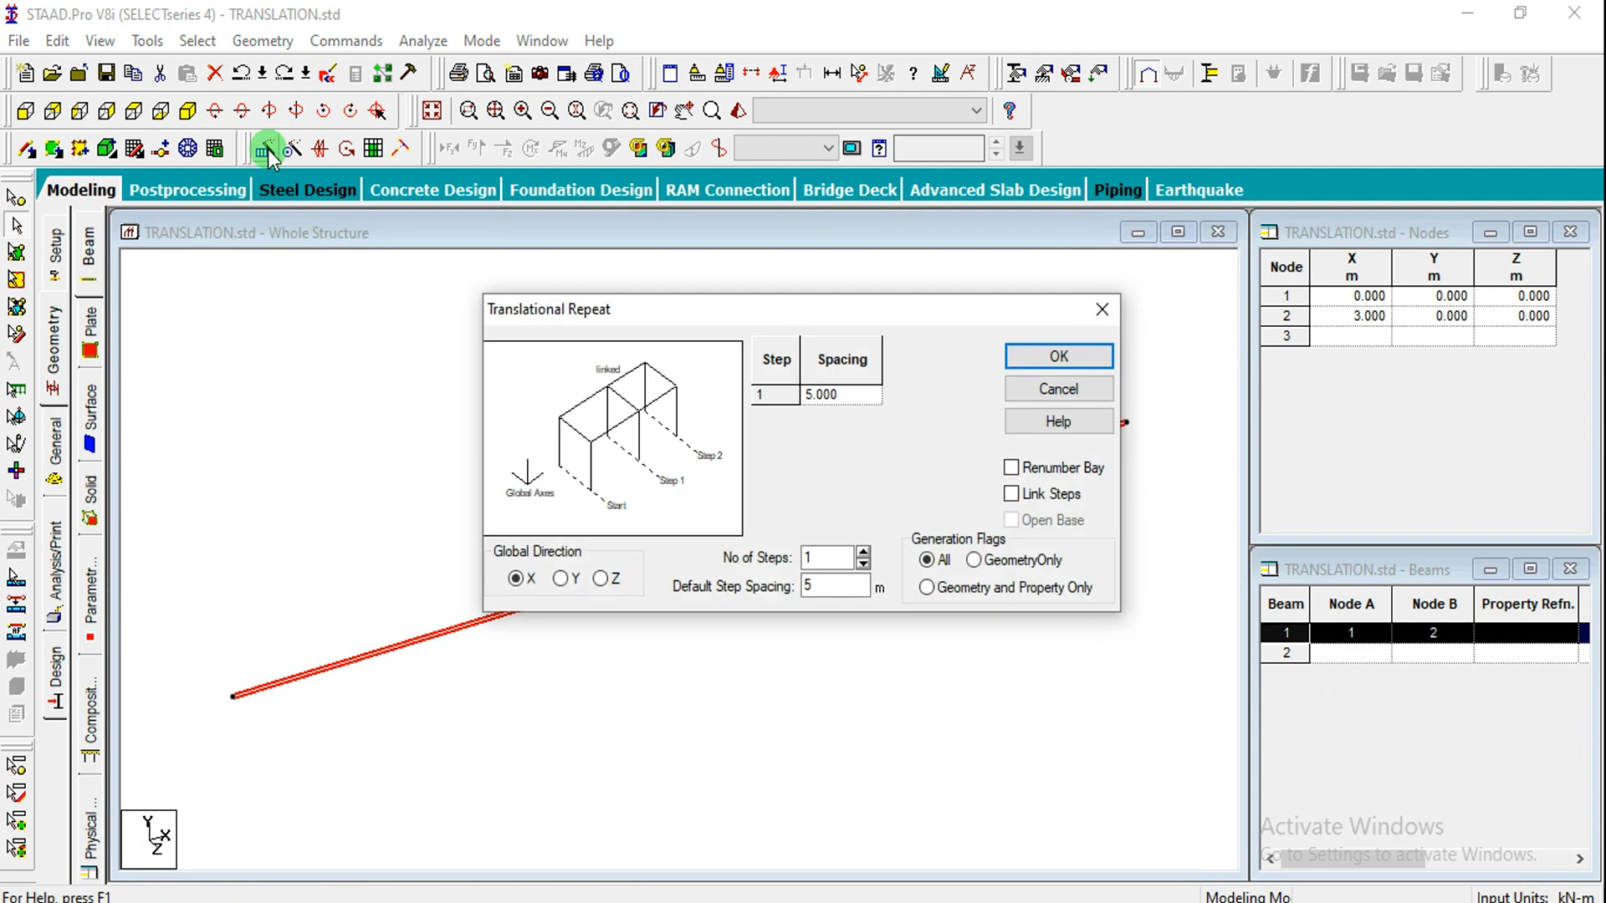
{"action": "left_click", "coordinate": [824, 581]}
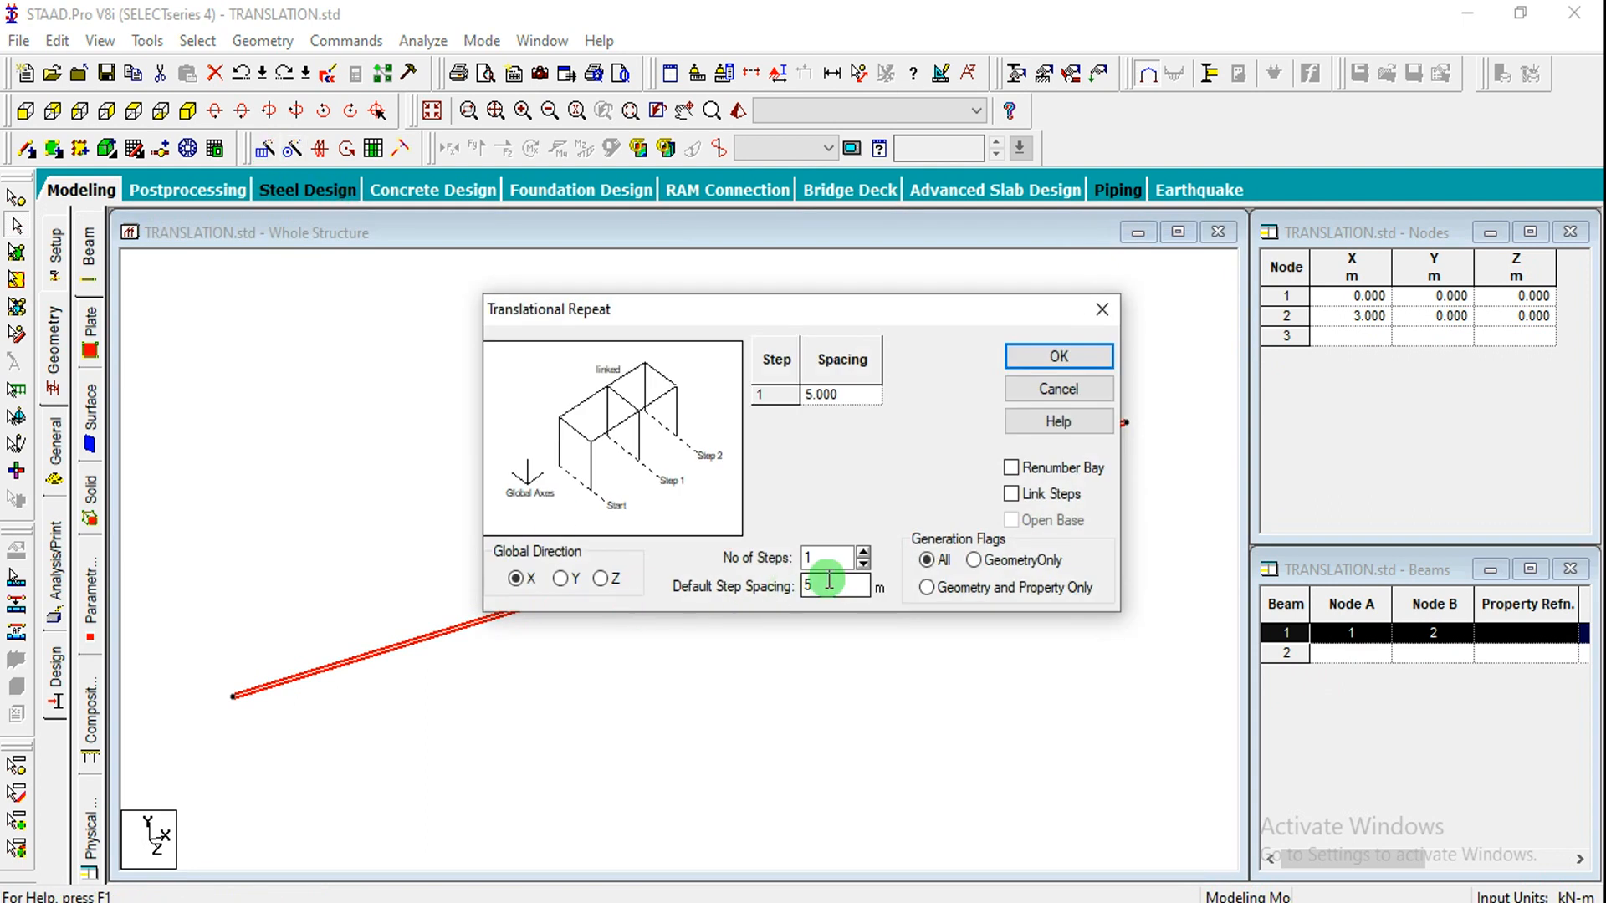
{"action": "left_click_drag", "start_coordinate": [828, 580], "coordinate": [733, 596]}
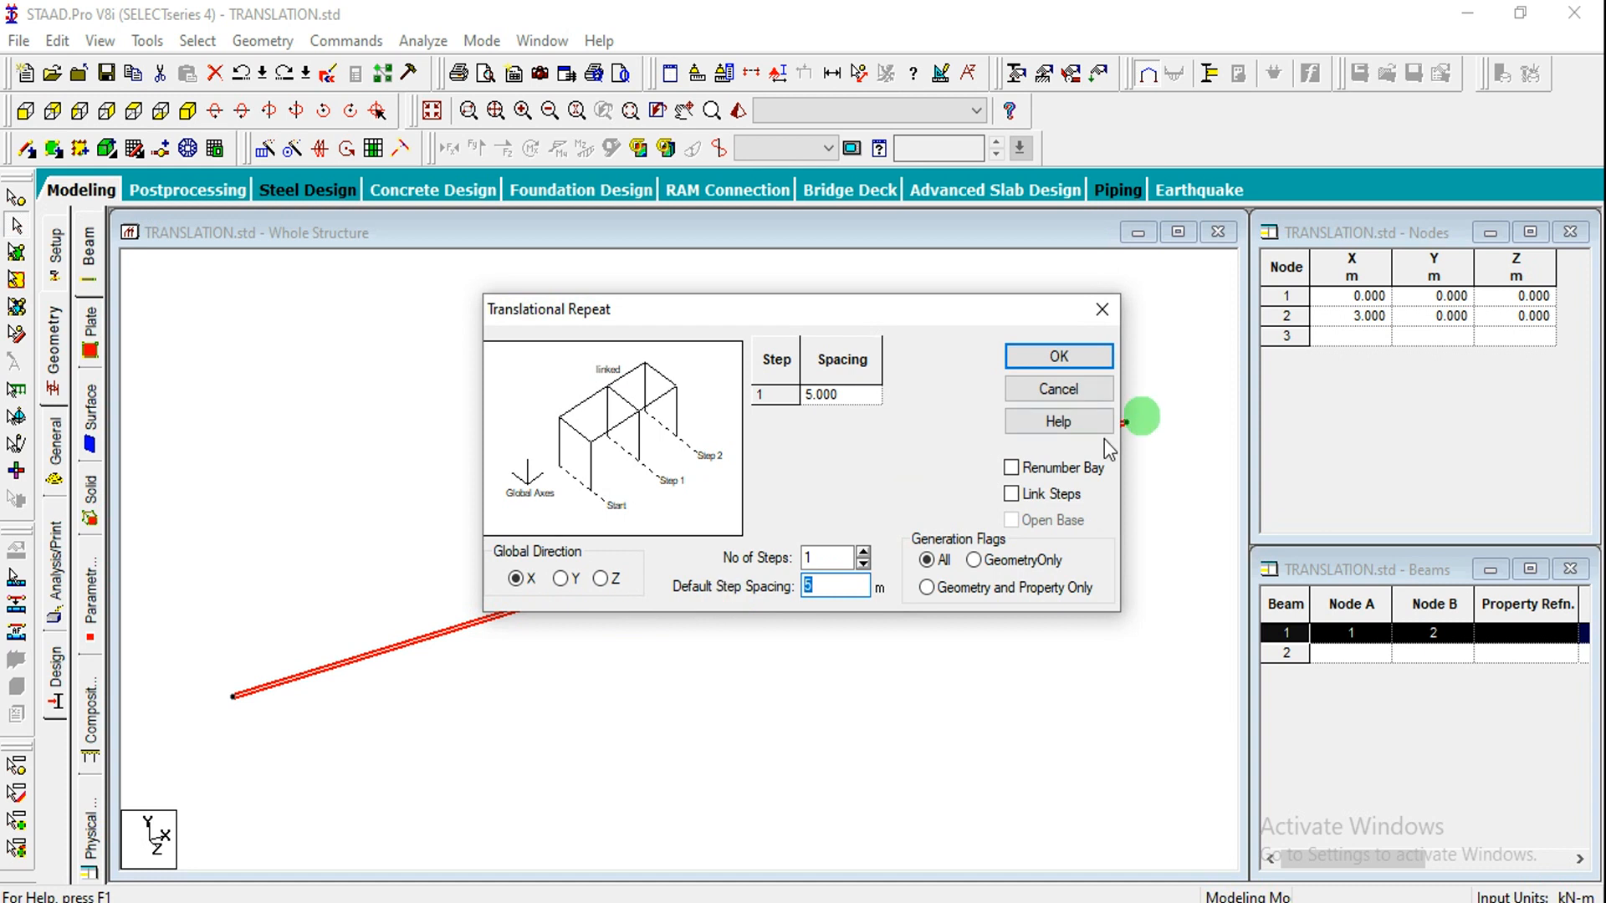
{"action": "left_click", "coordinate": [1029, 358]}
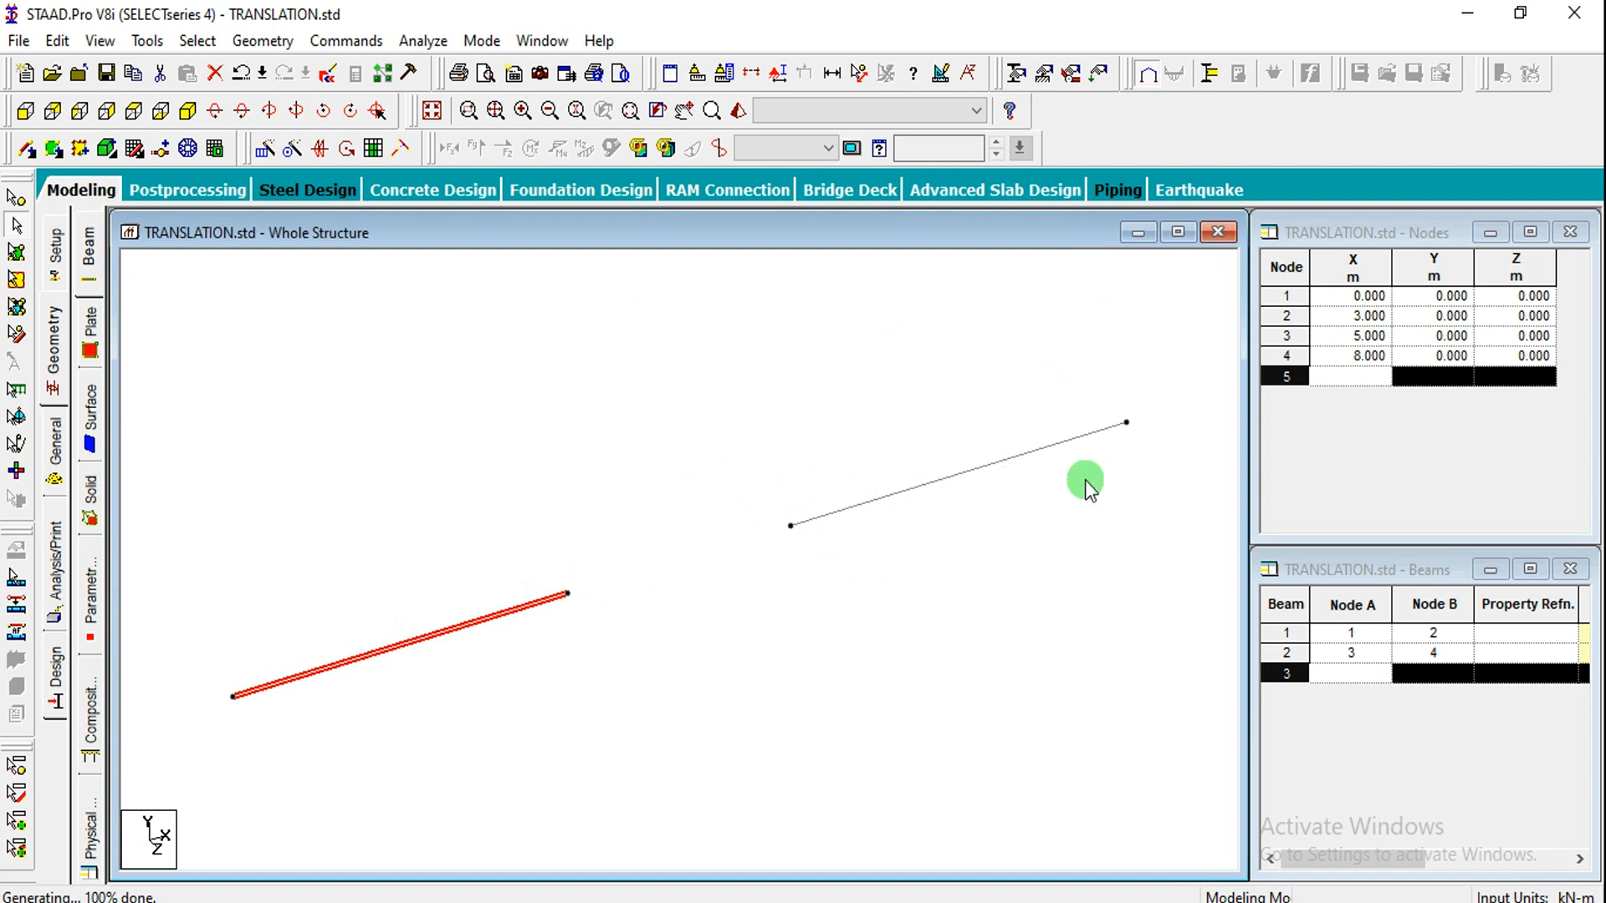
{"action": "key", "text": "ctrl+z"}
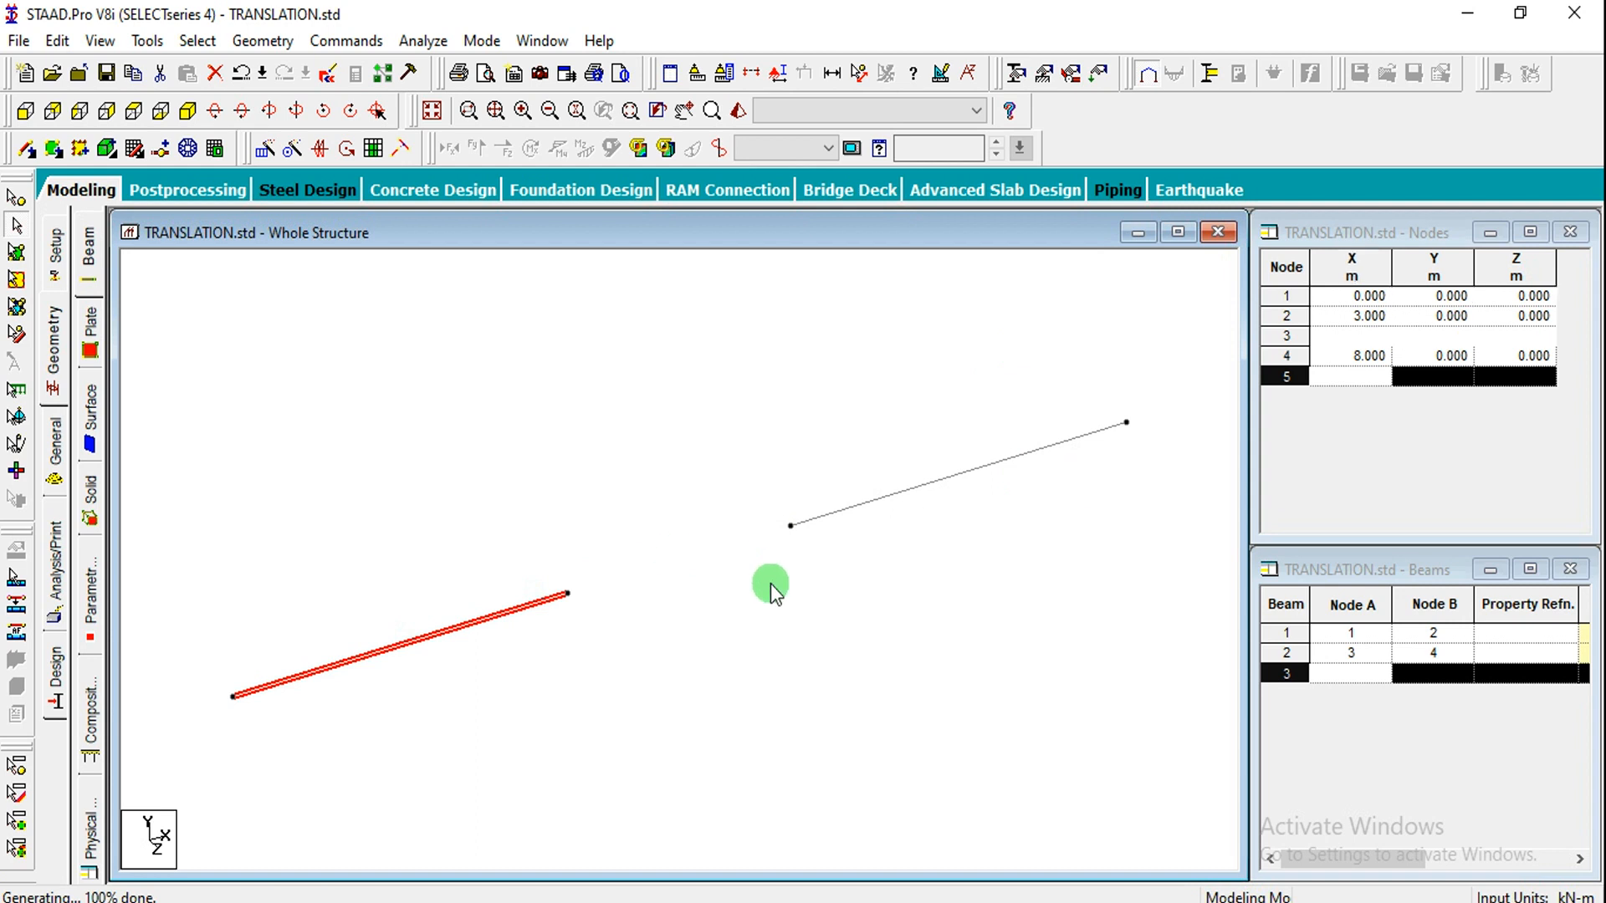
Step: Repeat the beam translationally along global X with 3 steps at 3 m spacing
{"action": "left_click", "coordinate": [266, 151]}
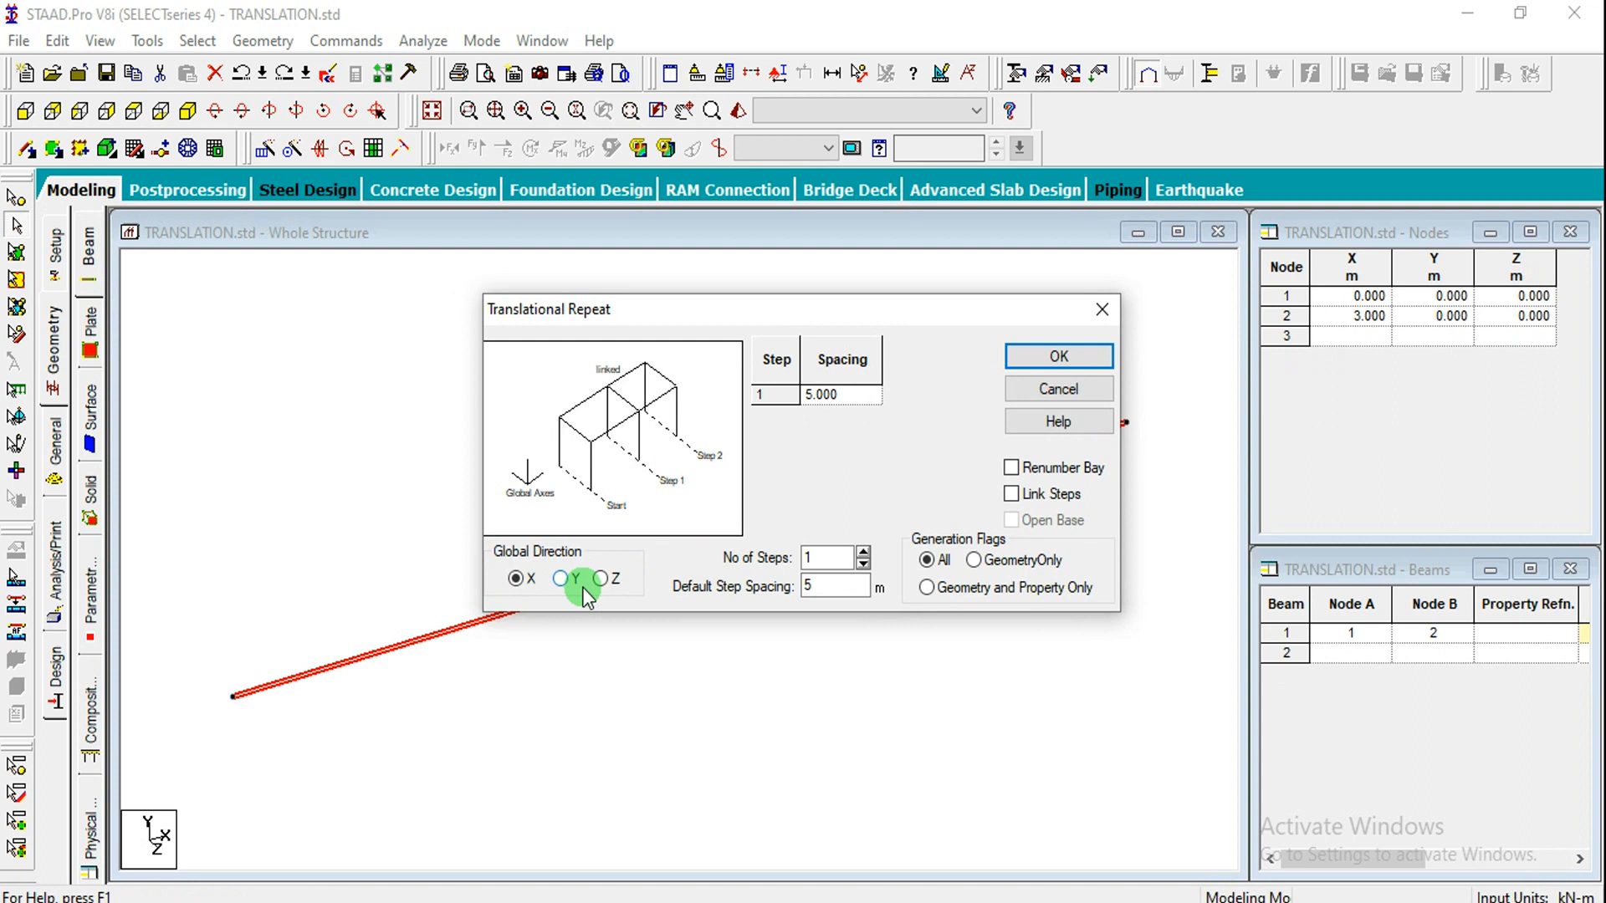
{"action": "double_click", "coordinate": [828, 585]}
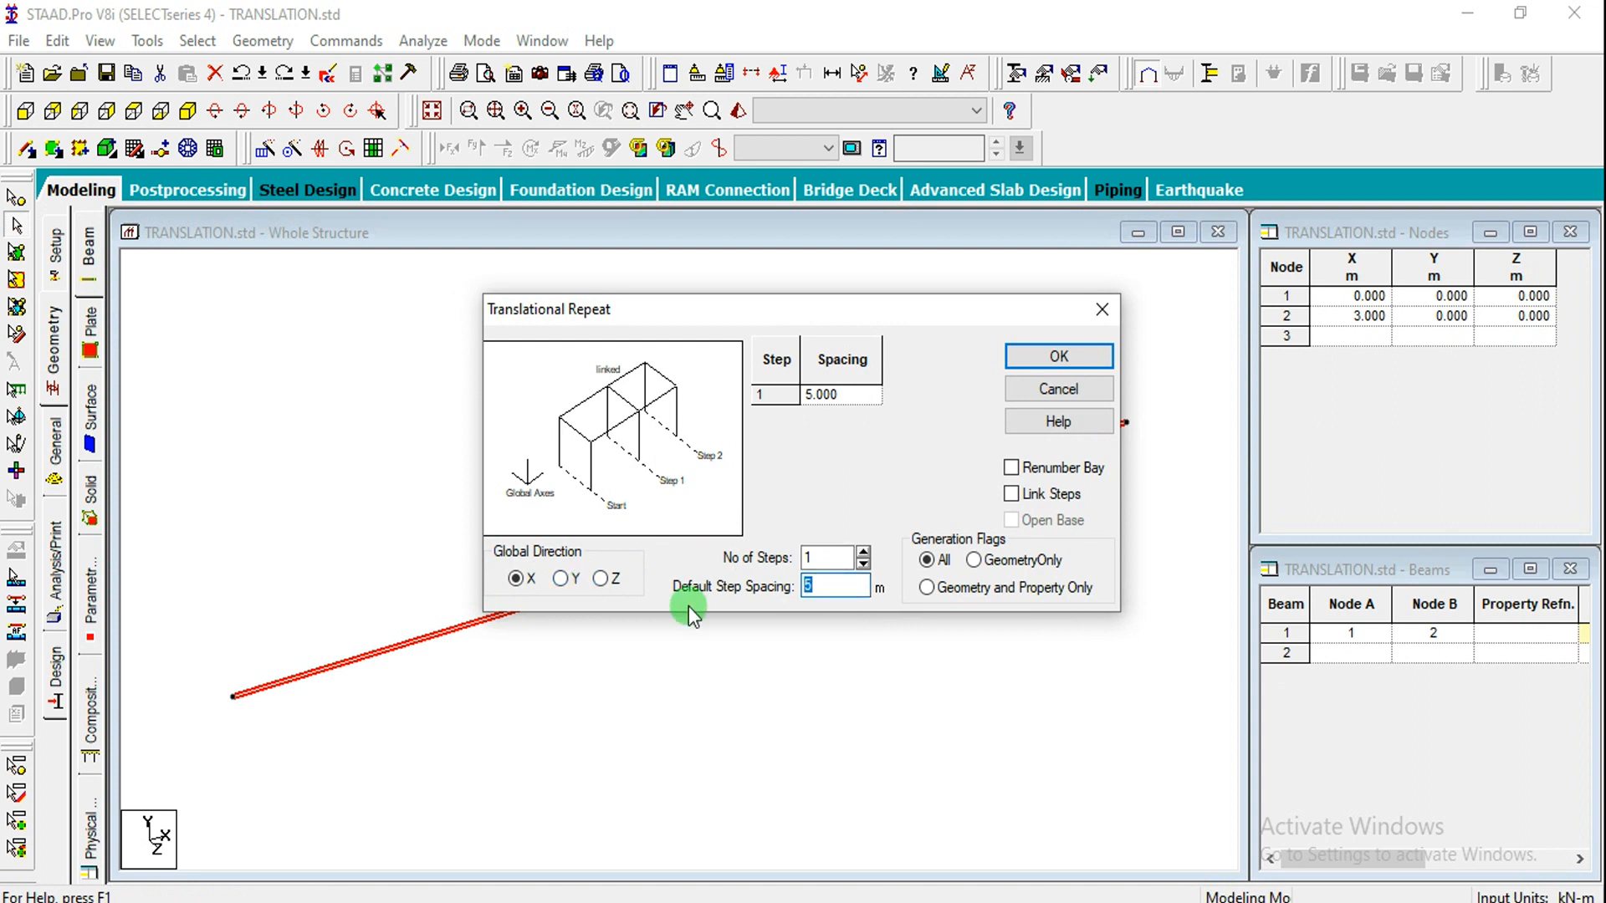
{"action": "type", "text": "3"}
{"action": "double_click", "coordinate": [824, 557]}
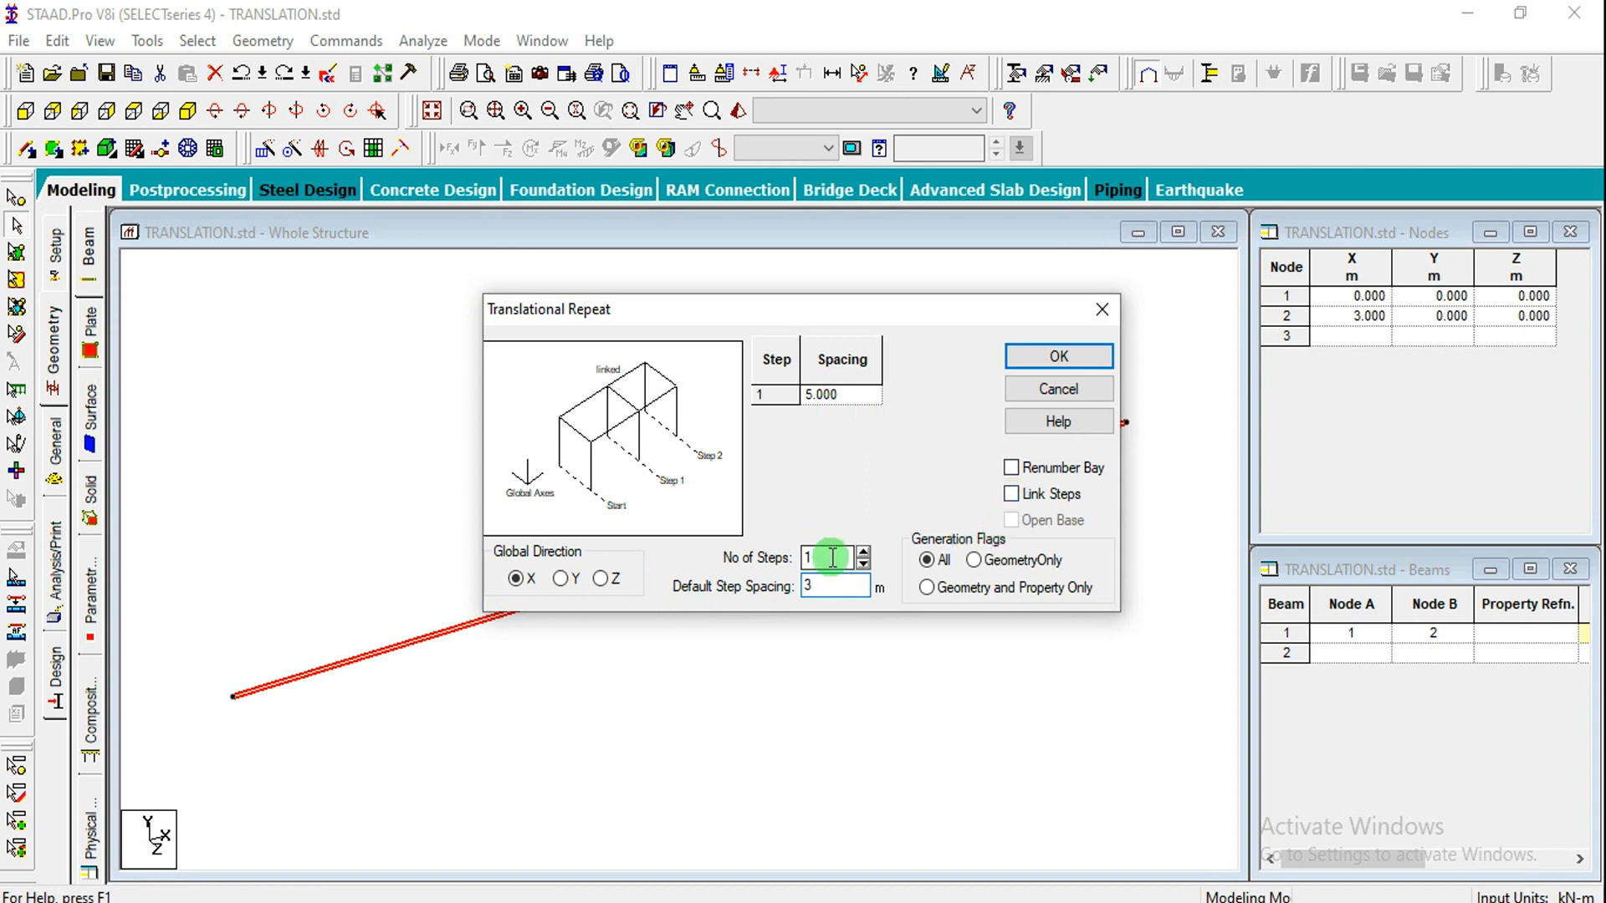
{"action": "type", "text": "3"}
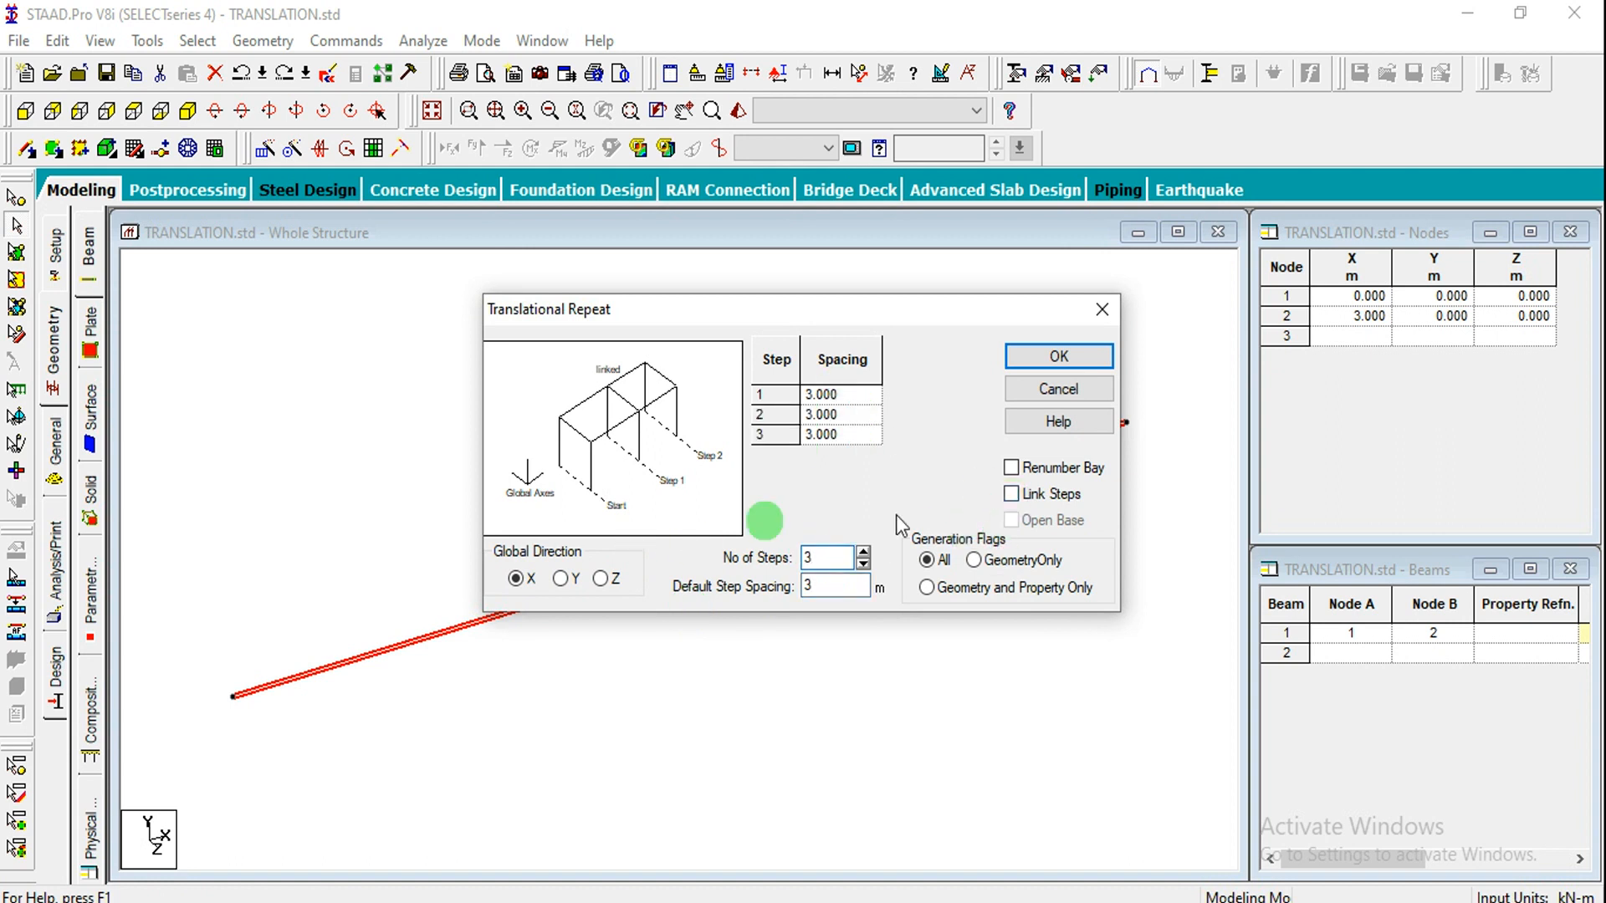
{"action": "left_click", "coordinate": [1047, 355]}
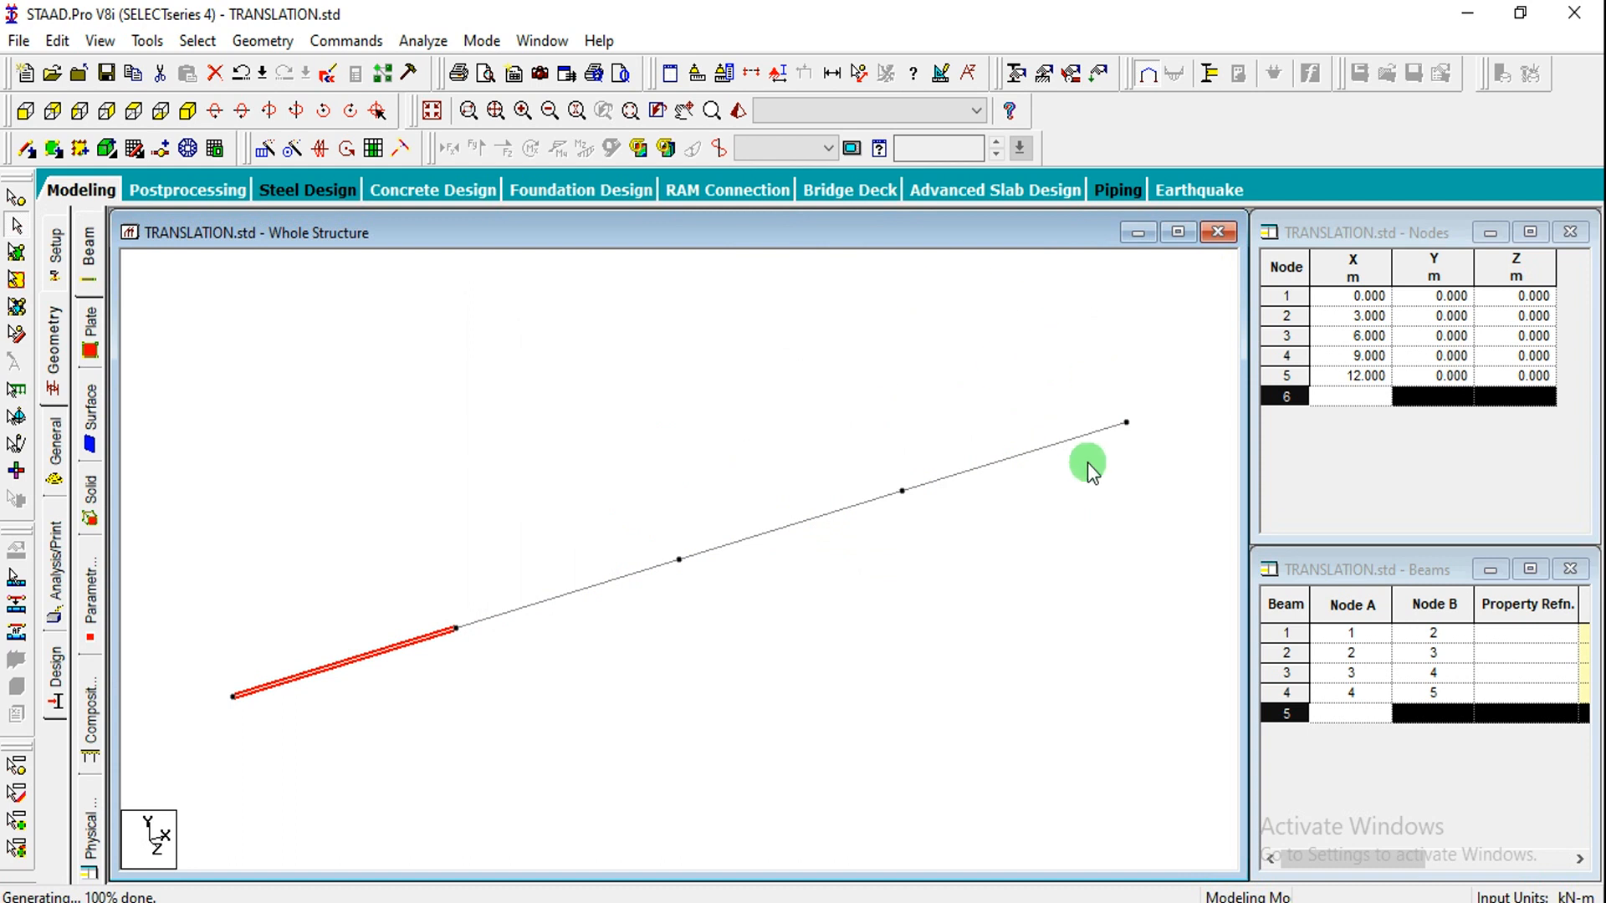
{"action": "left_click", "coordinate": [728, 394]}
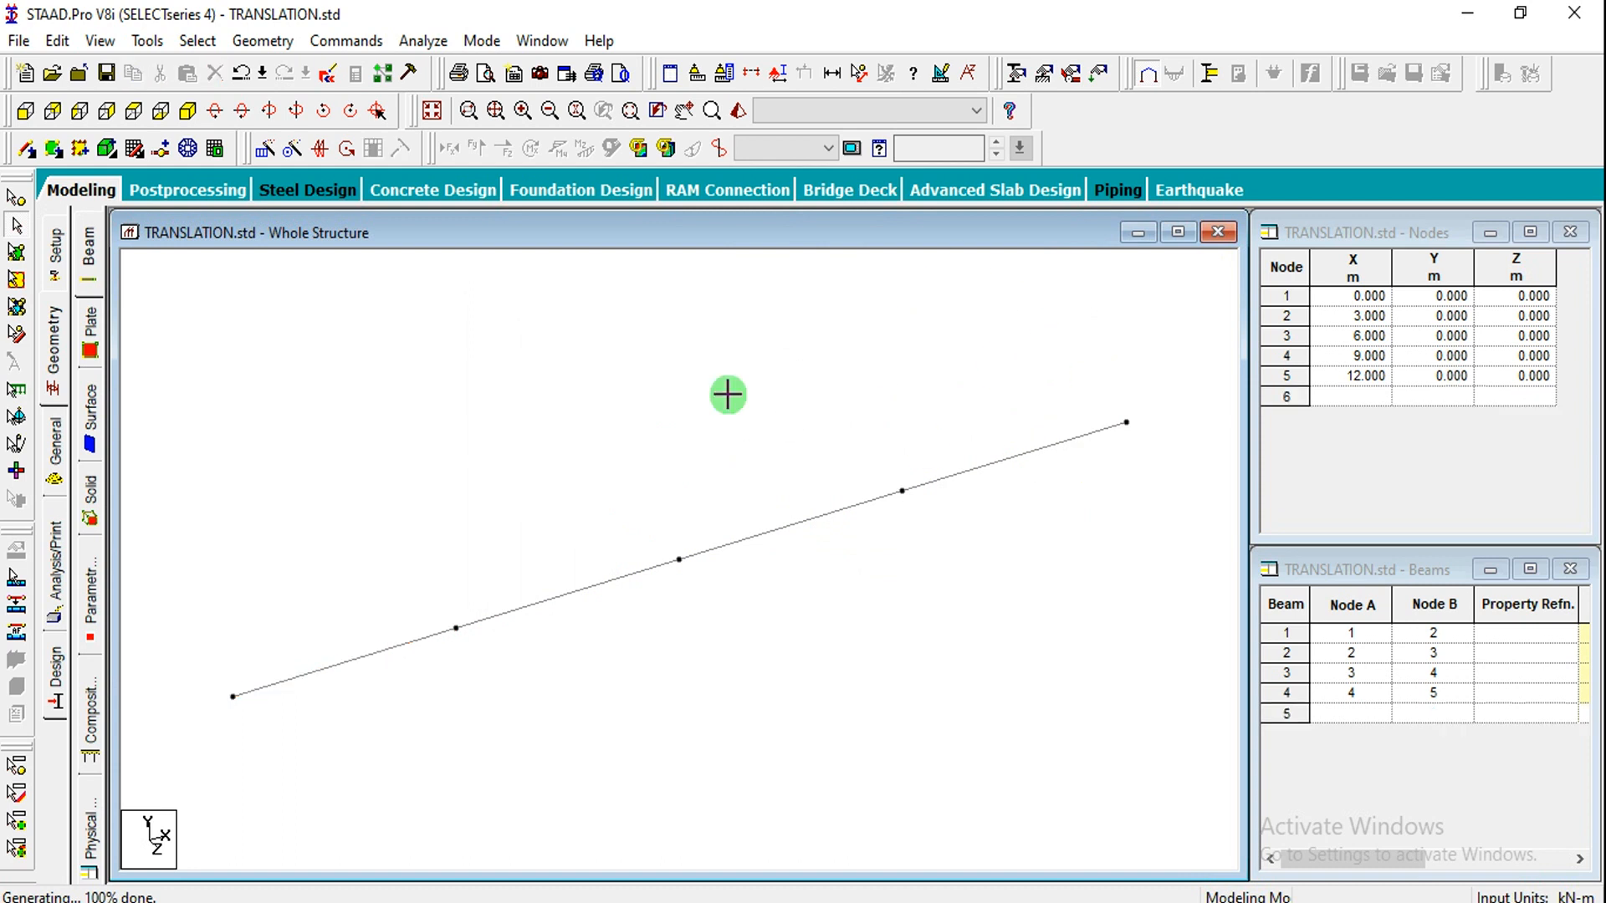
Step: In a top view, repeat all beams translationally along global Z with 3 steps at 4 m spacing, leaving the steps unlinked
{"action": "left_click", "coordinate": [138, 114]}
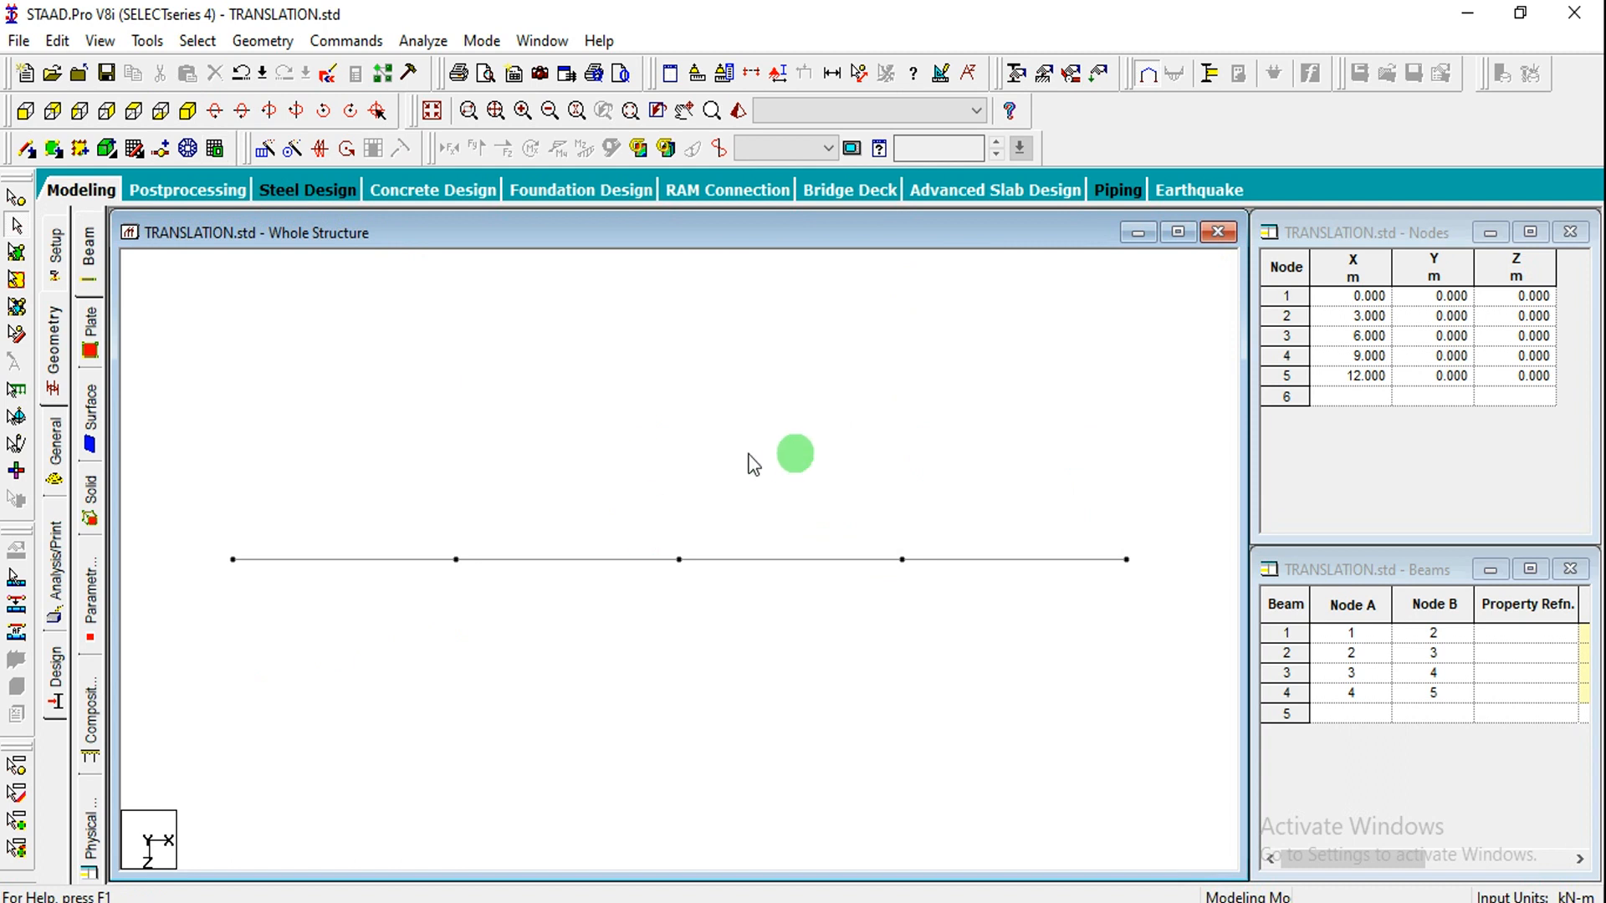
{"action": "left_click_drag", "start_coordinate": [187, 470], "coordinate": [954, 724]}
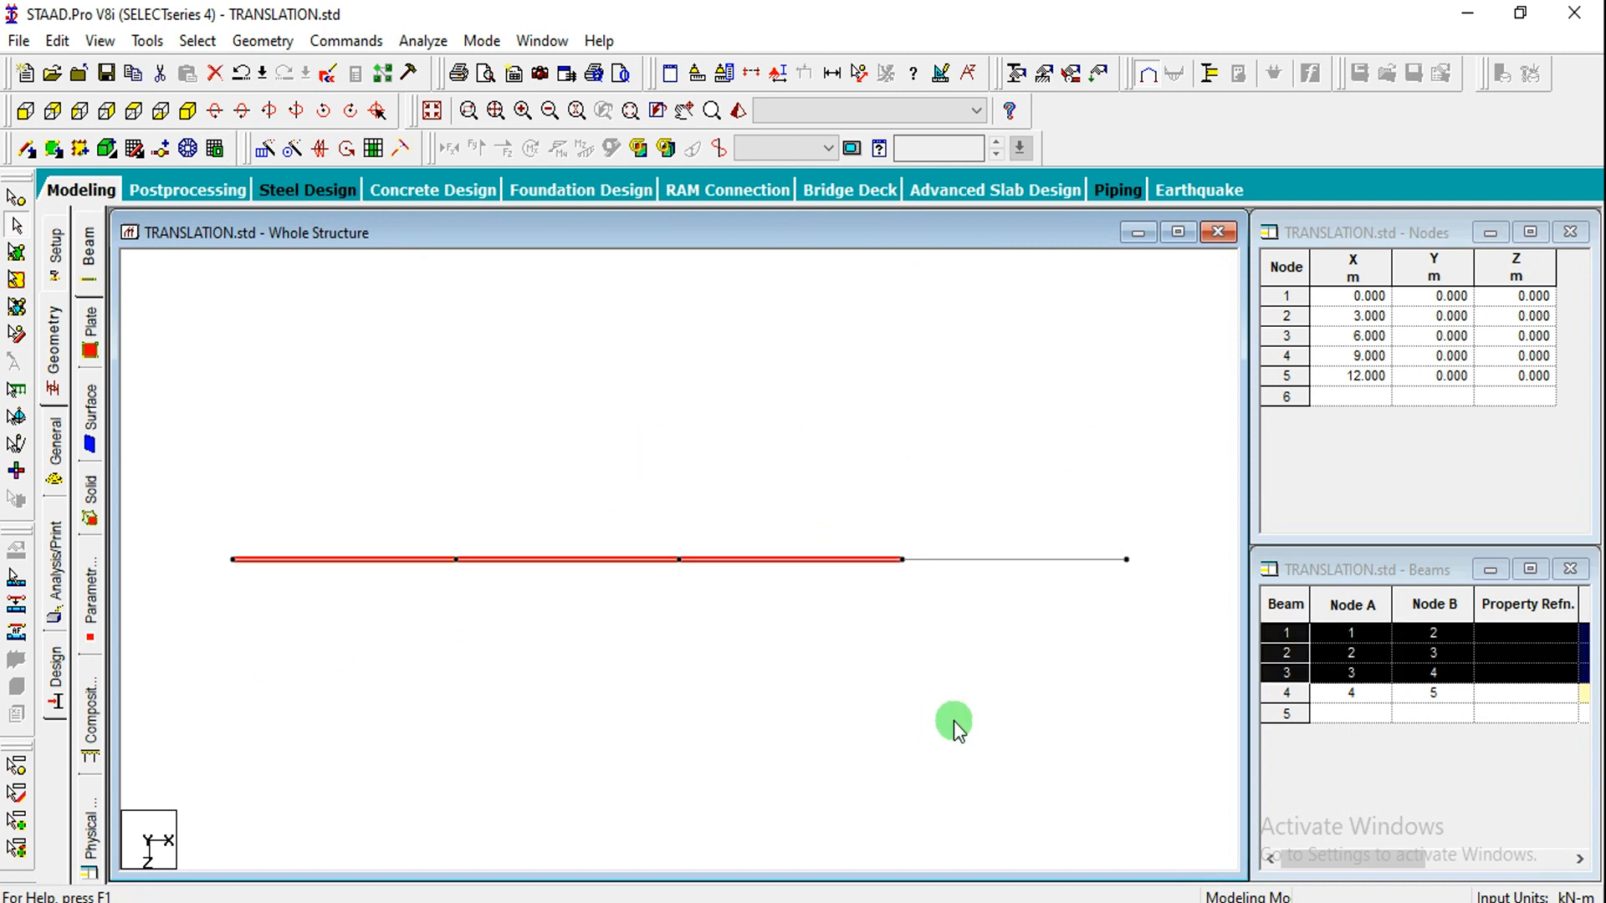
{"action": "key", "text": "ctrl+a"}
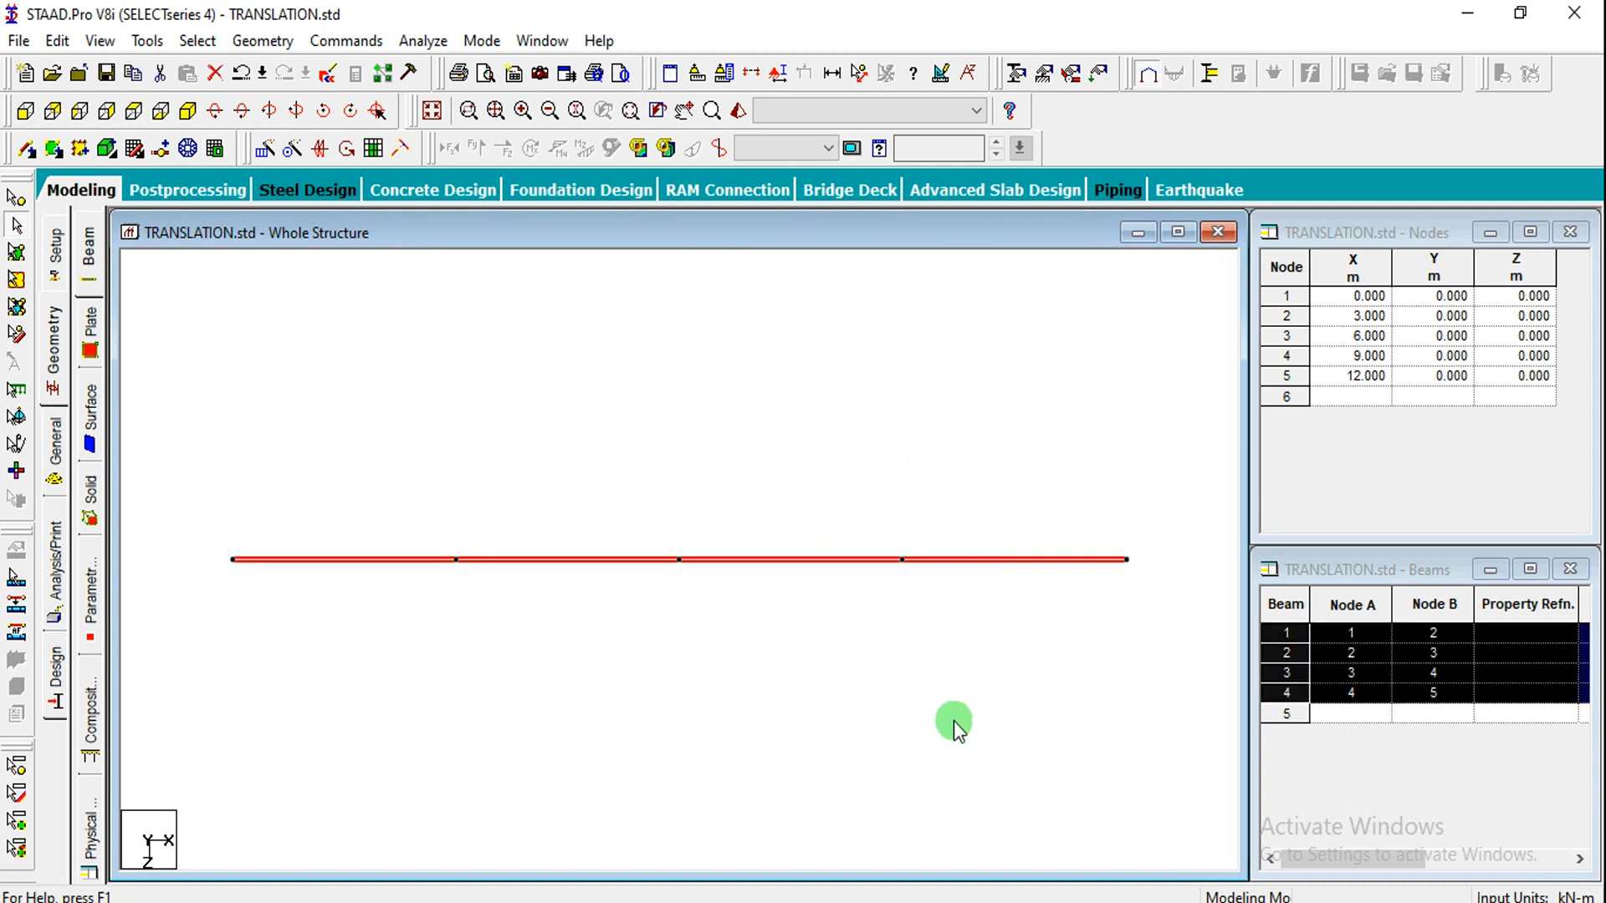
{"action": "left_click", "coordinate": [266, 149]}
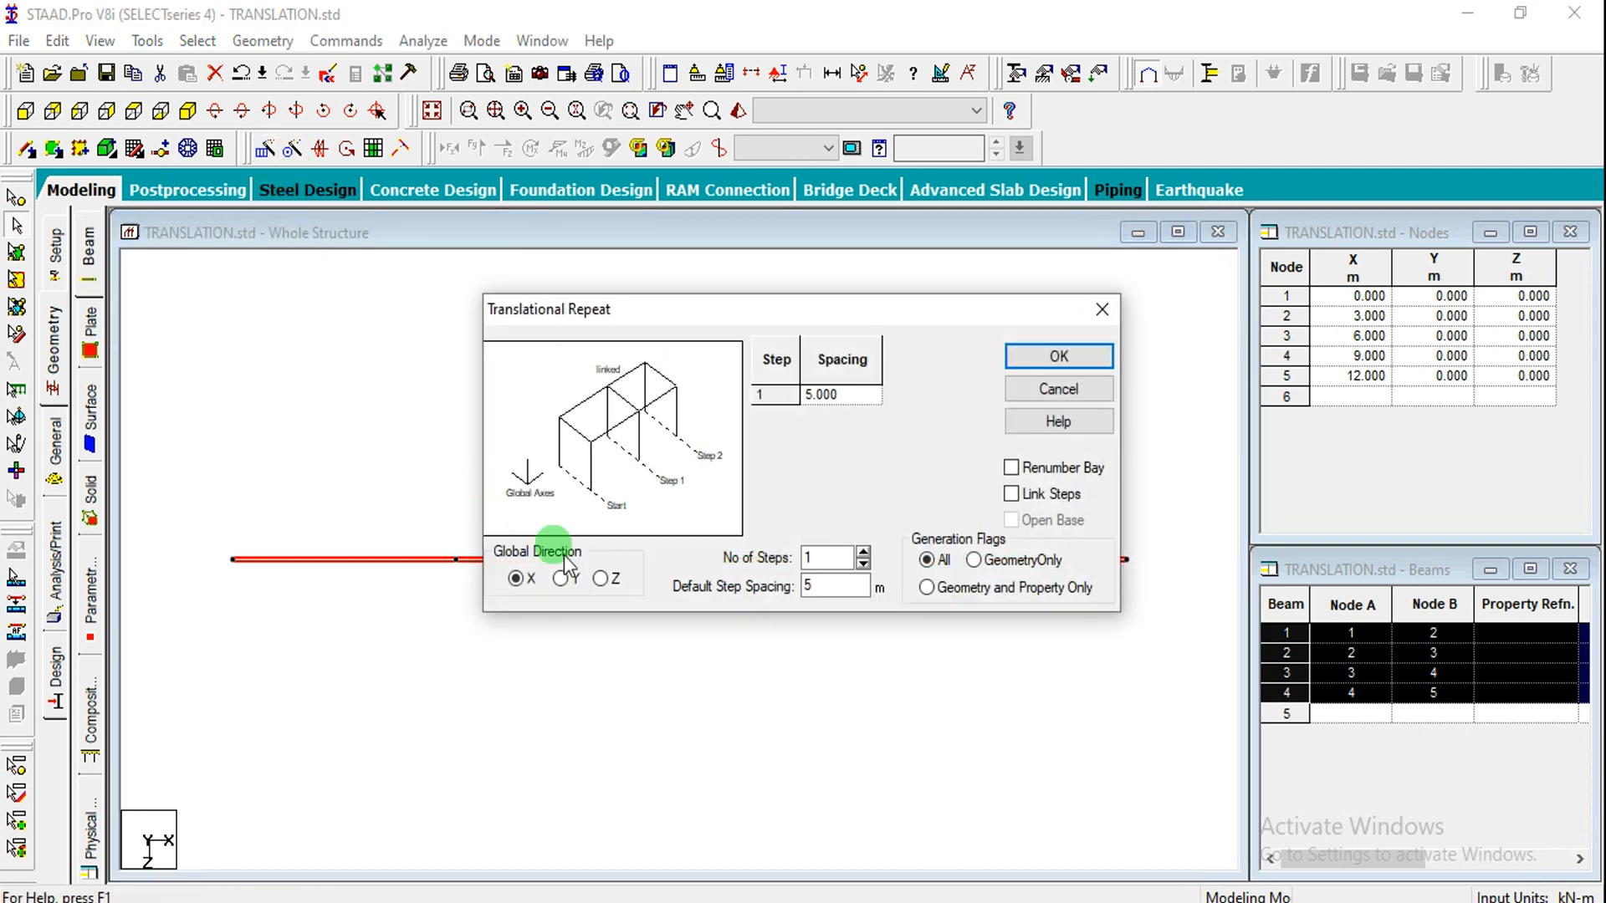
{"action": "left_click", "coordinate": [600, 579]}
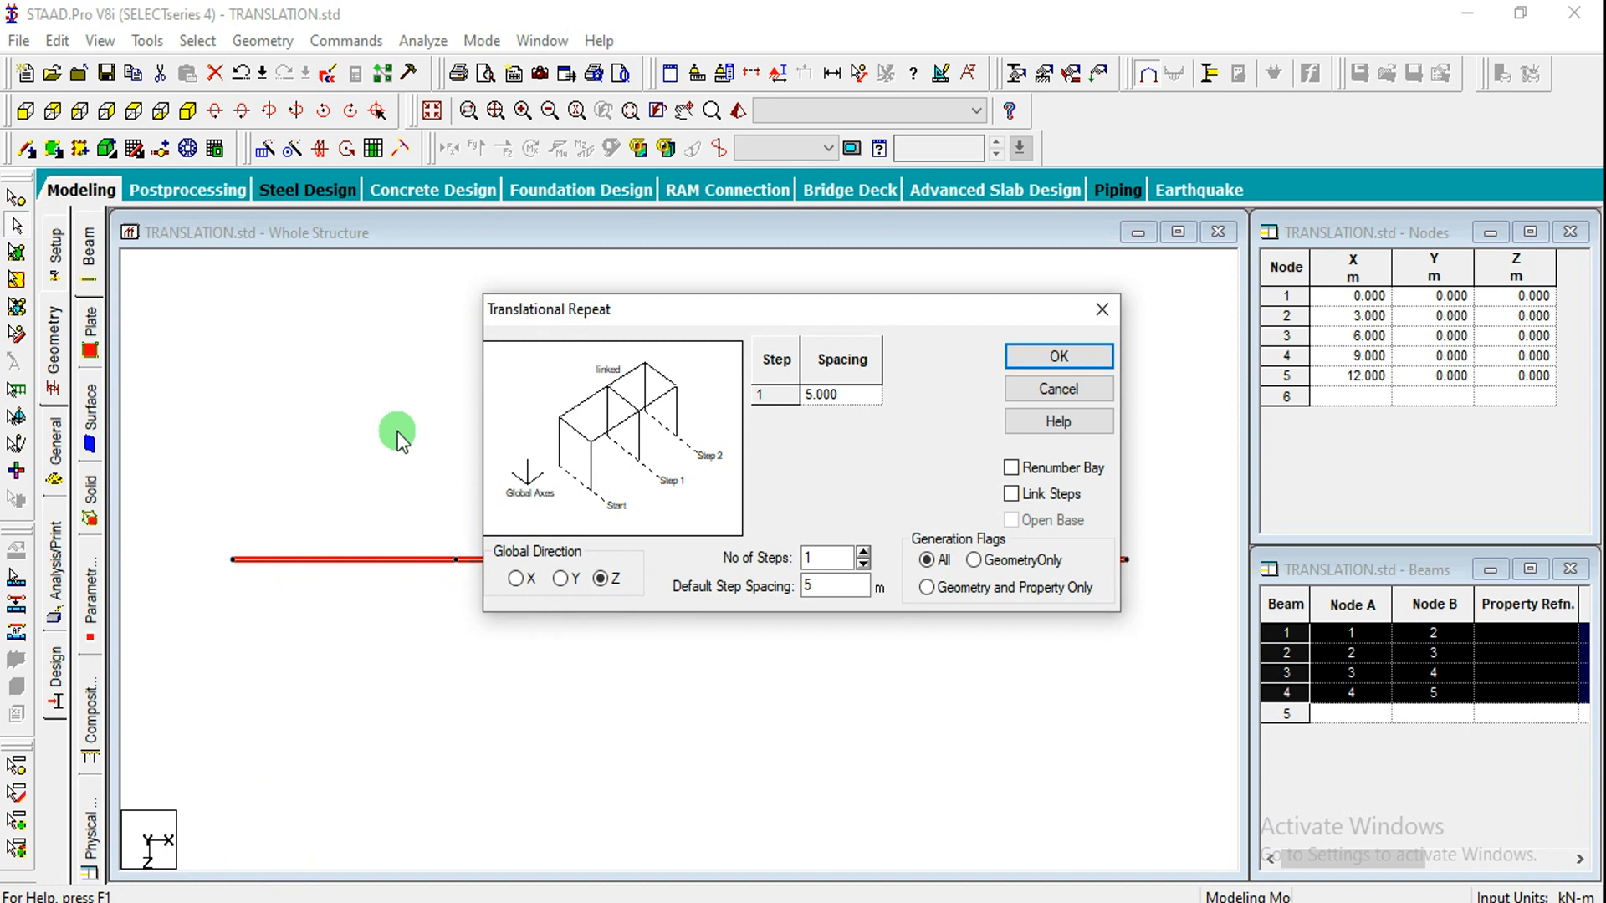
{"action": "left_click_drag", "start_coordinate": [362, 617], "coordinate": [360, 809]}
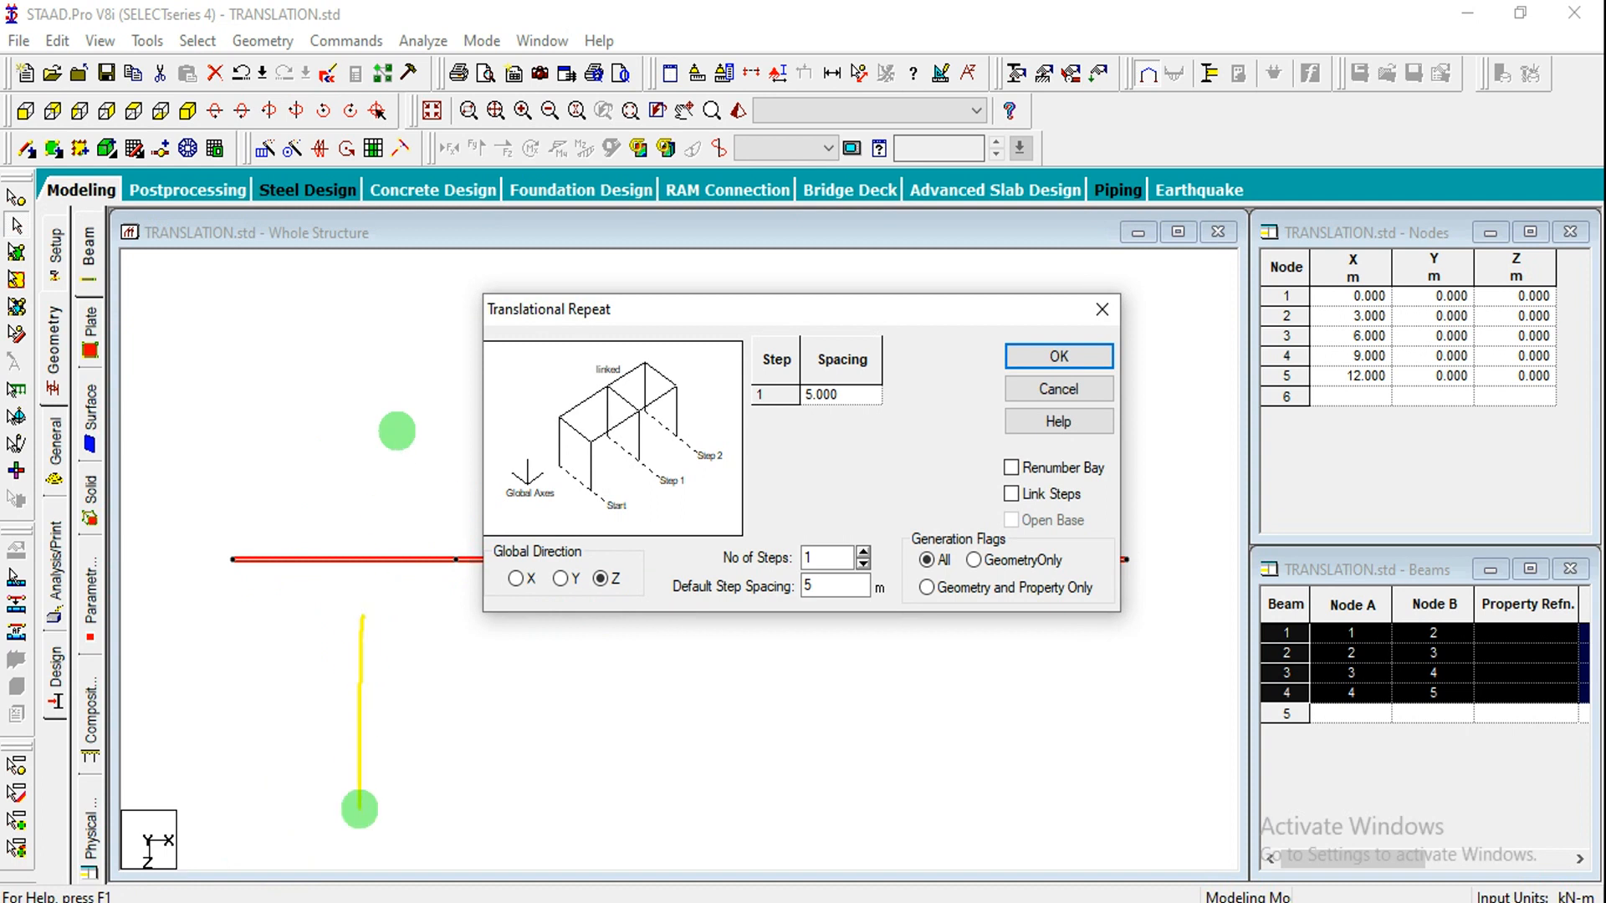
{"action": "left_click_drag", "start_coordinate": [321, 533], "coordinate": [316, 383]}
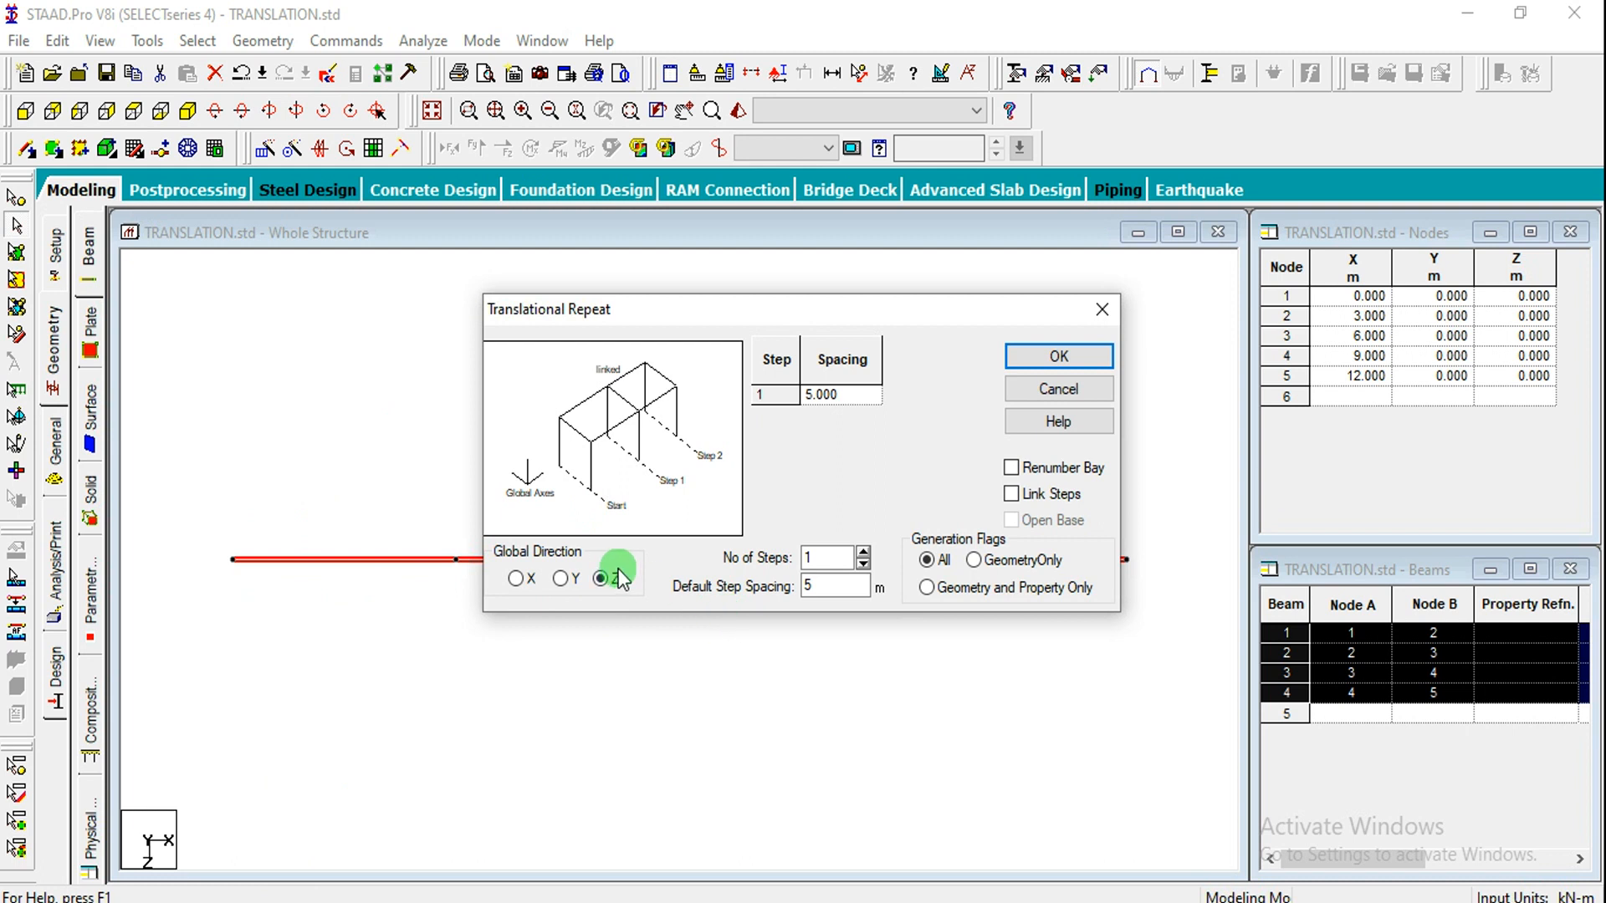
{"action": "double_click", "coordinate": [817, 558]}
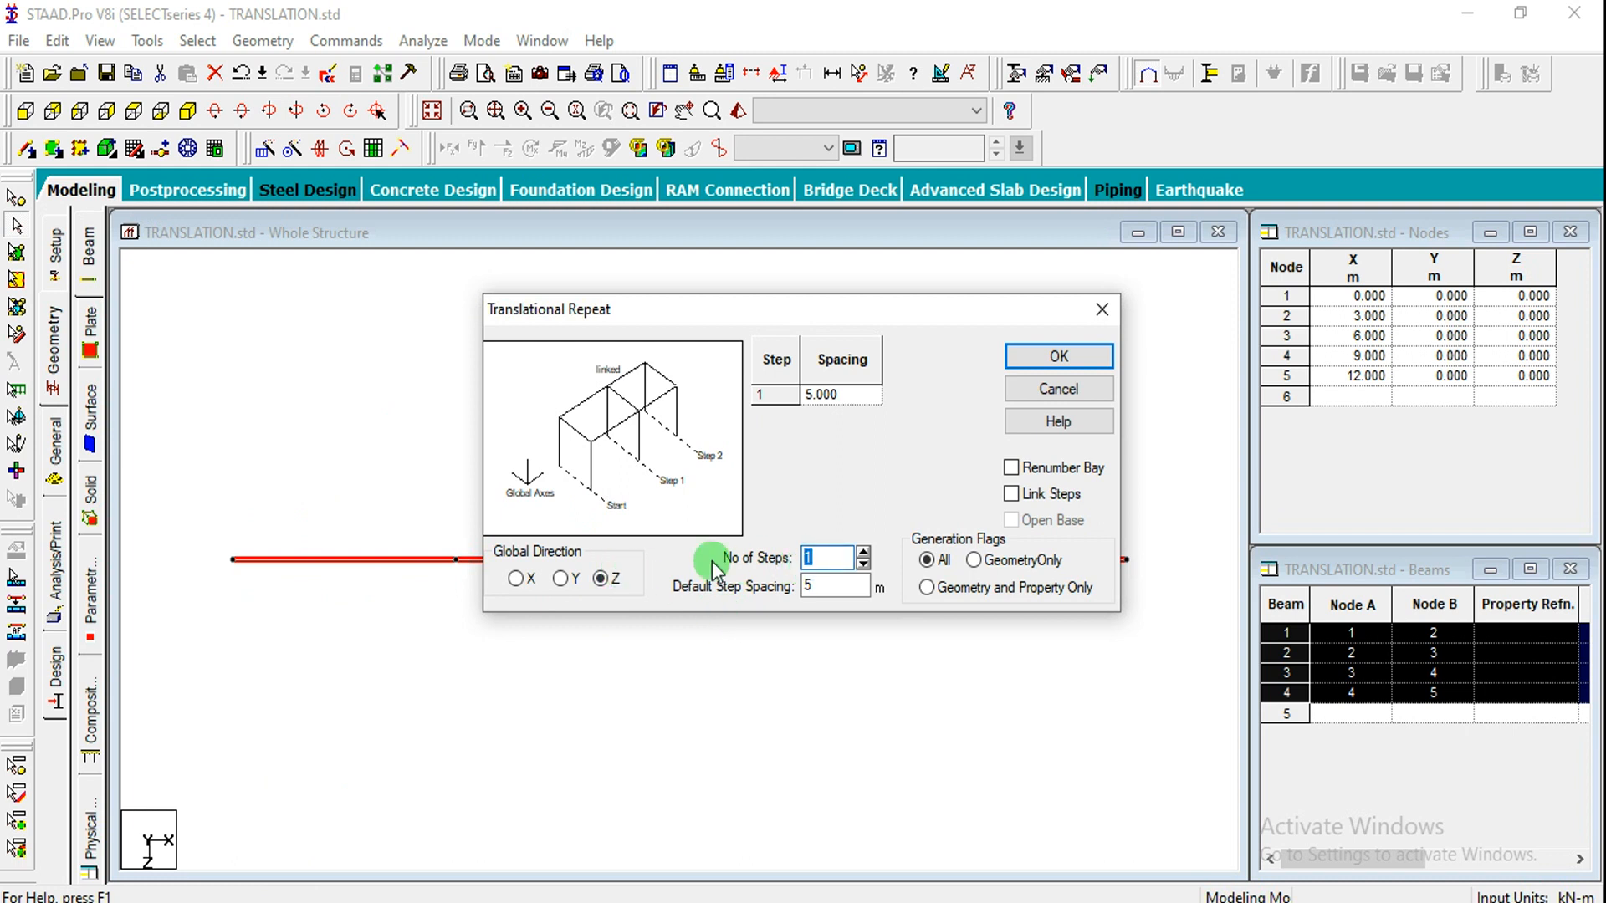
{"action": "type", "text": "3"}
{"action": "double_click", "coordinate": [816, 586]}
{"action": "type", "text": "4"}
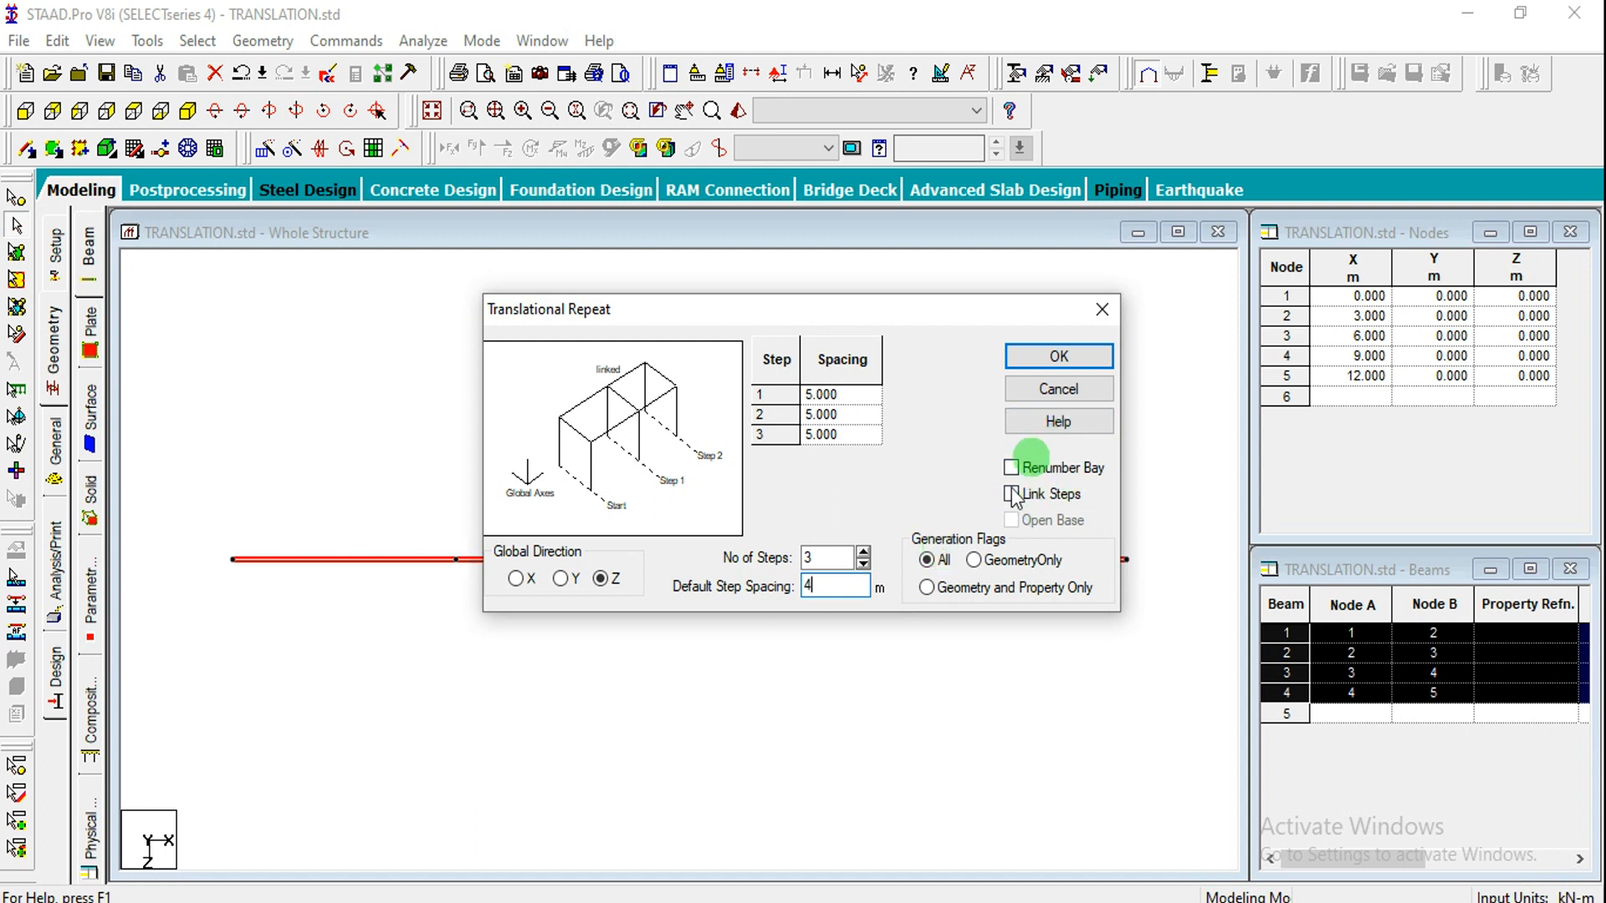
{"action": "left_click", "coordinate": [1037, 356]}
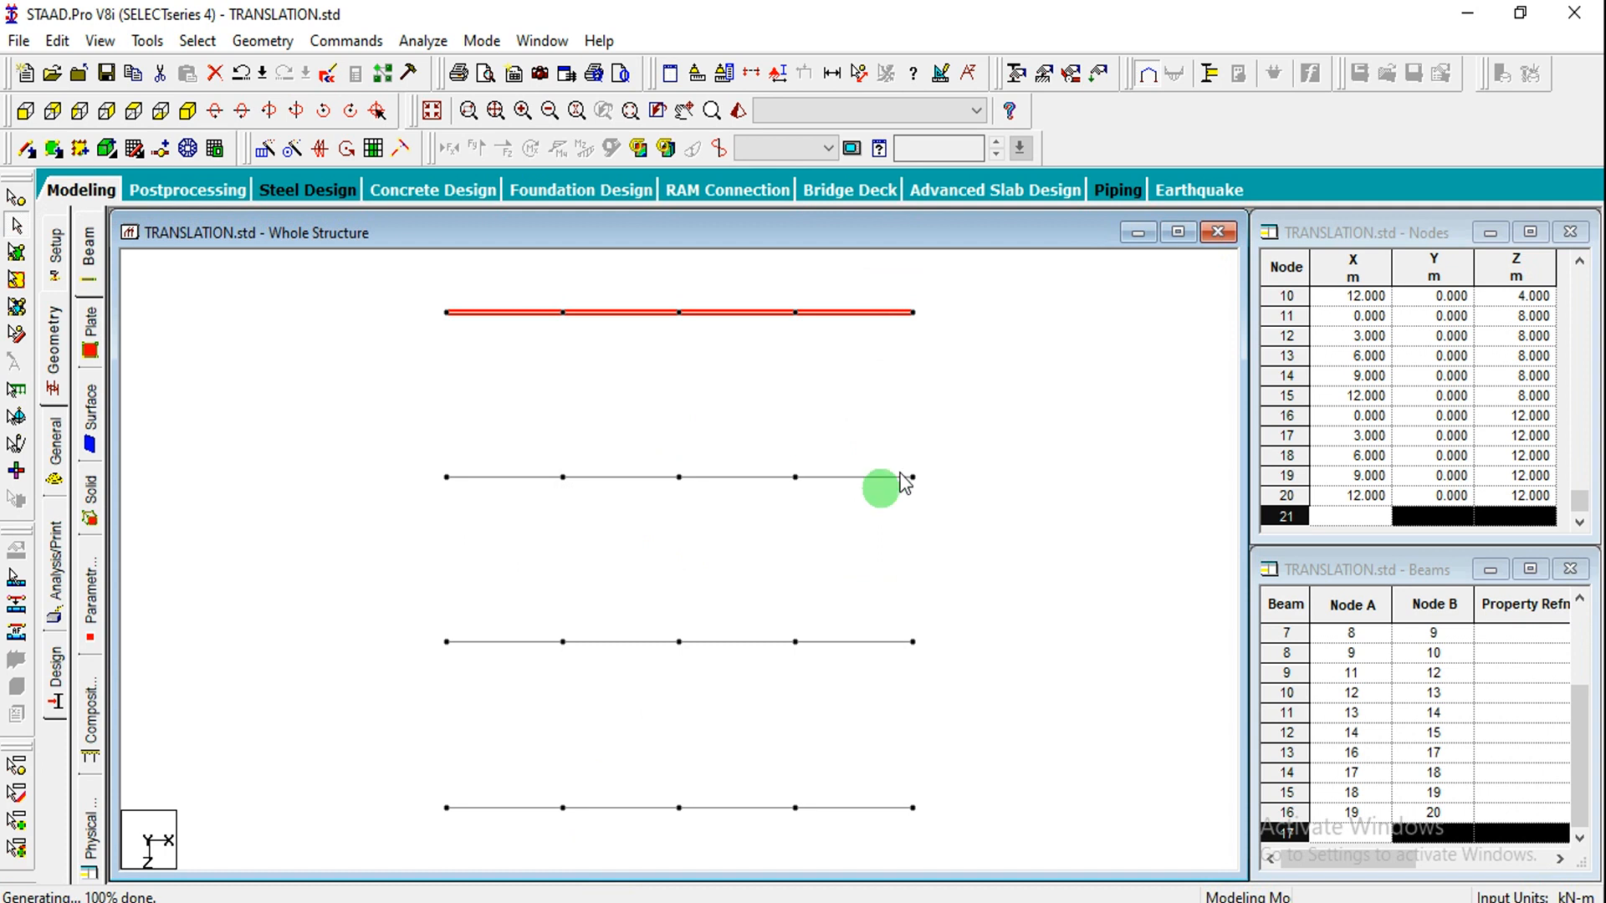
{"action": "left_click", "coordinate": [966, 430]}
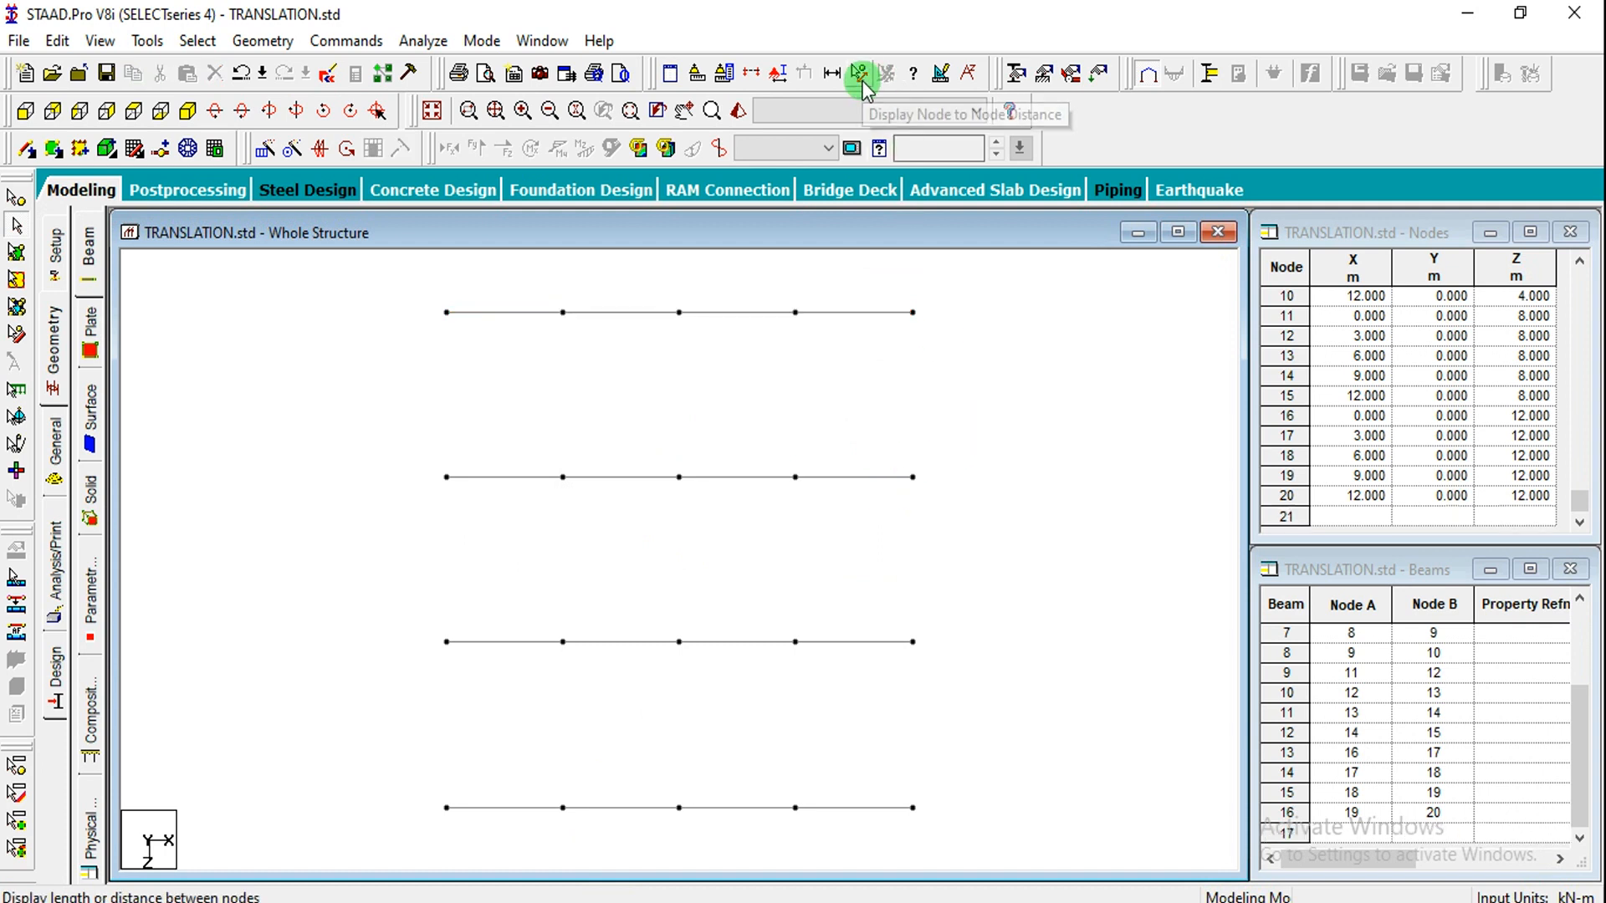
Step: Display the node-to-node distance between the X = 12 m end nodes of the first two beam rows
{"action": "left_click", "coordinate": [862, 84]}
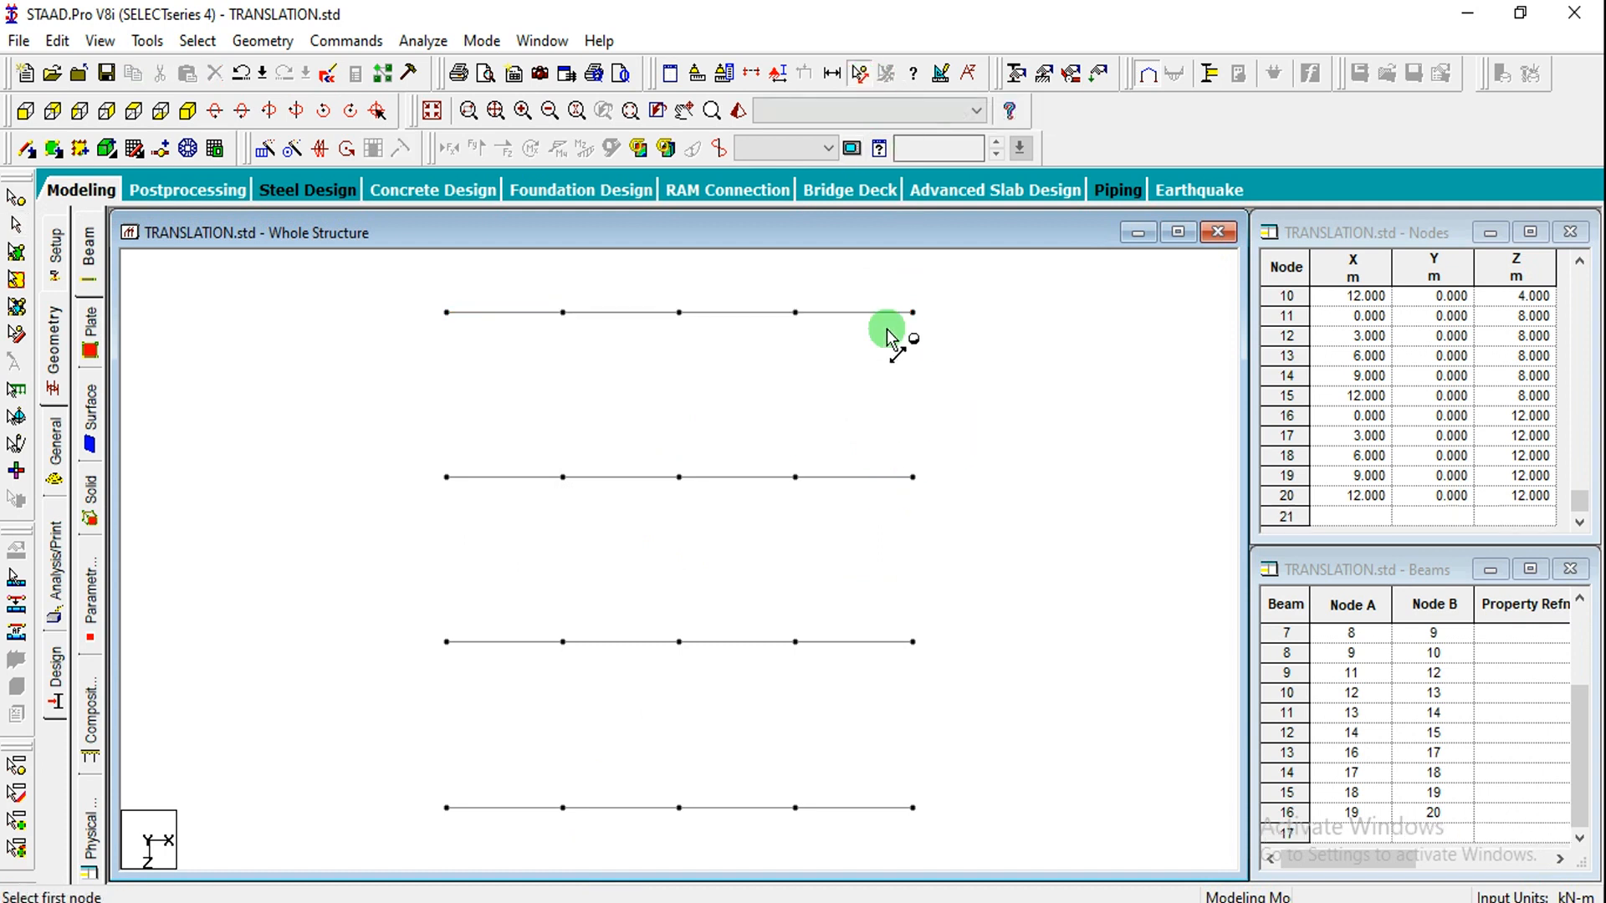
{"action": "left_click", "coordinate": [913, 314]}
{"action": "left_click", "coordinate": [913, 476]}
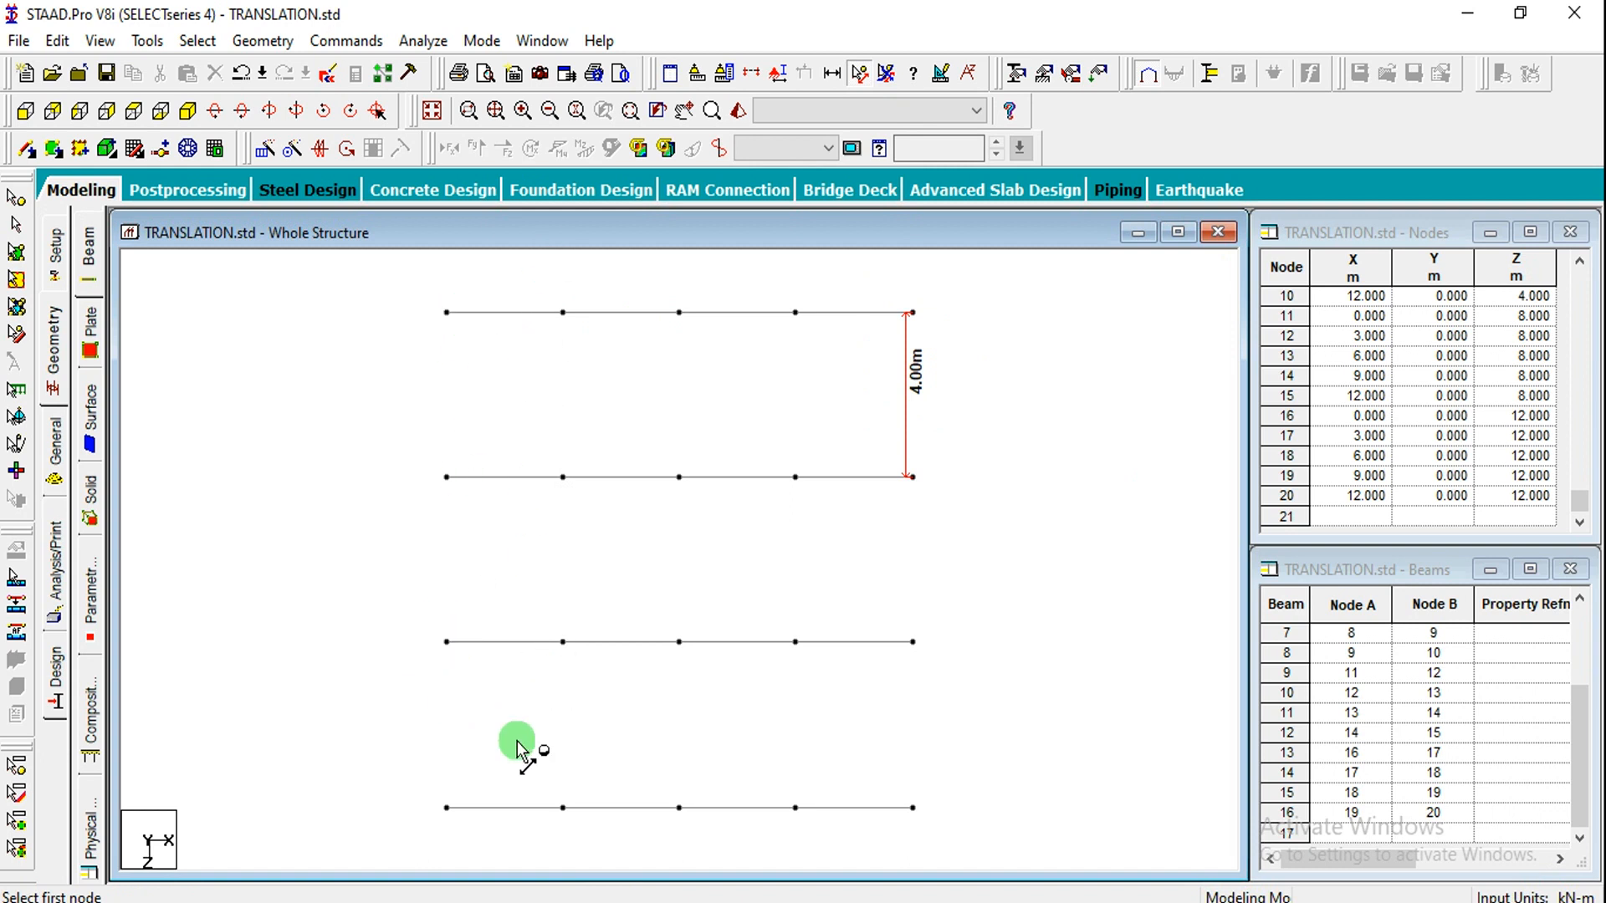
Step: Remove the node distance dimension and undo the repeat of the beam row along global Z
{"action": "left_click", "coordinate": [886, 73]}
{"action": "key", "text": "ctrl+z"}
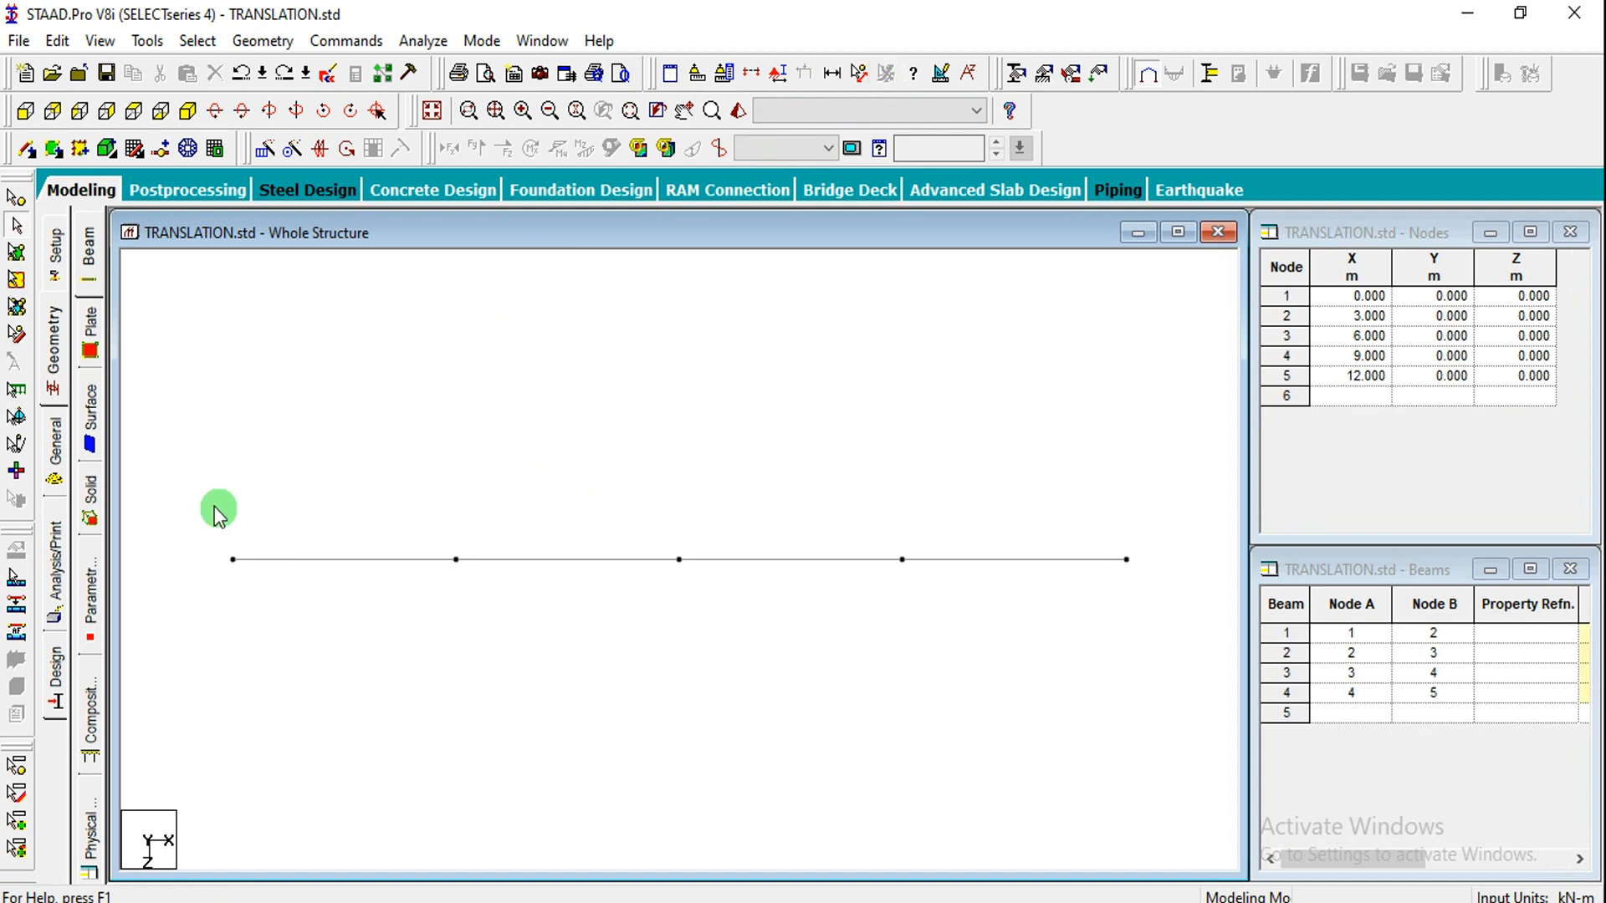
Step: Repeat the four-beam row translationally along global Z with 3 linked steps at 4 m spacing
{"action": "left_click_drag", "start_coordinate": [211, 509], "coordinate": [1154, 585]}
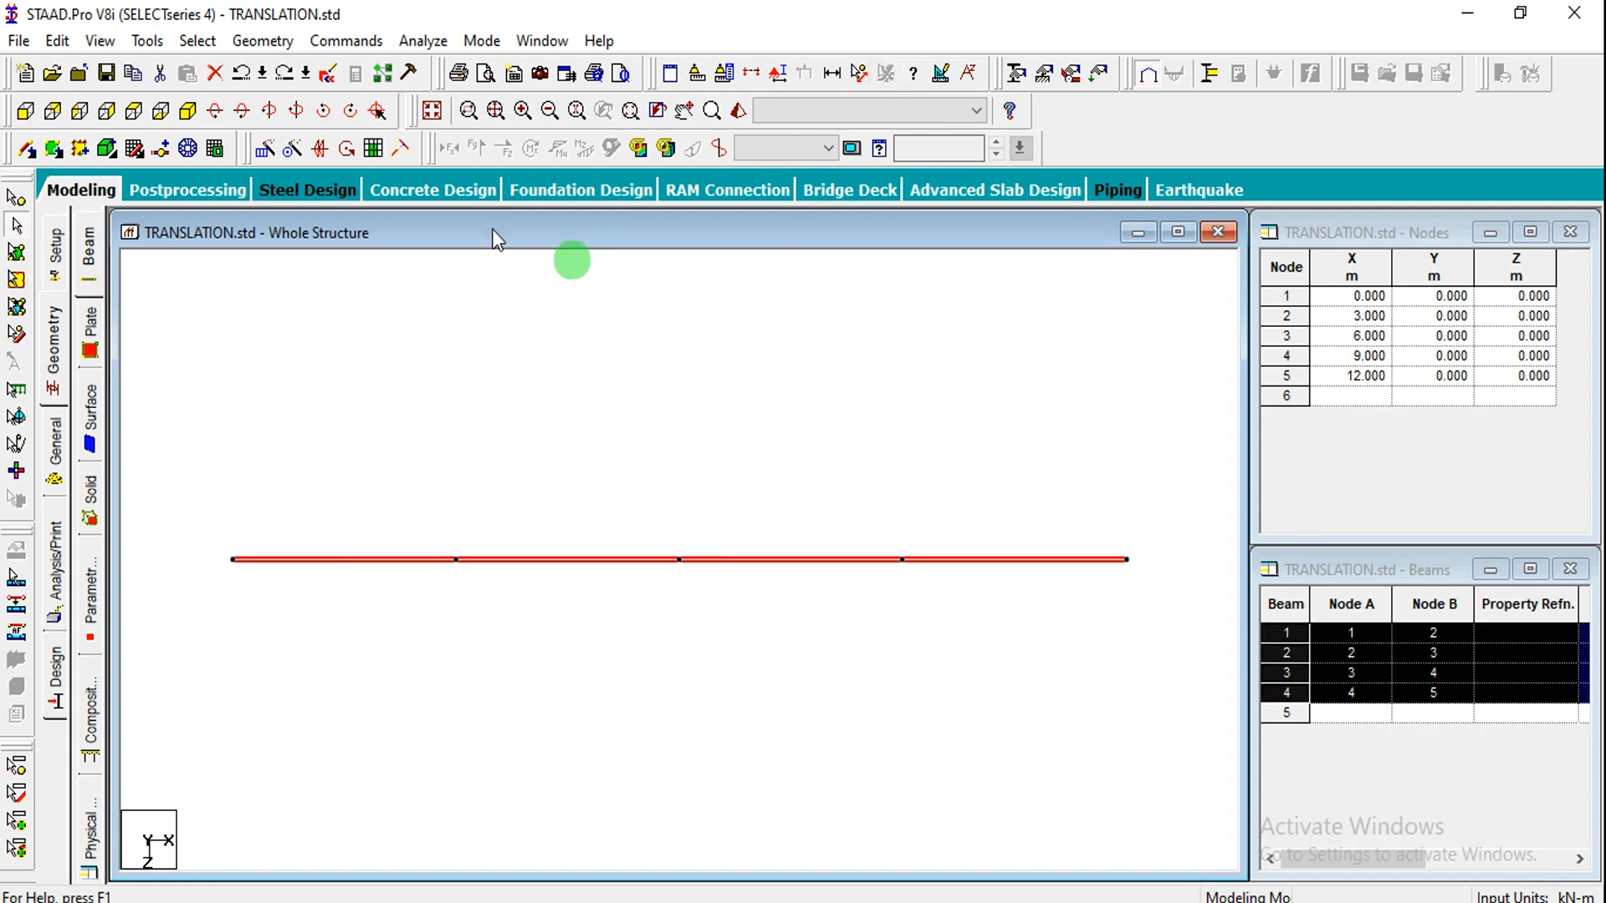
{"action": "left_click", "coordinate": [266, 151]}
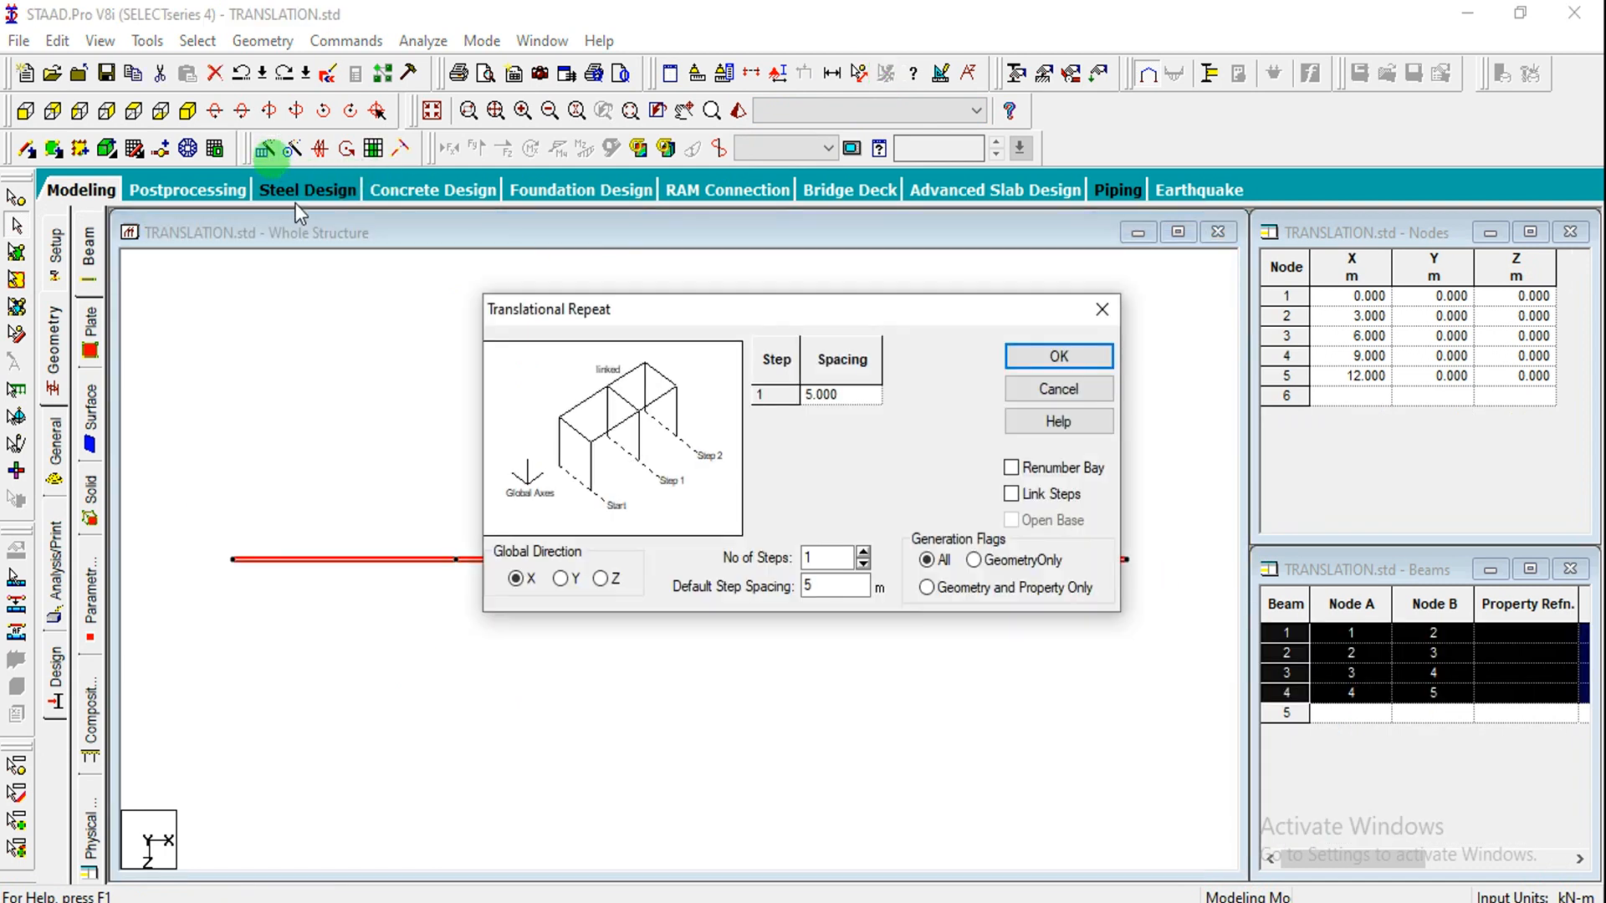
{"action": "double_click", "coordinate": [826, 584]}
{"action": "type", "text": "4"}
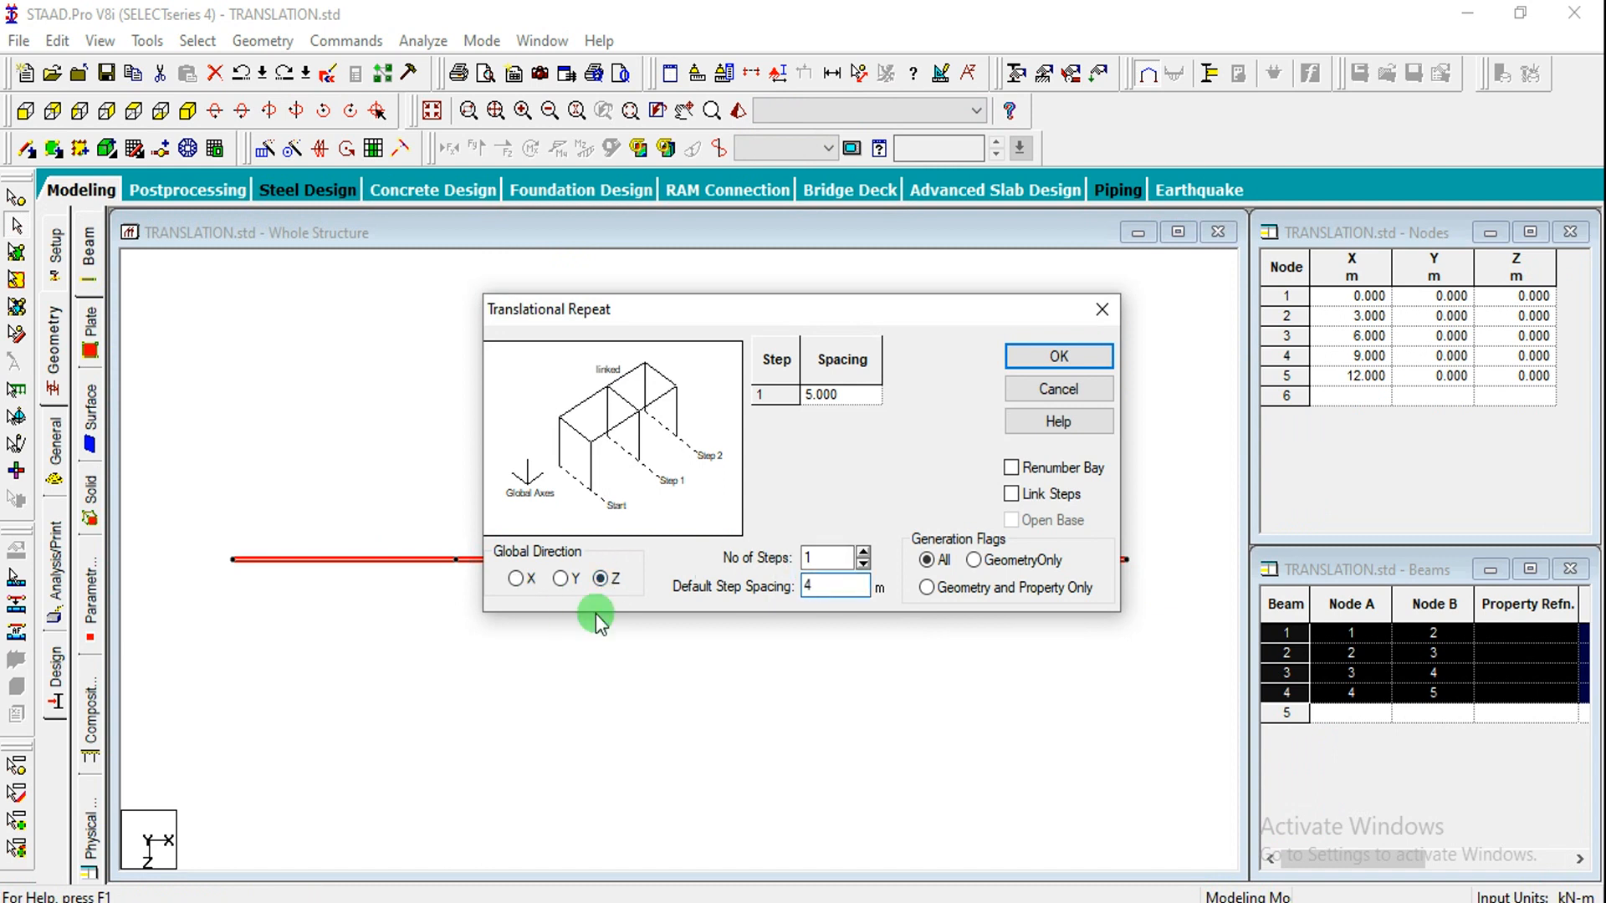
{"action": "double_click", "coordinate": [826, 558]}
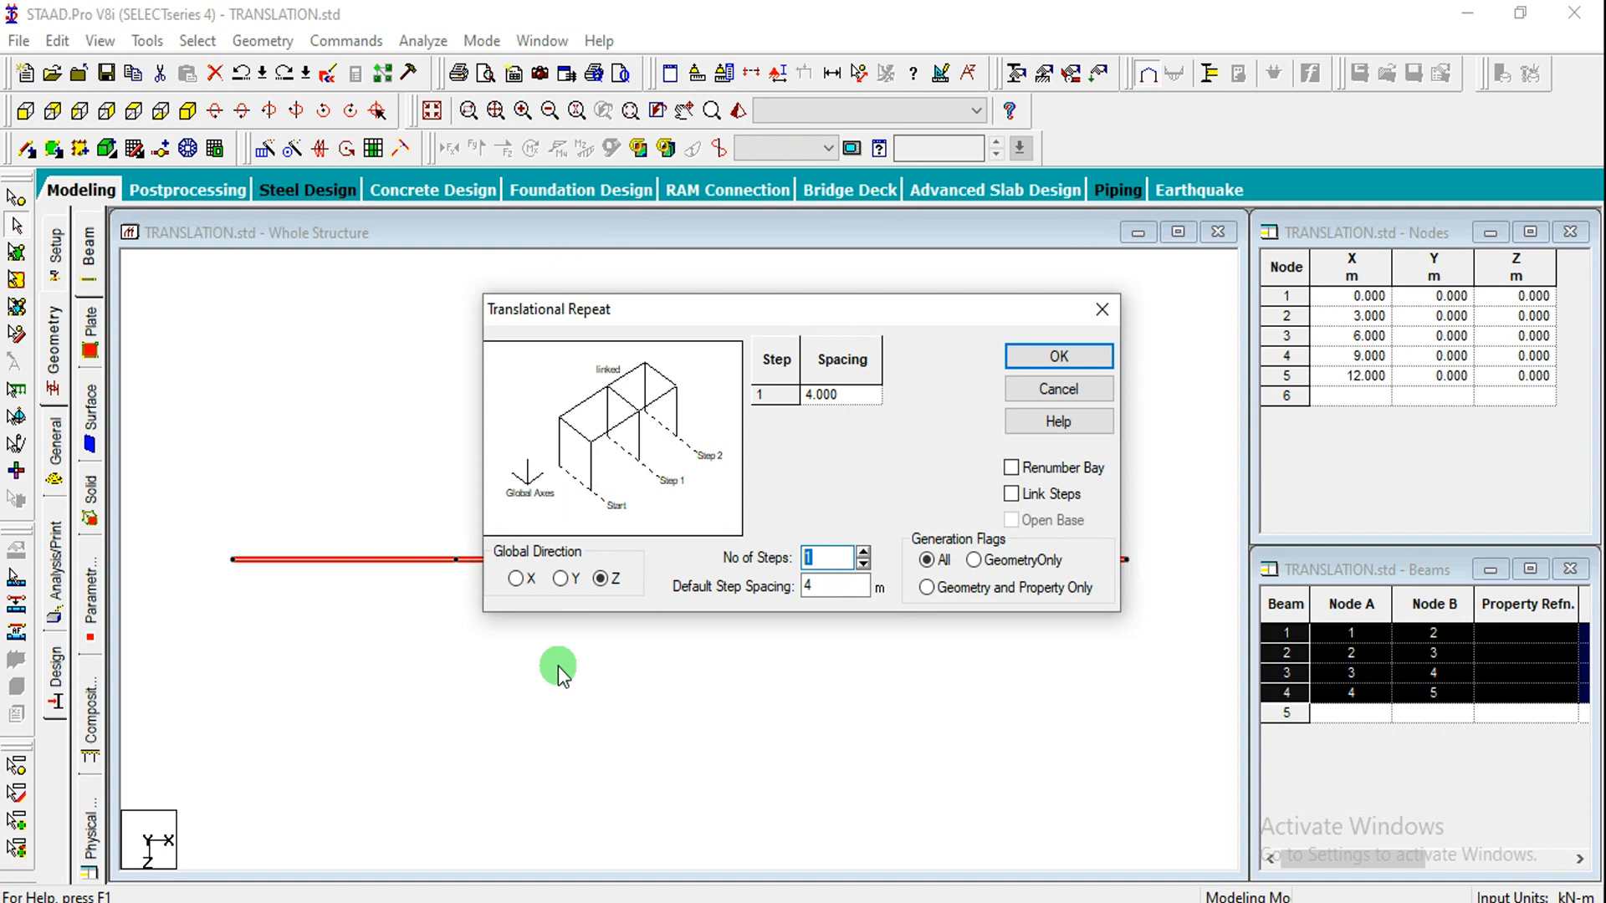
{"action": "type", "text": "3"}
{"action": "left_click", "coordinate": [1045, 493]}
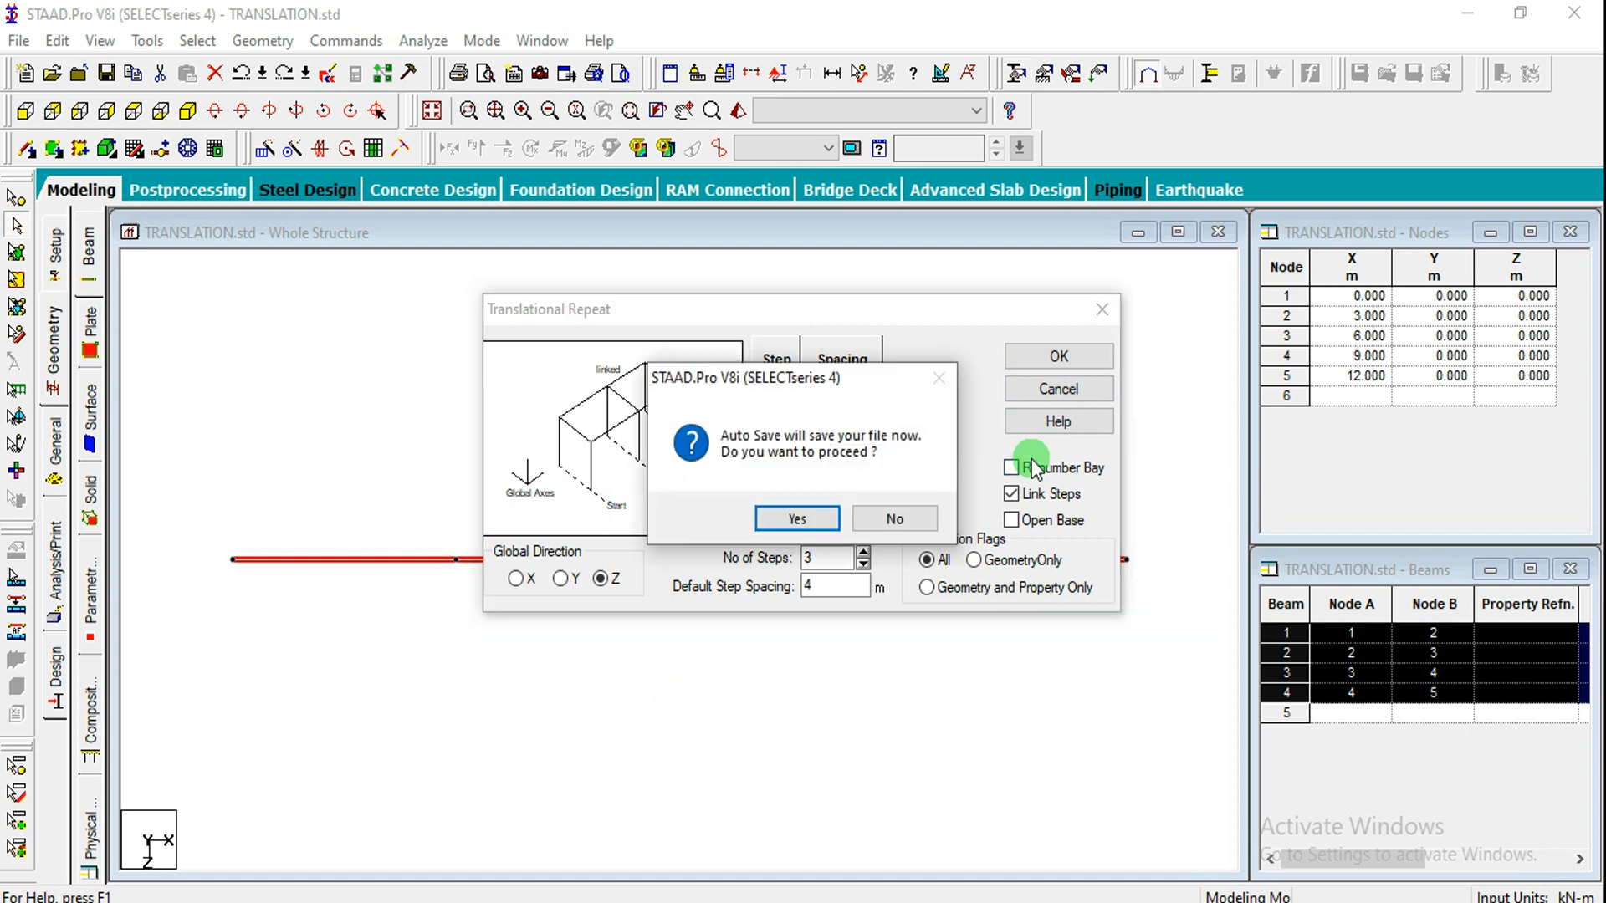
{"action": "key", "text": "Return"}
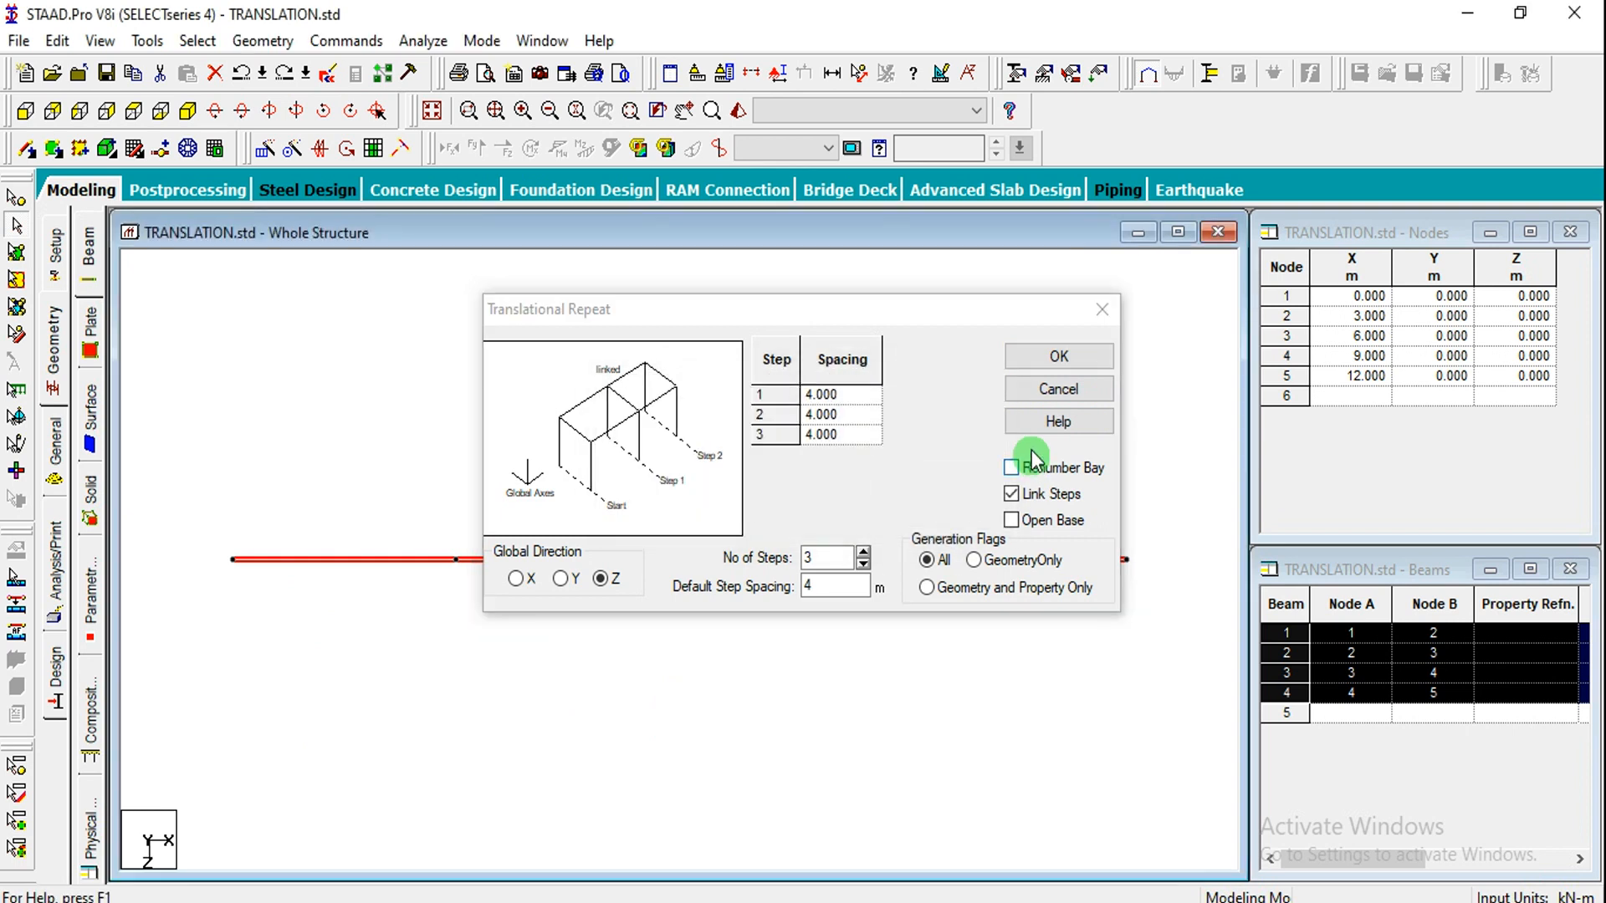
{"action": "left_click", "coordinate": [1058, 356]}
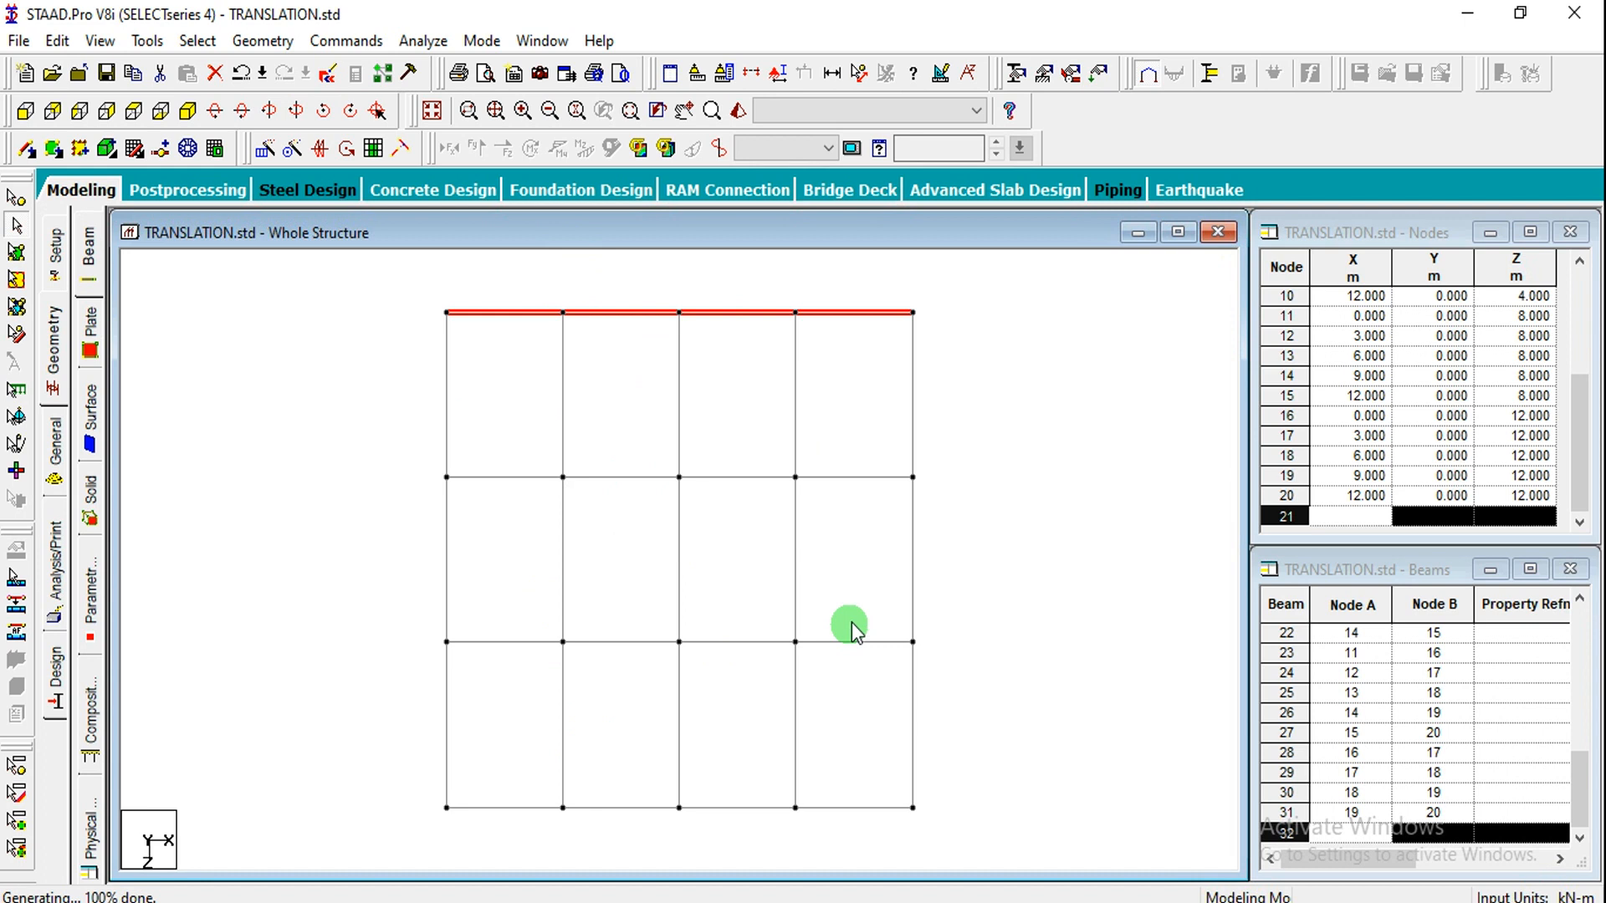
Step: Check the linked grid in isometric view and undo its repeat along global Z
{"action": "left_click", "coordinate": [997, 557]}
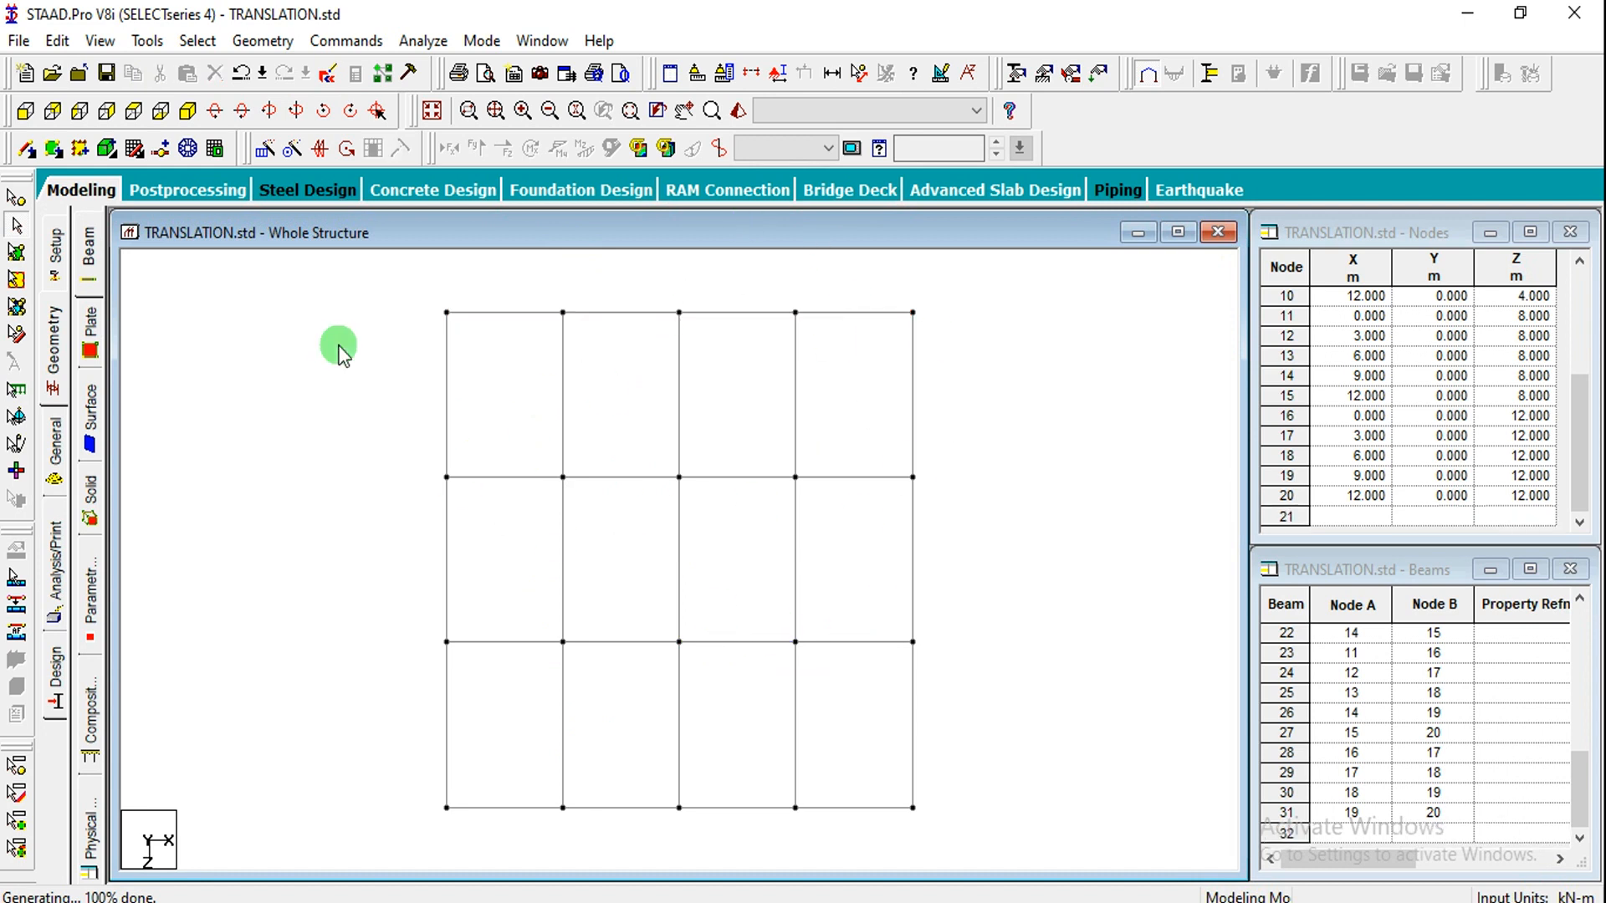
{"action": "left_click", "coordinate": [190, 112]}
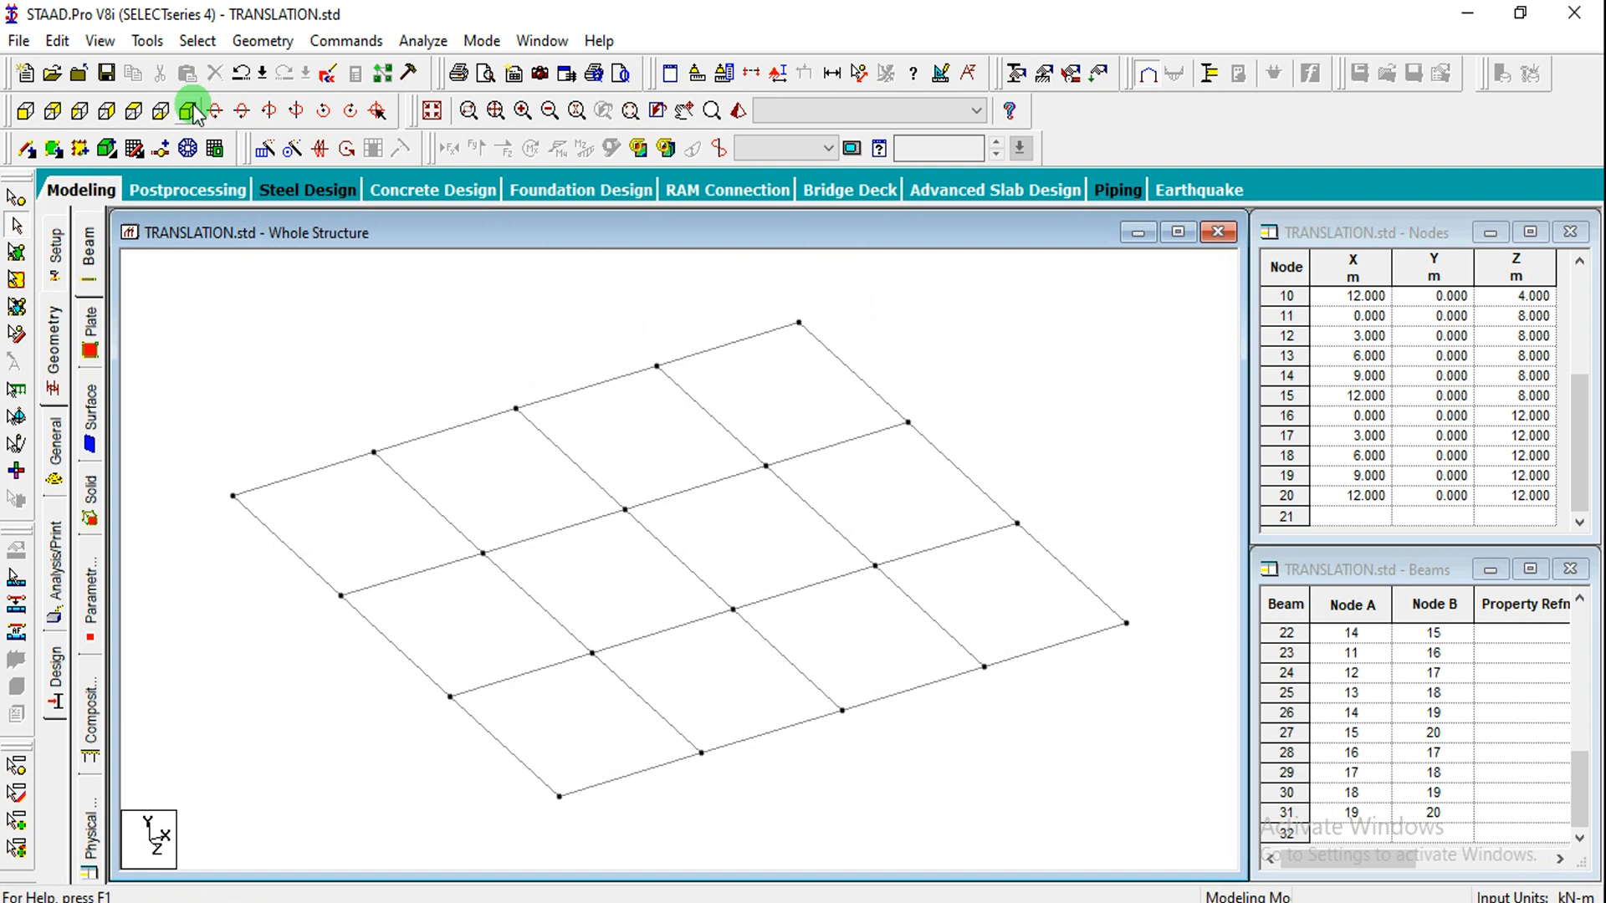
{"action": "key", "text": "ctrl+z"}
Step: In a top view, select the beam row and set up a Translational Repeat along global Z with 4 steps
{"action": "left_click", "coordinate": [133, 111]}
{"action": "left_click_drag", "start_coordinate": [190, 468], "coordinate": [1190, 602]}
{"action": "left_click", "coordinate": [265, 150]}
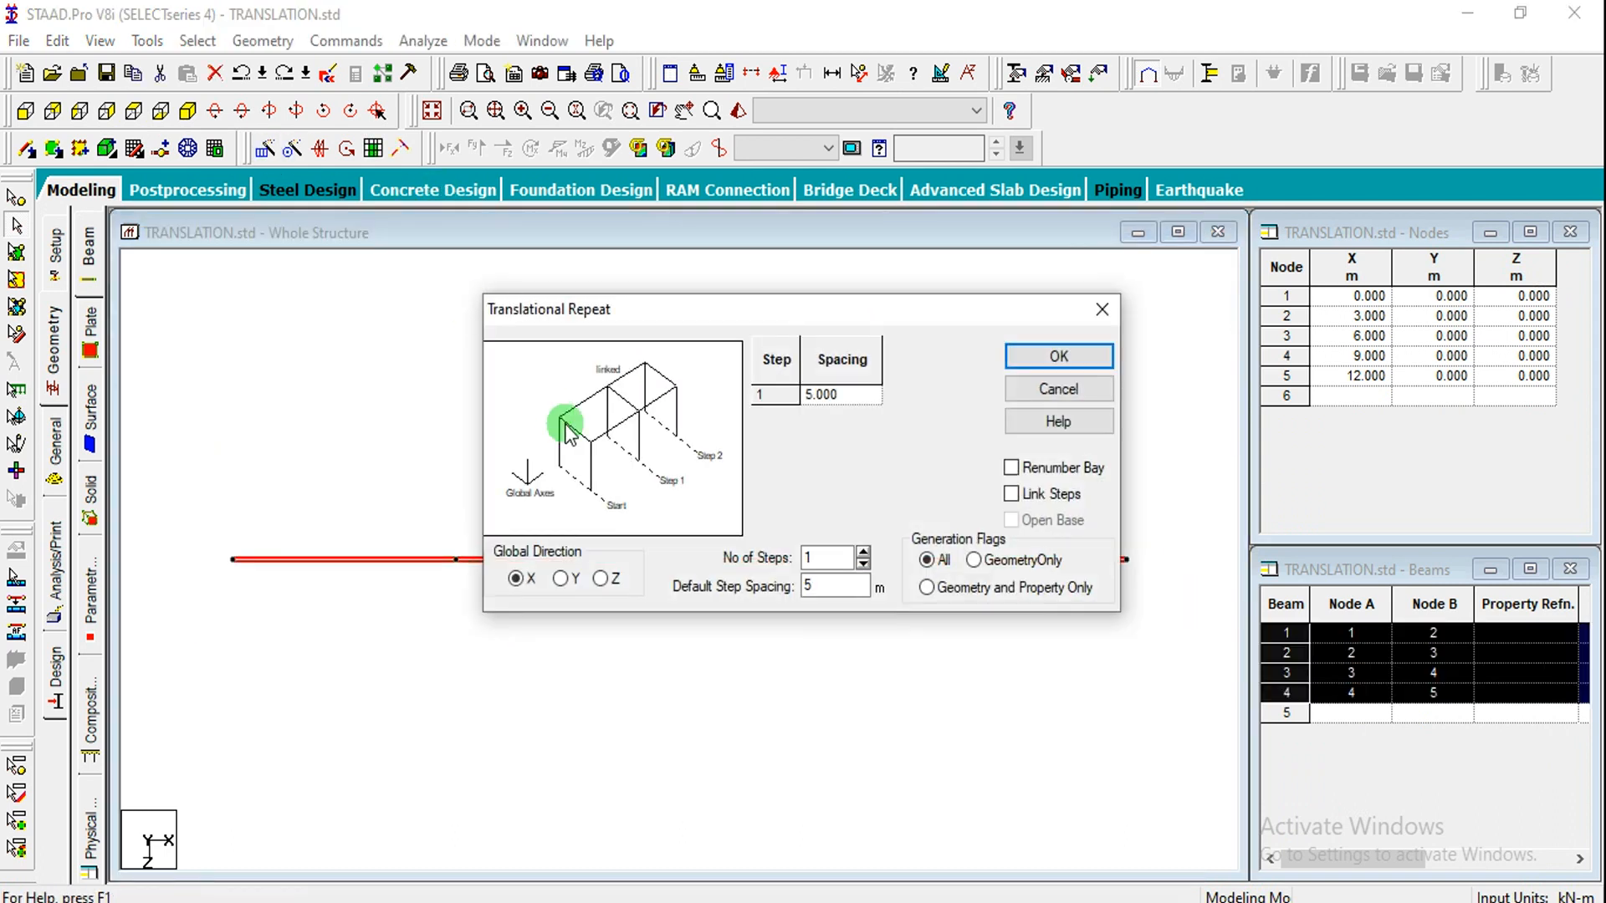
{"action": "left_click", "coordinate": [602, 578]}
{"action": "double_click", "coordinate": [832, 557]}
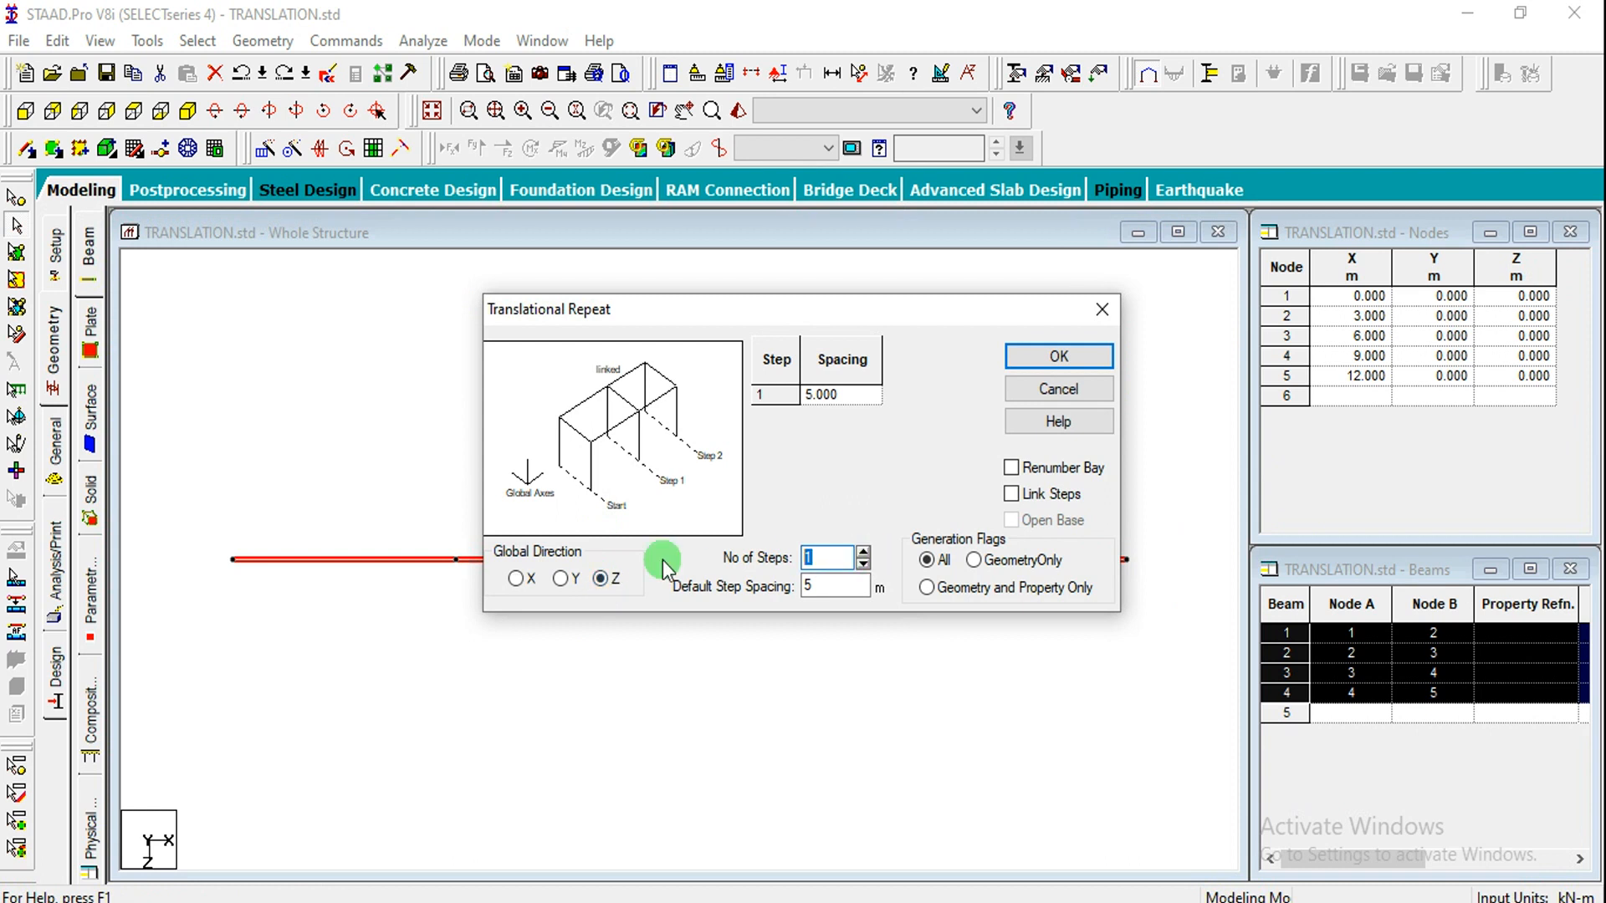
{"action": "type", "text": "4"}
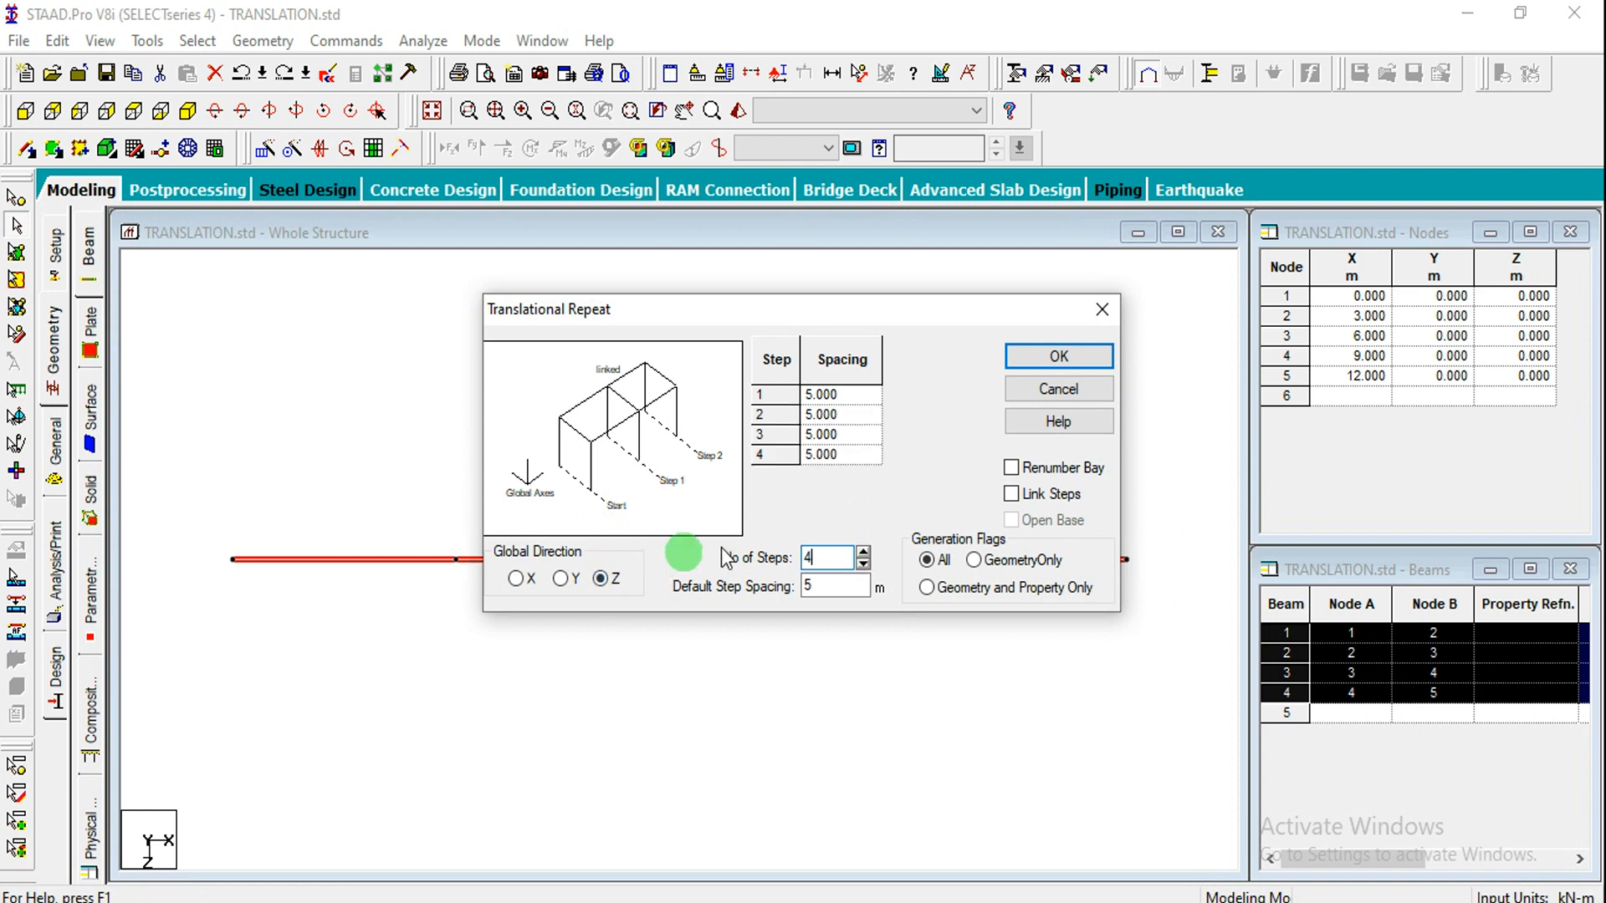
Step: Set the four step spacings to 3, 2.5, 3.85 and 6 m, link the steps, and generate the grid
{"action": "double_click", "coordinate": [825, 583]}
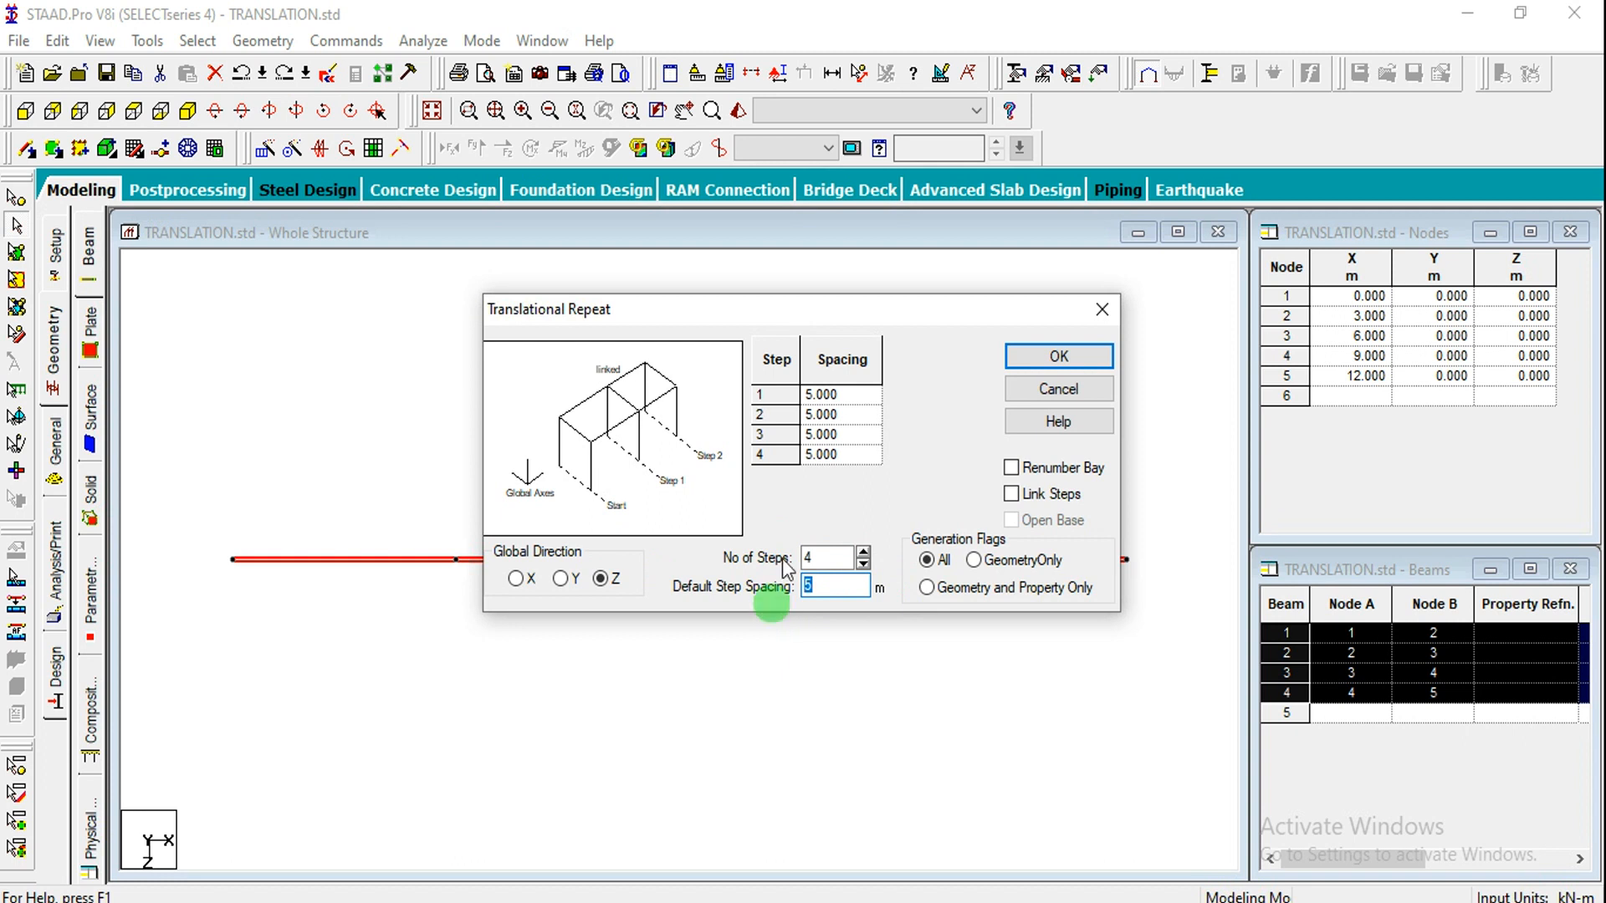
{"action": "left_click", "coordinate": [871, 394]}
{"action": "left_click", "coordinate": [988, 399]}
{"action": "type", "text": "3"}
{"action": "key", "text": "Down"}
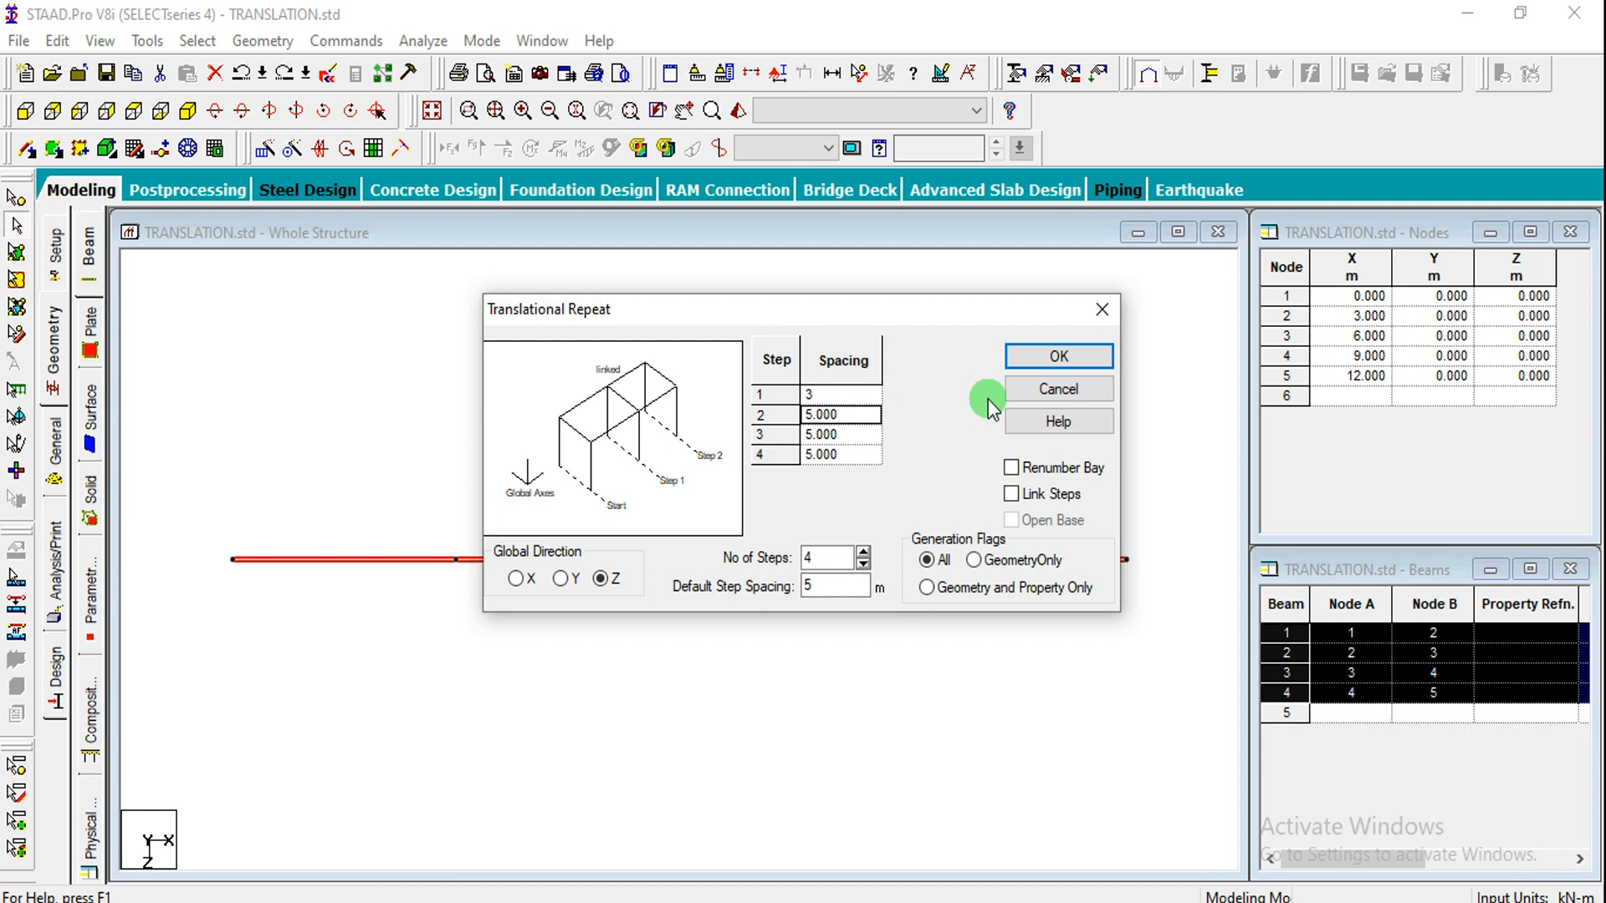
{"action": "type", "text": "2.5"}
{"action": "key", "text": "Down"}
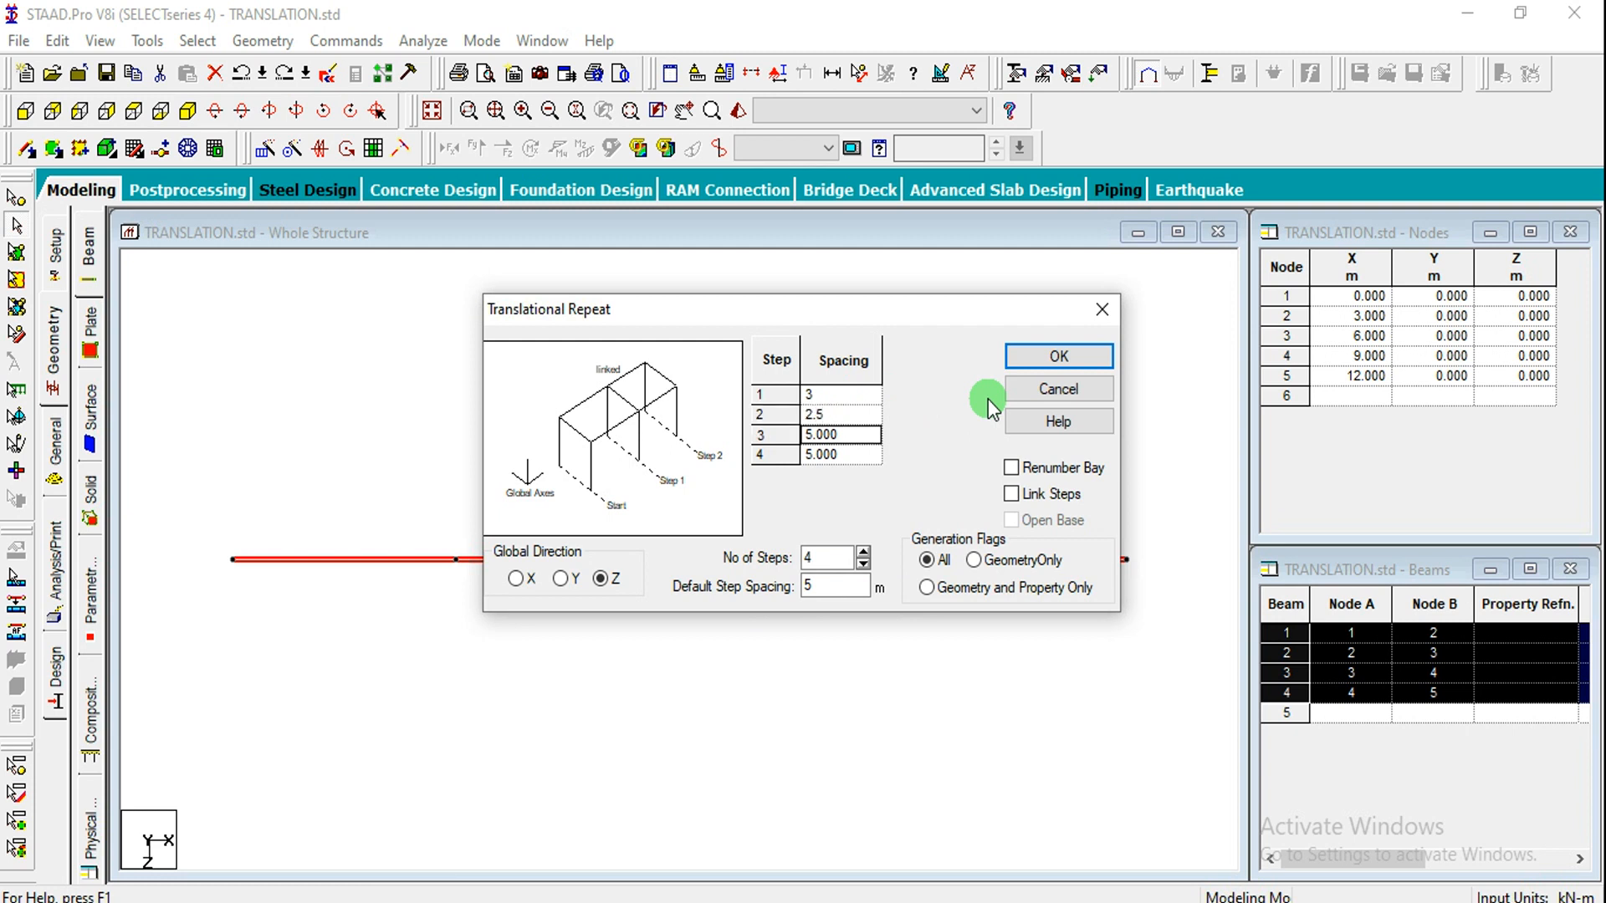
{"action": "type", "text": "3.85"}
{"action": "key", "text": "Down"}
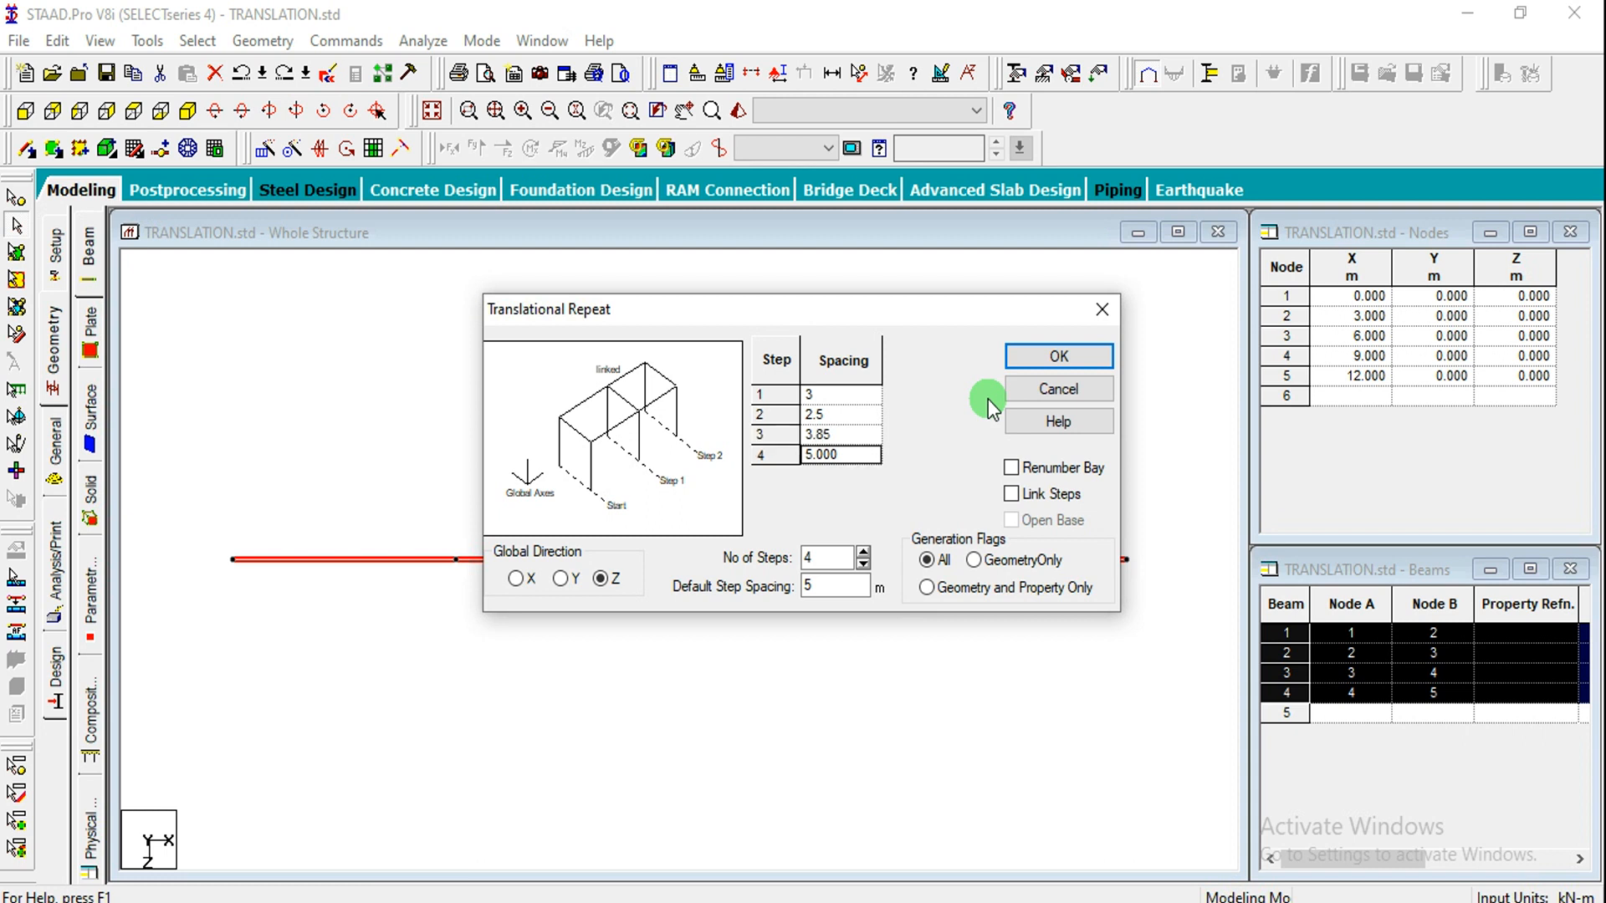
{"action": "type", "text": "6"}
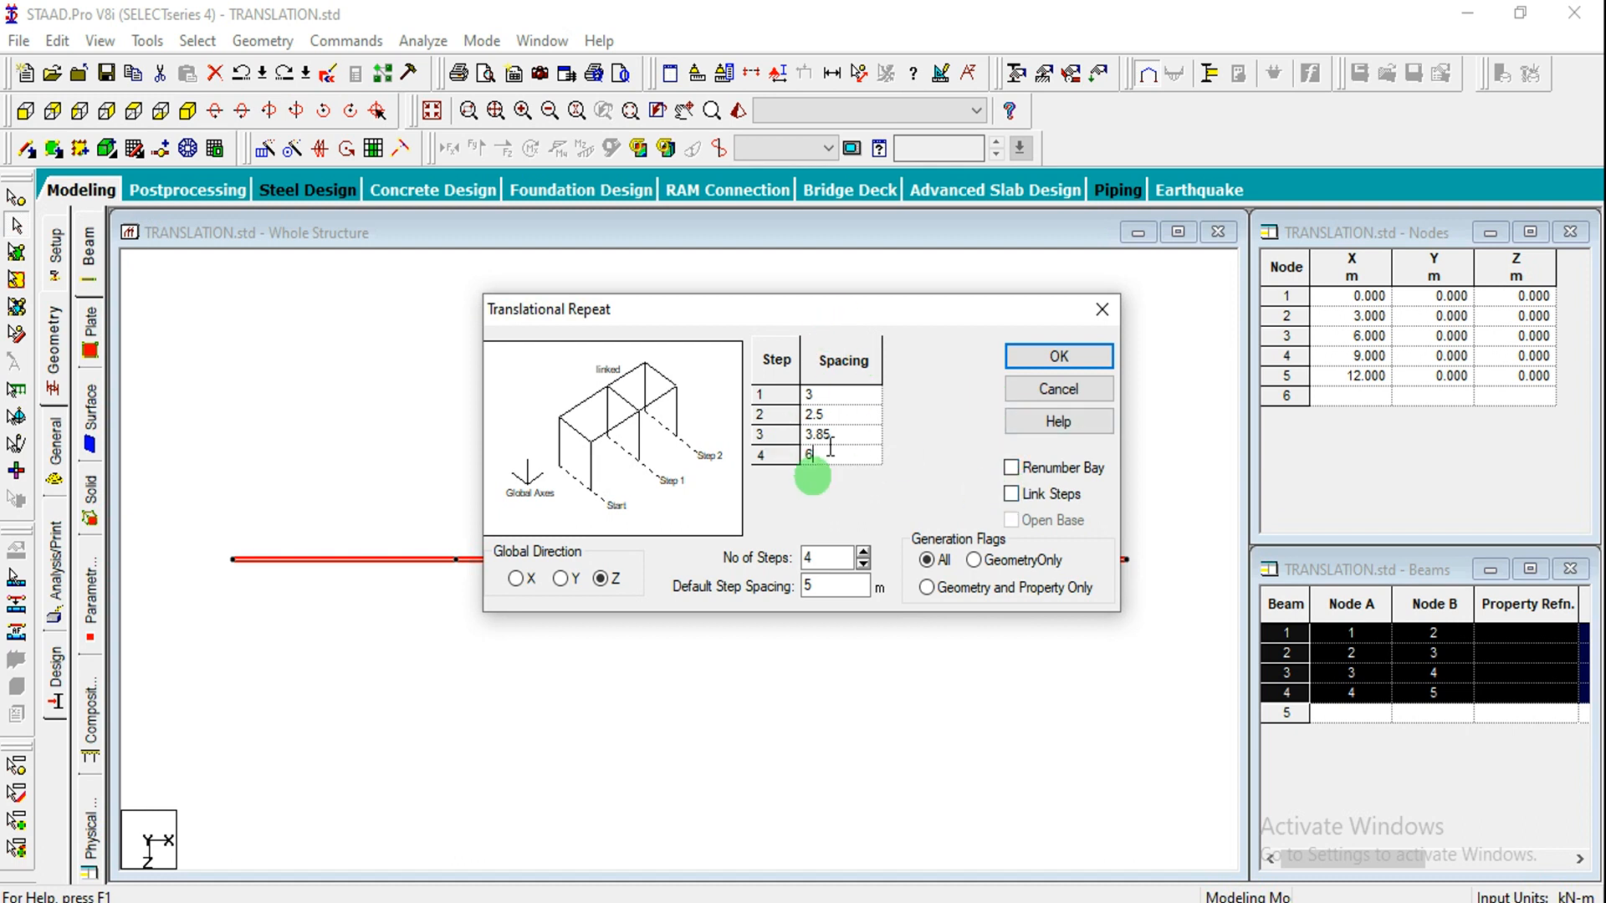
{"action": "left_click", "coordinate": [1030, 495]}
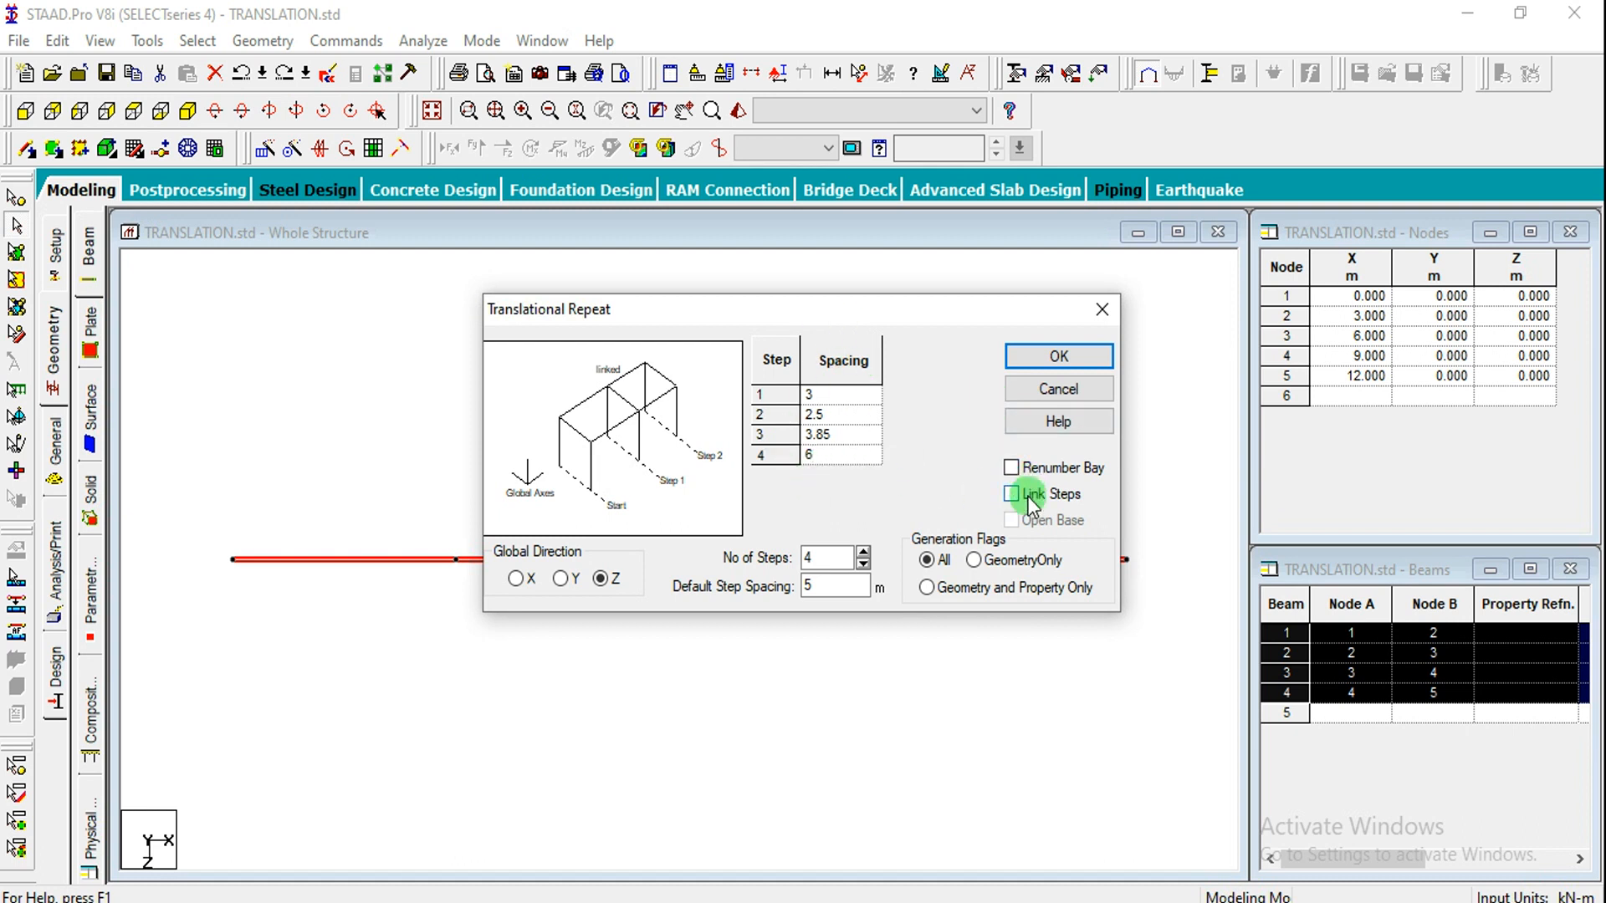
{"action": "left_click", "coordinate": [1059, 359]}
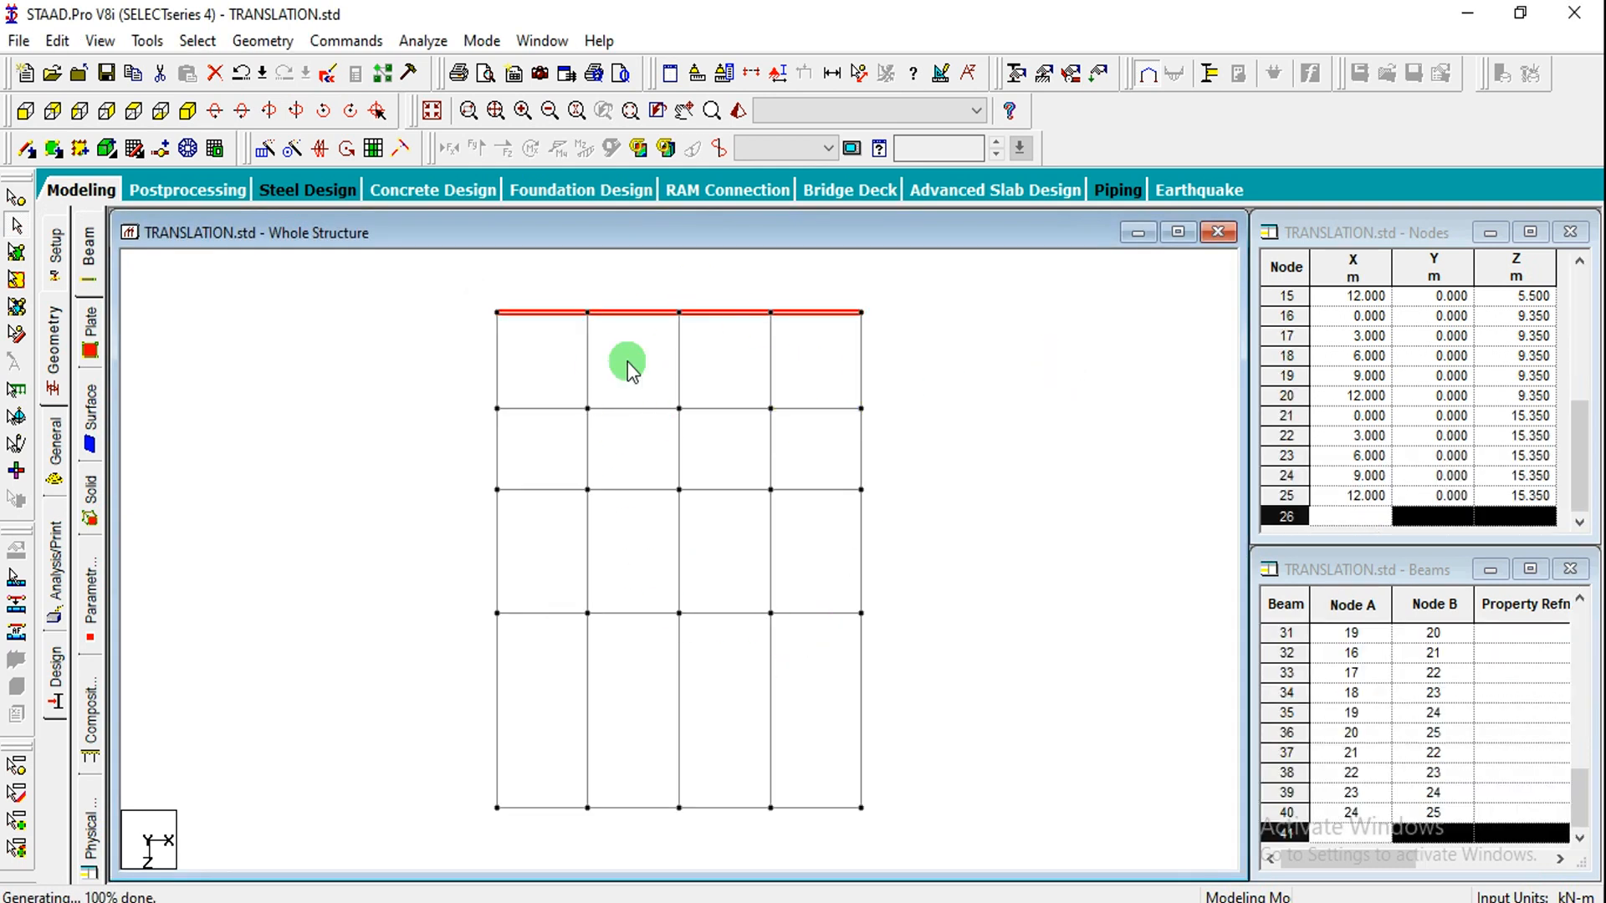
Step: In isometric view, select all beams and set up a Translational Repeat along global Y with 5 steps at 3 m default spacing
{"action": "left_click", "coordinate": [187, 111]}
{"action": "left_click", "coordinate": [364, 344]}
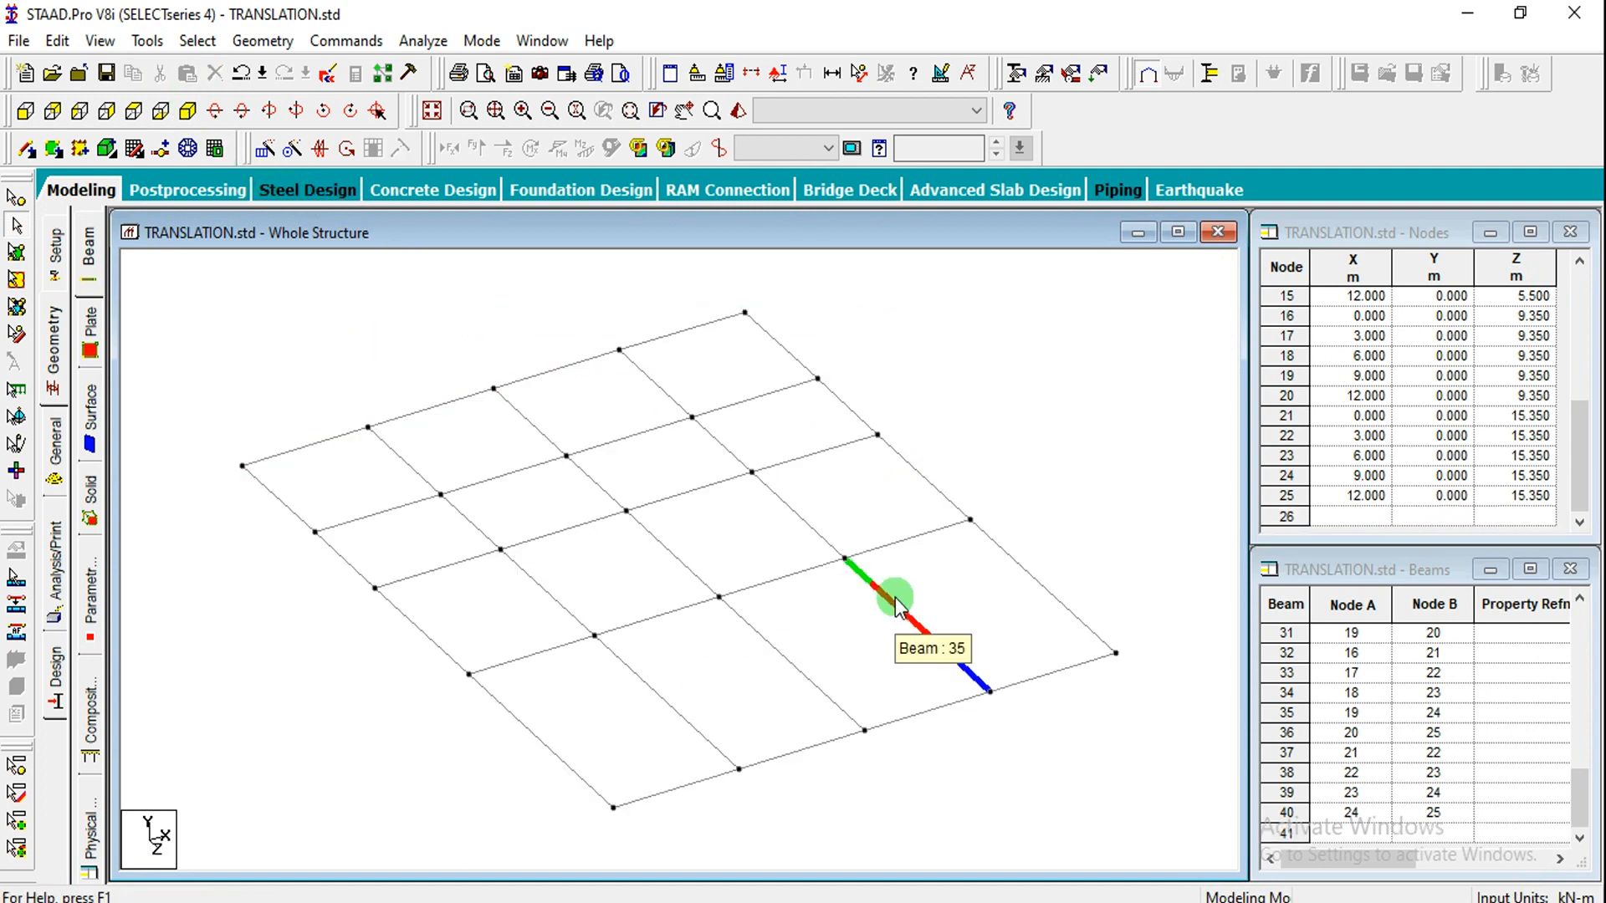
{"action": "left_click", "coordinate": [1016, 502]}
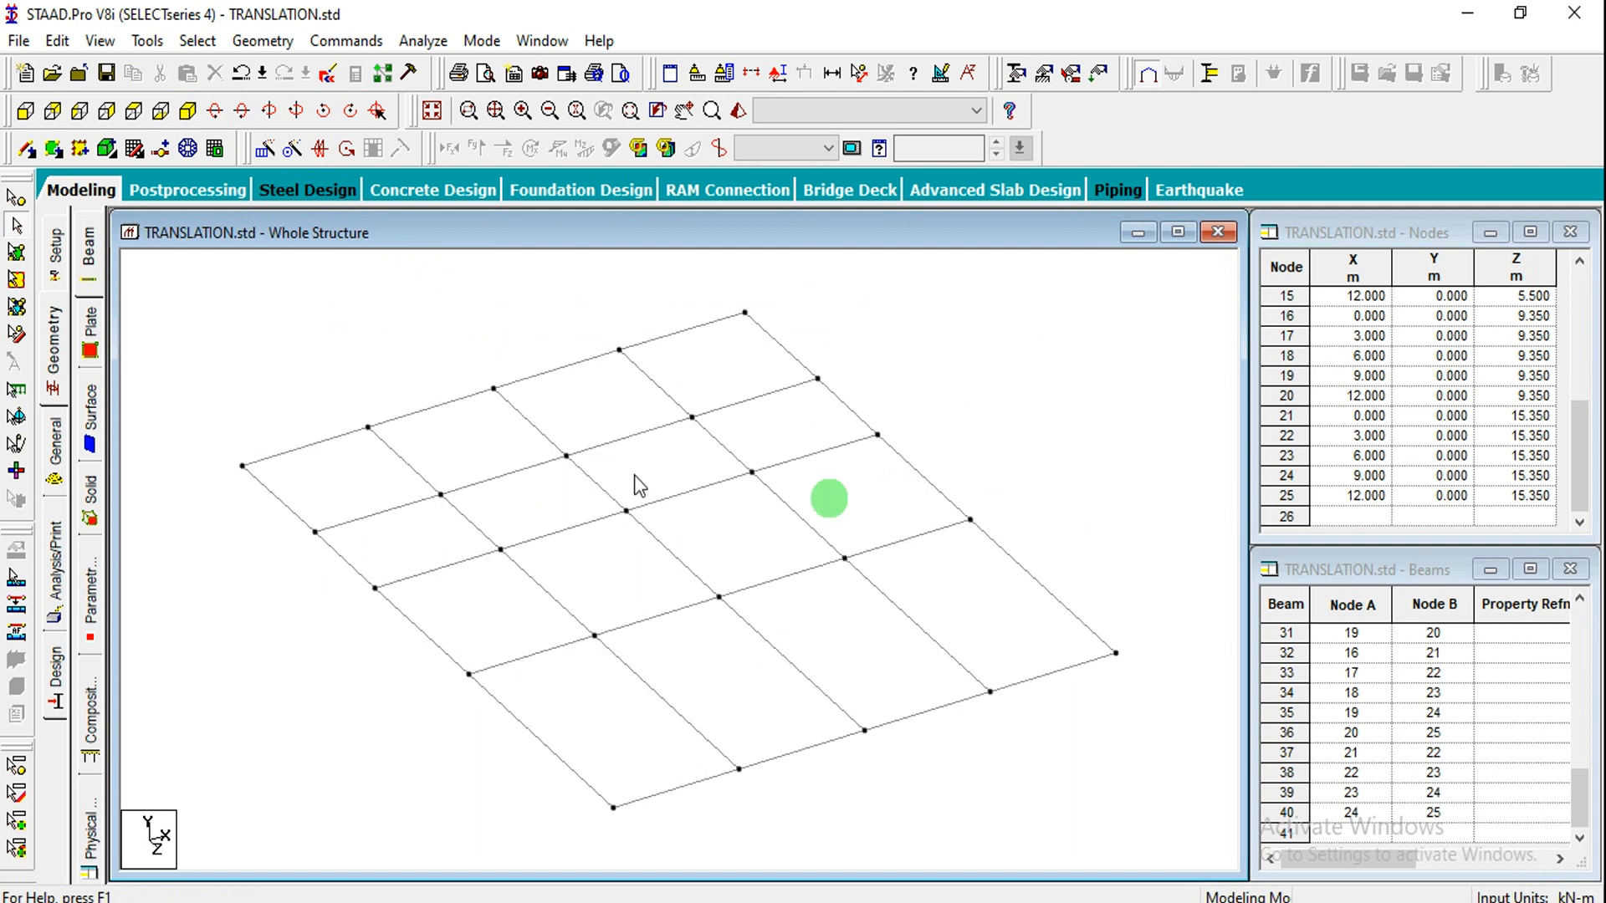
{"action": "key", "text": "ctrl+a"}
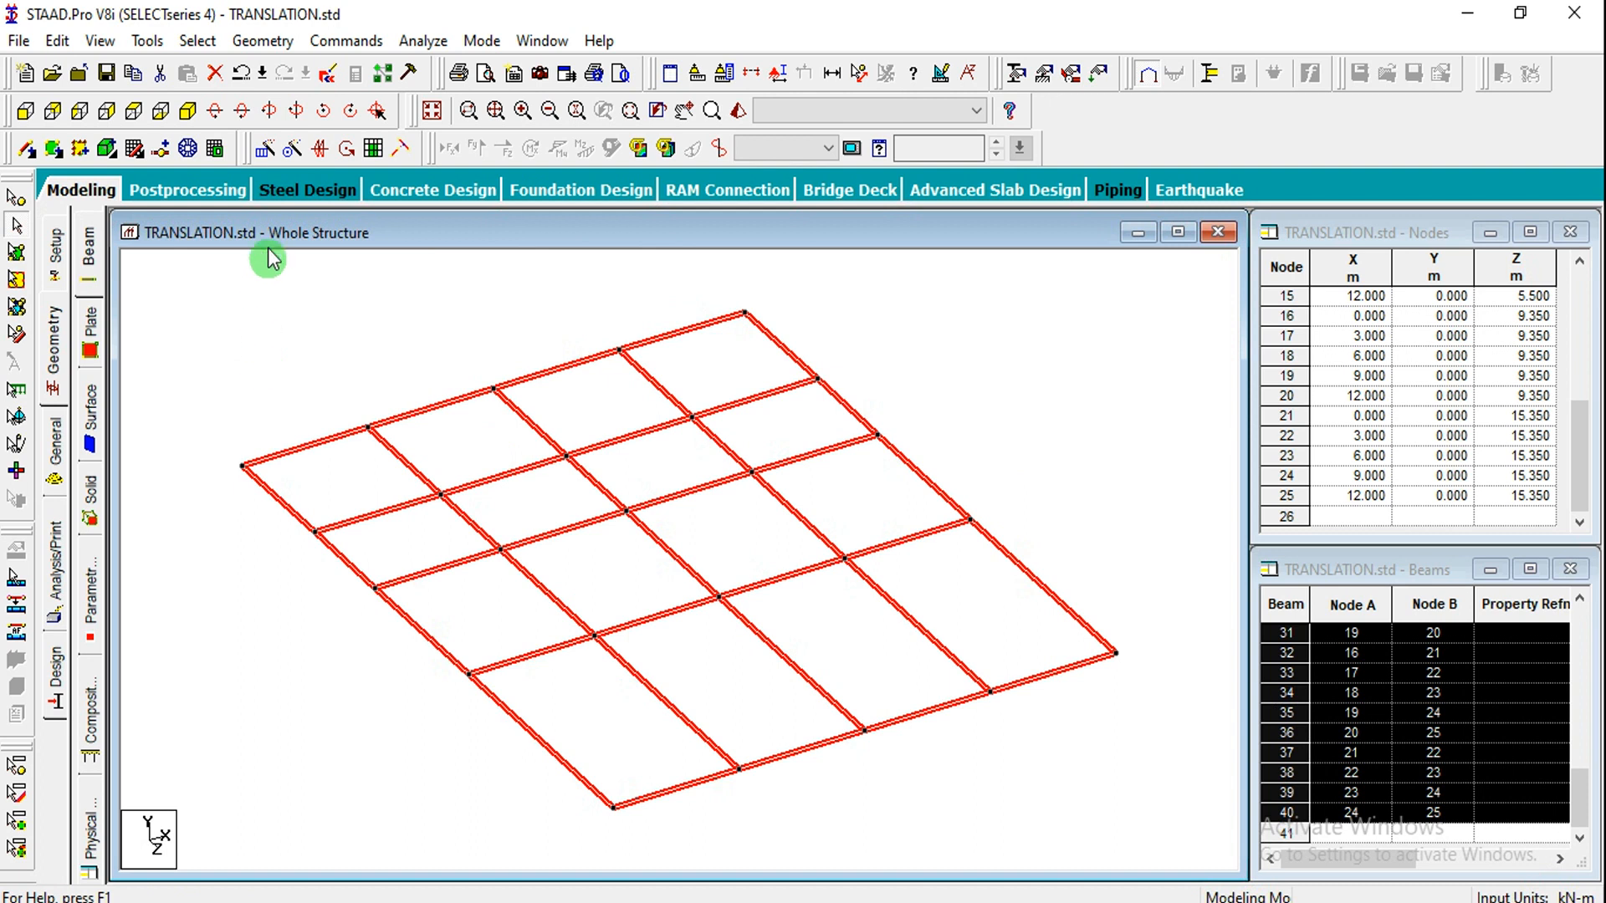
{"action": "left_click", "coordinate": [266, 158]}
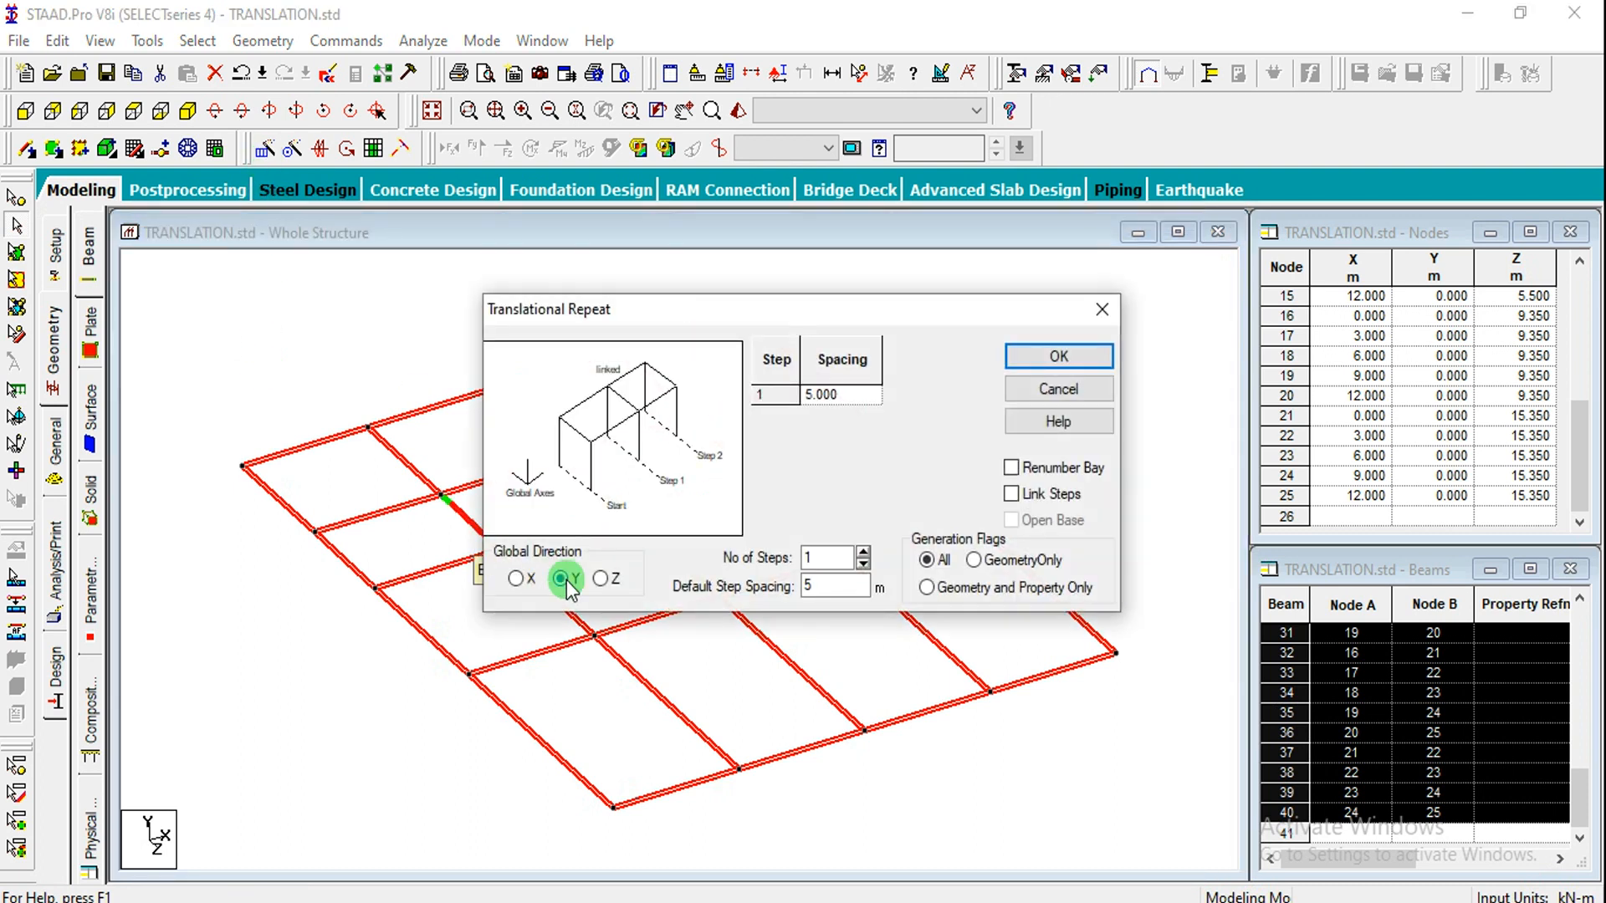
{"action": "double_click", "coordinate": [828, 558]}
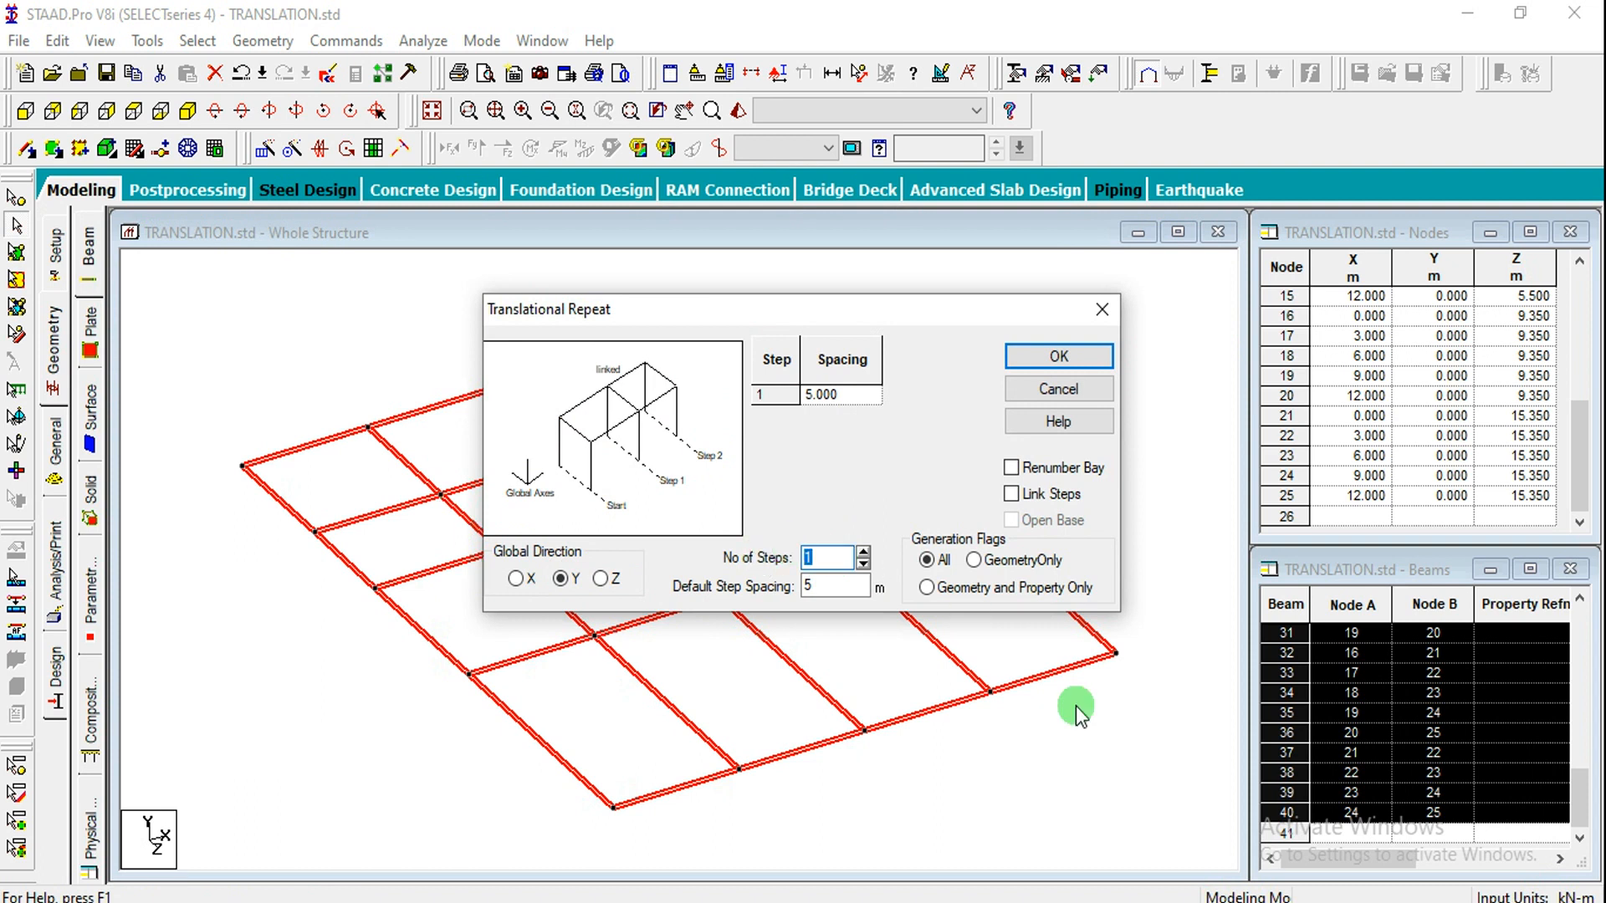
{"action": "type", "text": "5"}
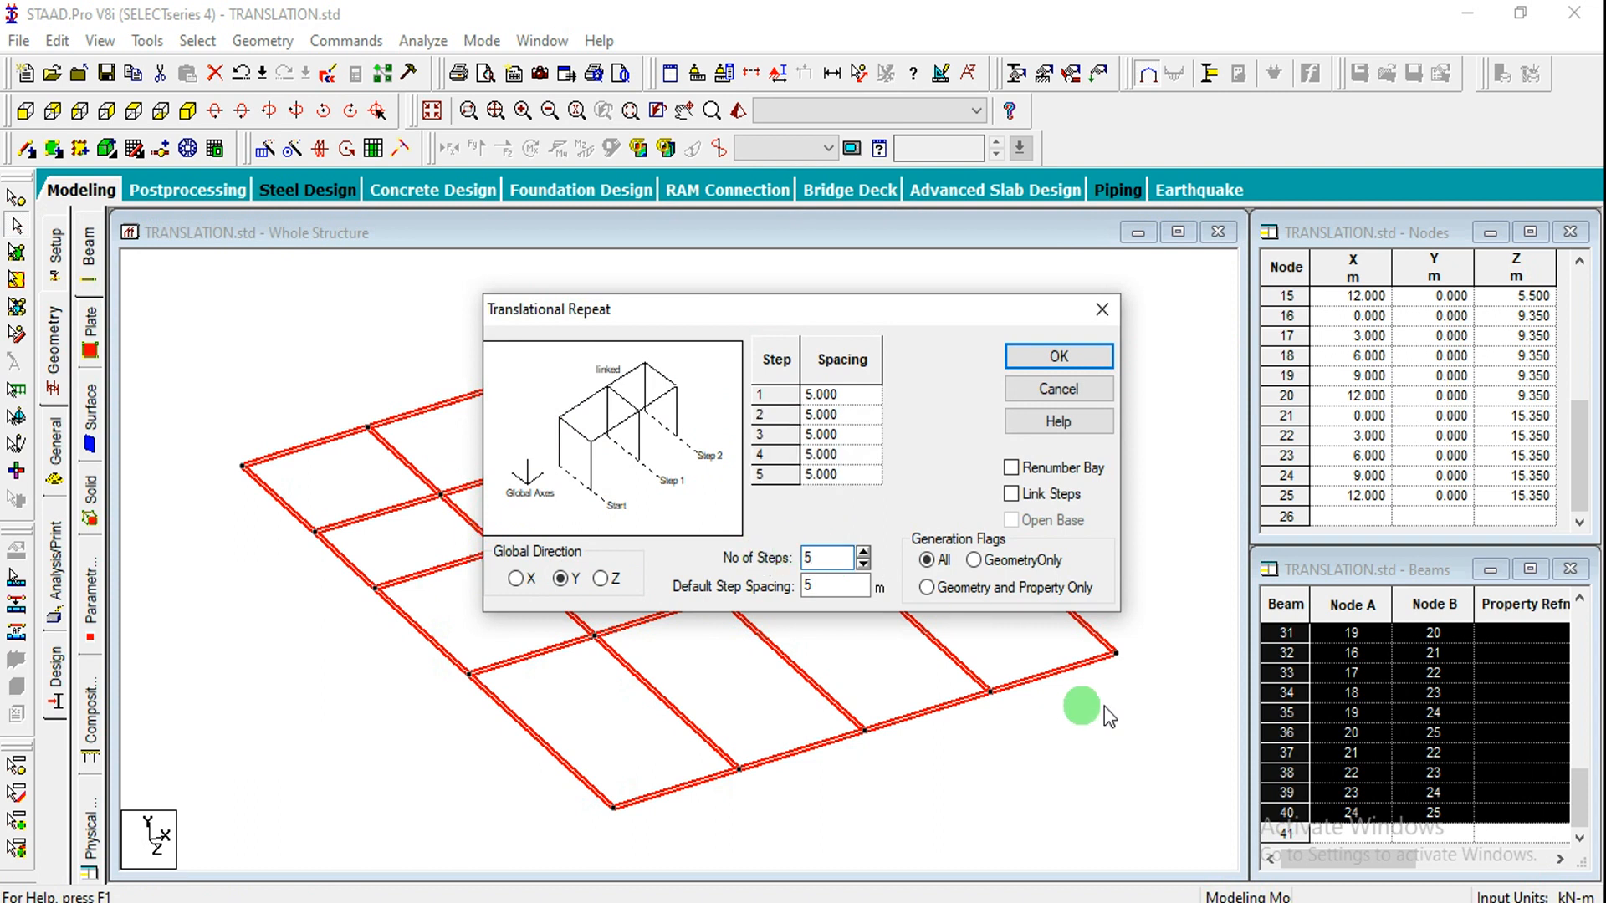
{"action": "double_click", "coordinate": [857, 588]}
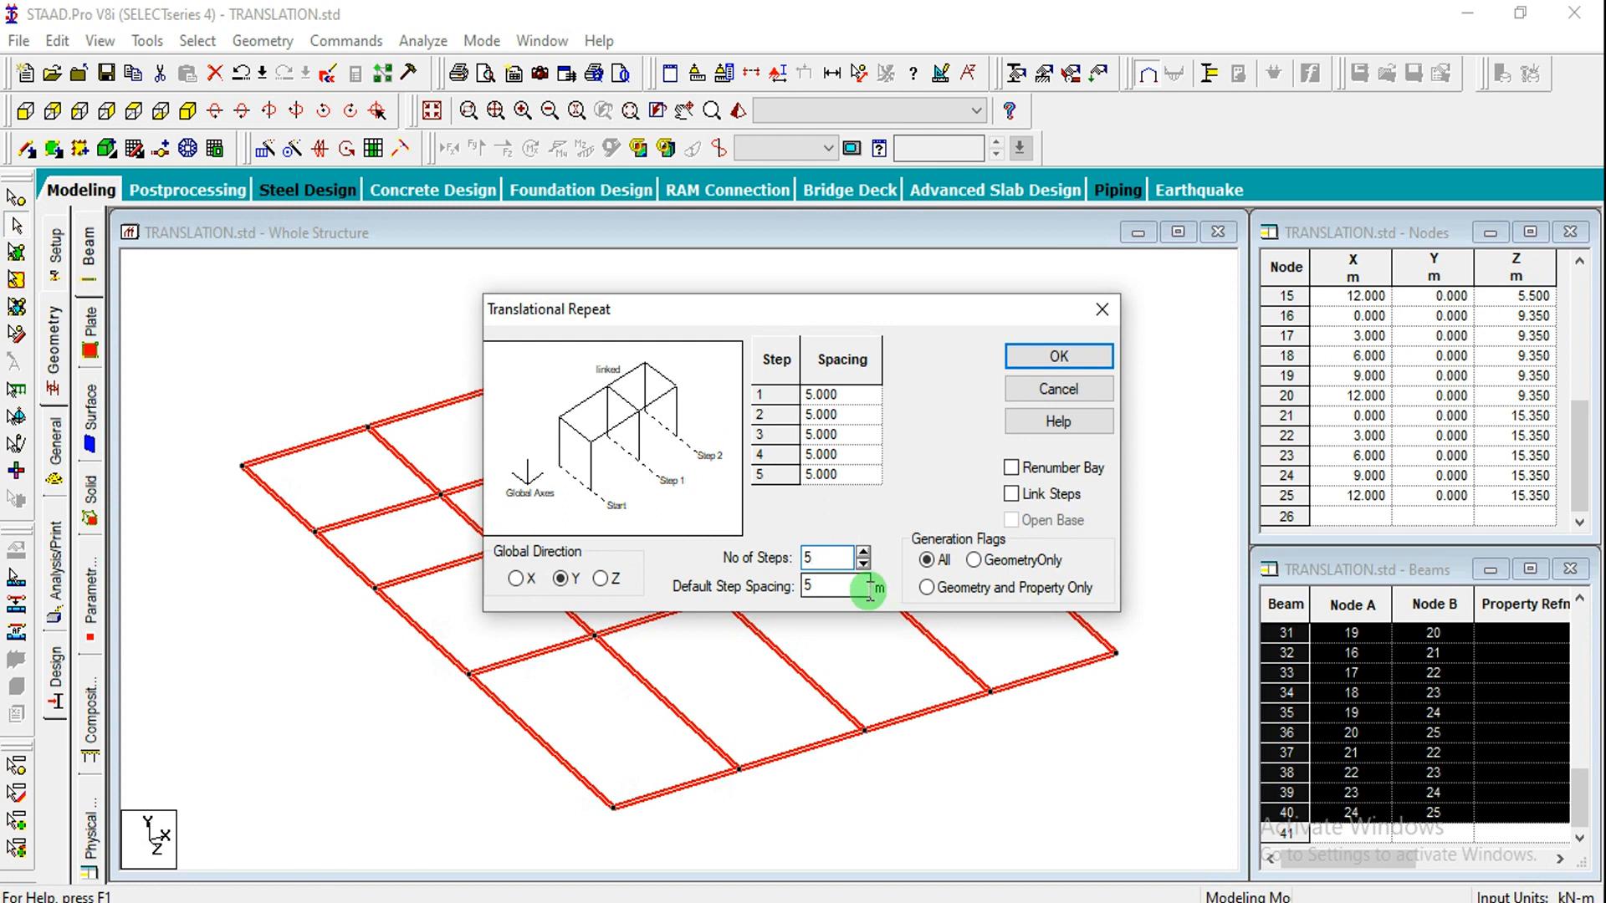
{"action": "type", "text": "3"}
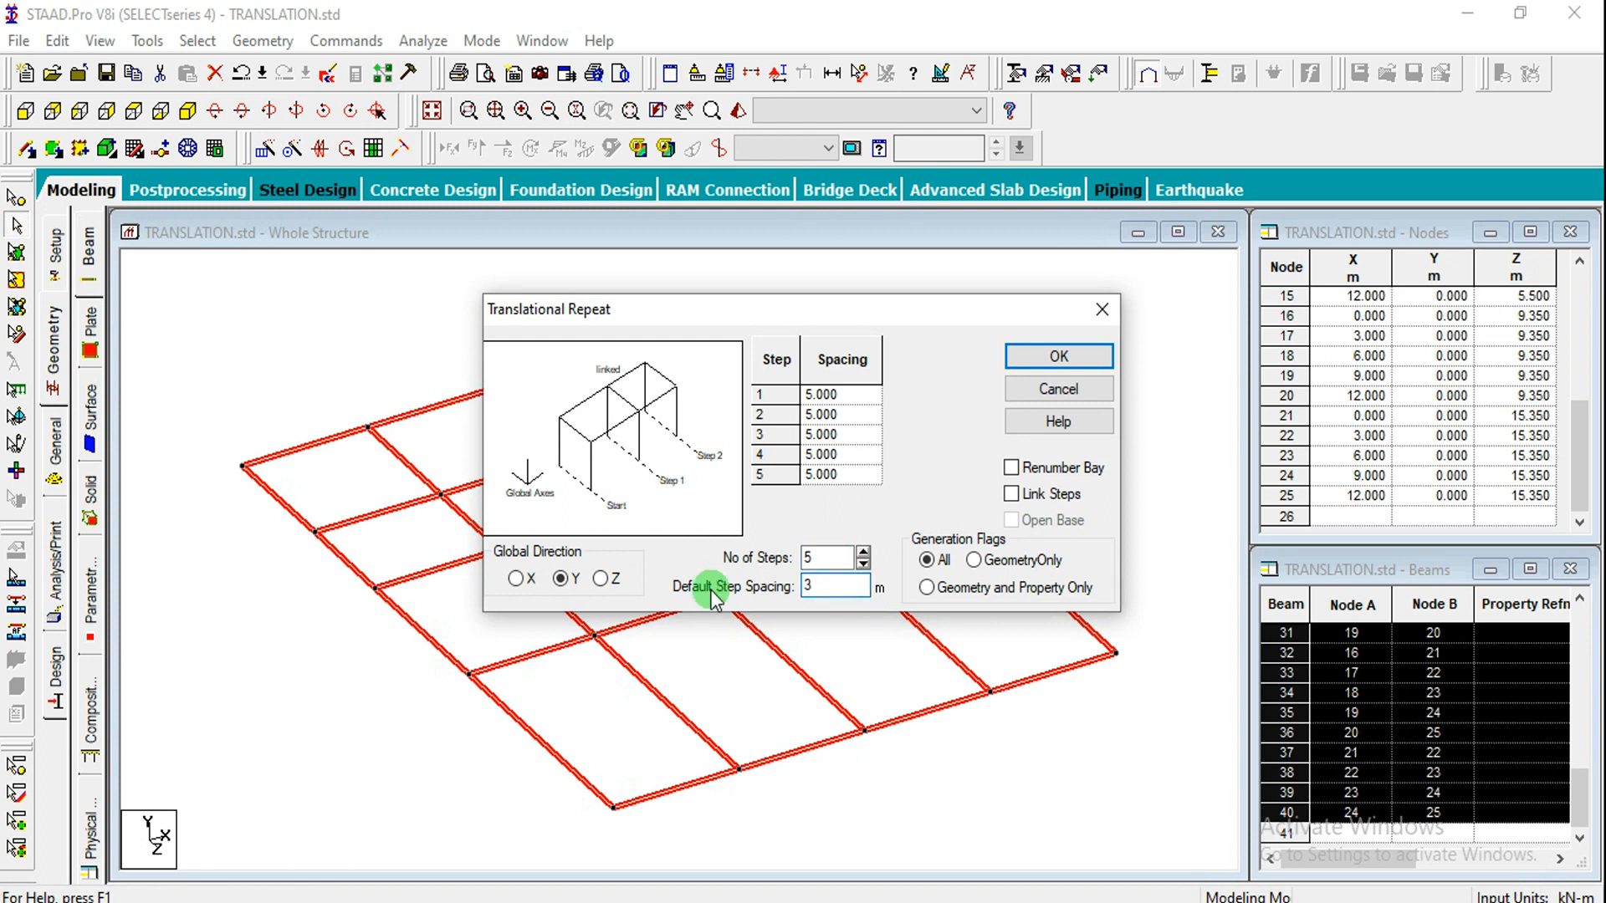
Step: Set the first step's spacing to 3.5 m, link the steps, and generate the multi-storey frame
{"action": "left_click", "coordinate": [853, 393]}
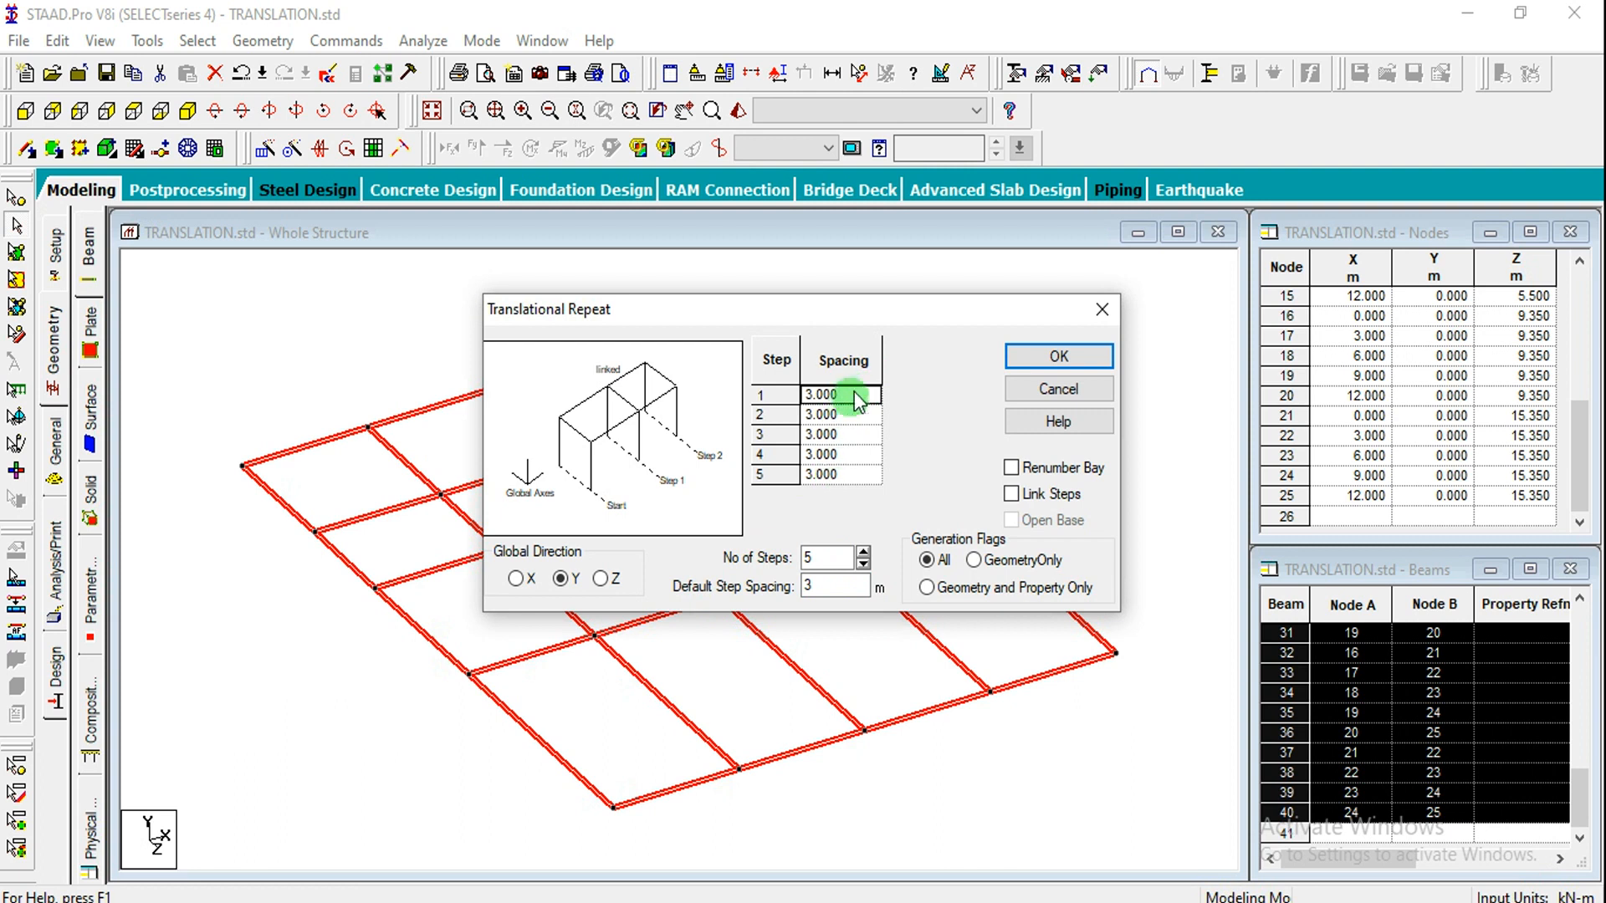
{"action": "left_click", "coordinate": [859, 391]}
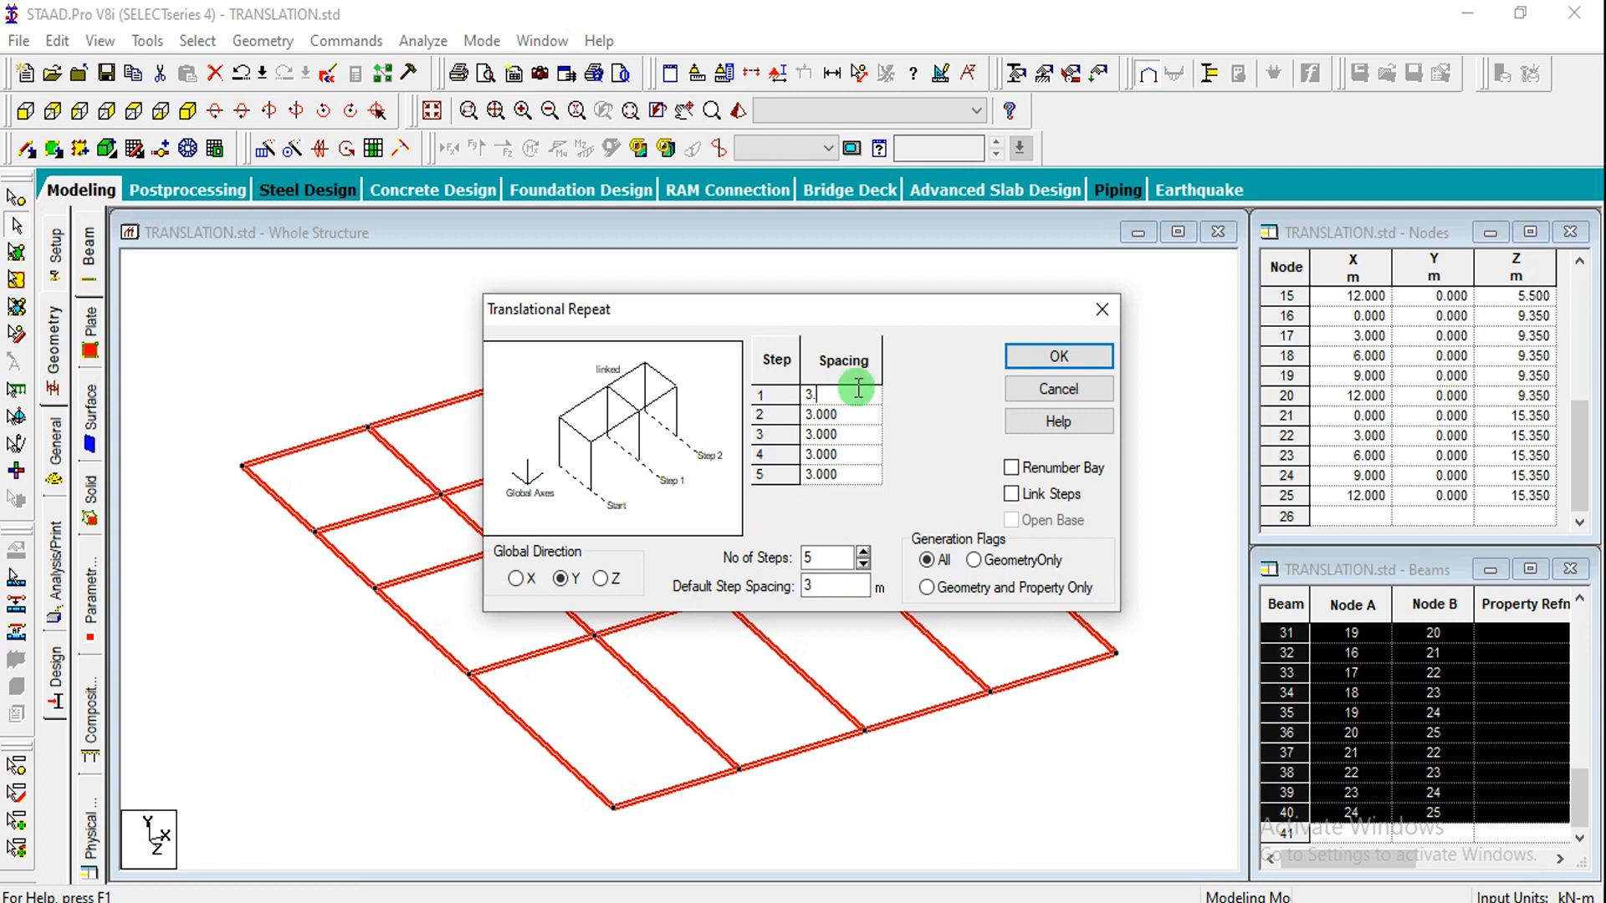
{"action": "left_click", "coordinate": [859, 414]}
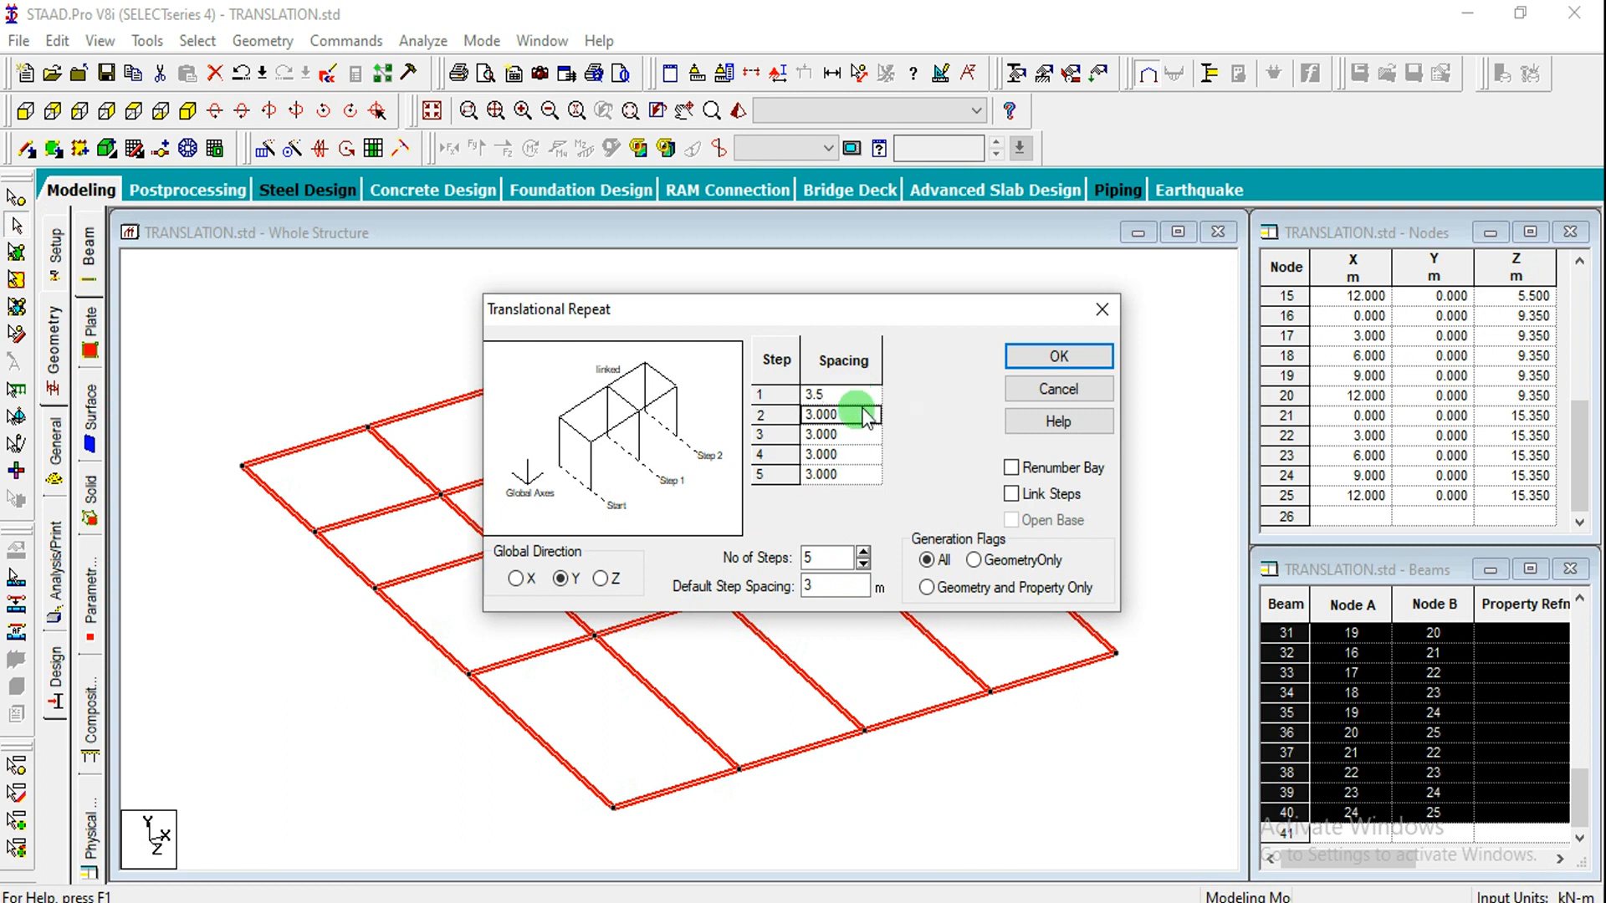
{"action": "left_click", "coordinate": [1052, 496]}
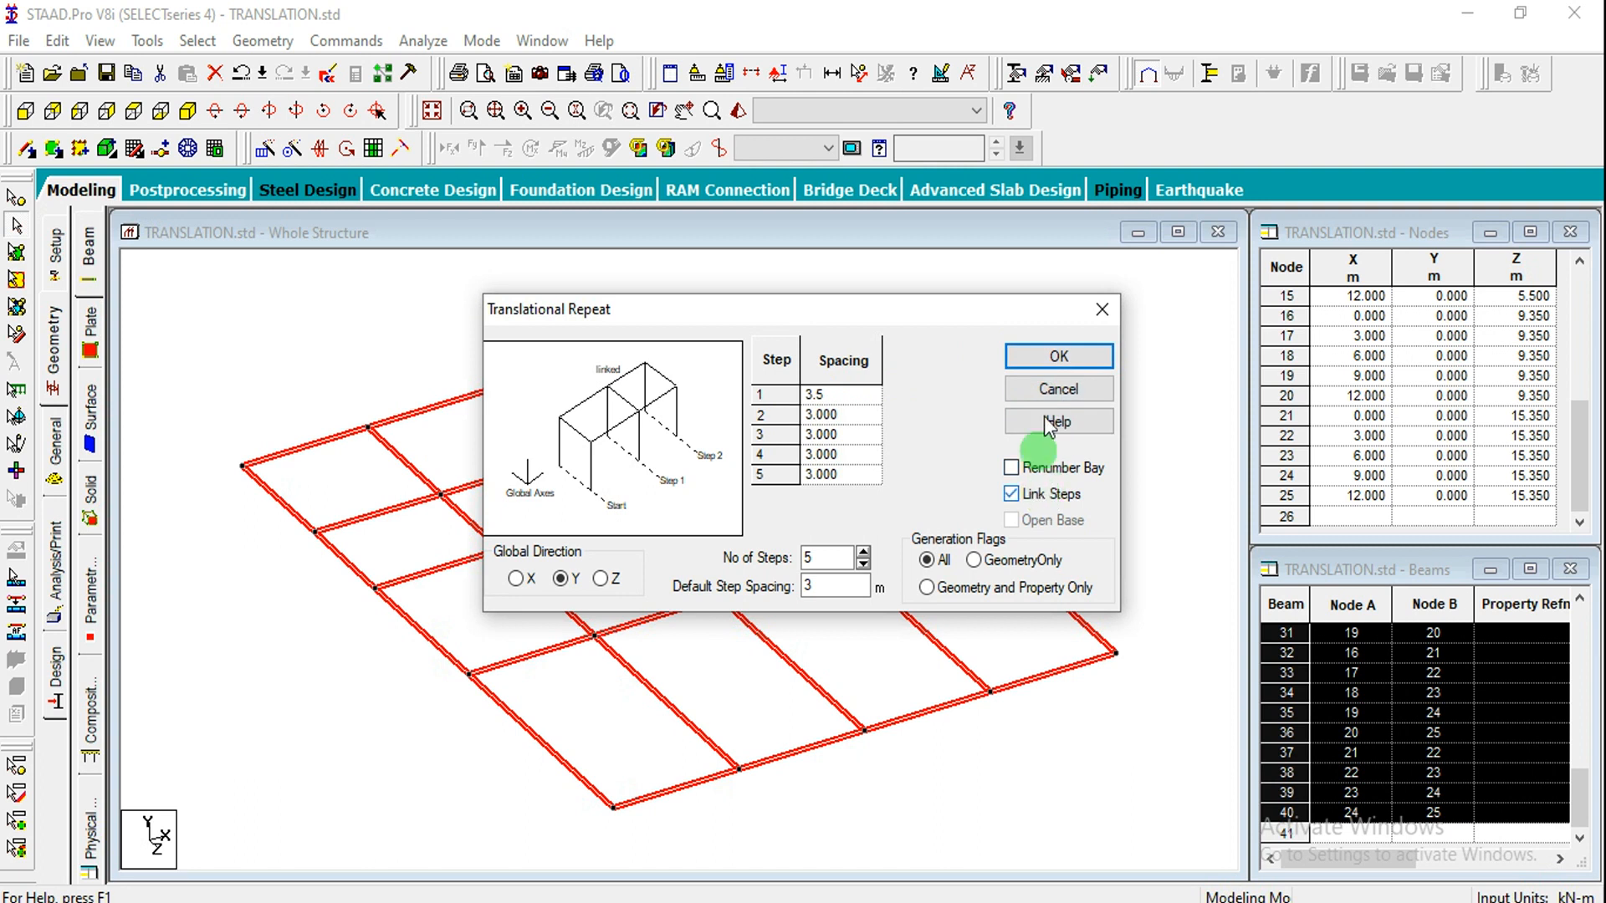
{"action": "left_click", "coordinate": [1057, 358]}
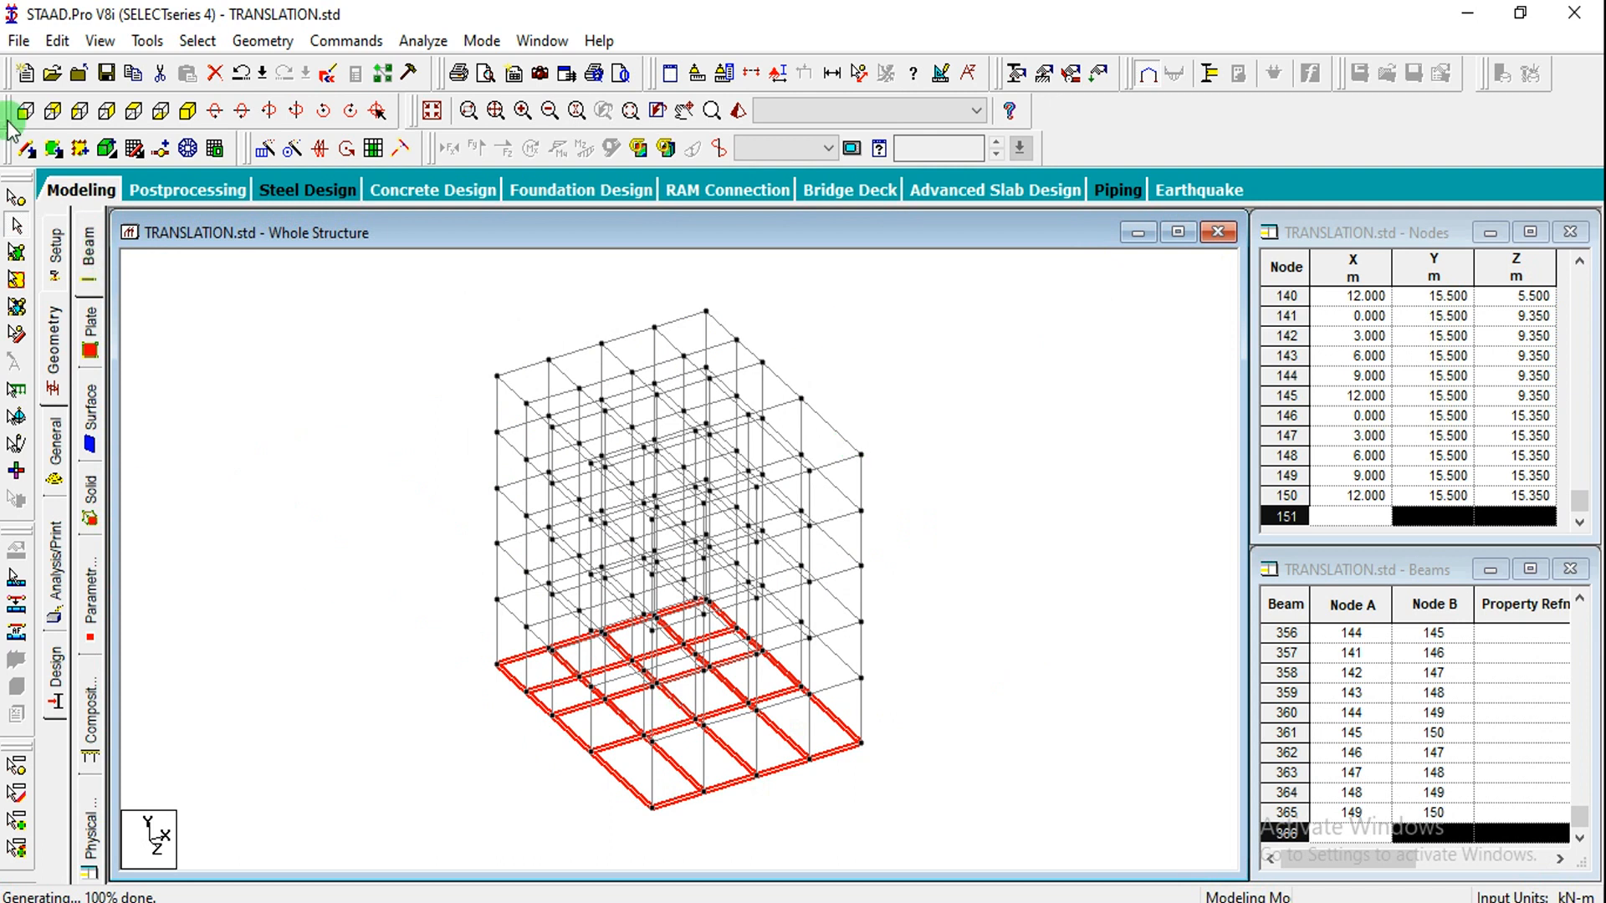
Step: In a front view, delete the selected base-level beams of the frame
{"action": "left_click", "coordinate": [215, 110]}
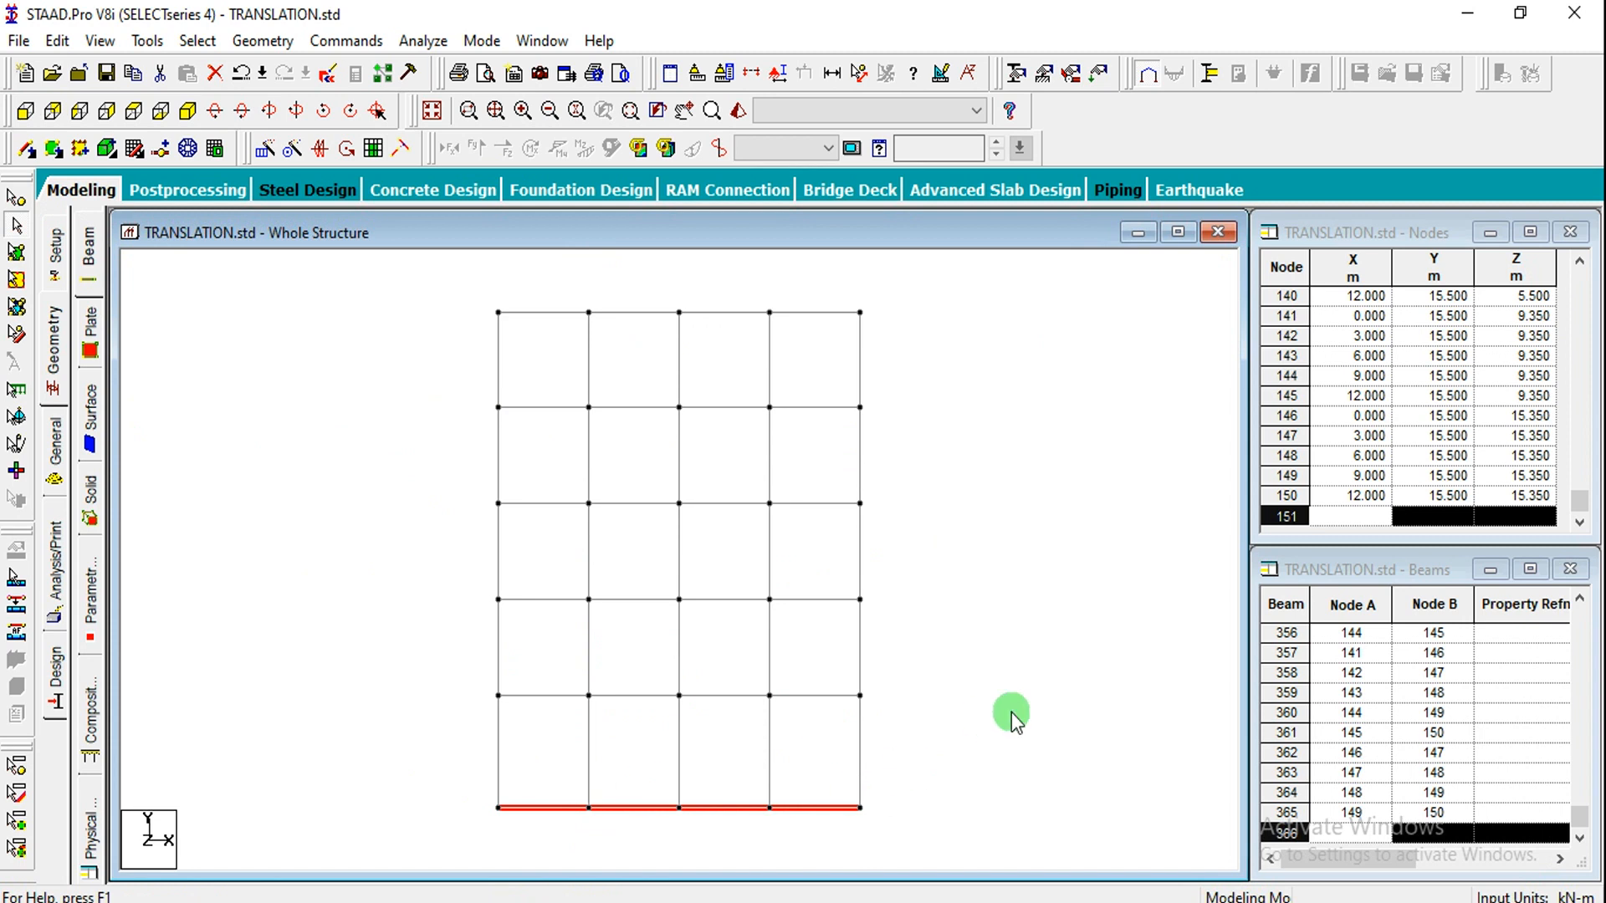
{"action": "key", "text": "Delete"}
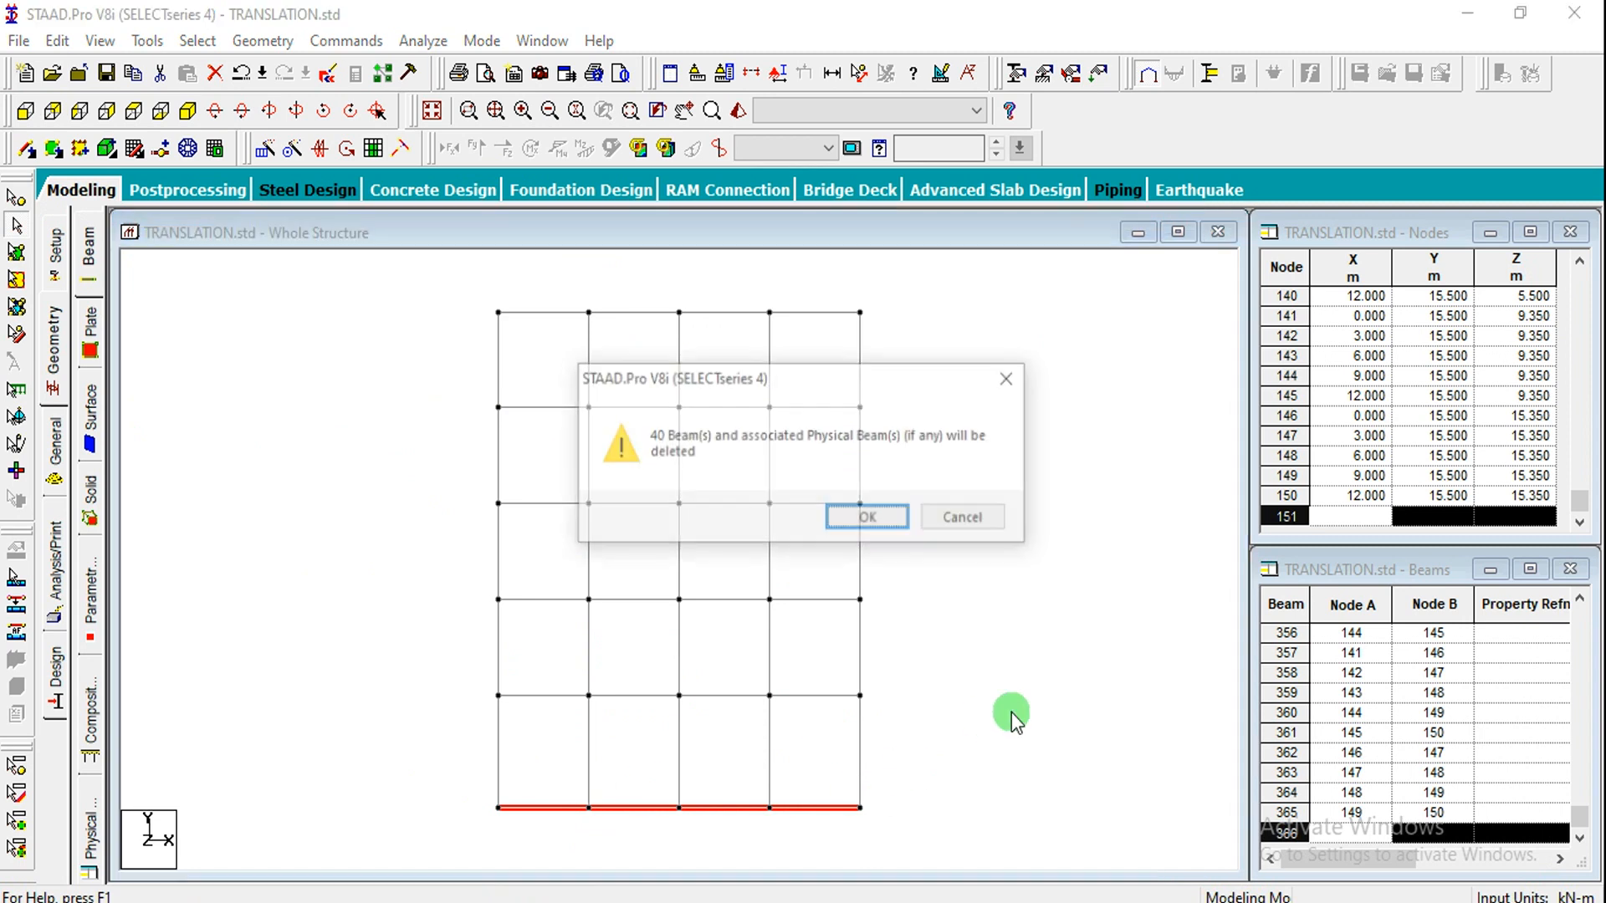
{"action": "key", "text": "Return"}
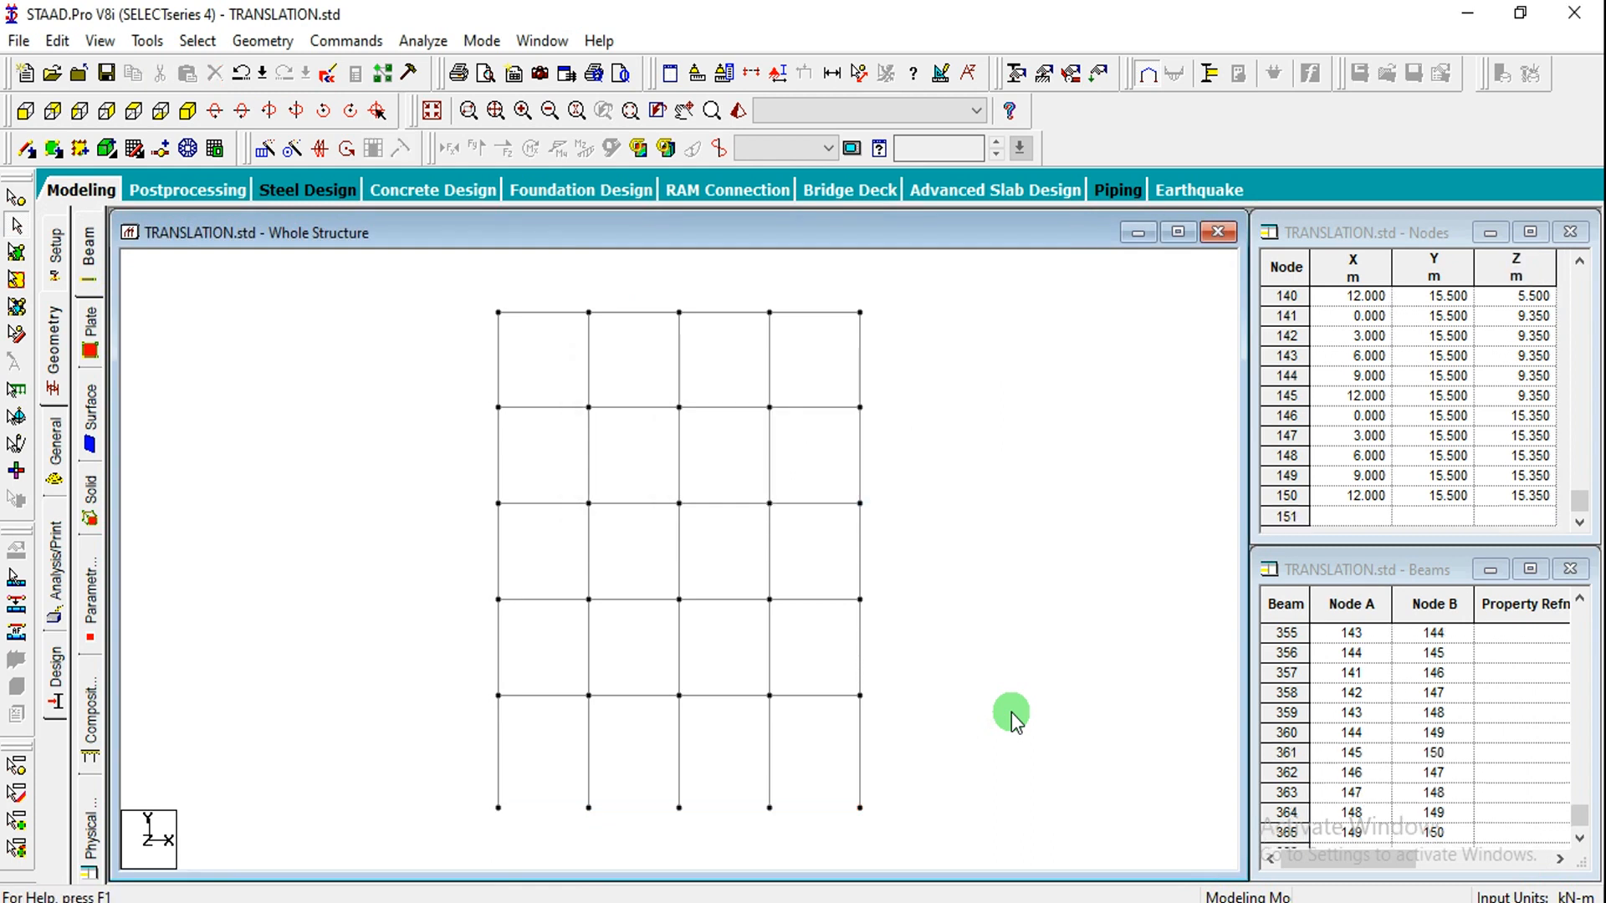
Step: In isometric view, undo the frame edits and generations back to the single 3 m beam along X
{"action": "left_click", "coordinate": [194, 117]}
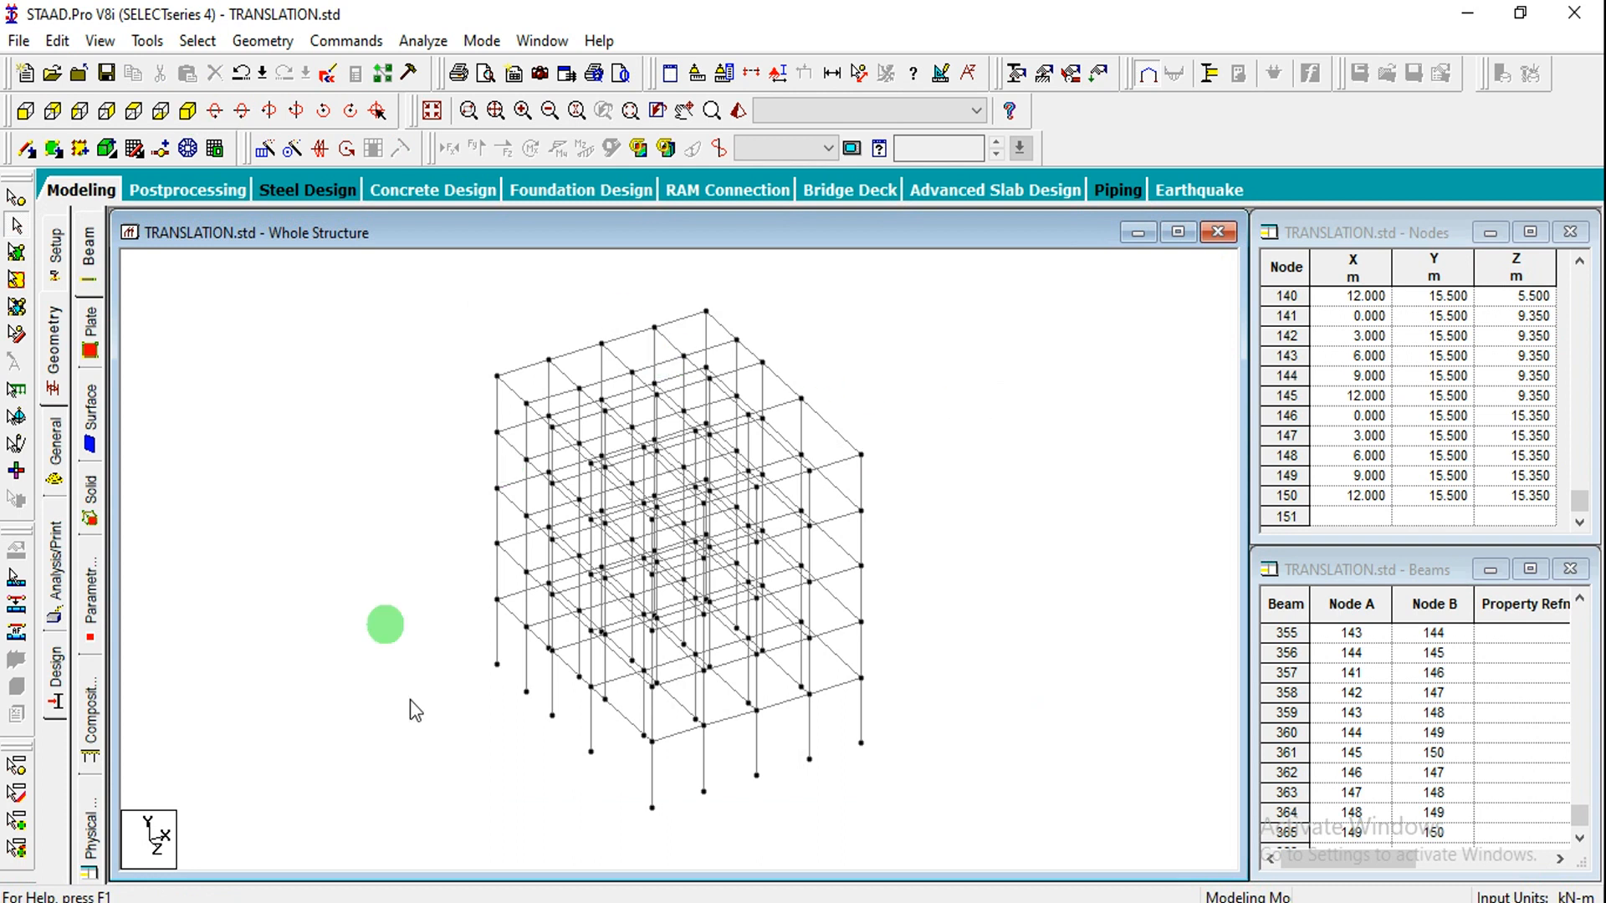
{"action": "key", "text": "ctrl+z"}
{"action": "key", "text": "ctrl+z"}
{"action": "key", "text": "ctrl+z"}
{"action": "key", "text": "ctrl+z"}
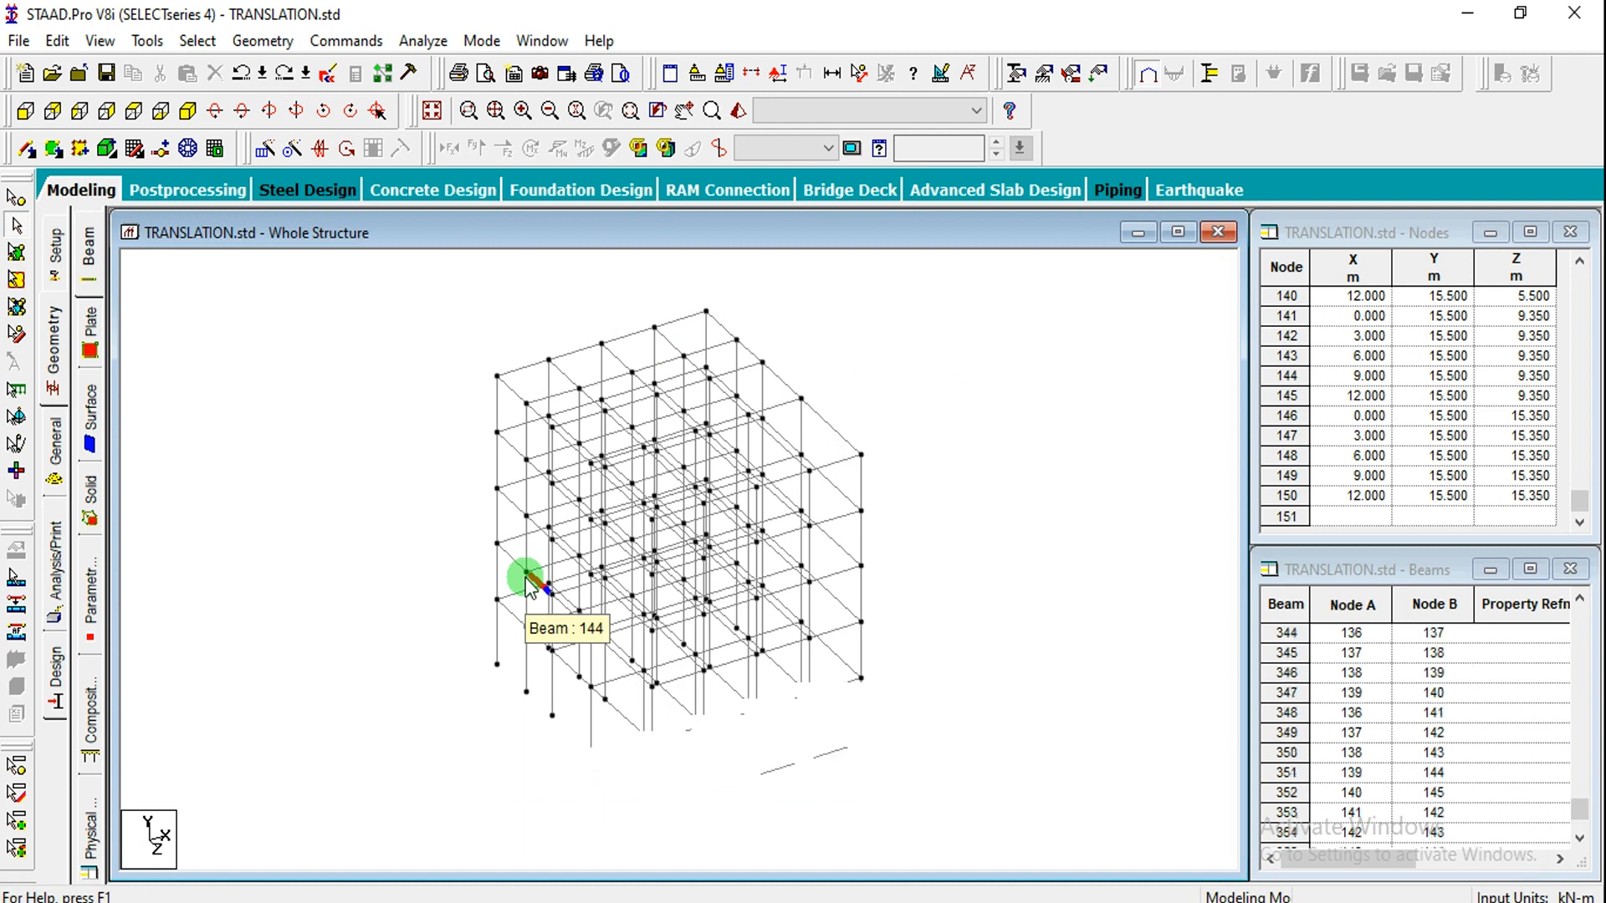
{"action": "key", "text": "ctrl+z"}
{"action": "key", "text": "ctrl+z"}
{"action": "key", "text": "ctrl+z"}
{"action": "key", "text": "ctrl+z"}
{"action": "key", "text": "ctrl+z"}
{"action": "key", "text": "ctrl+z"}
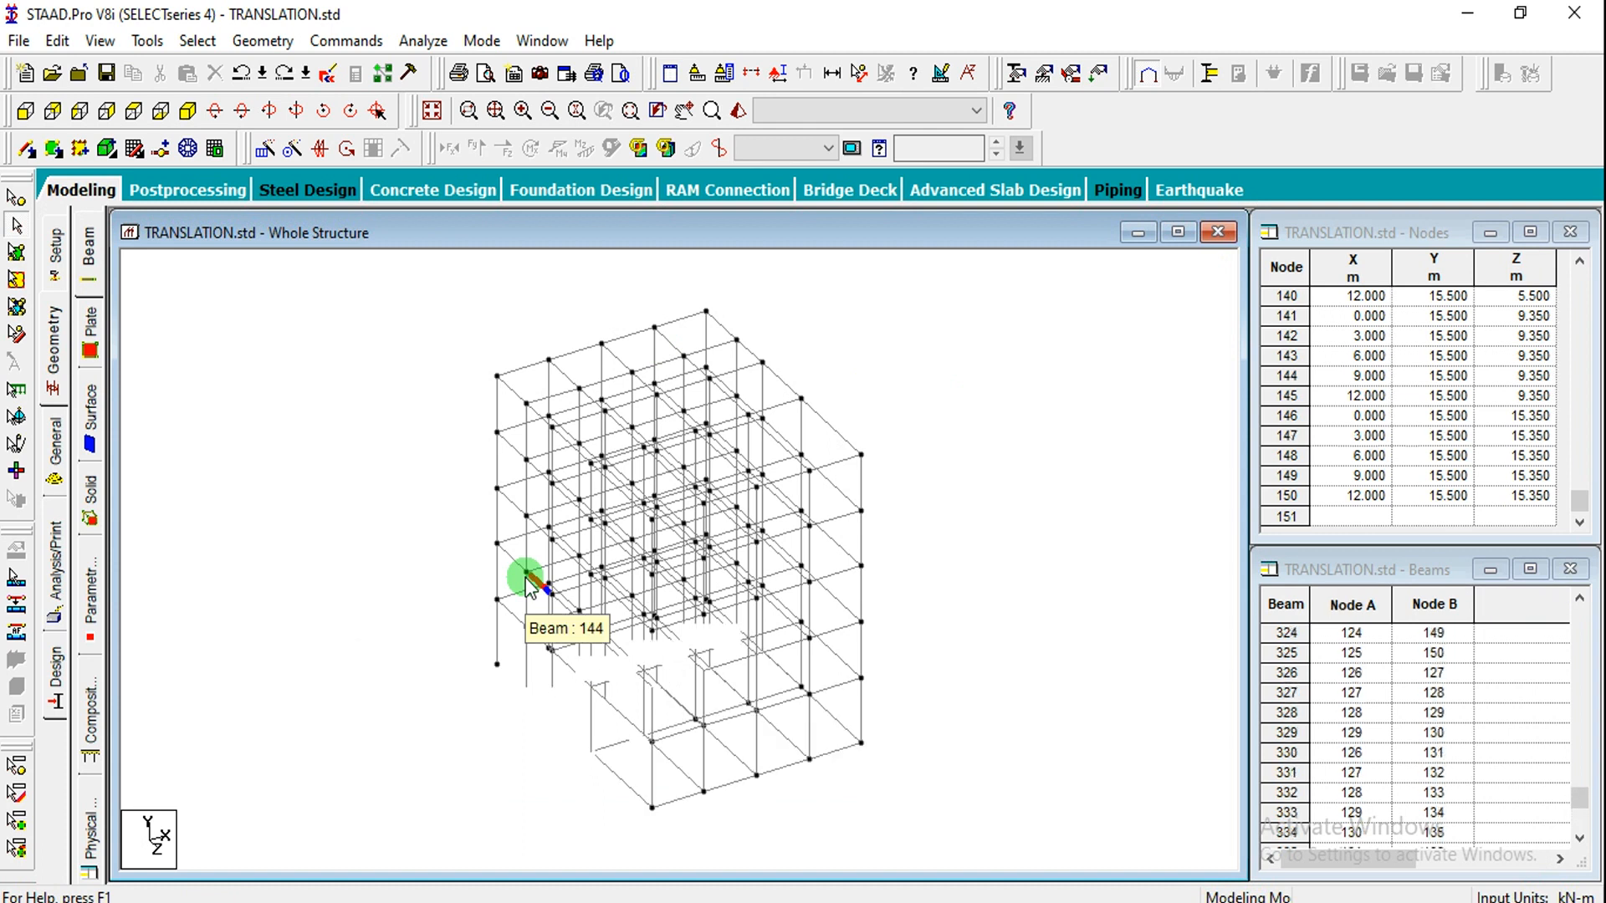
{"action": "key", "text": "ctrl+y"}
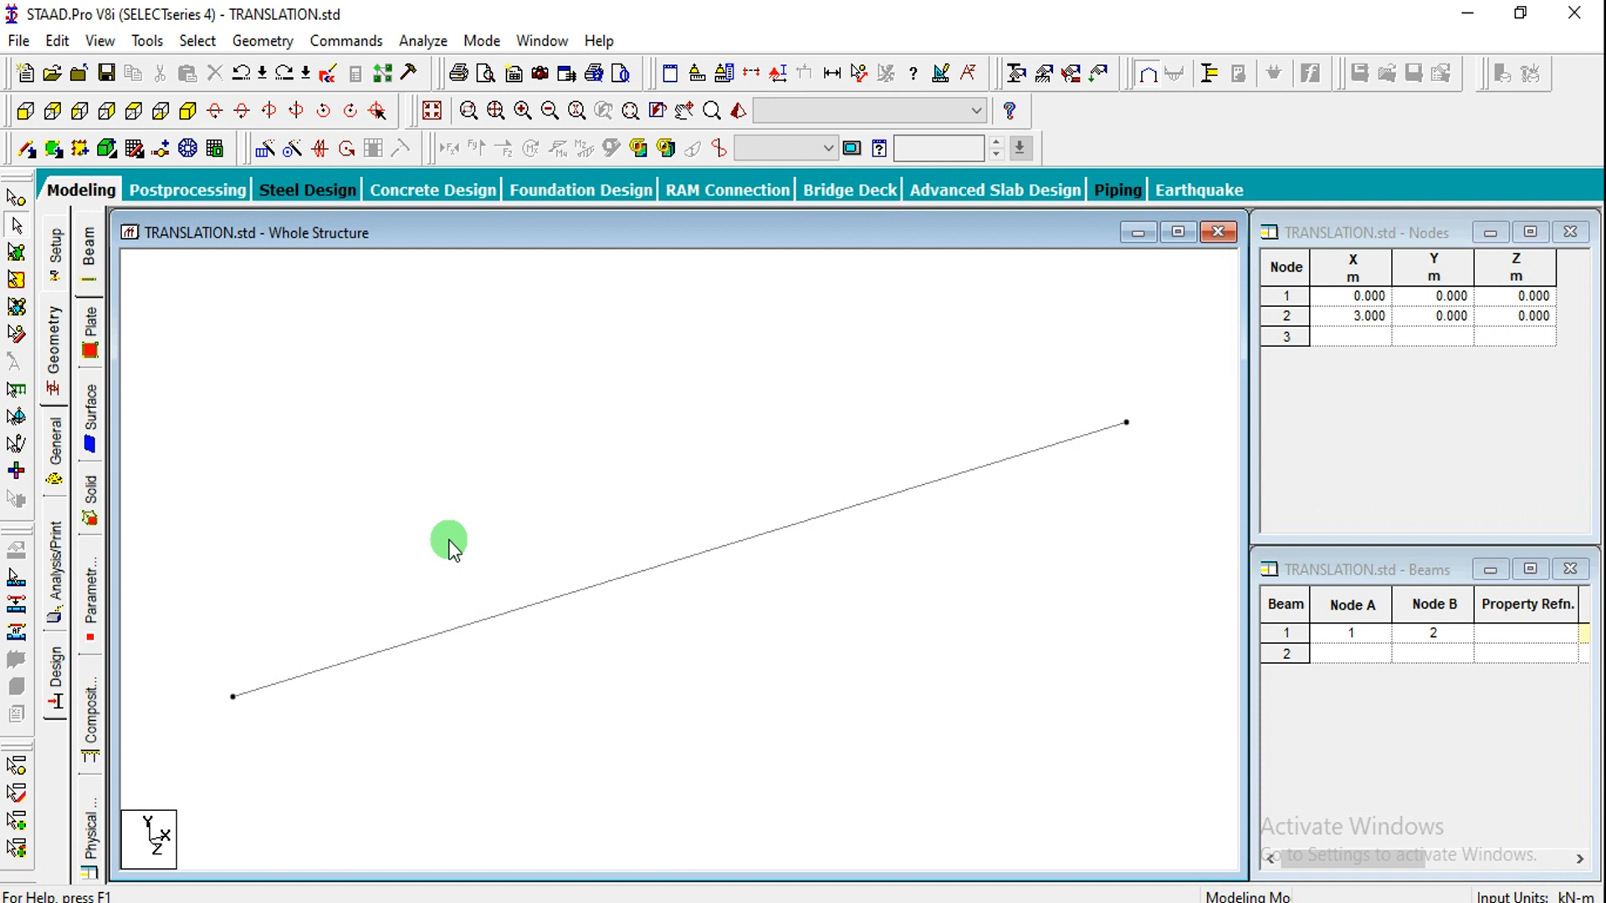
Step: Select the remaining beam and start a 3D Circular repeat for it
{"action": "left_click", "coordinate": [507, 618]}
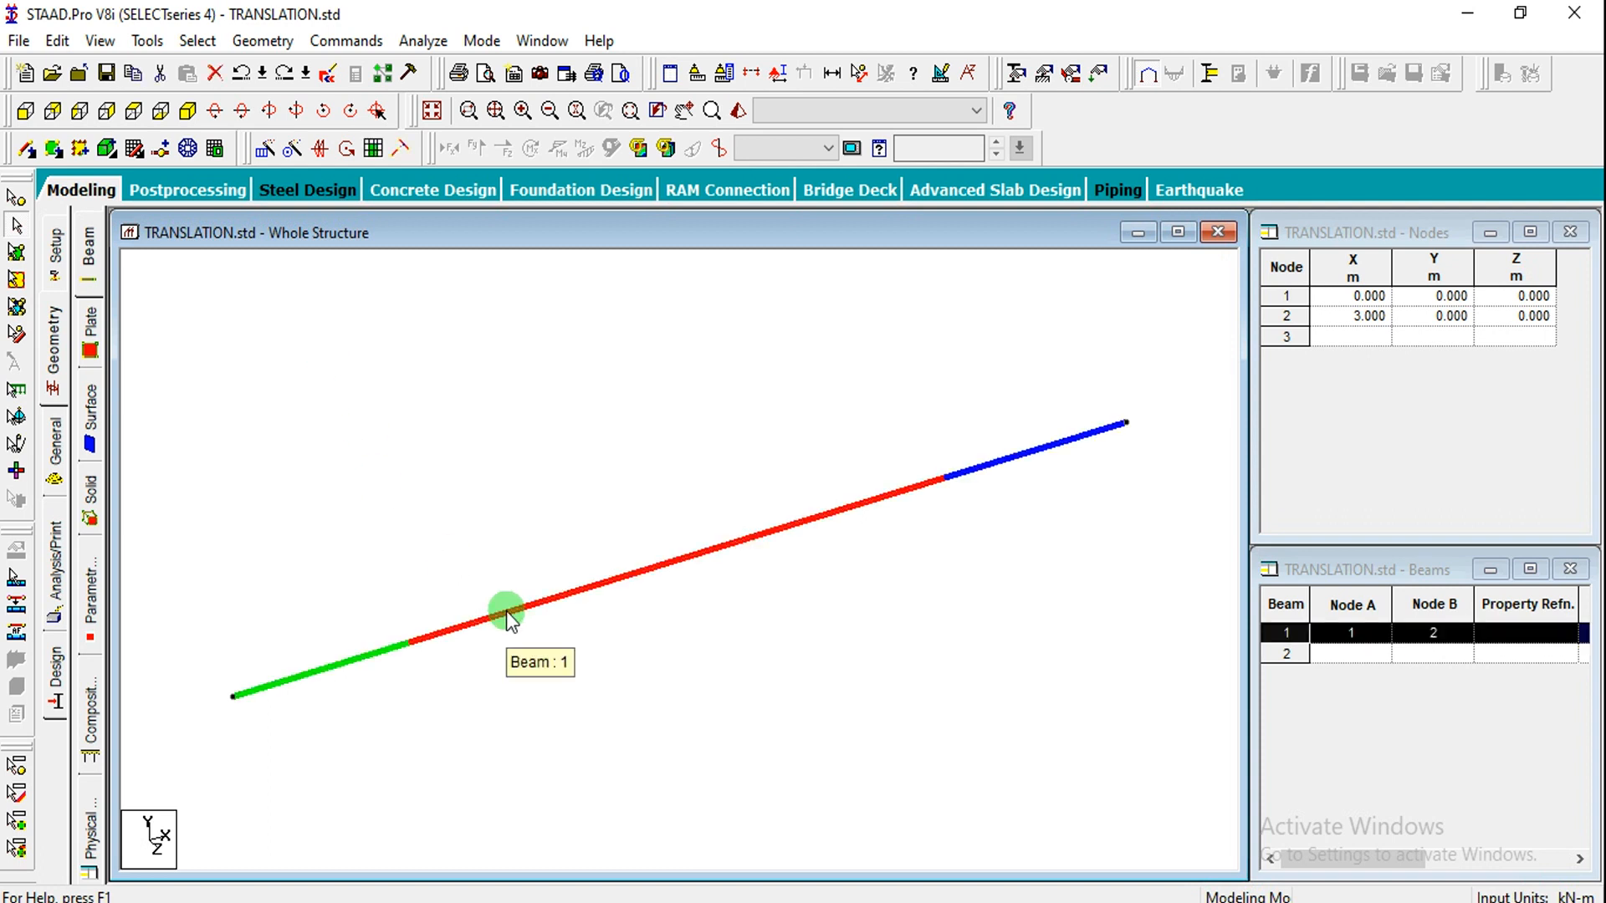
{"action": "left_click", "coordinate": [302, 160]}
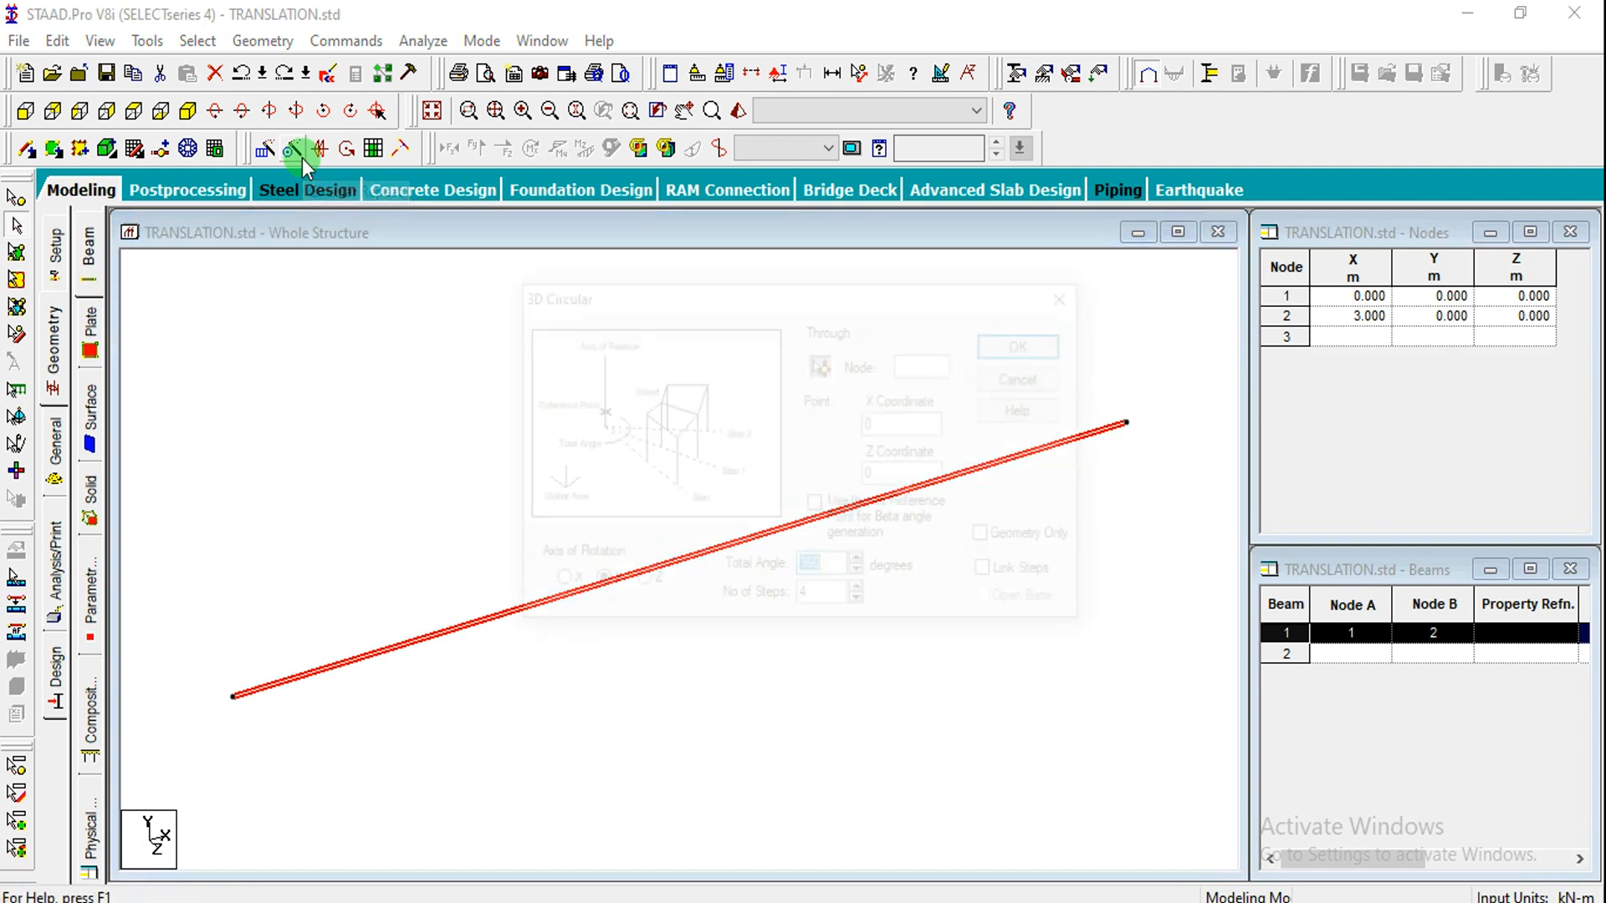
{"action": "left_click_drag", "start_coordinate": [505, 199], "coordinate": [488, 189]}
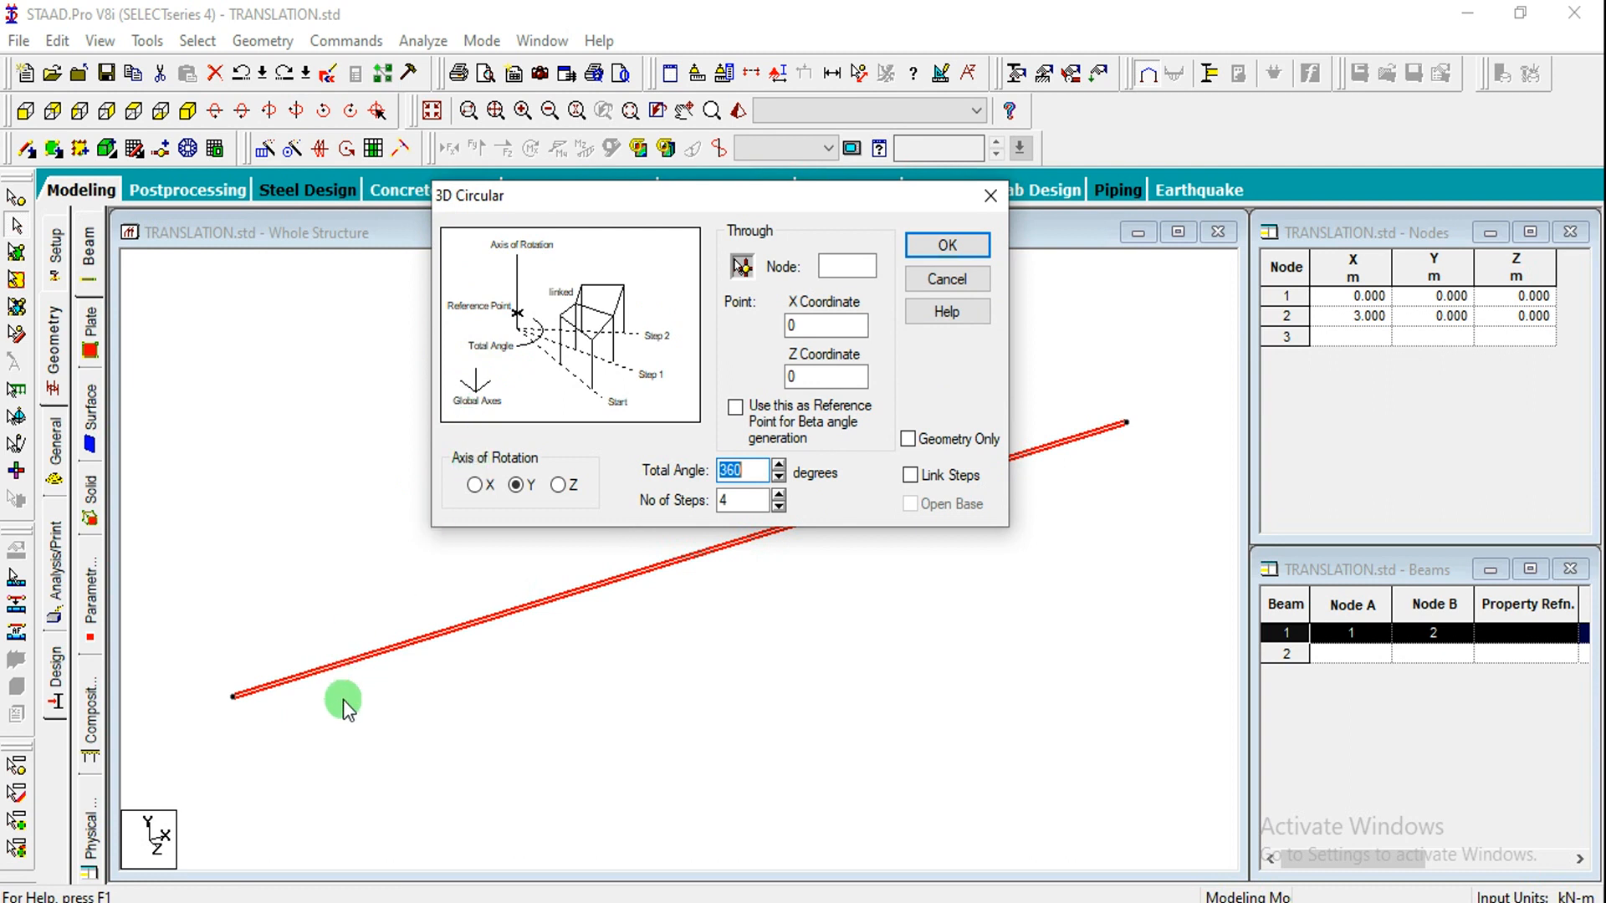
{"action": "mouse_move", "coordinate": [255, 697]}
{"action": "left_mouse_down"}
{"action": "mouse_move", "coordinate": [366, 734]}
{"action": "mouse_move", "coordinate": [345, 736]}
{"action": "left_mouse_up"}
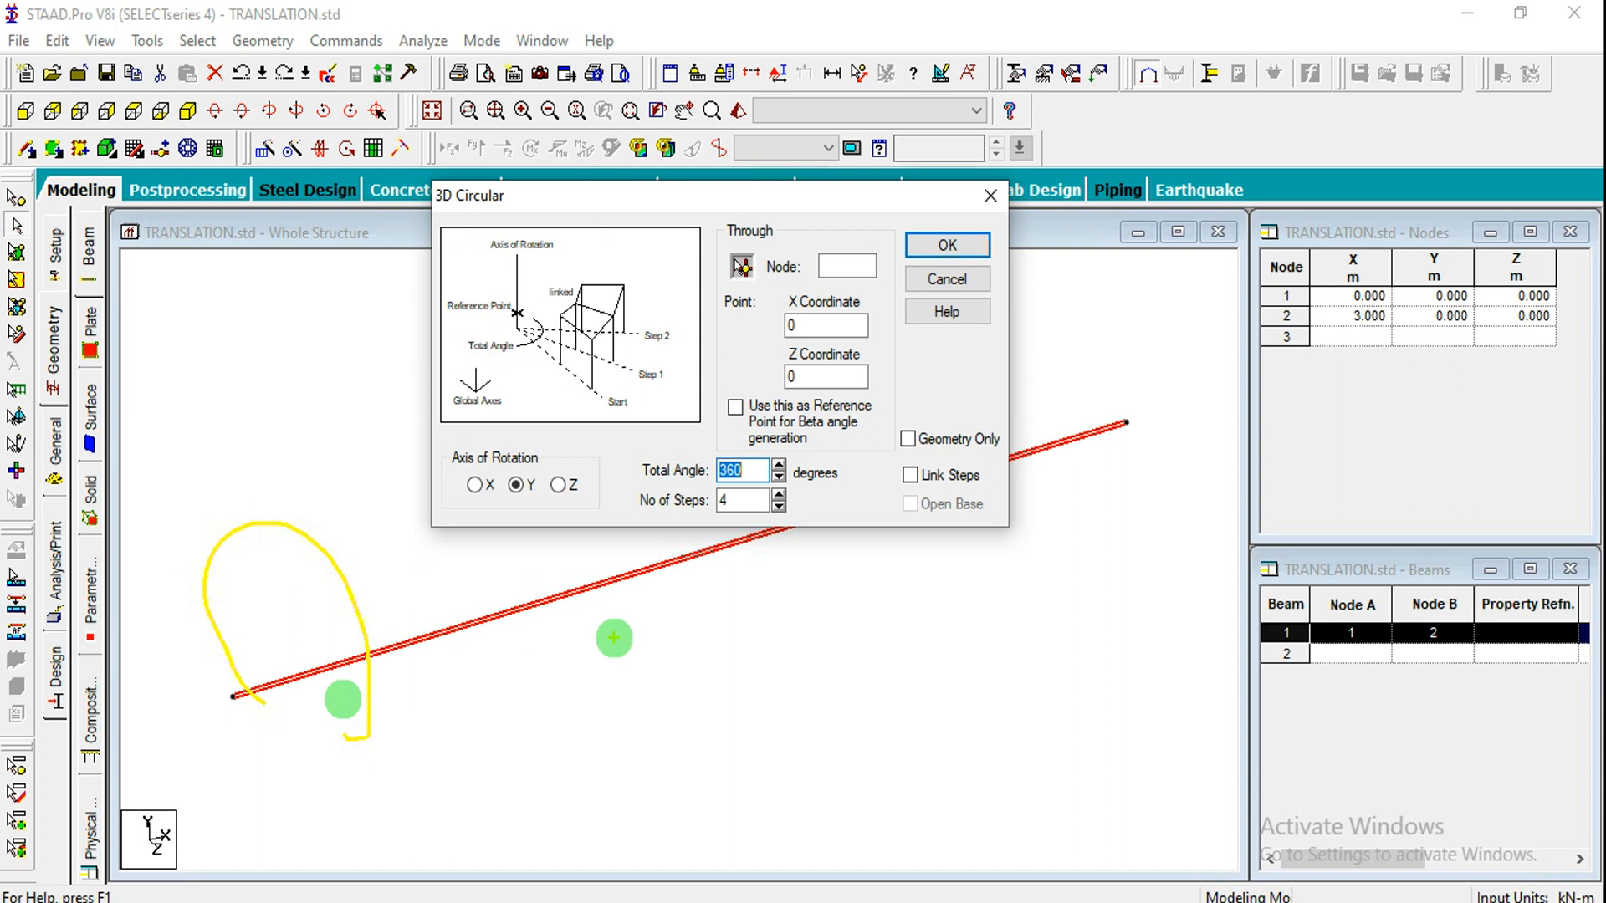
{"action": "mouse_move", "coordinate": [620, 649]}
{"action": "left_mouse_down"}
{"action": "mouse_move", "coordinate": [652, 728]}
{"action": "mouse_move", "coordinate": [574, 809]}
{"action": "left_mouse_up"}
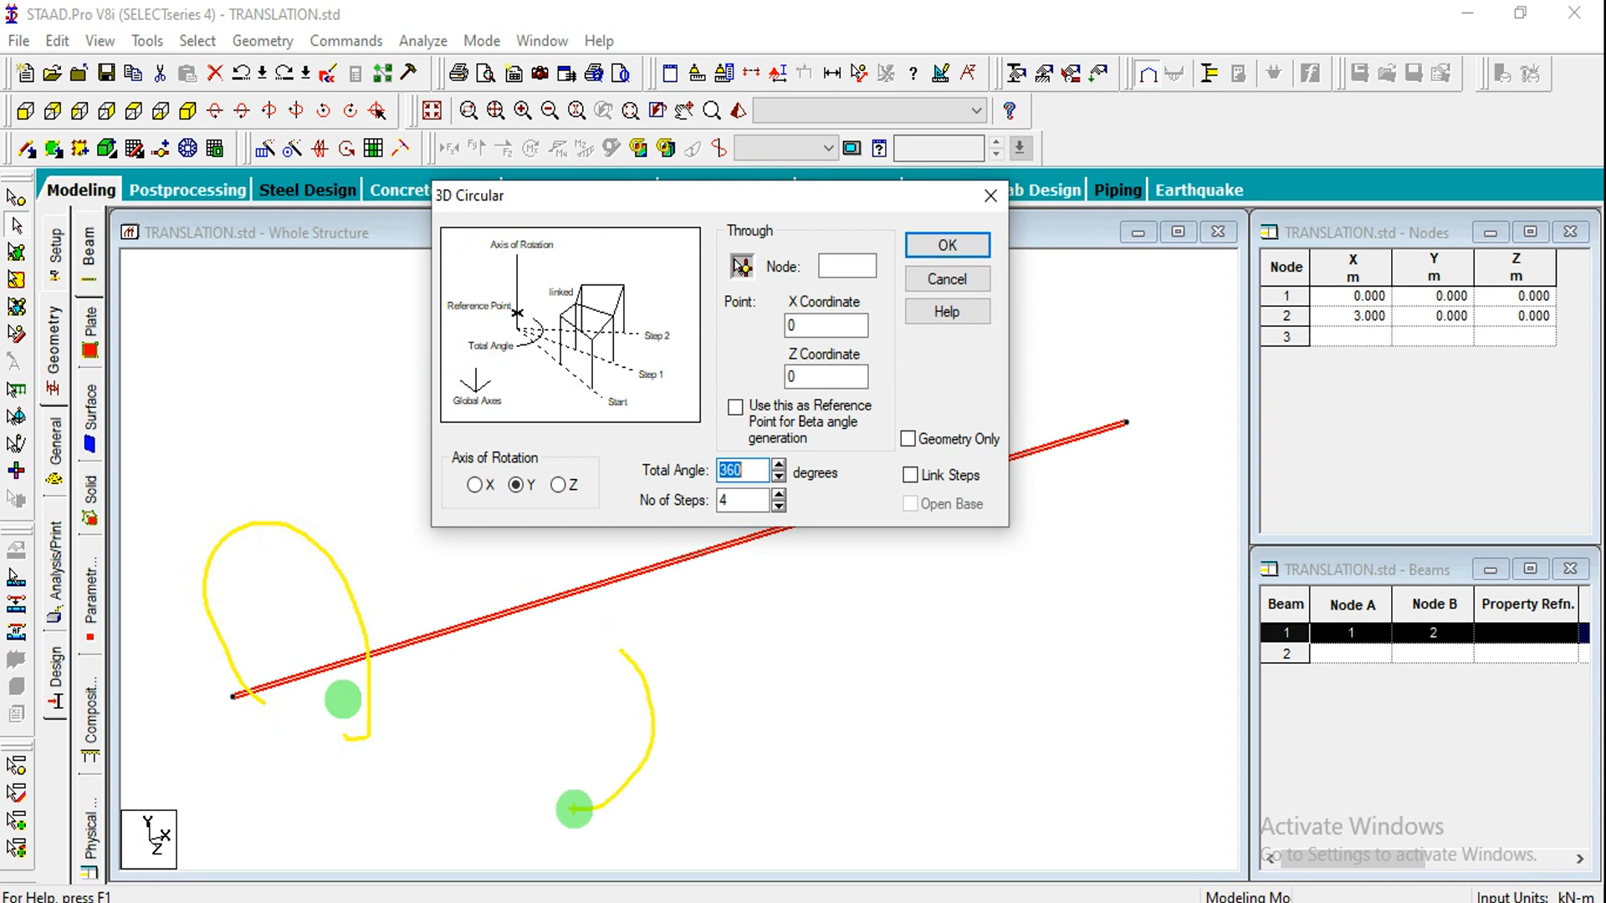
{"action": "key", "text": "ctrl+z"}
{"action": "mouse_move", "coordinate": [236, 699]}
{"action": "left_mouse_down"}
{"action": "mouse_move", "coordinate": [423, 864]}
{"action": "mouse_move", "coordinate": [456, 627]}
{"action": "mouse_move", "coordinate": [175, 494]}
{"action": "mouse_move", "coordinate": [401, 750]}
{"action": "mouse_move", "coordinate": [415, 721]}
{"action": "left_mouse_up"}
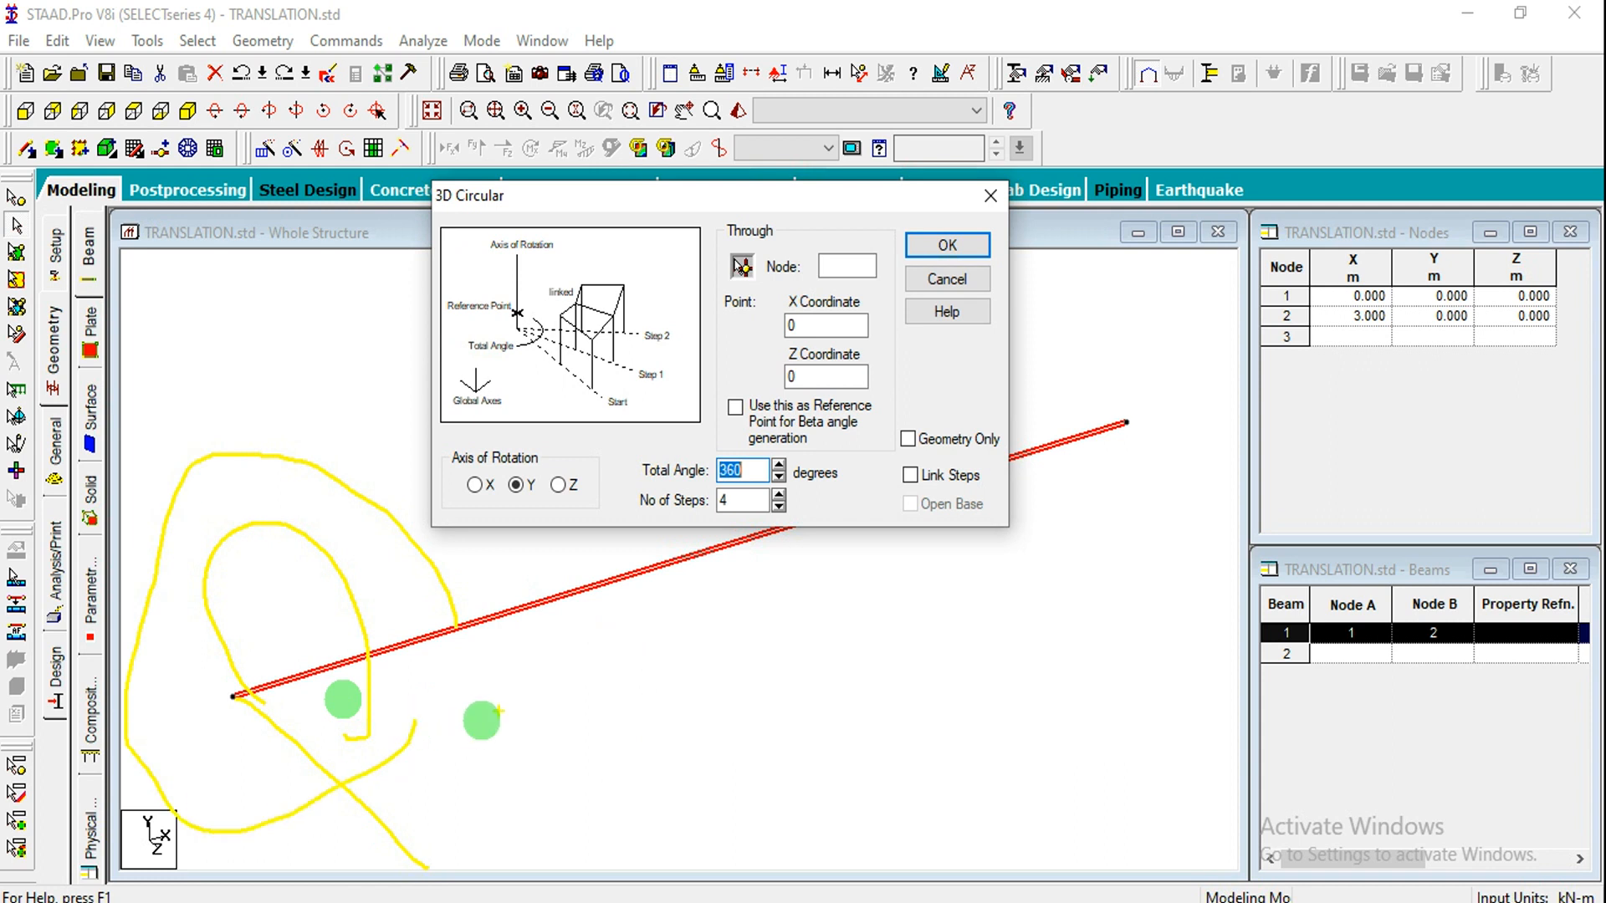
{"action": "left_click_drag", "start_coordinate": [856, 578], "coordinate": [862, 767]}
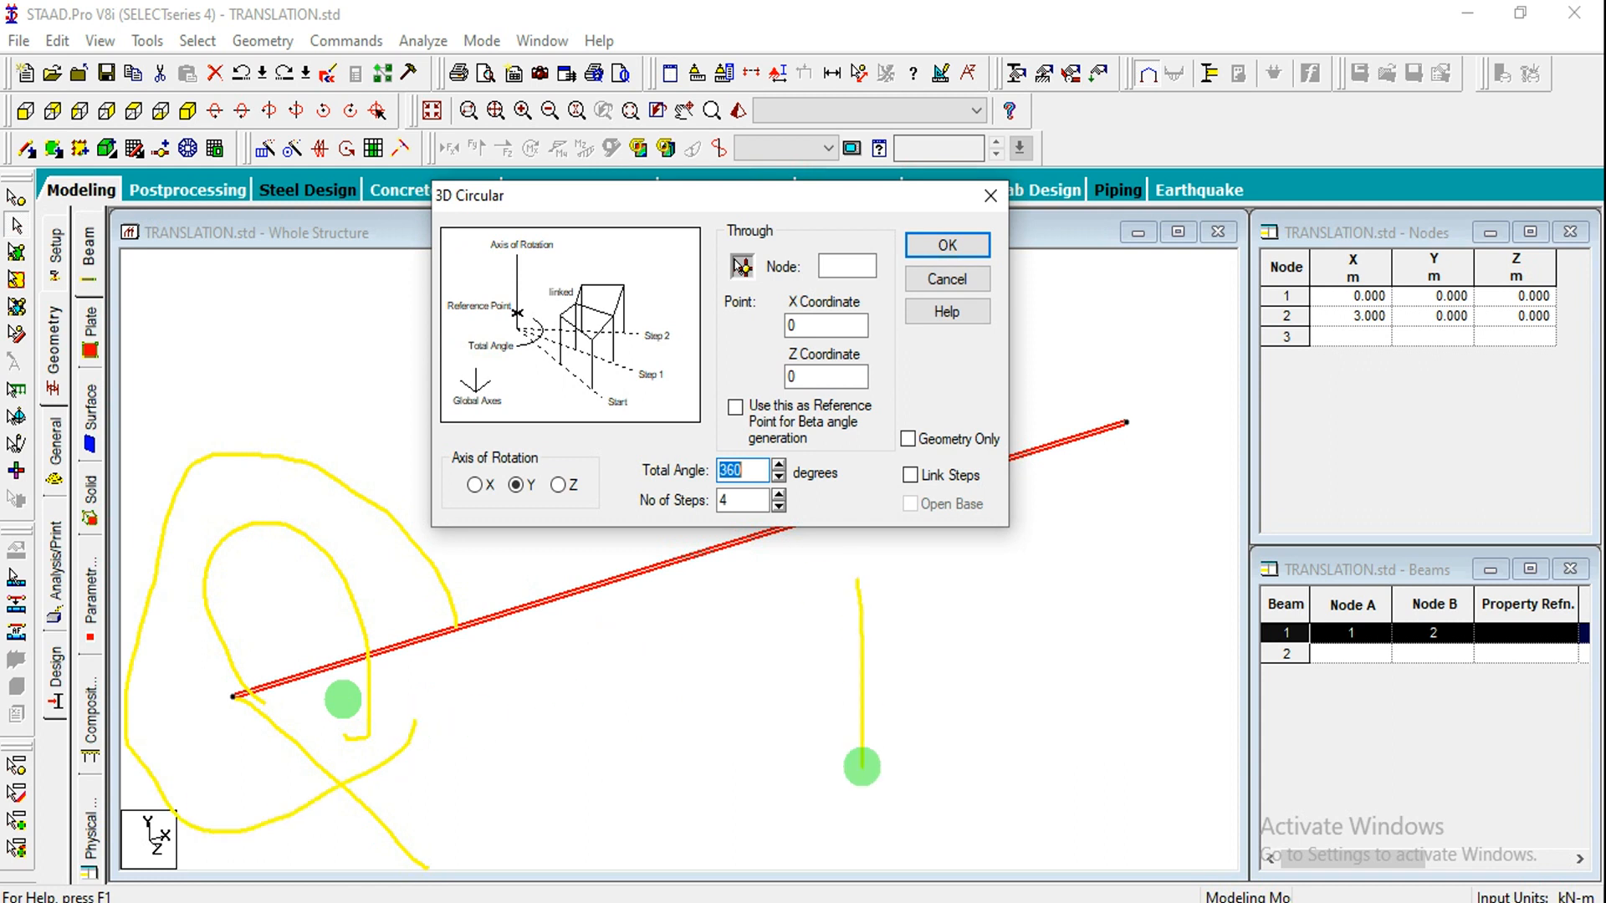
{"action": "left_click_drag", "start_coordinate": [865, 760], "coordinate": [1018, 652]}
{"action": "left_click_drag", "start_coordinate": [863, 760], "coordinate": [774, 709]}
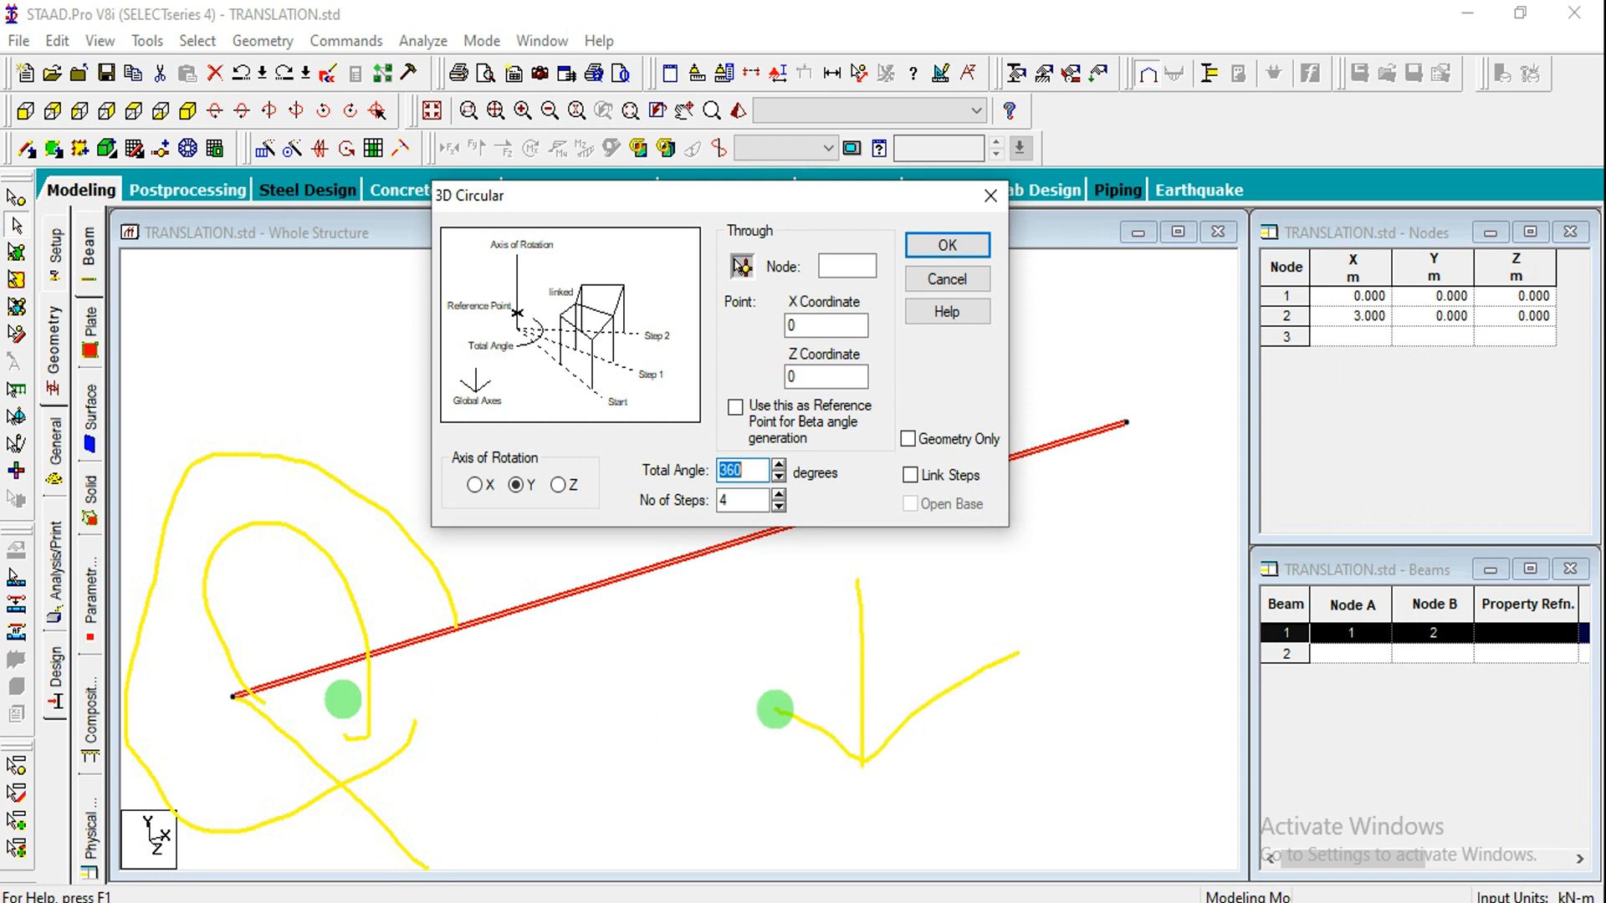
{"action": "left_click_drag", "start_coordinate": [859, 763], "coordinate": [782, 815]}
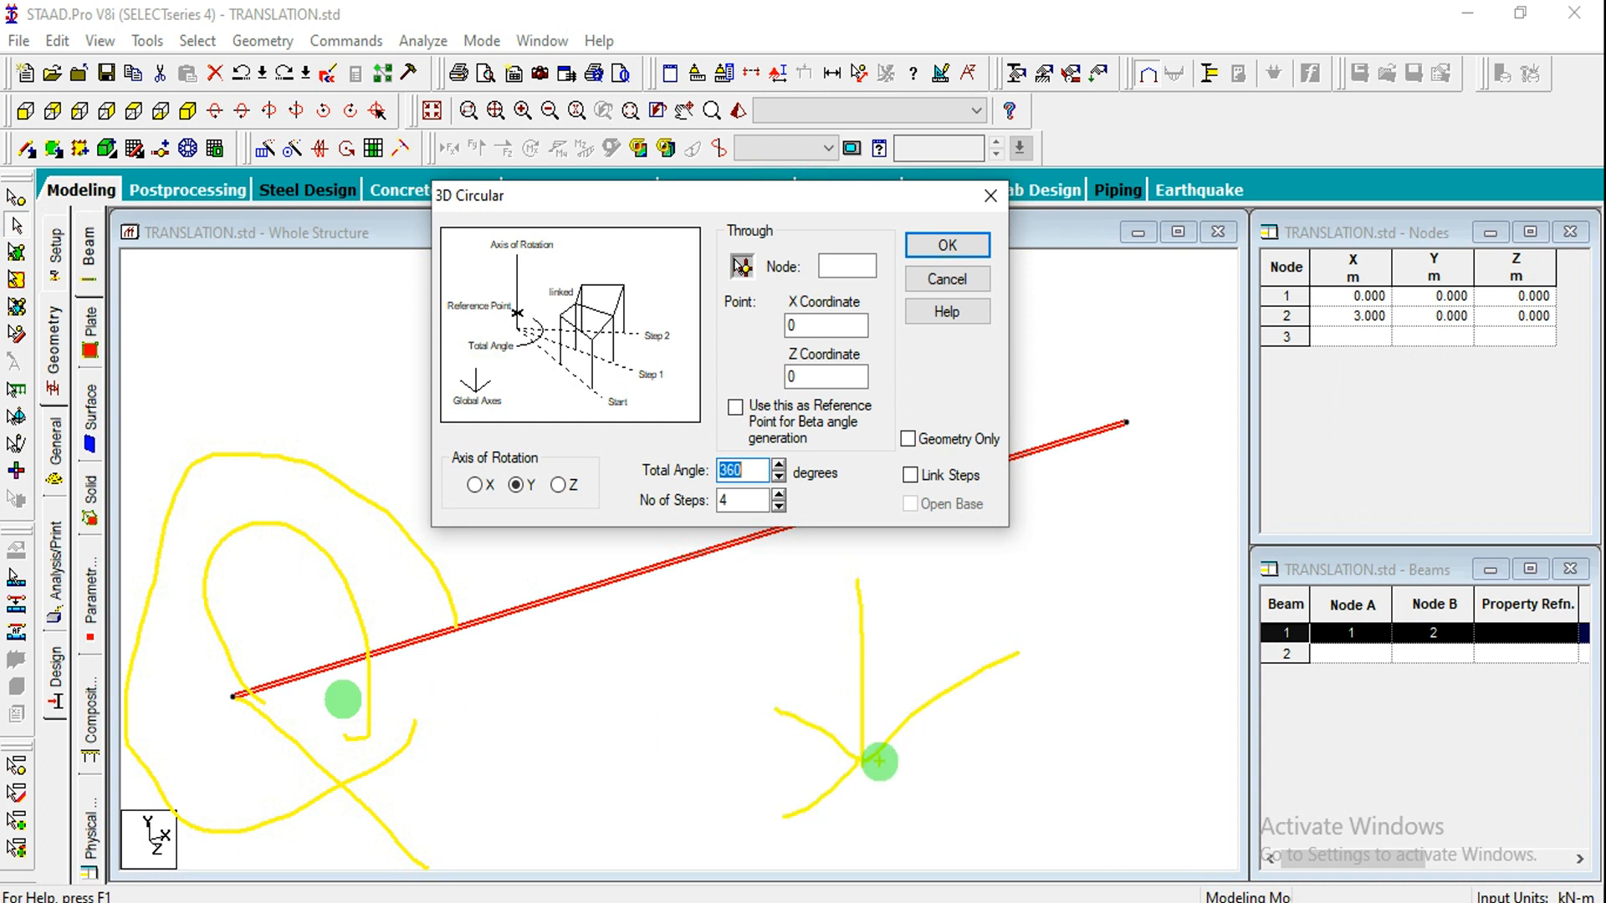
{"action": "mouse_move", "coordinate": [859, 627]}
{"action": "left_mouse_down"}
{"action": "mouse_move", "coordinate": [848, 650]}
{"action": "mouse_move", "coordinate": [873, 657]}
{"action": "mouse_move", "coordinate": [893, 628]}
{"action": "mouse_move", "coordinate": [900, 672]}
{"action": "left_mouse_up"}
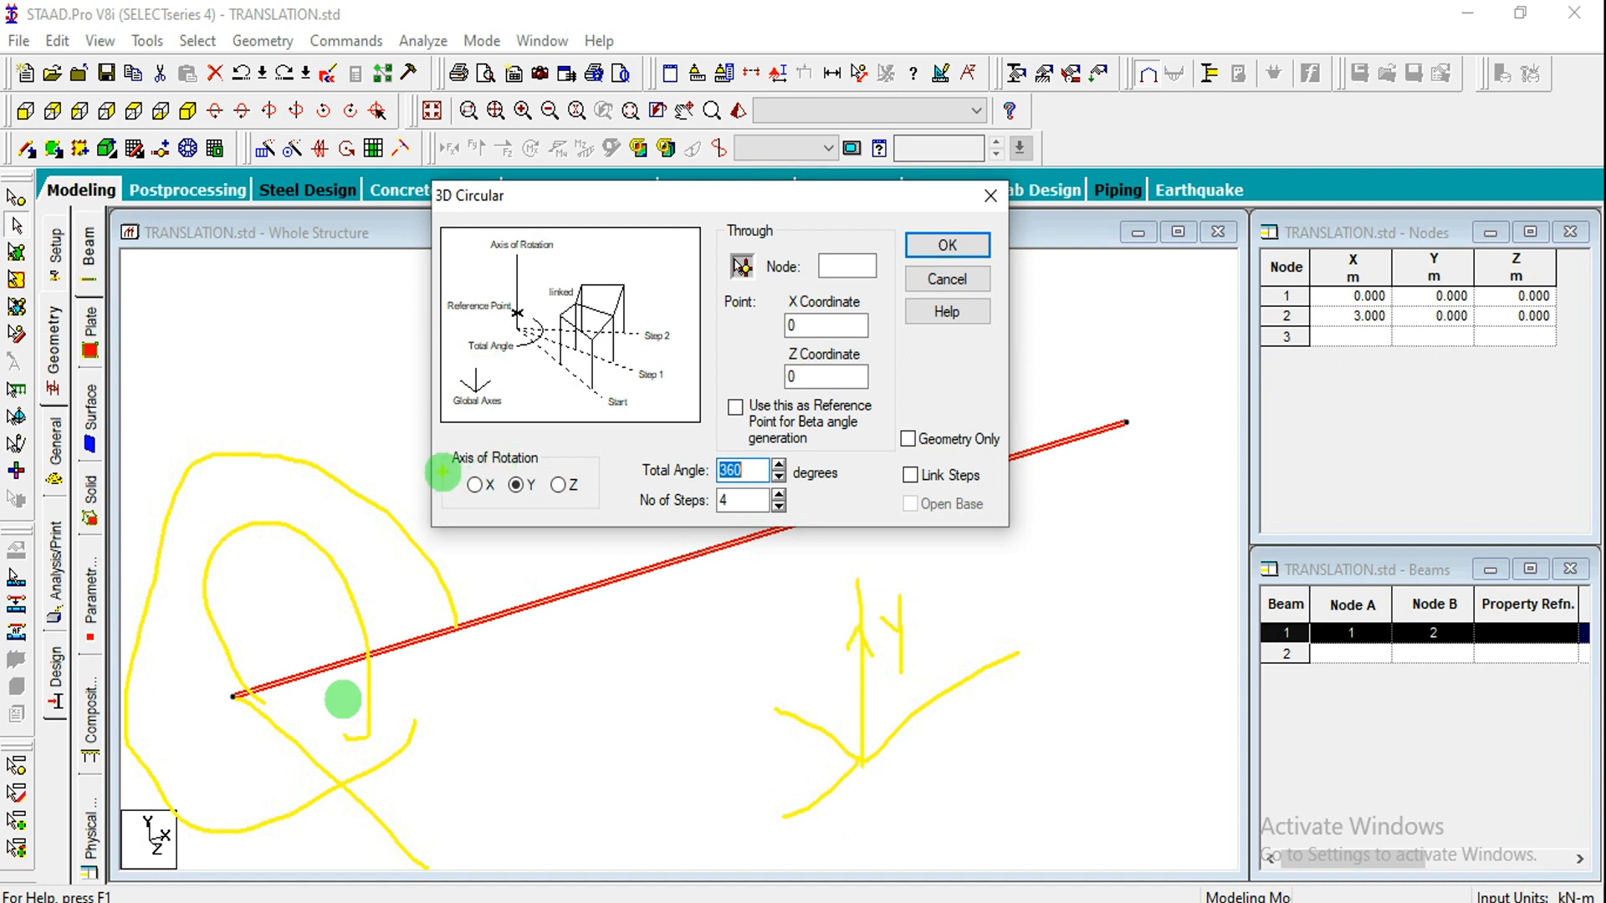
{"action": "mouse_move", "coordinate": [442, 471]}
{"action": "left_mouse_down"}
{"action": "mouse_move", "coordinate": [544, 446]}
{"action": "mouse_move", "coordinate": [439, 456]}
{"action": "mouse_move", "coordinate": [450, 477]}
{"action": "left_mouse_up"}
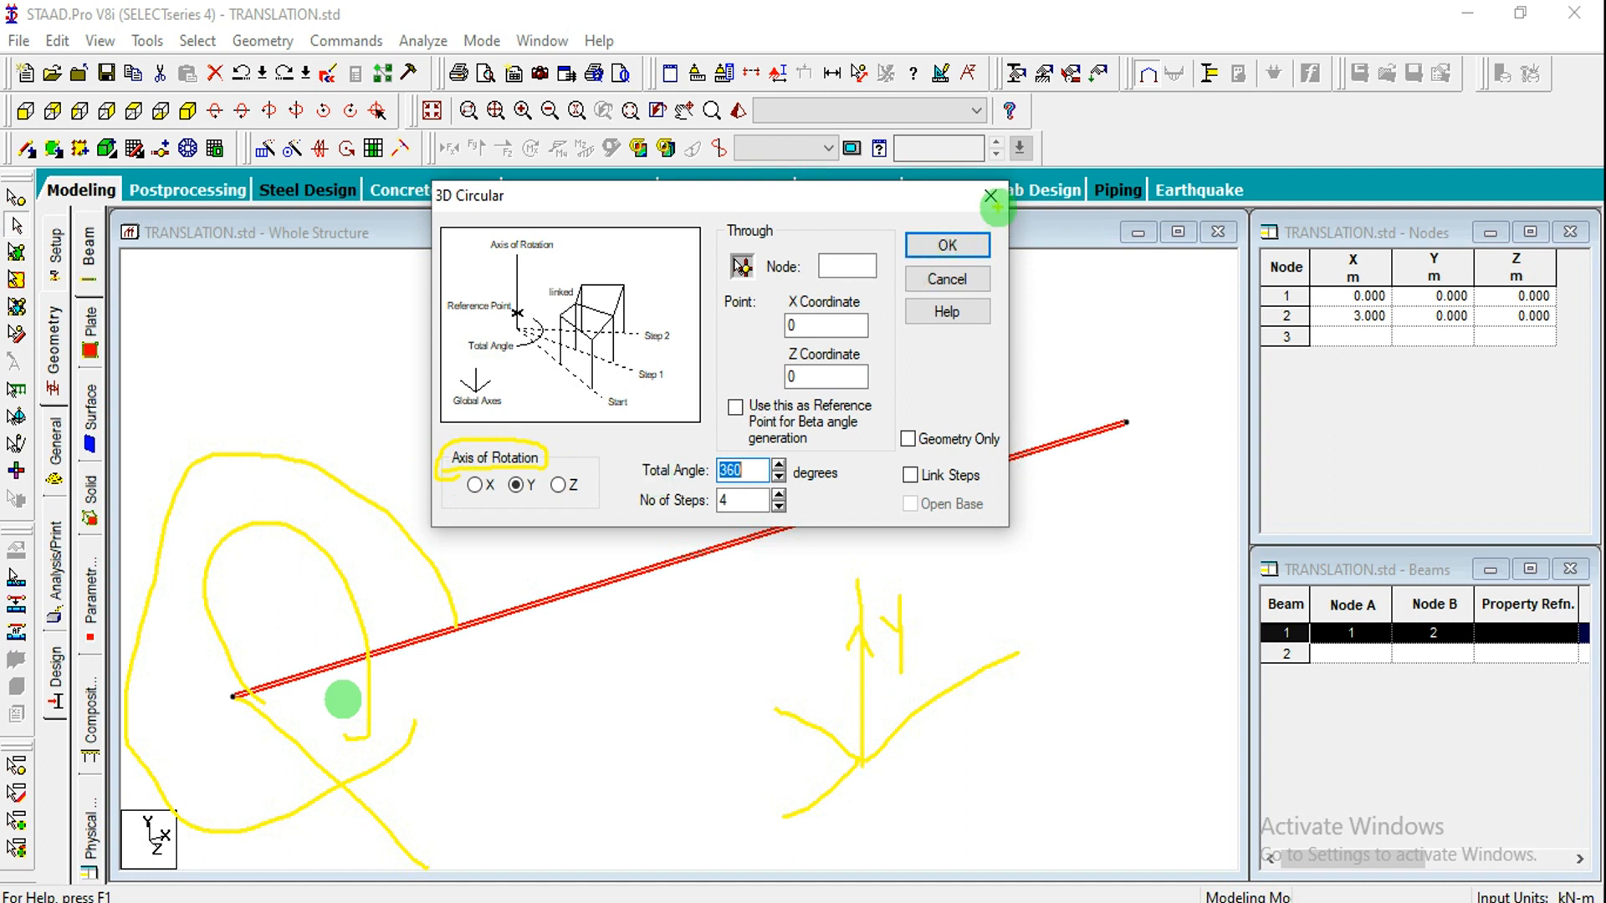
{"action": "key", "text": "Escape"}
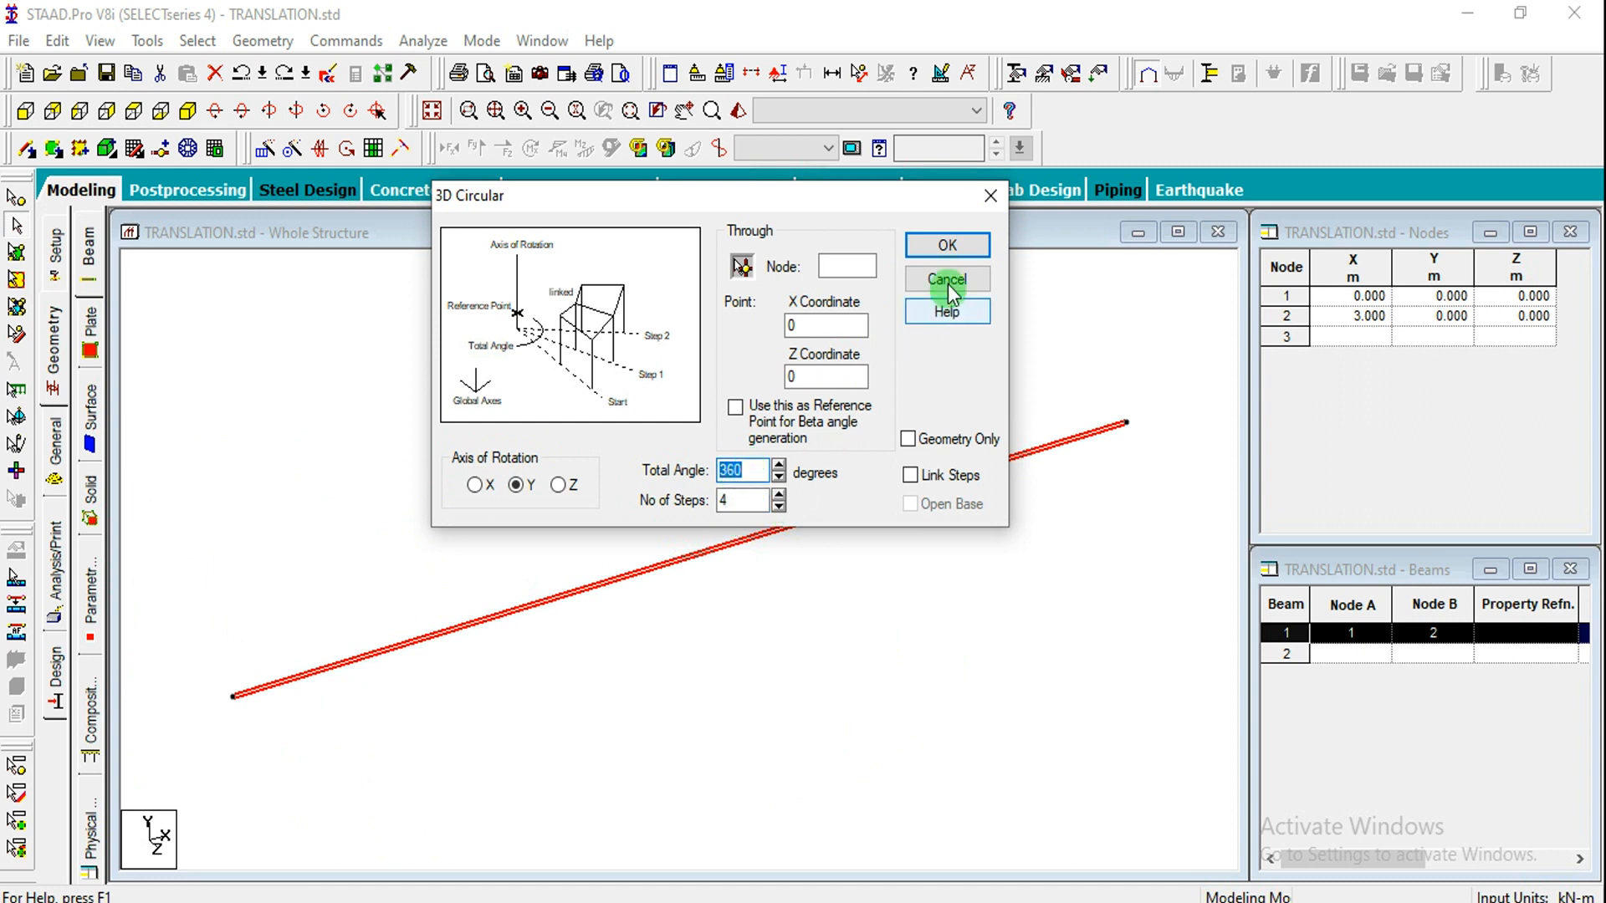
Step: Generate a 360-degree, 4-step circular repeat about the Y axis through the beam's start node, and undo it
{"action": "left_click", "coordinate": [744, 268]}
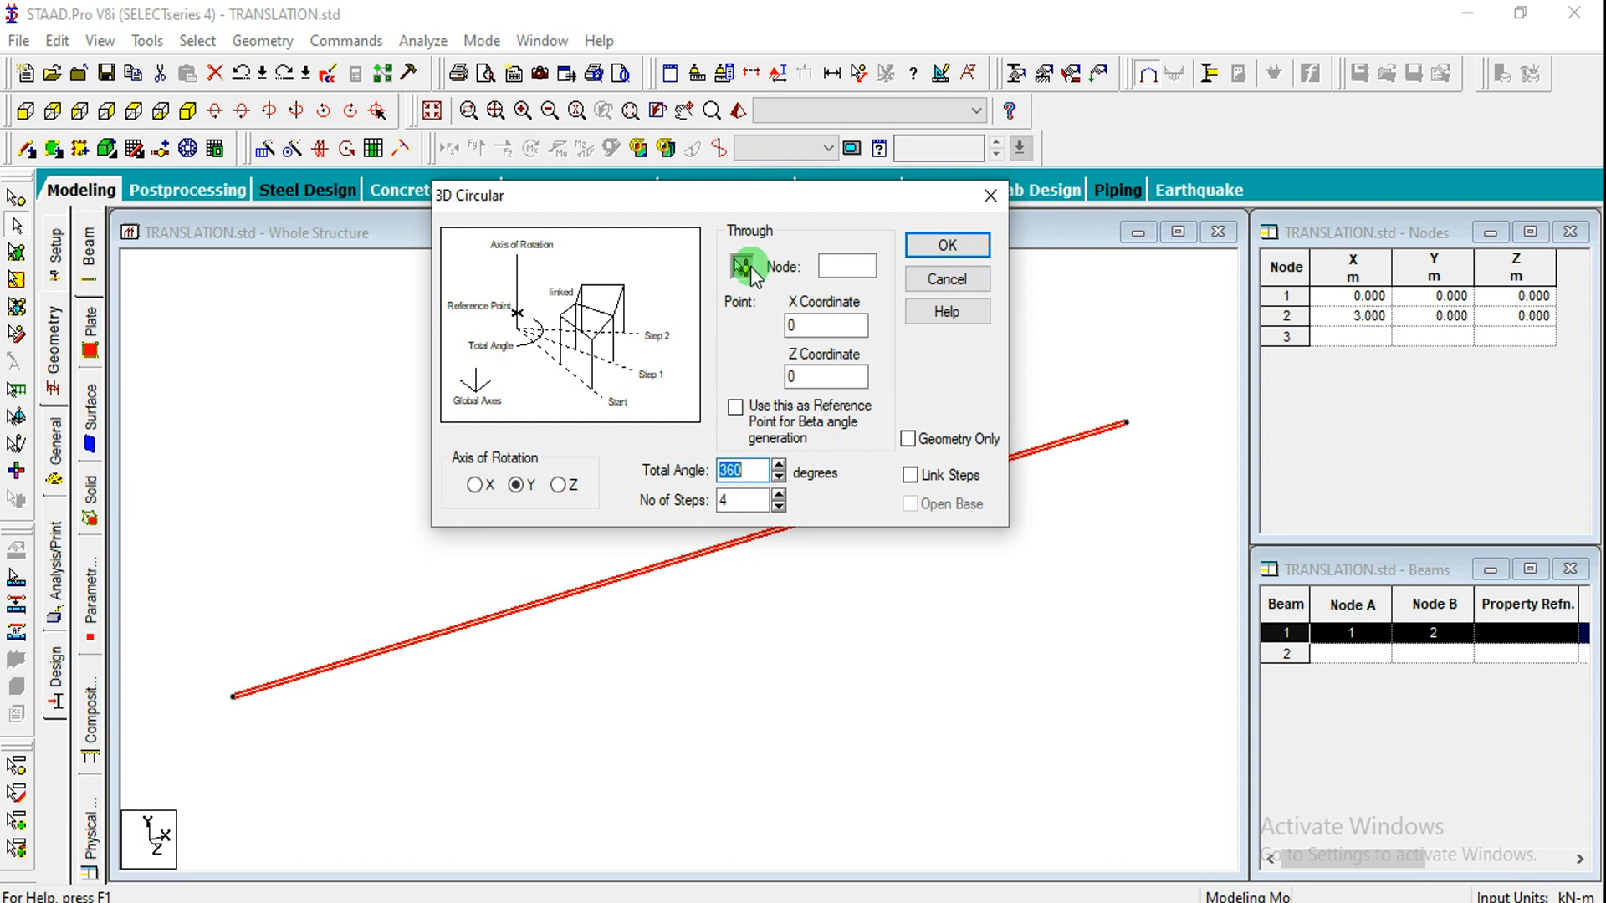
{"action": "left_click", "coordinate": [743, 268]}
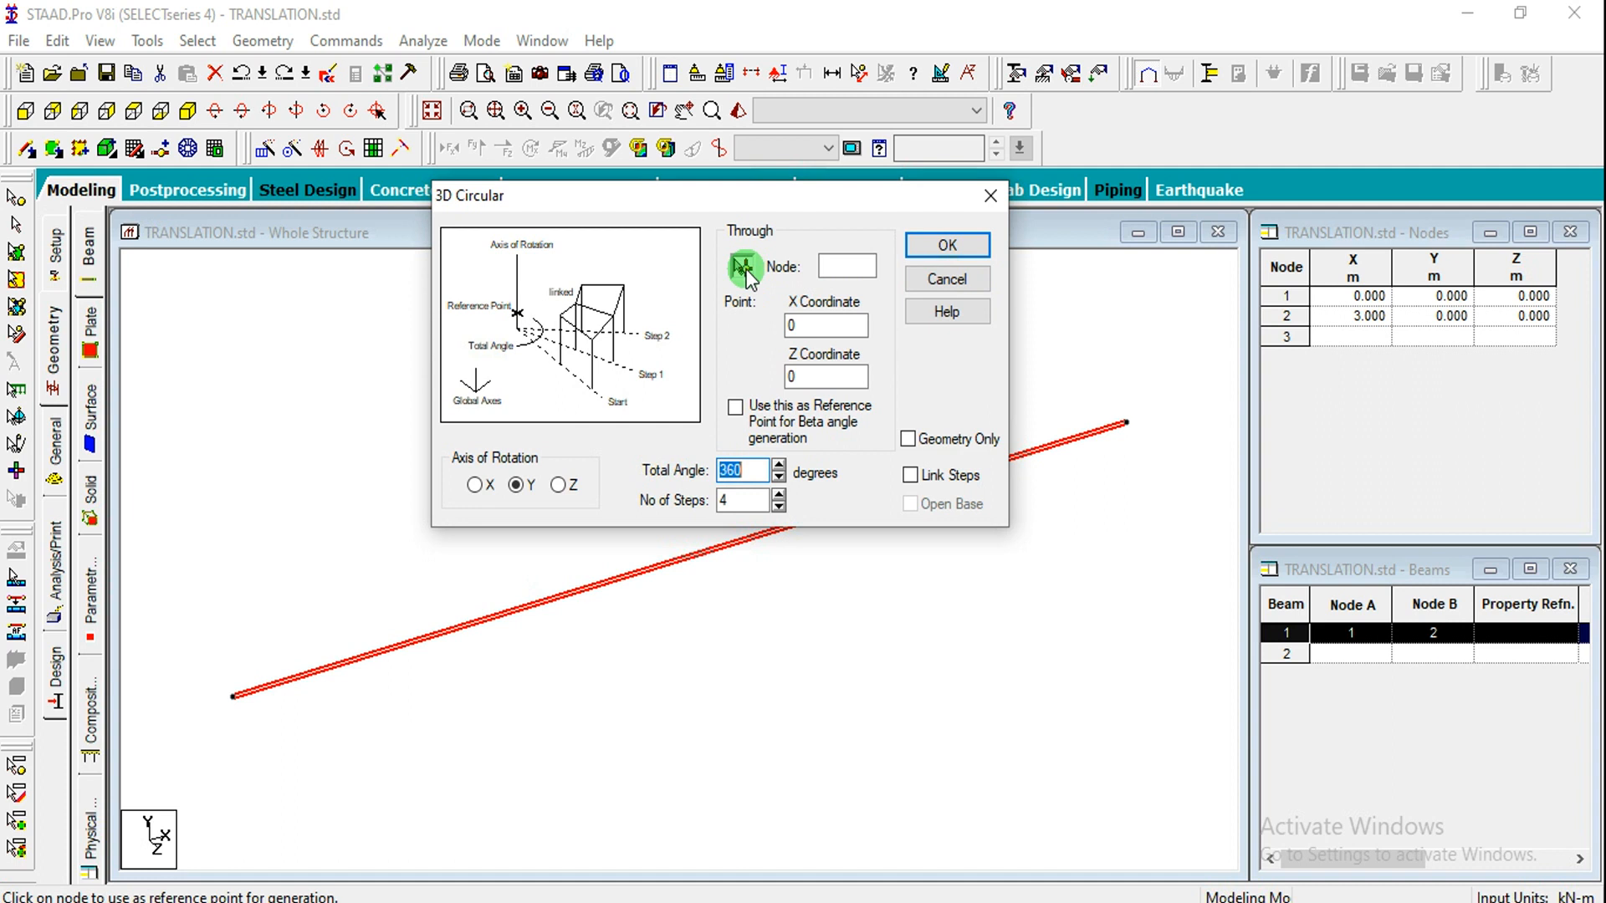
{"action": "left_click", "coordinate": [235, 698]}
{"action": "left_click", "coordinate": [940, 248]}
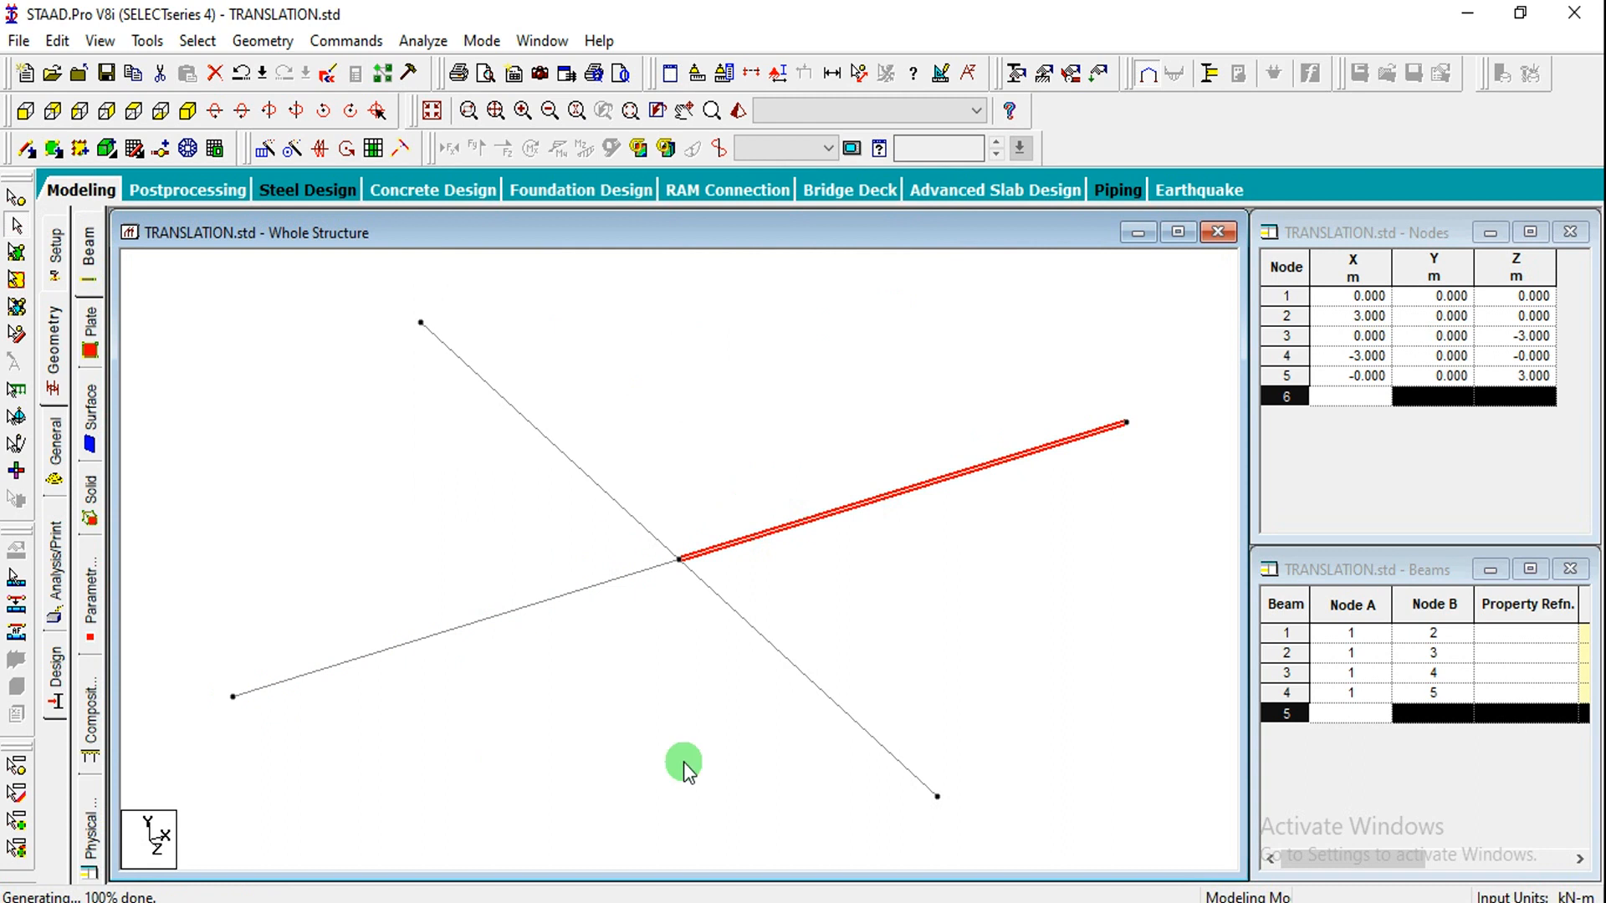
{"action": "key", "text": "ctrl+z"}
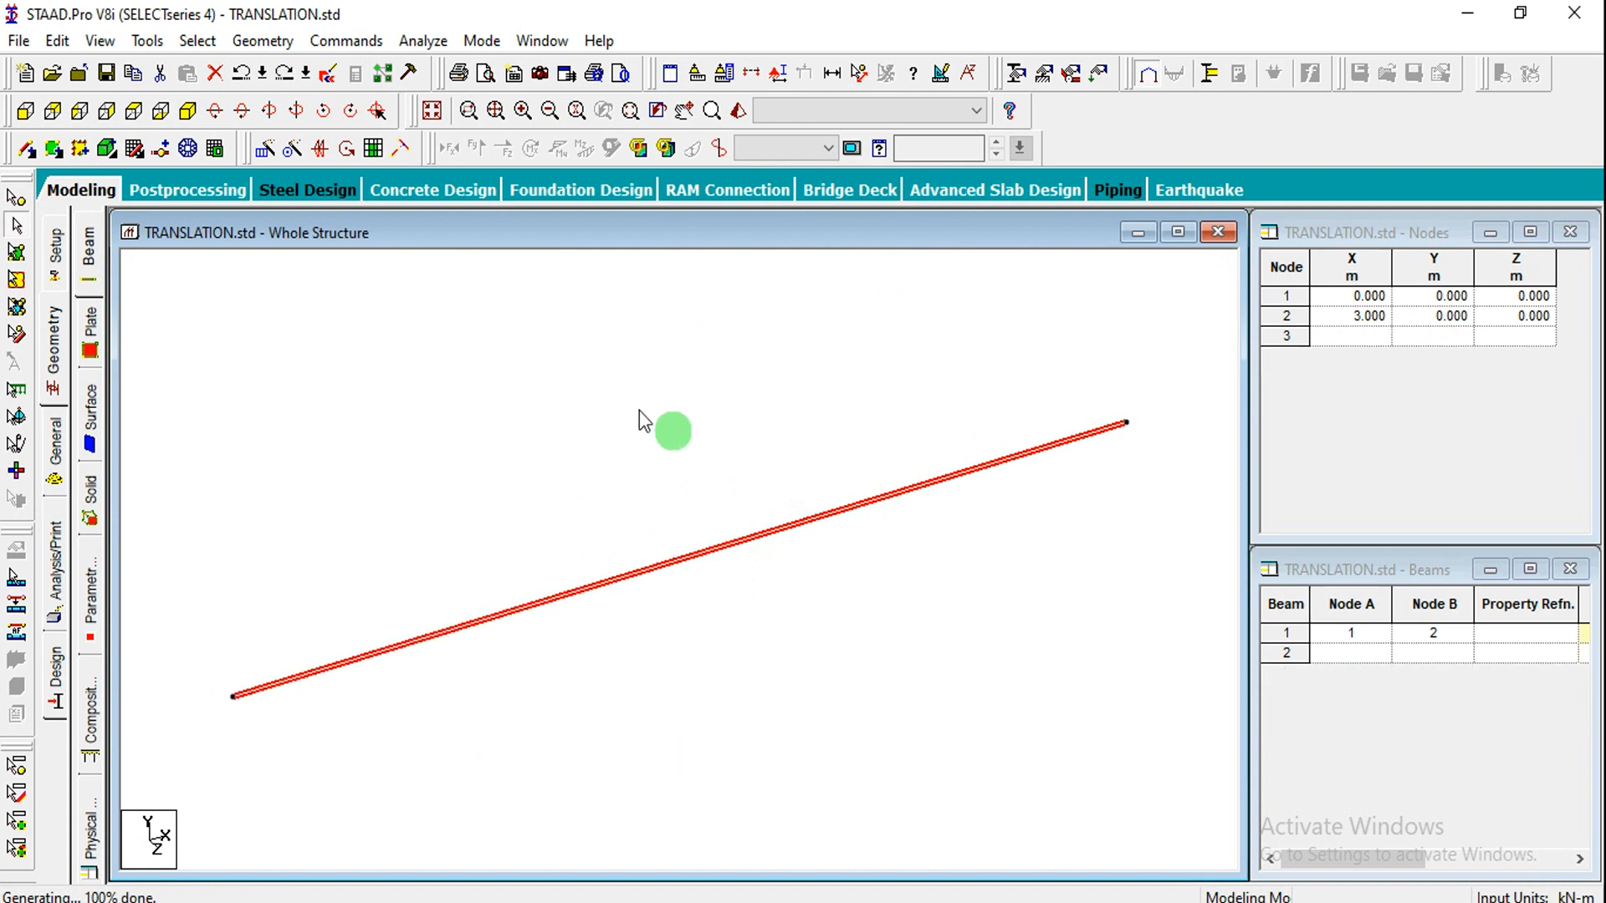
Step: Generate a 360-degree circular repeat with 8 steps about the Y axis through the beam's start node, and undo it
{"action": "left_click", "coordinate": [290, 151]}
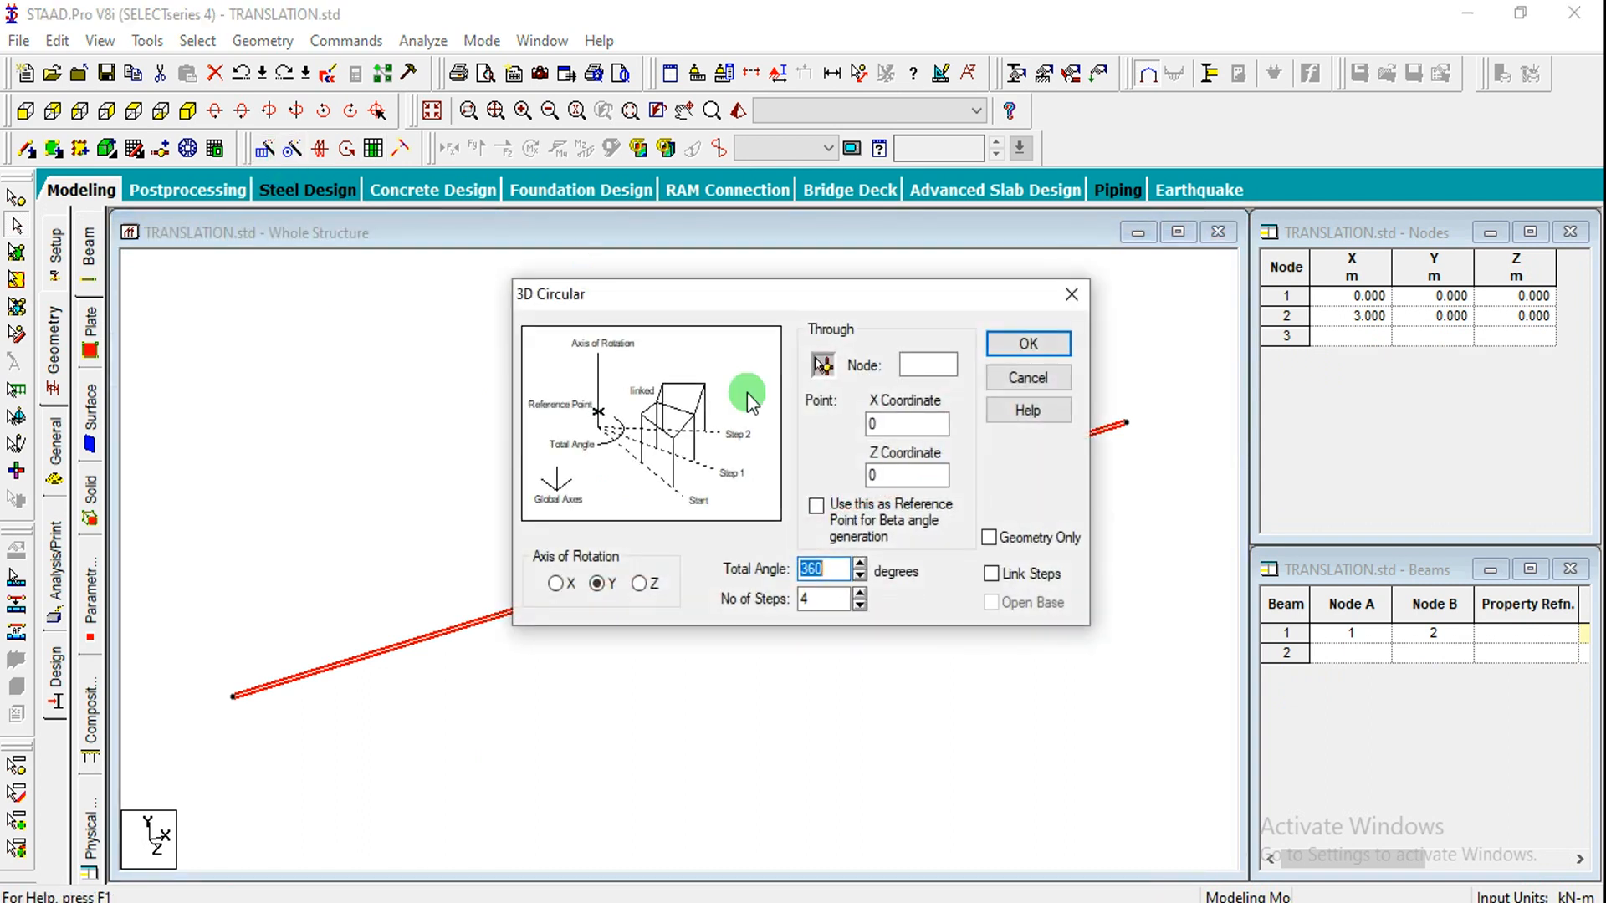
{"action": "left_click_drag", "start_coordinate": [836, 608], "coordinate": [632, 600]}
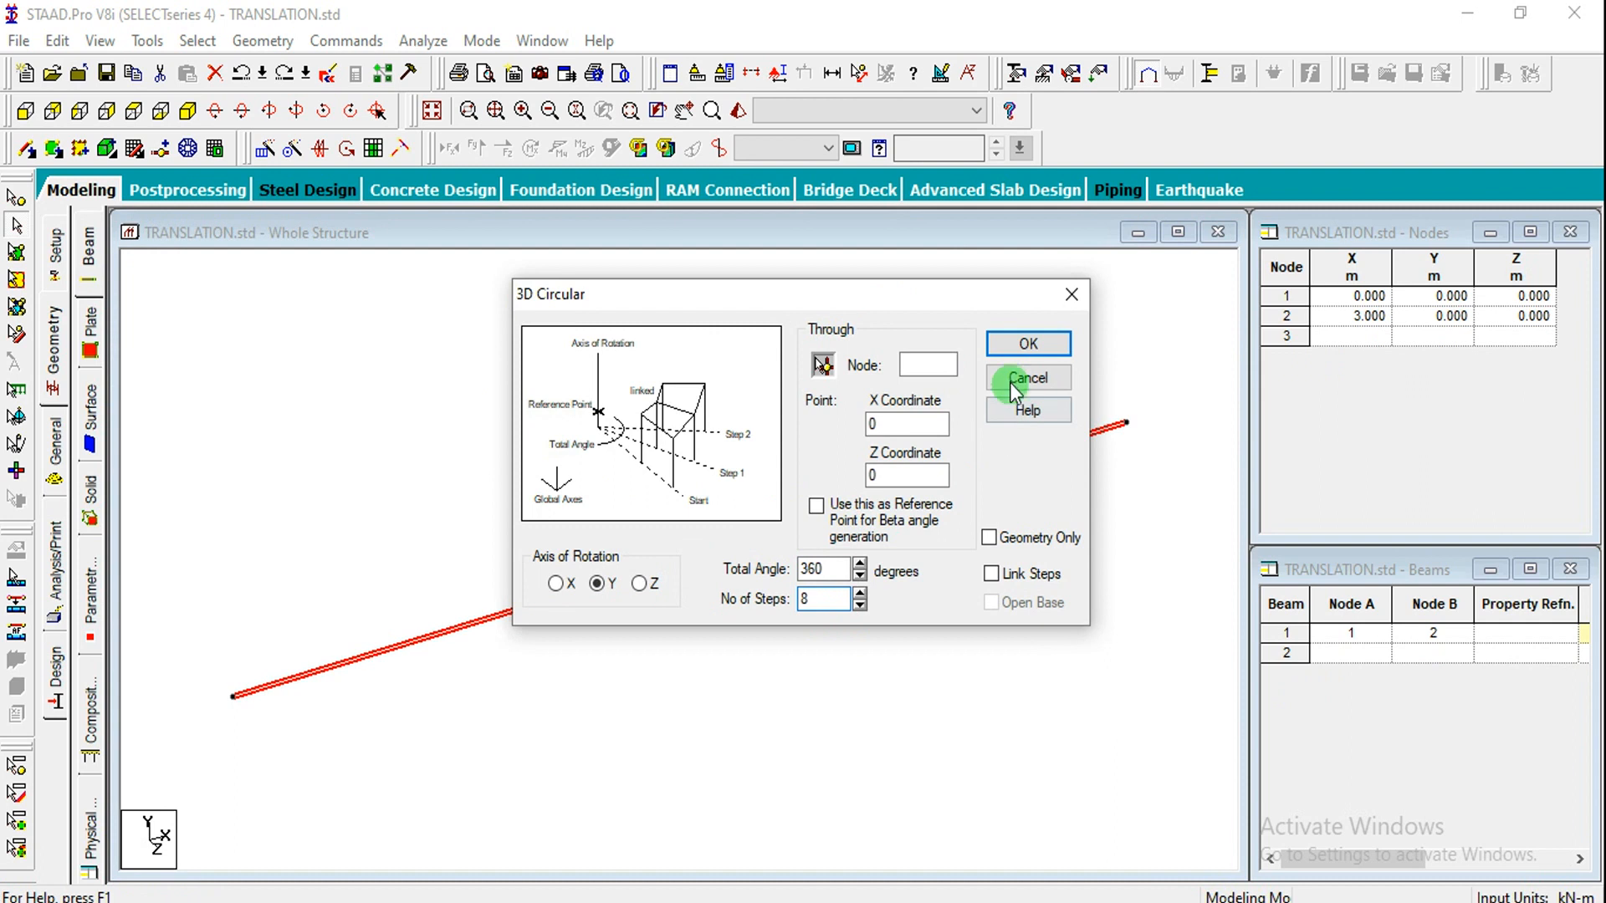
{"action": "left_click", "coordinate": [823, 365]}
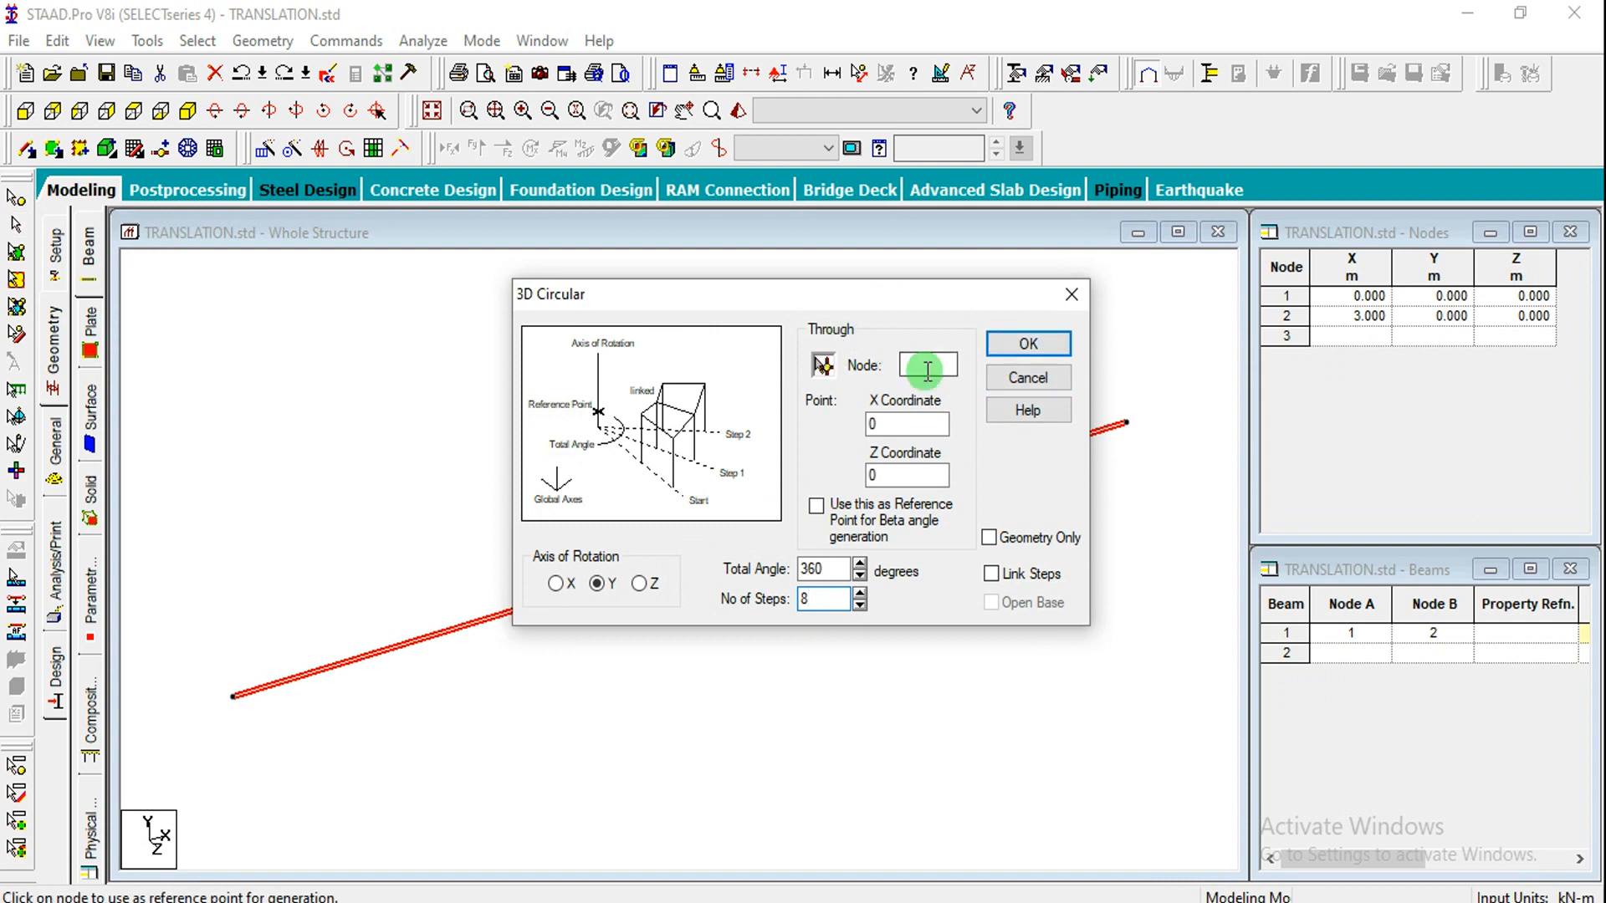
{"action": "left_click", "coordinate": [233, 702]}
{"action": "left_click", "coordinate": [1008, 351]}
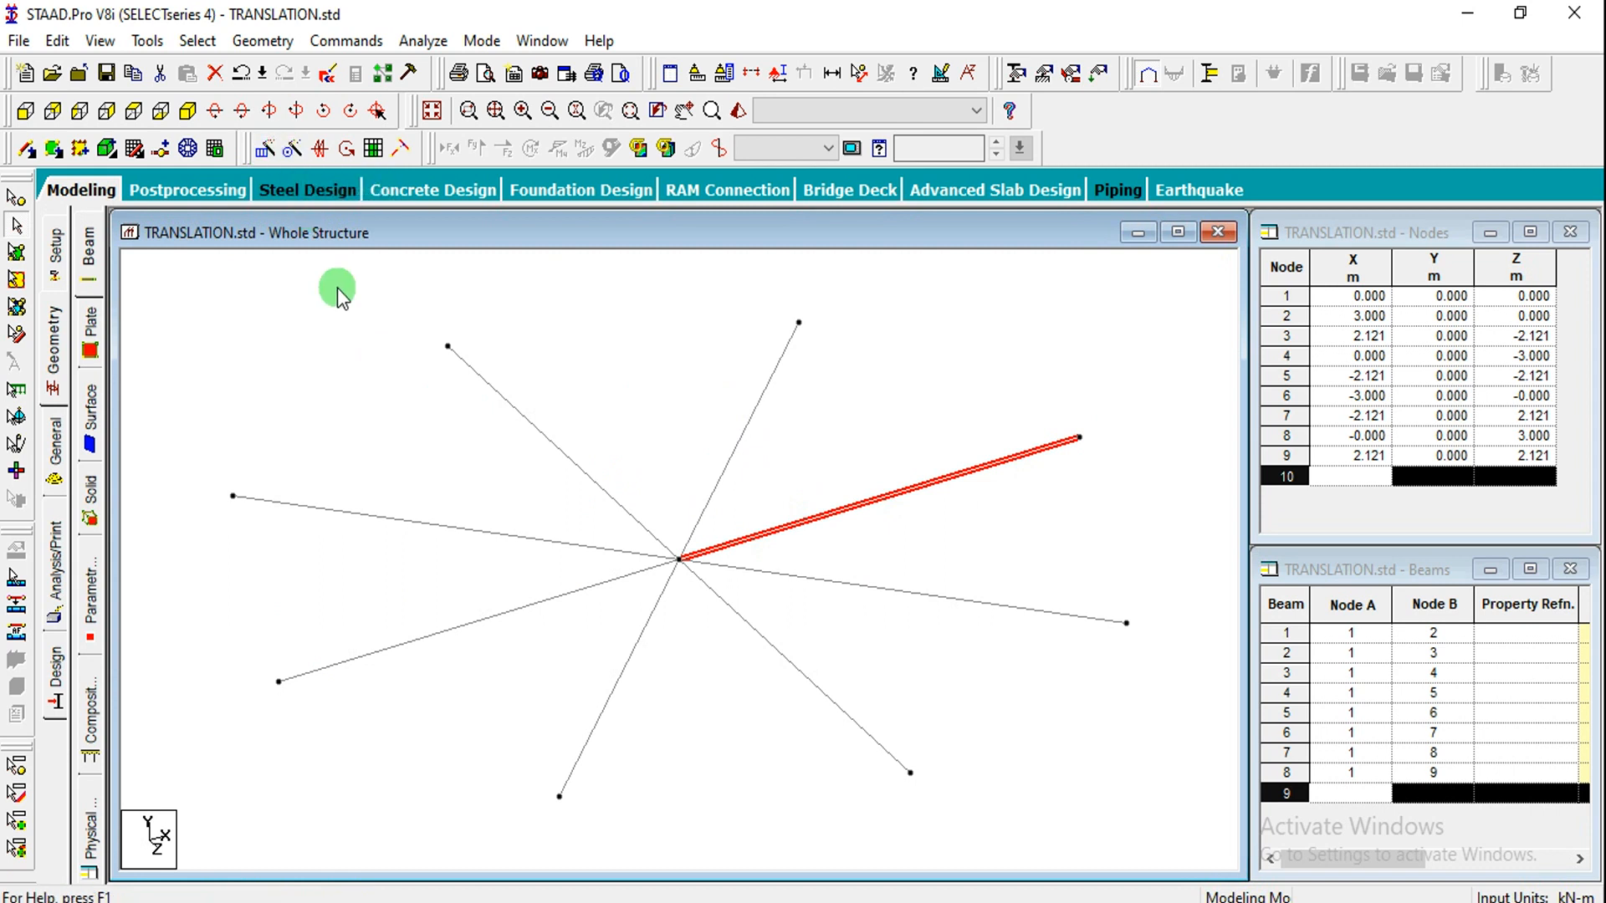
{"action": "key", "text": "ctrl+z"}
Step: Generate a circular repeat of the beam about the Z axis through node 1, with 8 steps over 360 degrees
{"action": "left_click", "coordinate": [288, 151]}
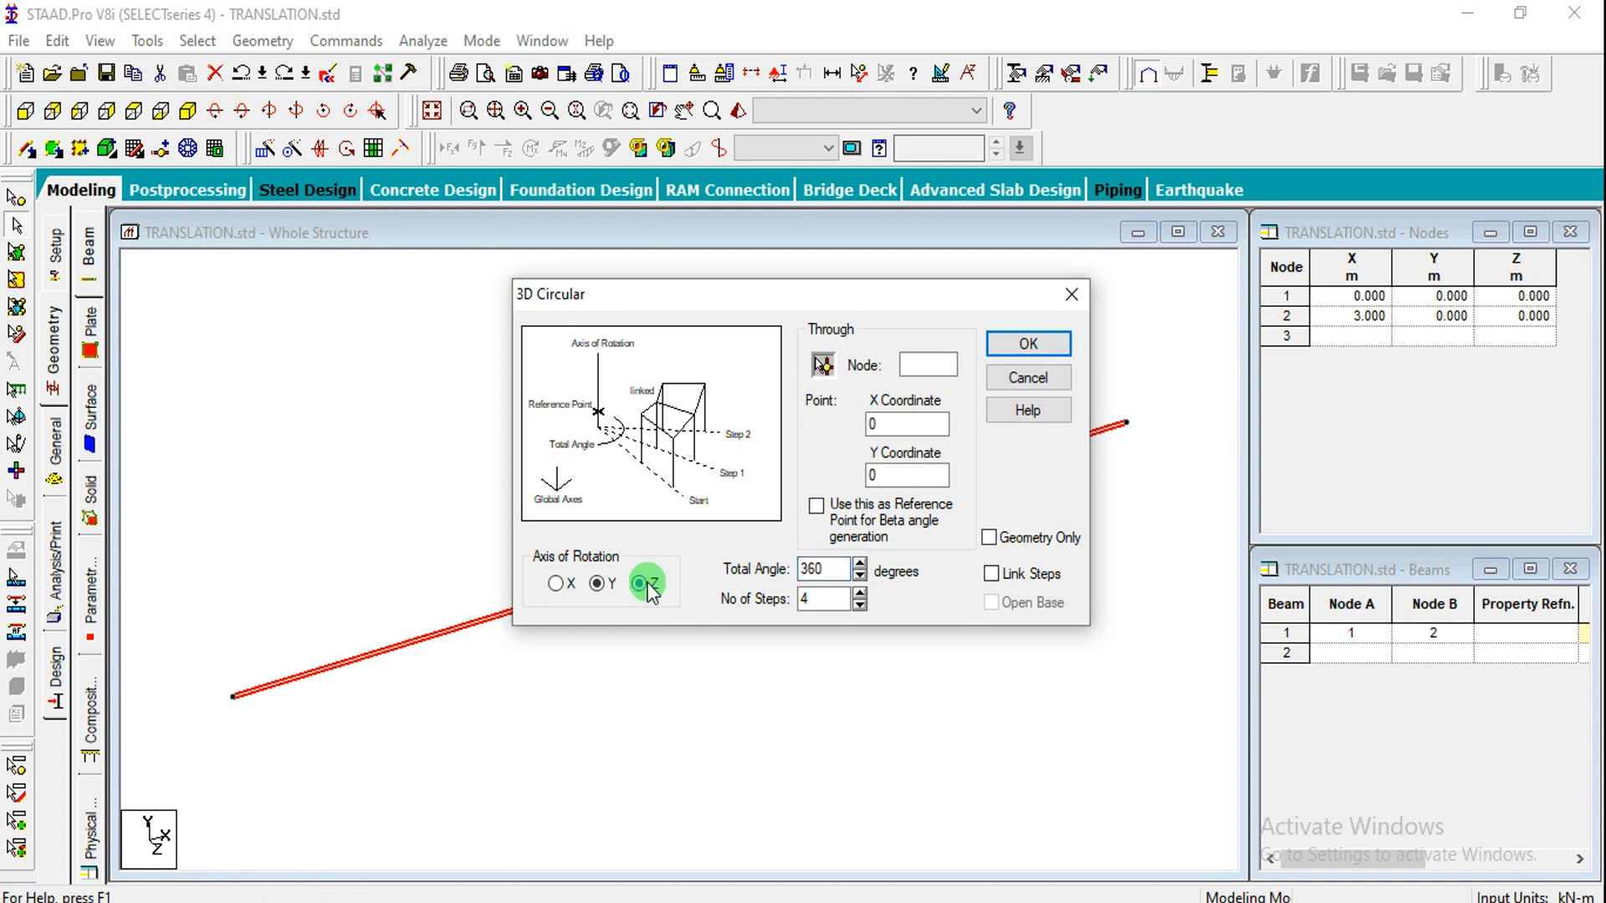
{"action": "double_click", "coordinate": [808, 599]}
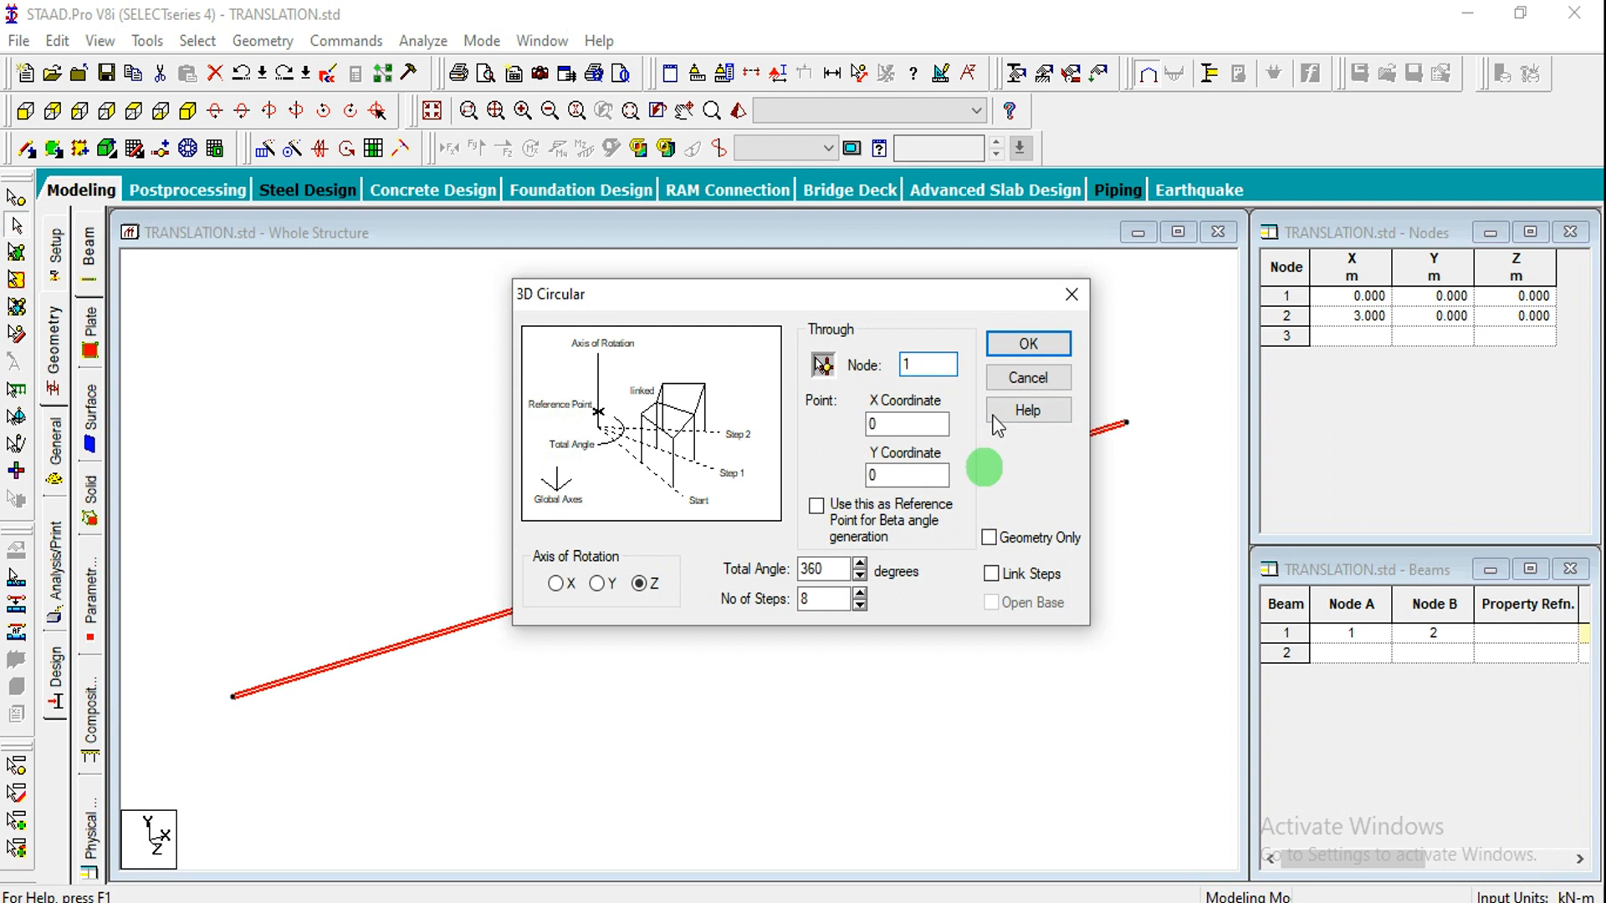
{"action": "left_click", "coordinate": [1021, 342]}
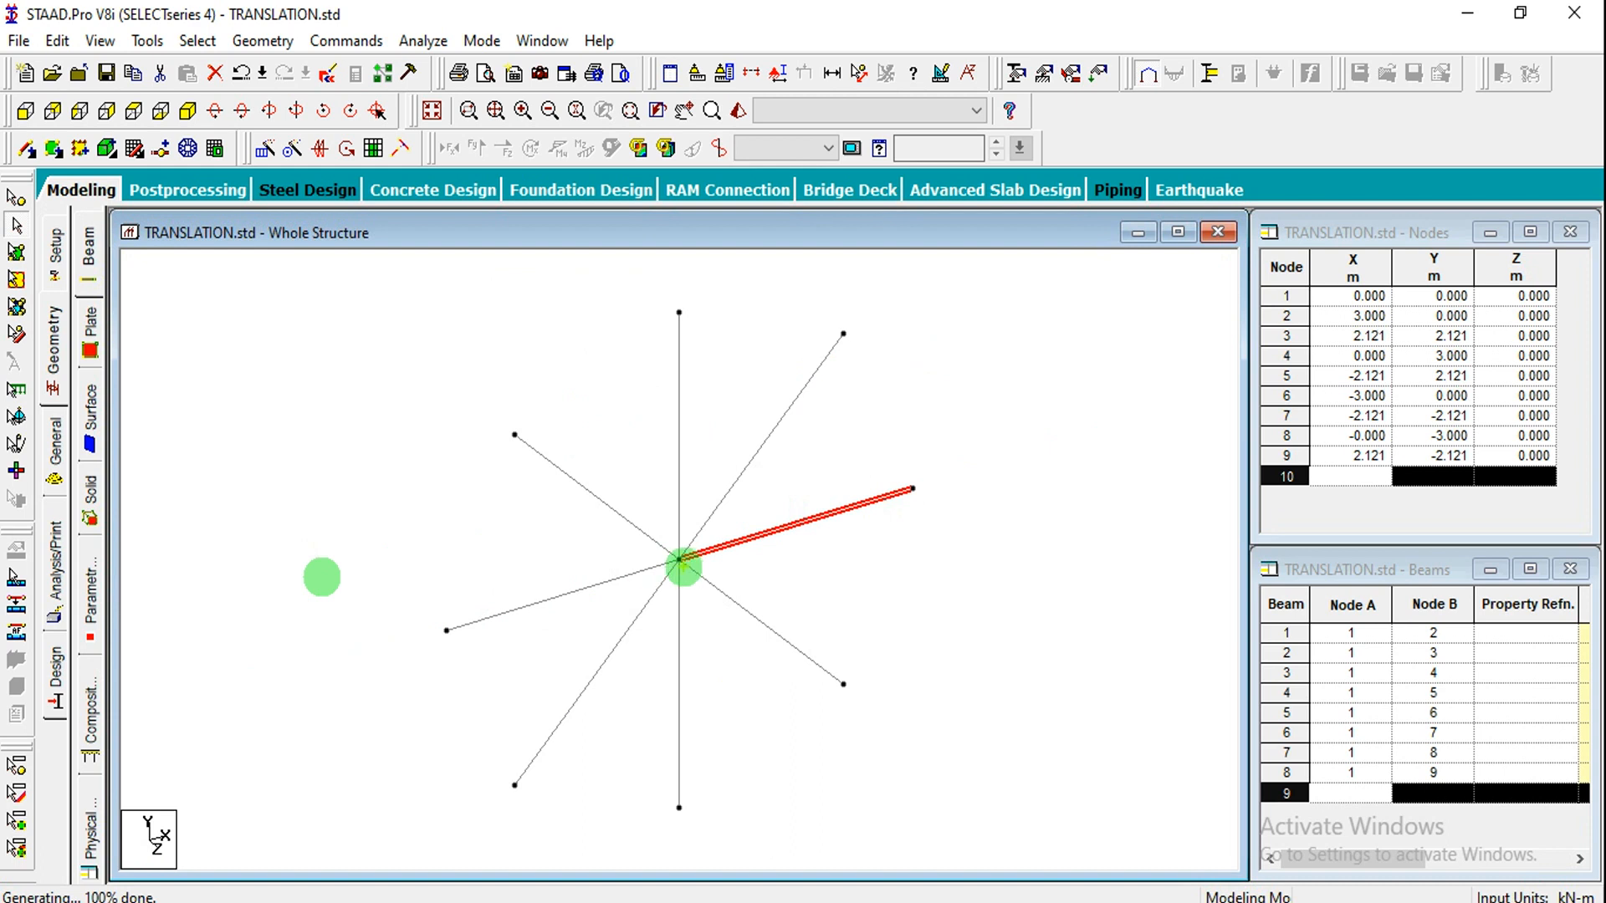
{"action": "left_click_drag", "start_coordinate": [680, 566], "coordinate": [839, 707]}
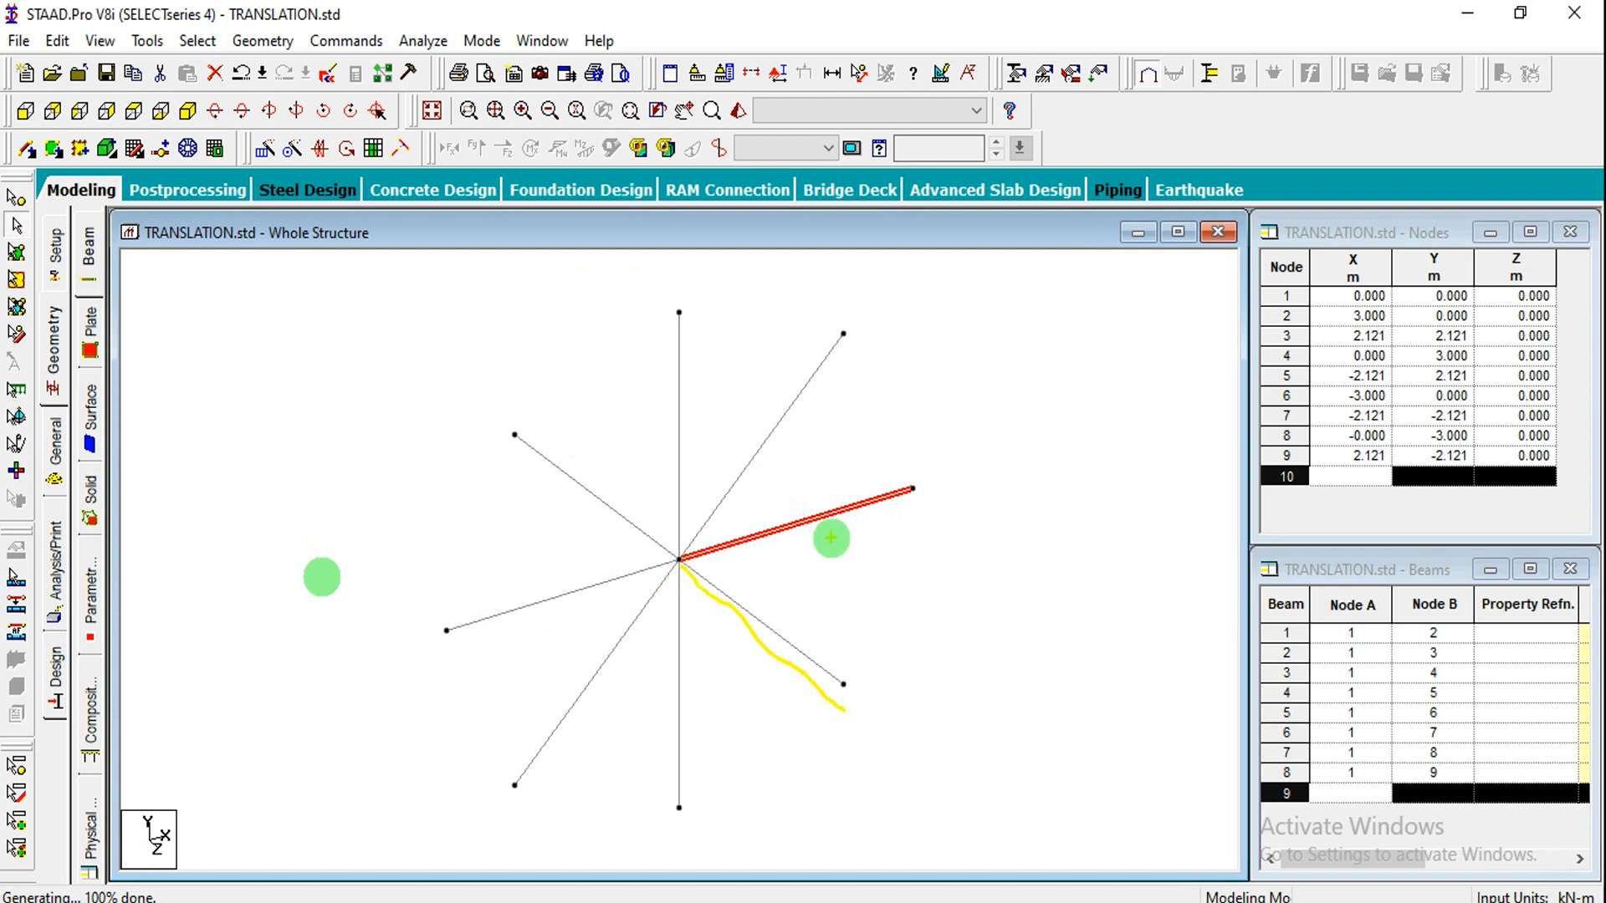
{"action": "left_click_drag", "start_coordinate": [680, 565], "coordinate": [430, 456]}
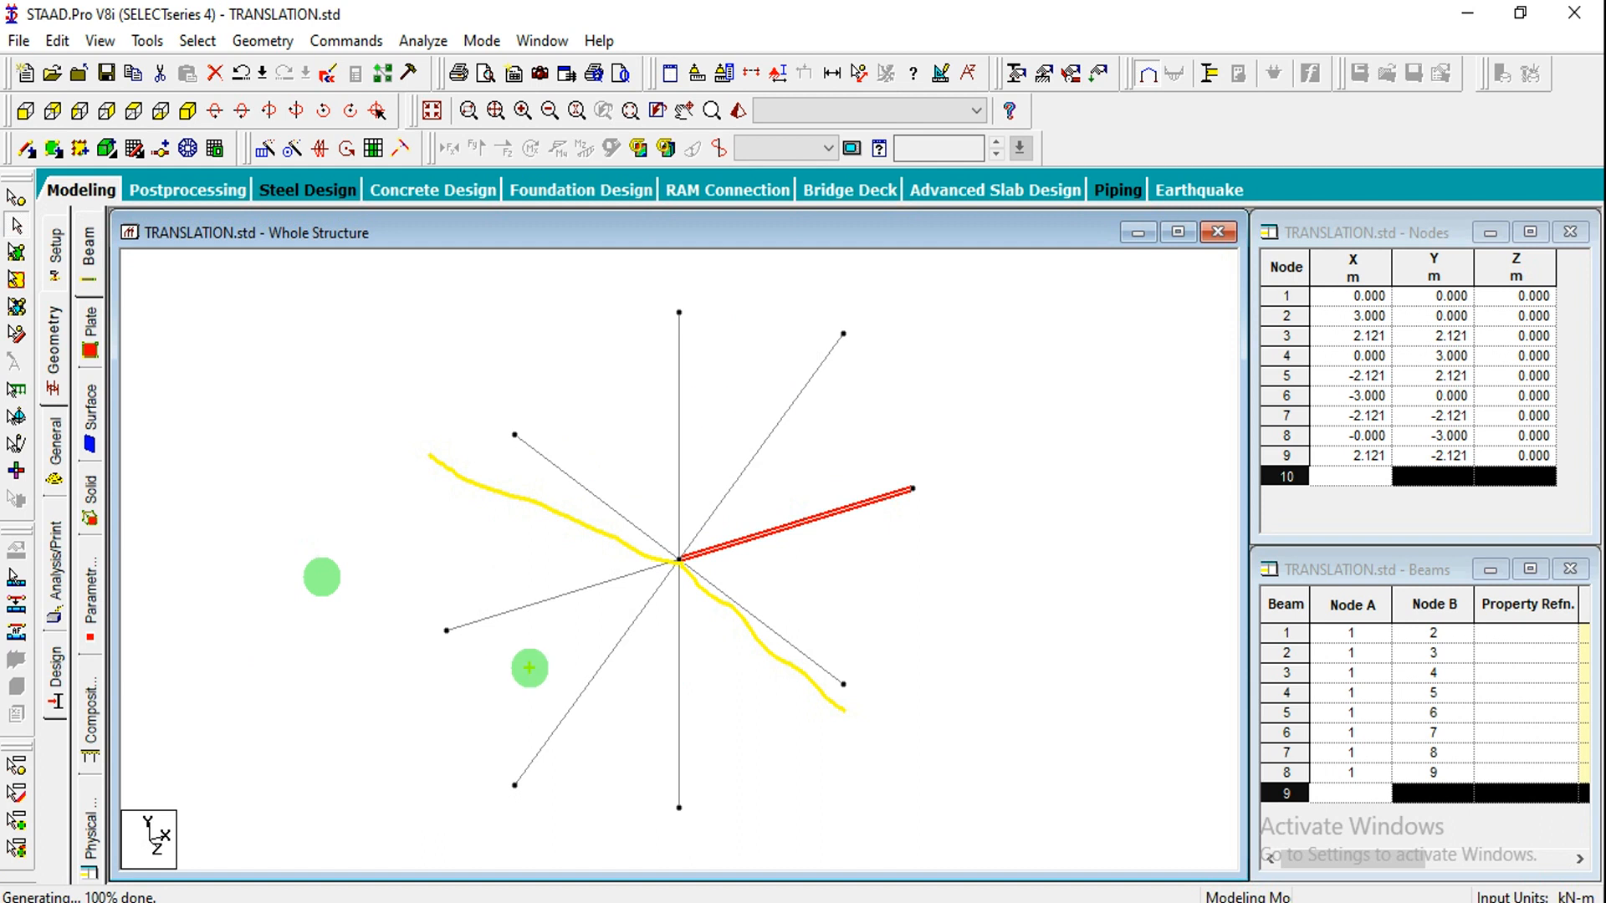
{"action": "key", "text": "ctrl"}
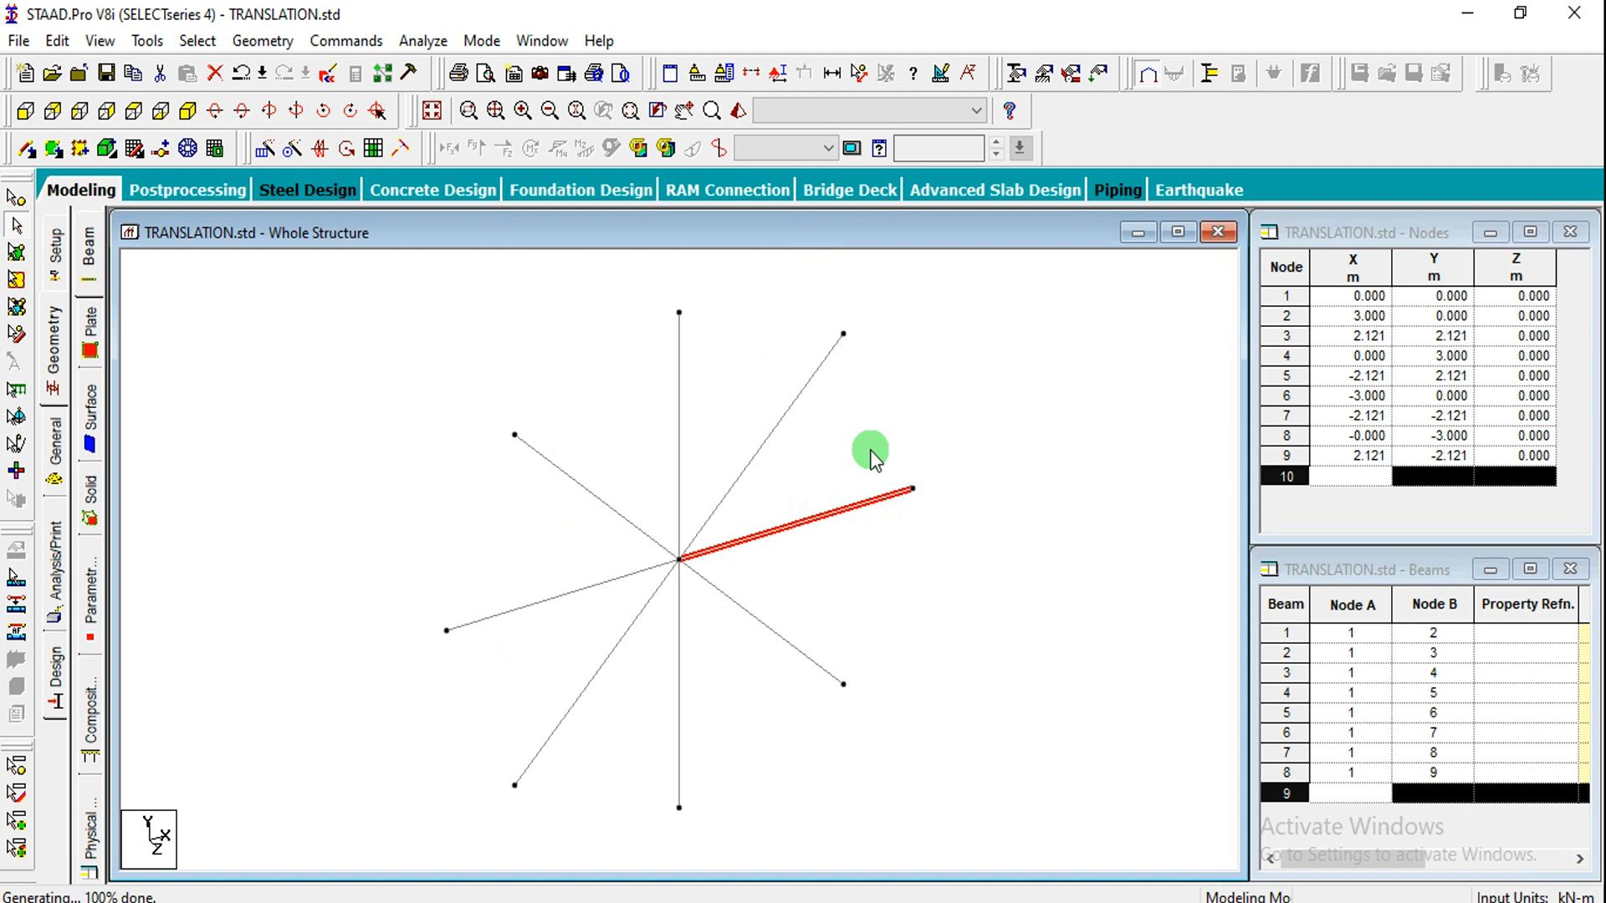
Step: Undo the last circular repeat and generate a linked 180-degree circular repeat about the Y axis through the beam's start node, with 8 steps
{"action": "key", "text": "ctrl+z"}
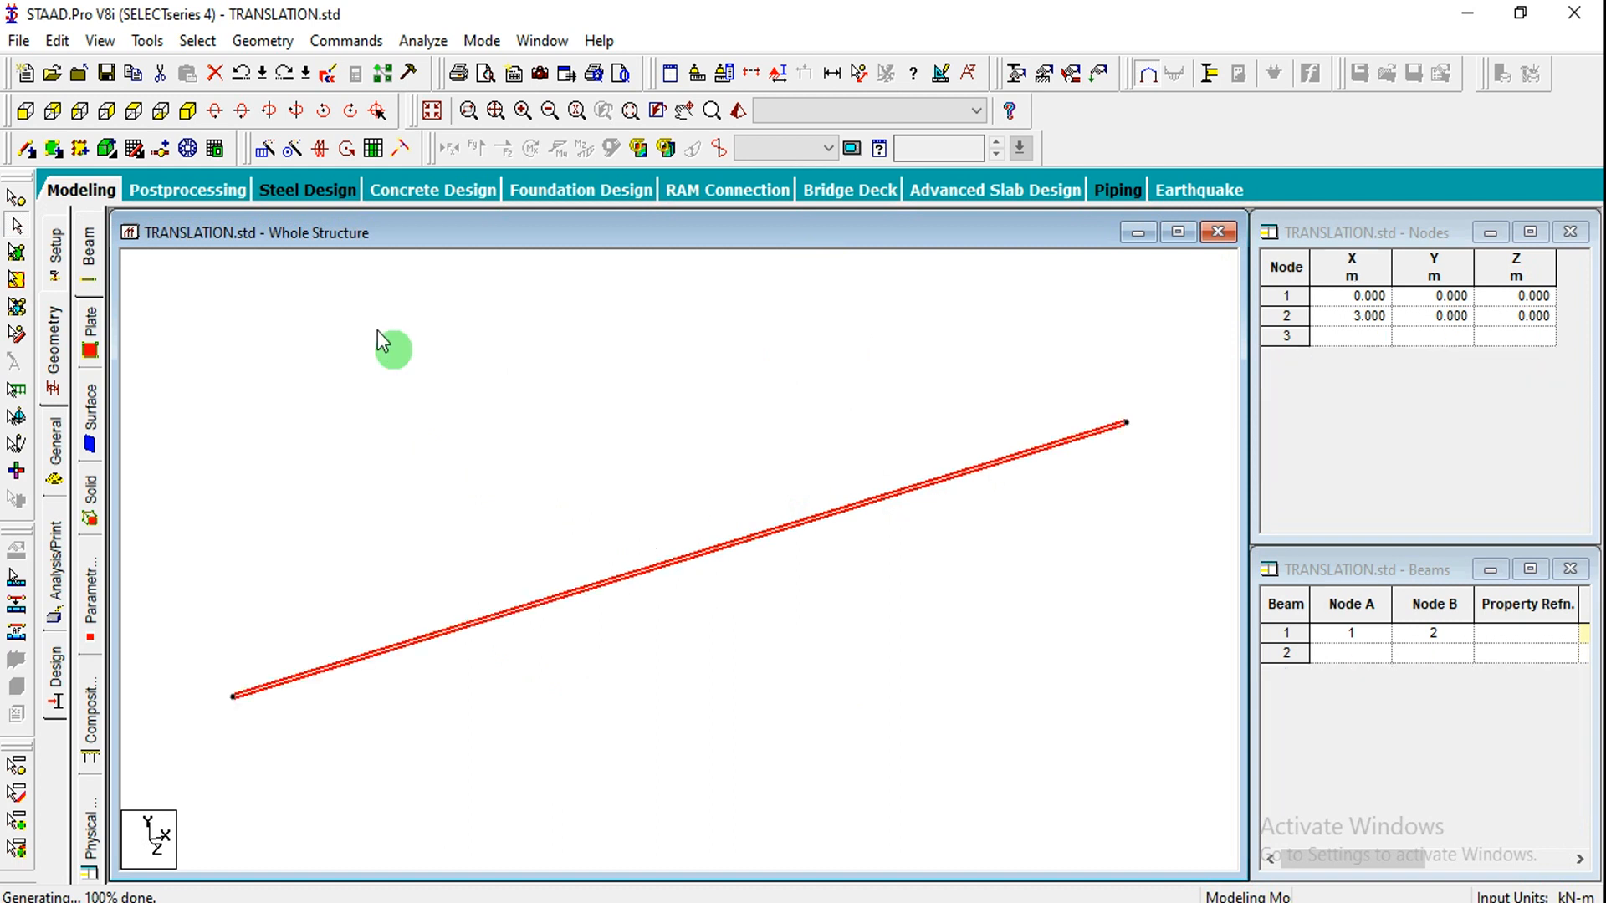
{"action": "left_click", "coordinate": [290, 151]}
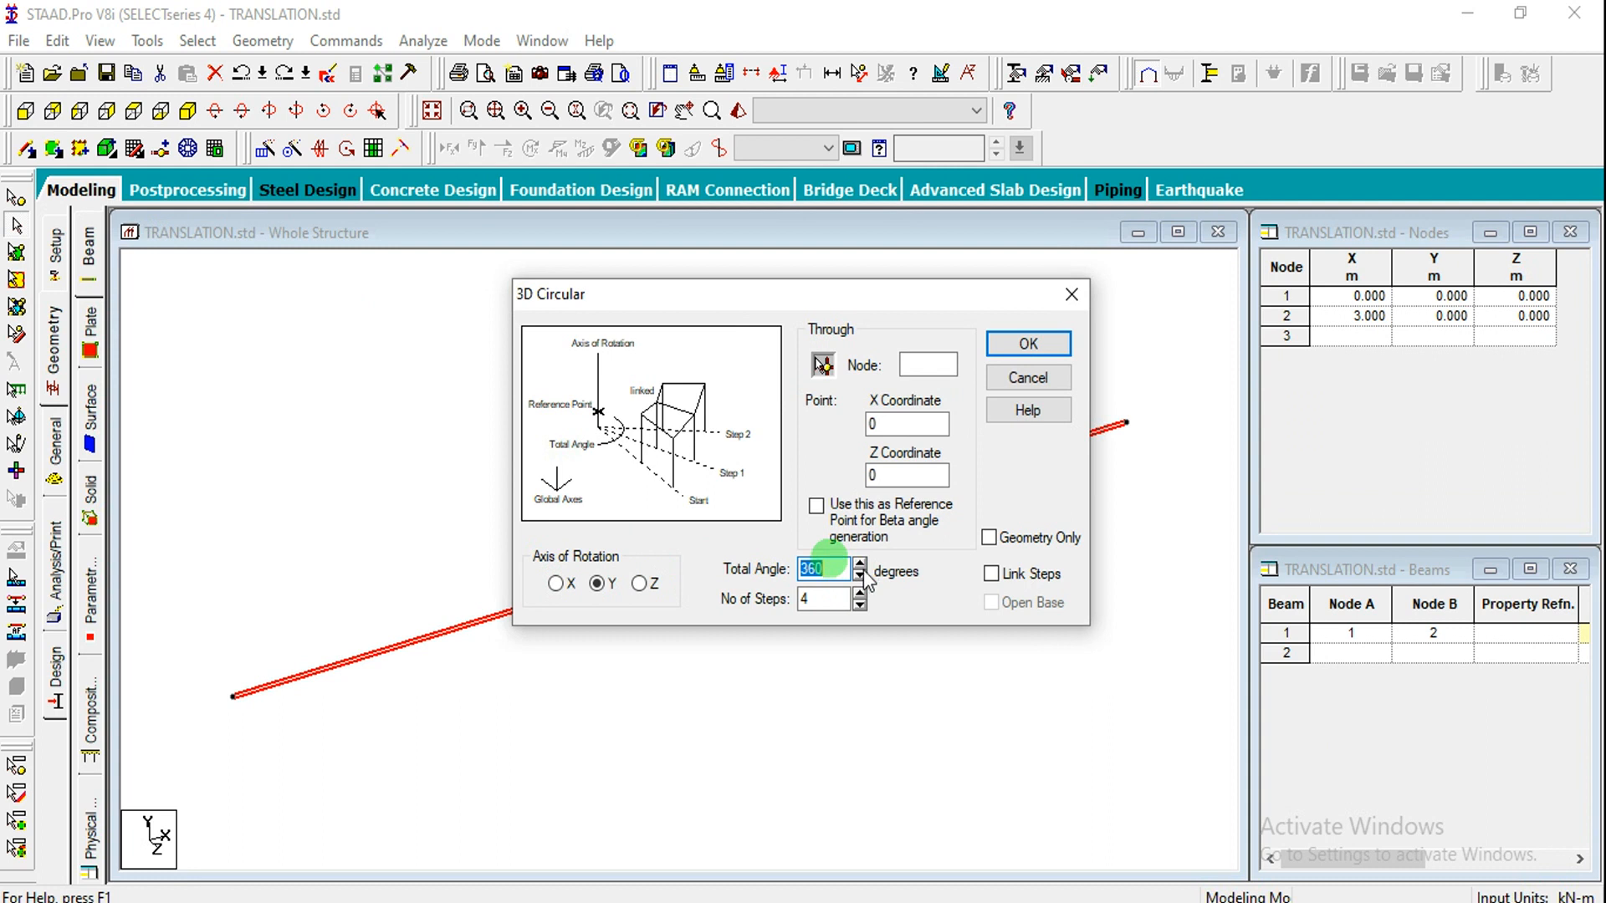
{"action": "double_click", "coordinate": [825, 599]}
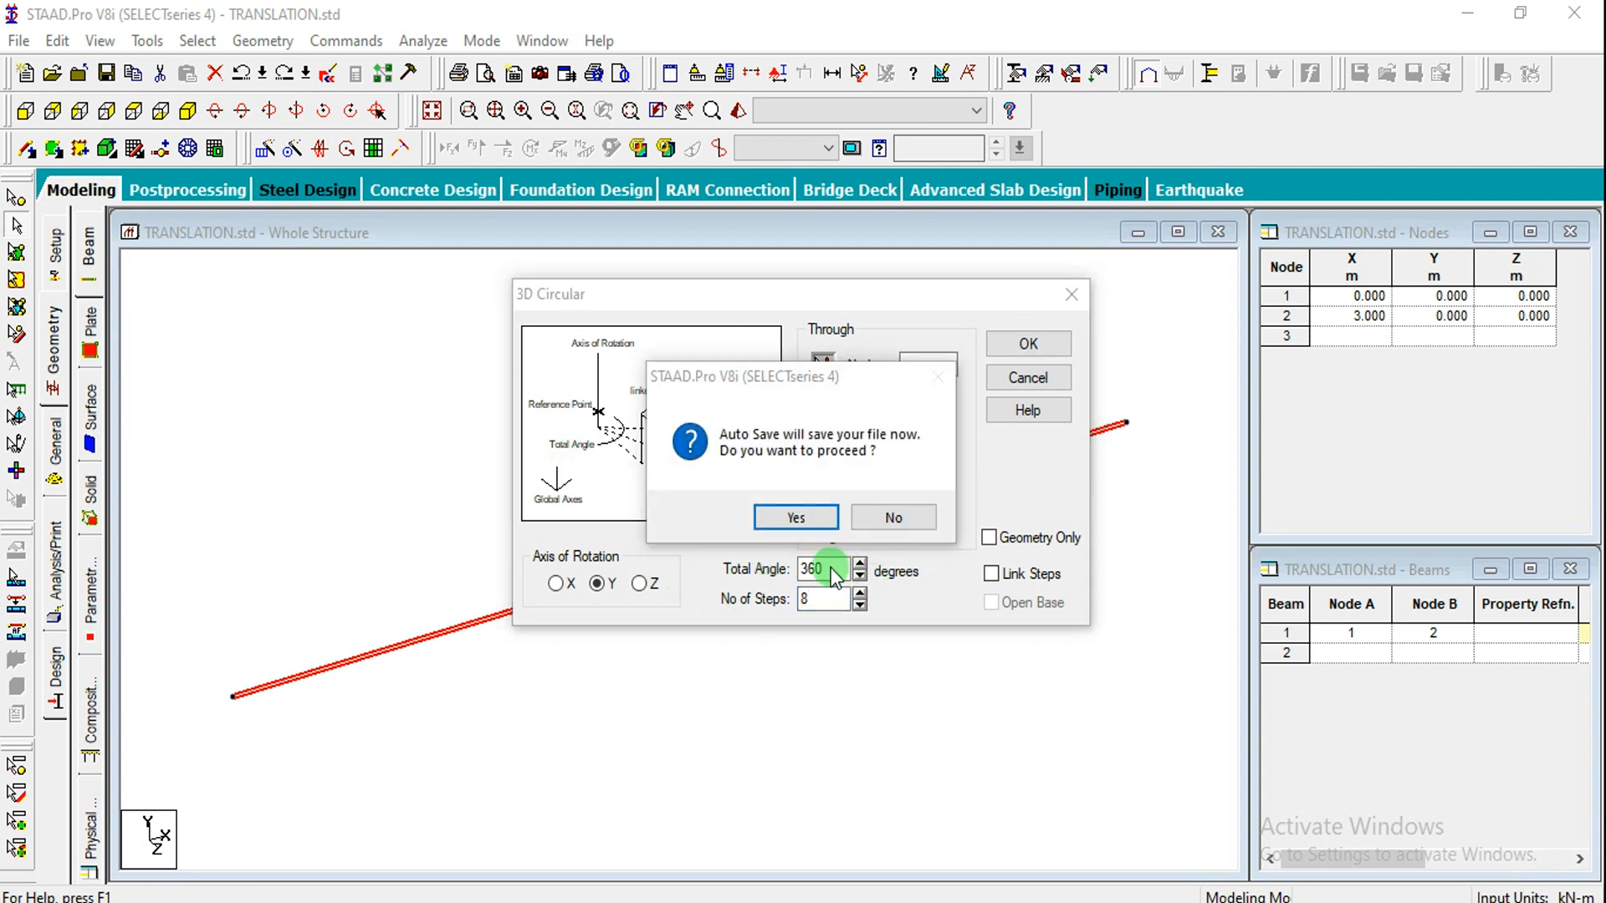
{"action": "key", "text": "Return"}
{"action": "key", "text": "Return"}
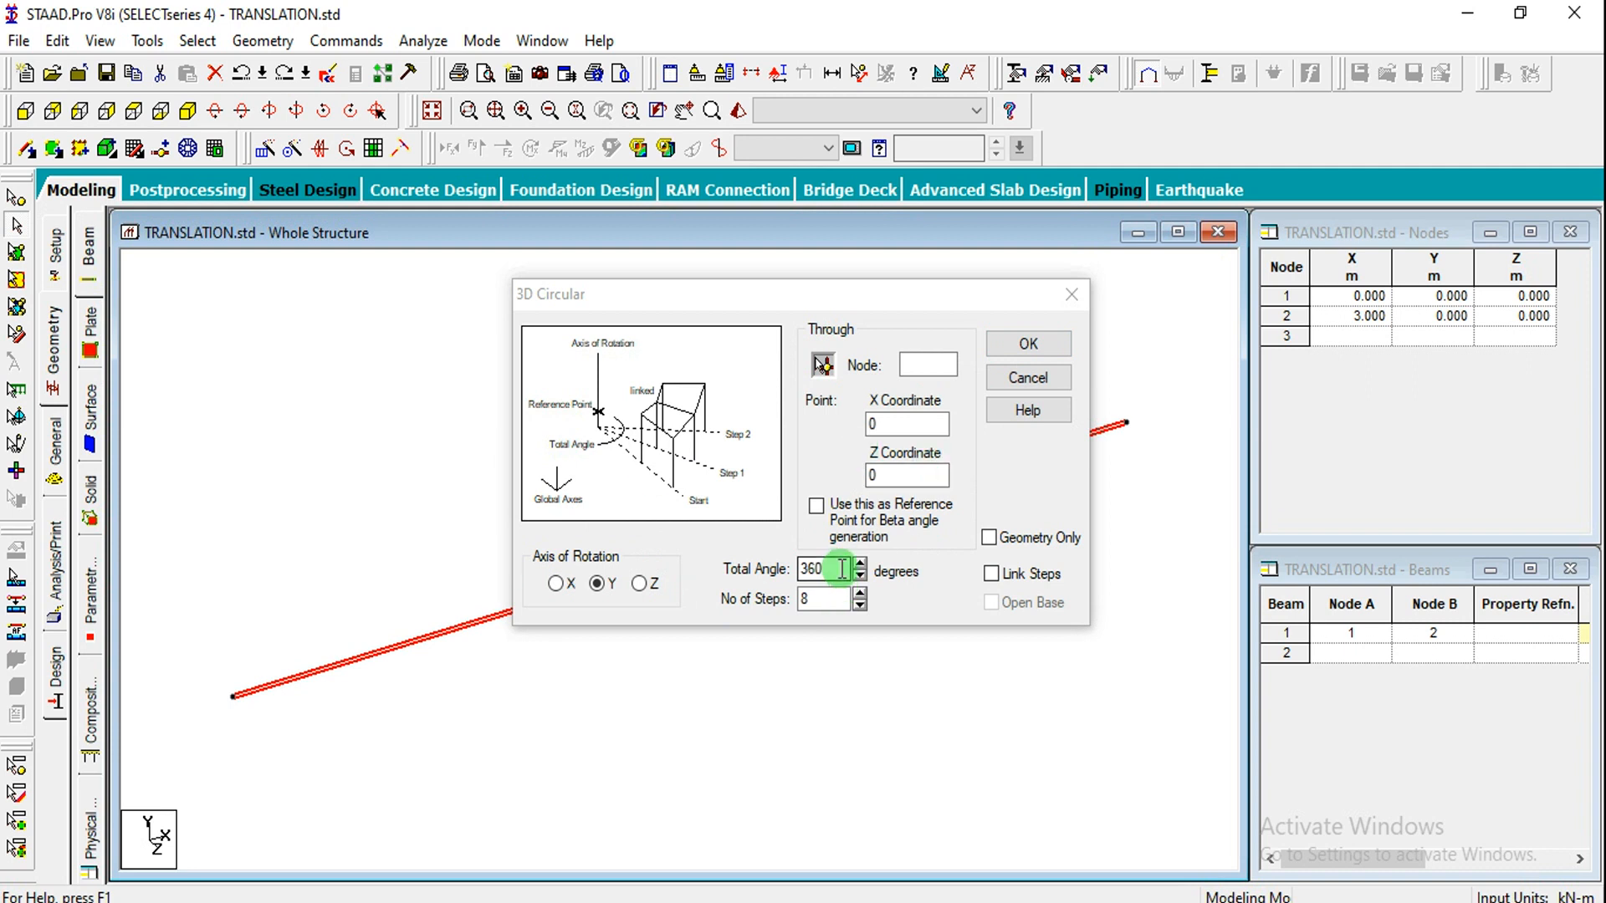
{"action": "left_click", "coordinate": [641, 623]}
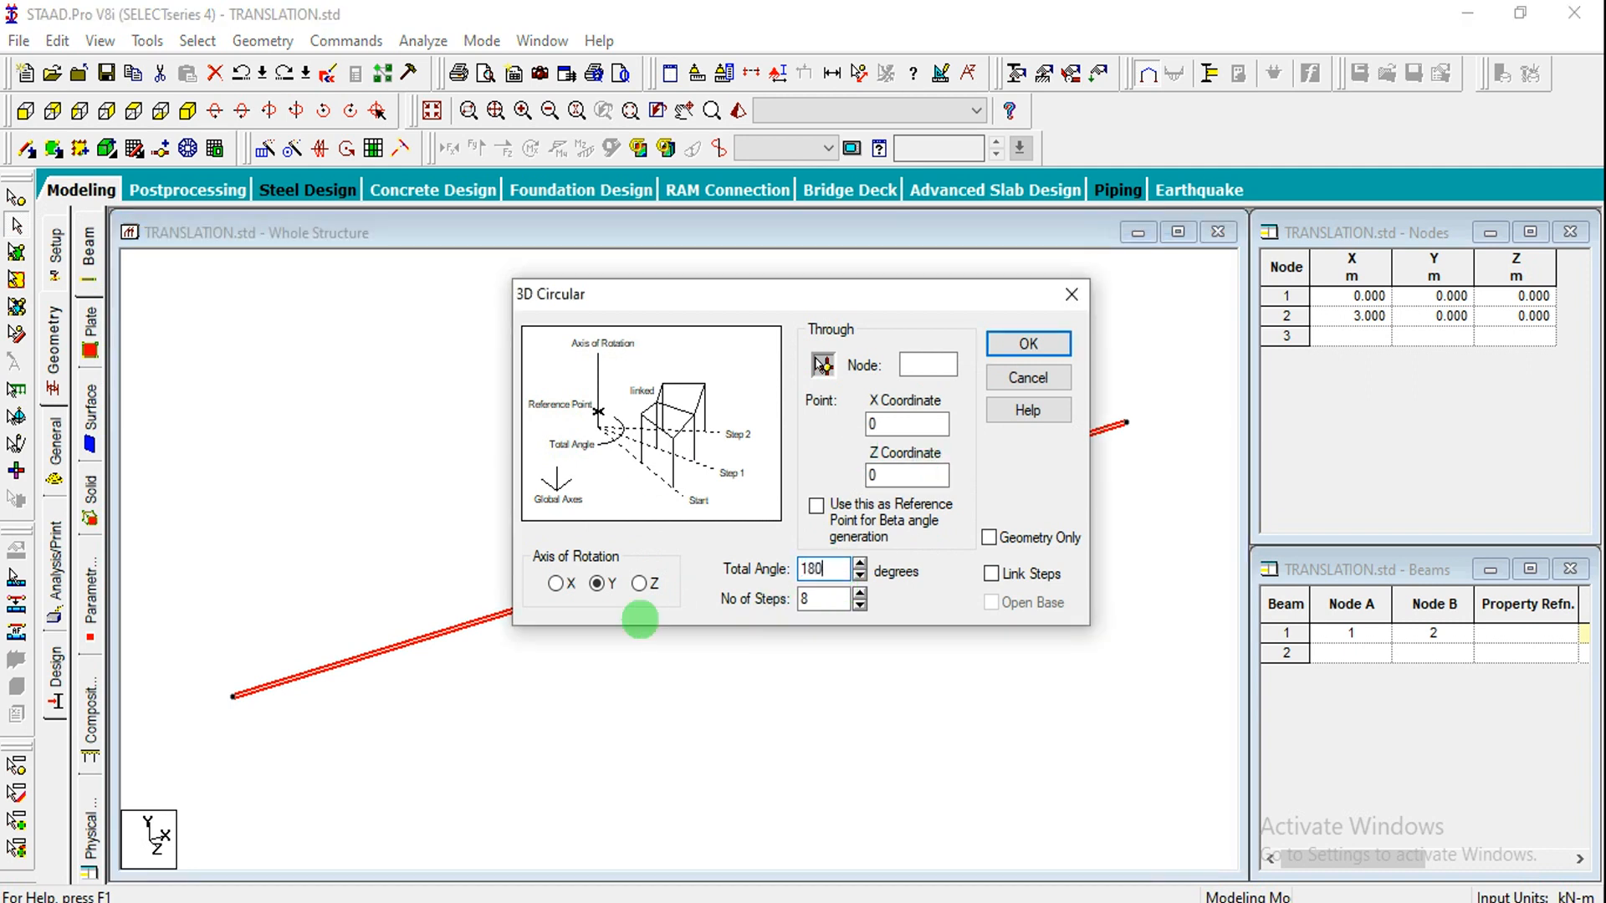
{"action": "left_click", "coordinate": [994, 576]}
{"action": "left_click", "coordinate": [823, 365]}
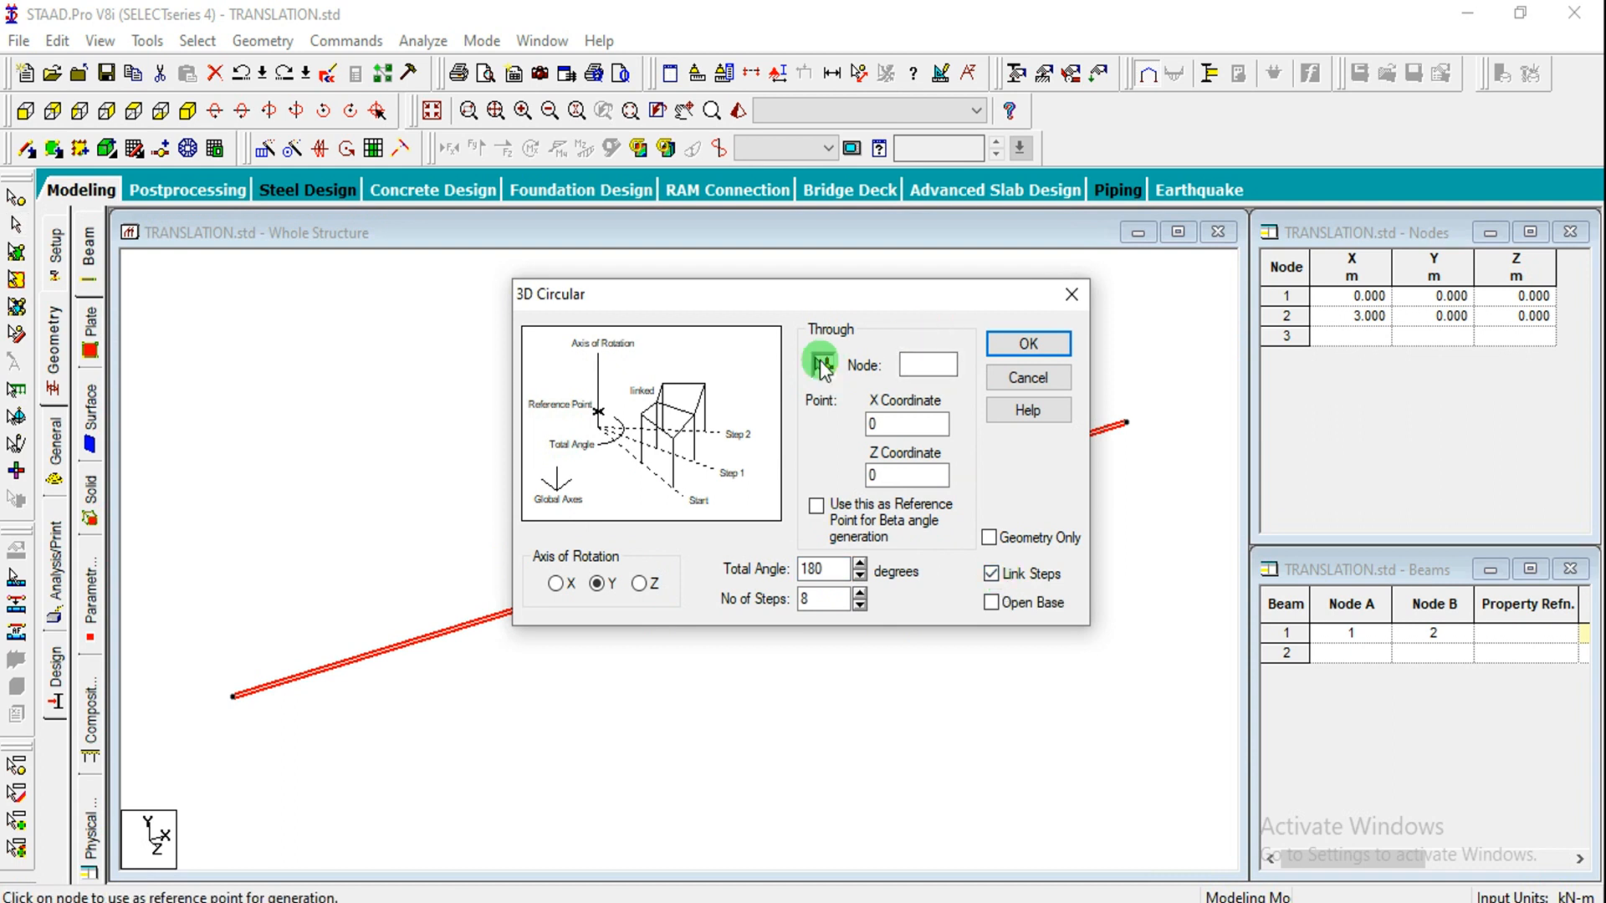
{"action": "left_click", "coordinate": [236, 699]}
{"action": "left_click", "coordinate": [1021, 348]}
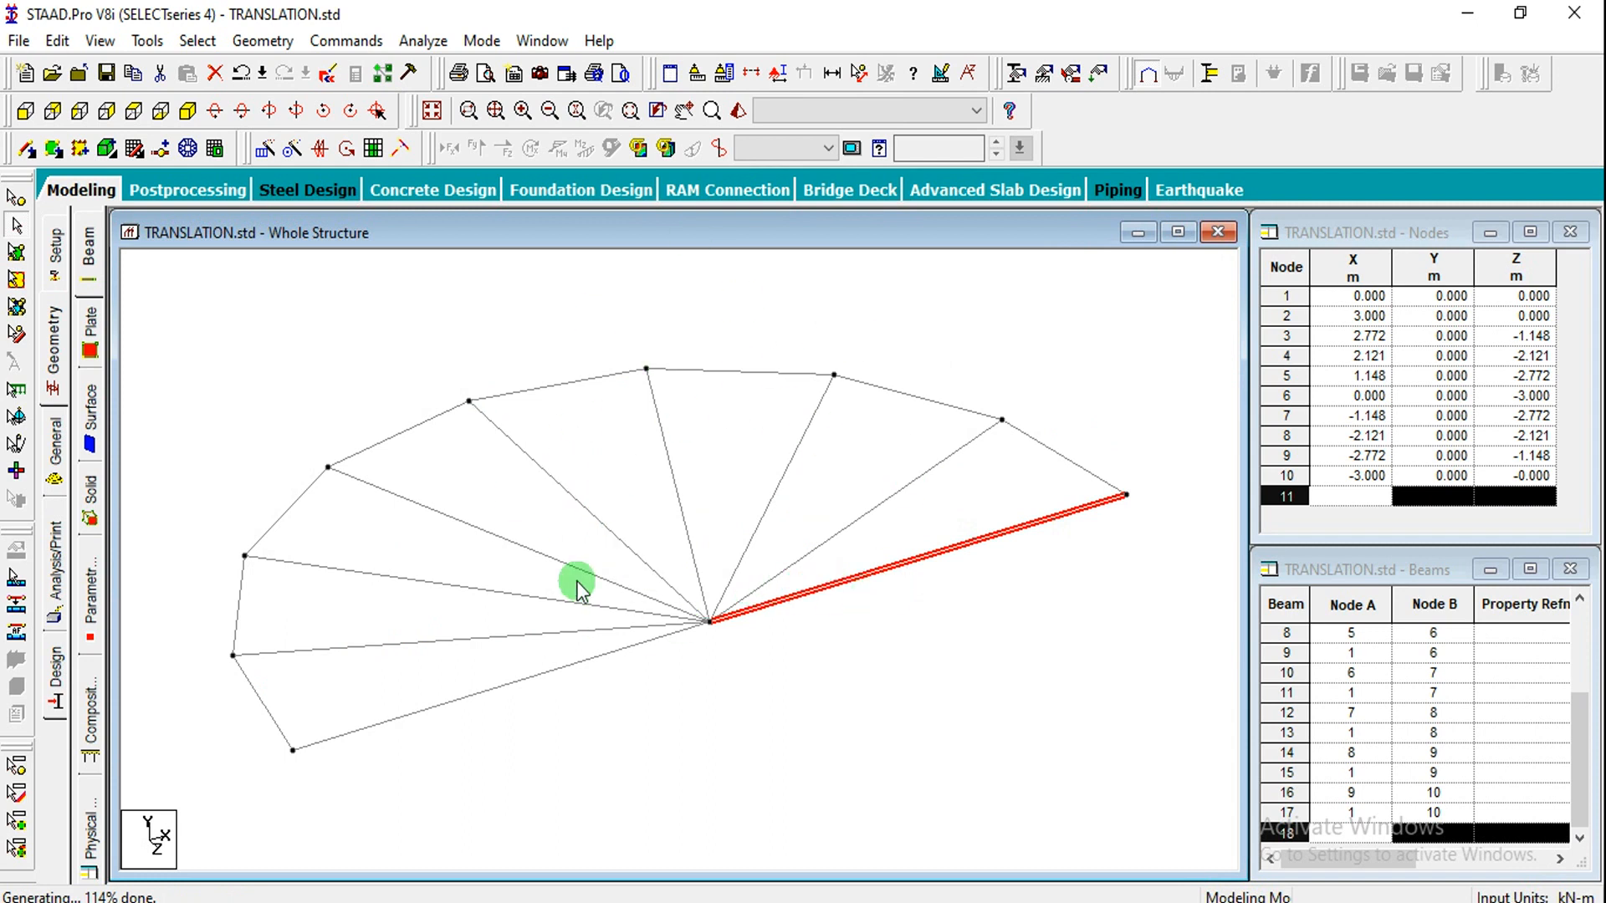
Step: Draw a separate beam on the snap grid along the X axis from X = 5 m to X = 8 m
{"action": "left_click", "coordinate": [616, 498]}
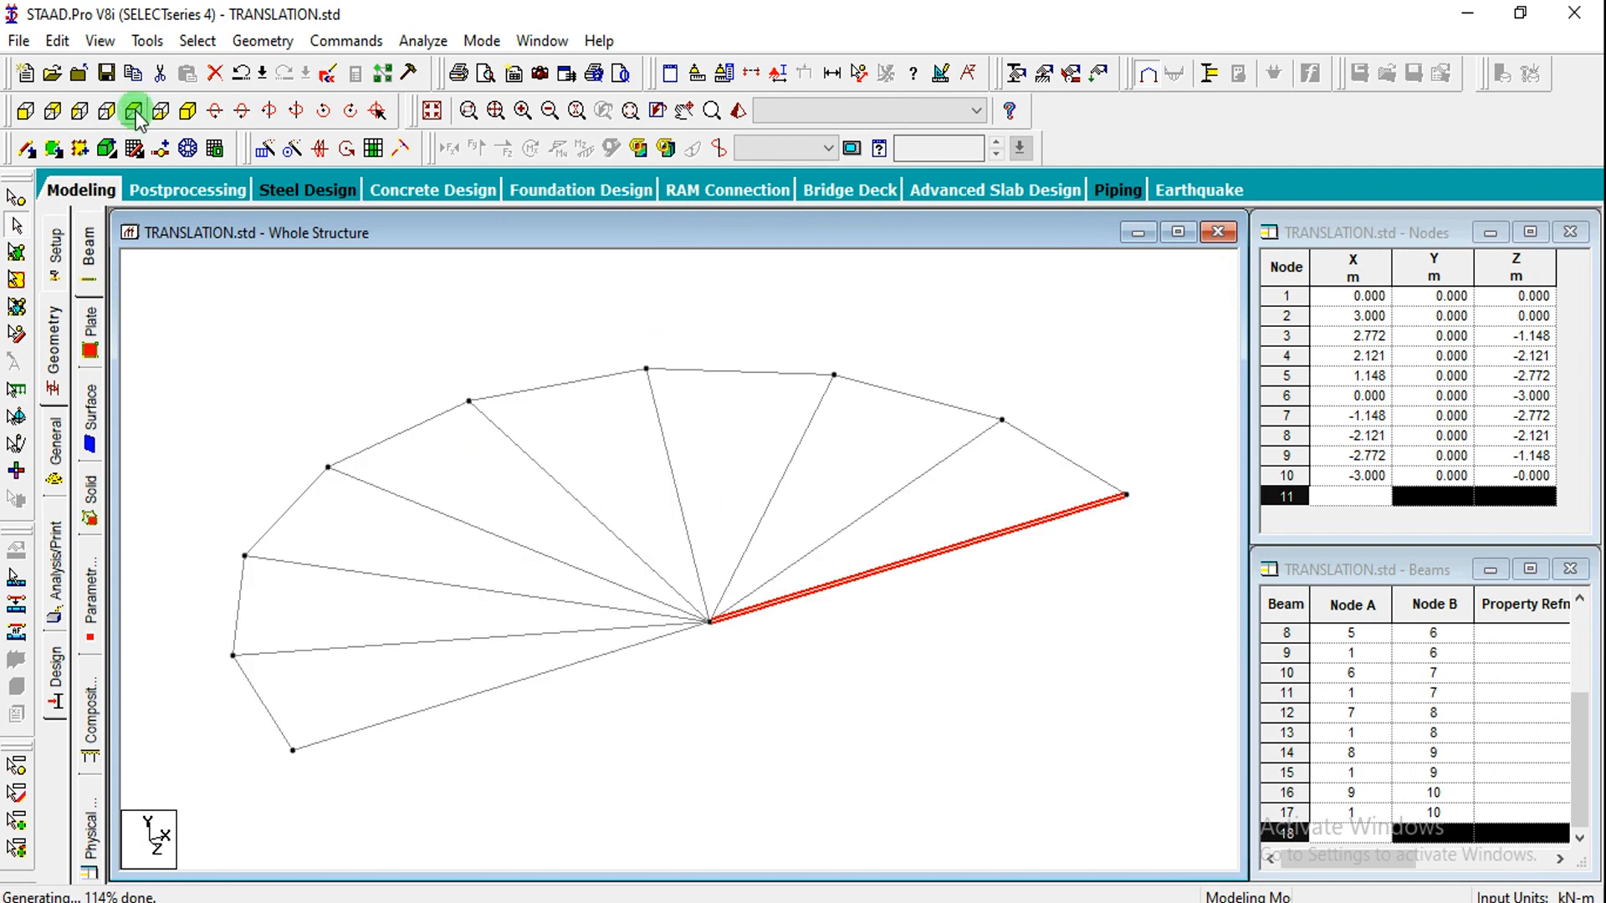
{"action": "left_click", "coordinate": [133, 149]}
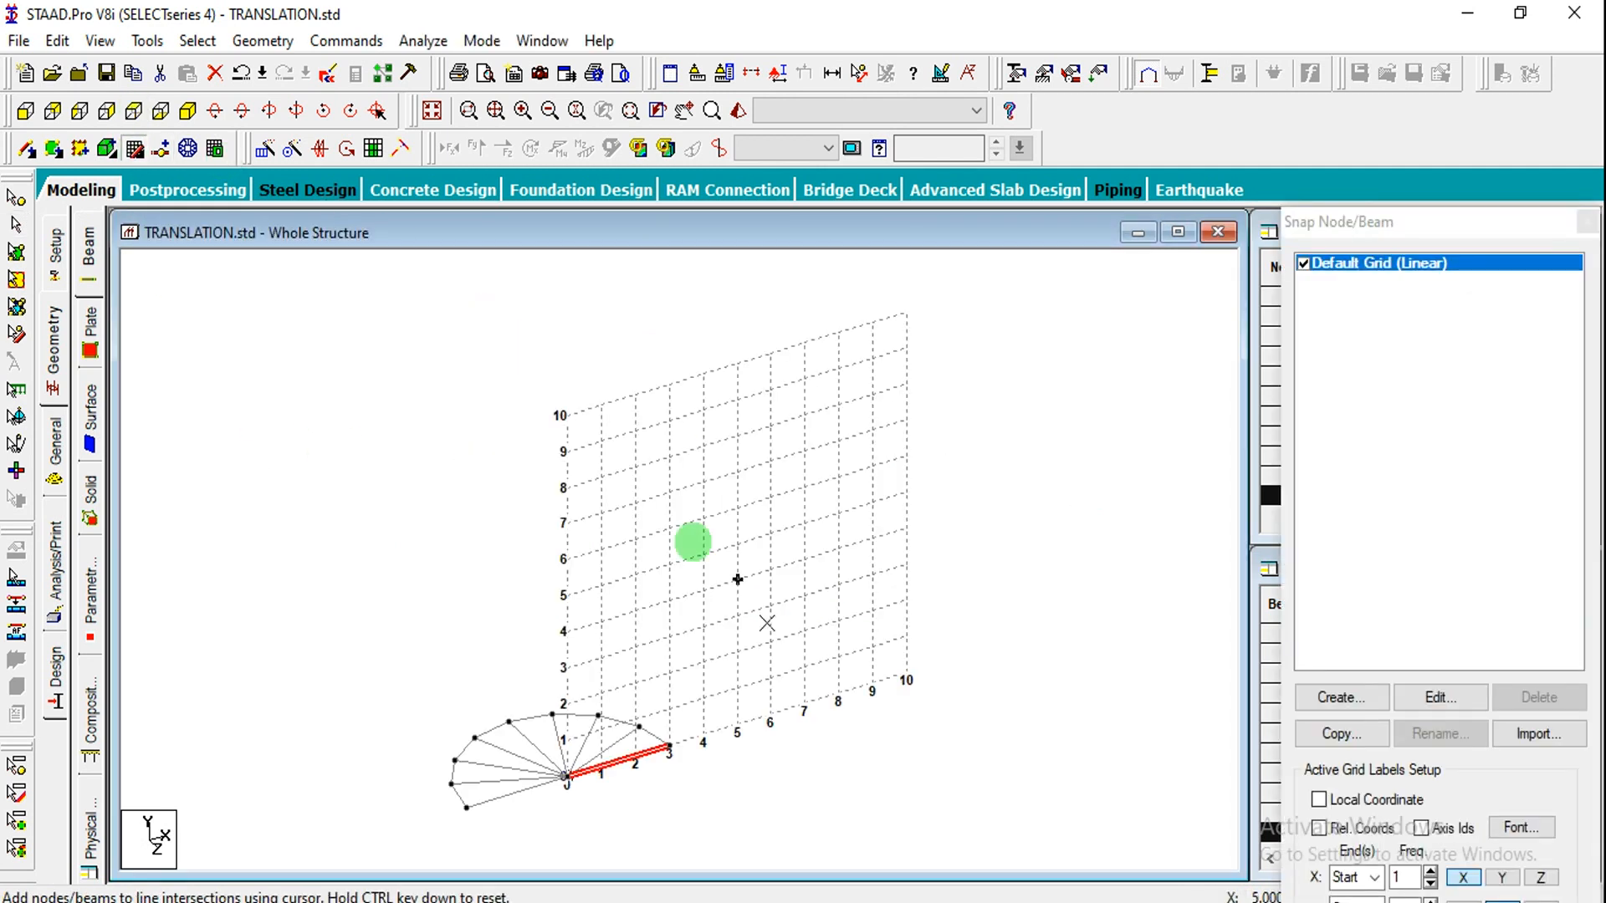
{"action": "left_click", "coordinate": [737, 724]}
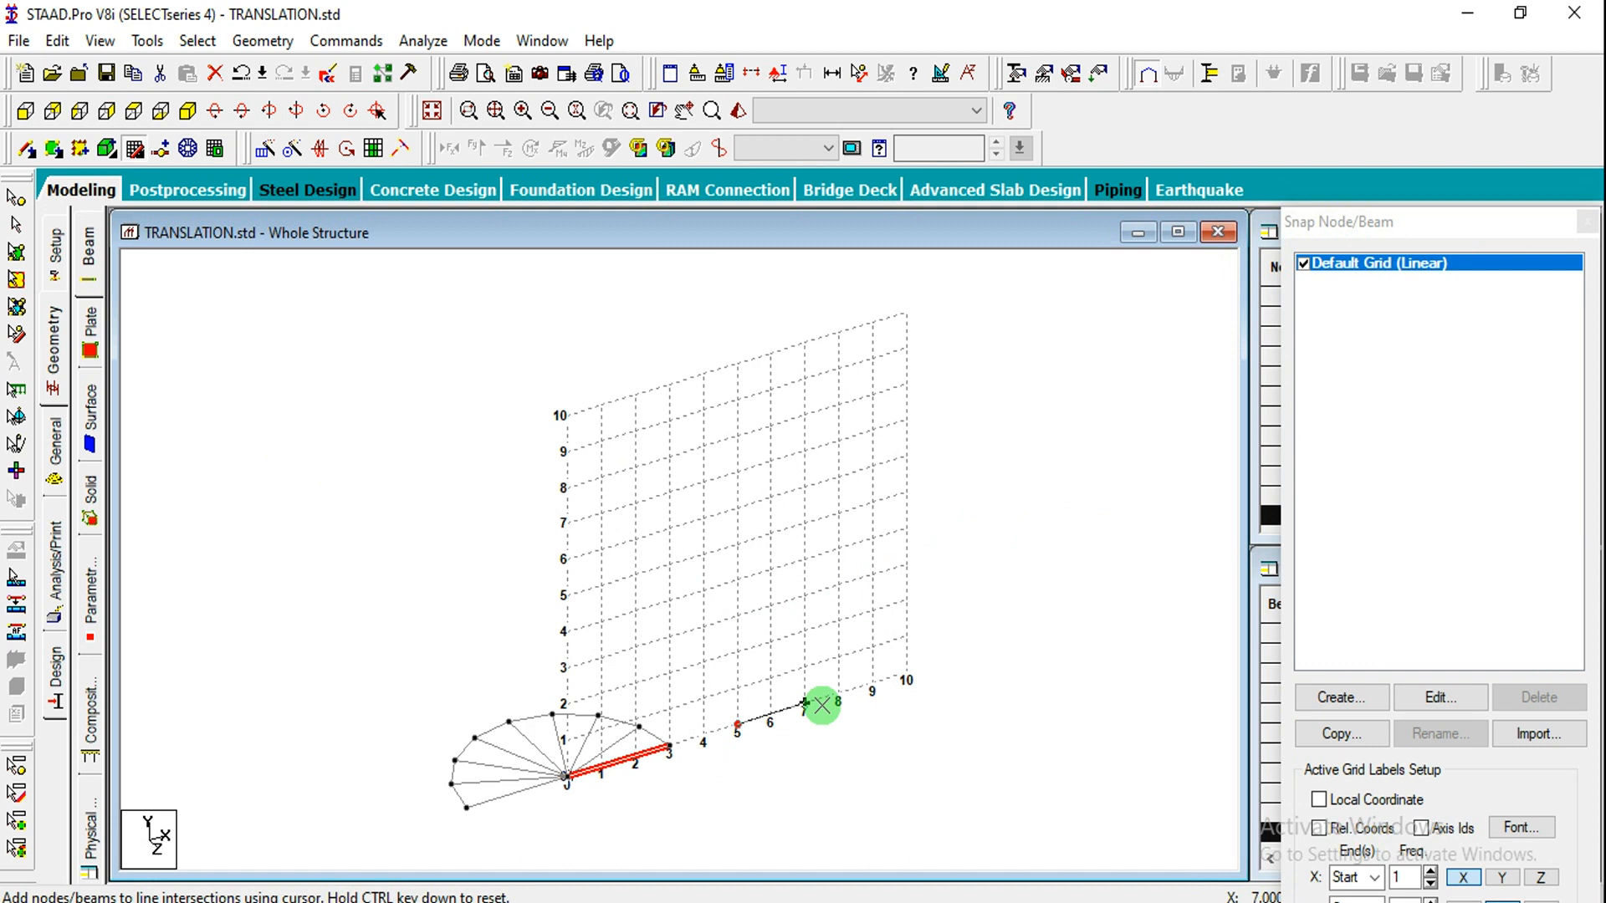
{"action": "left_click", "coordinate": [837, 695]}
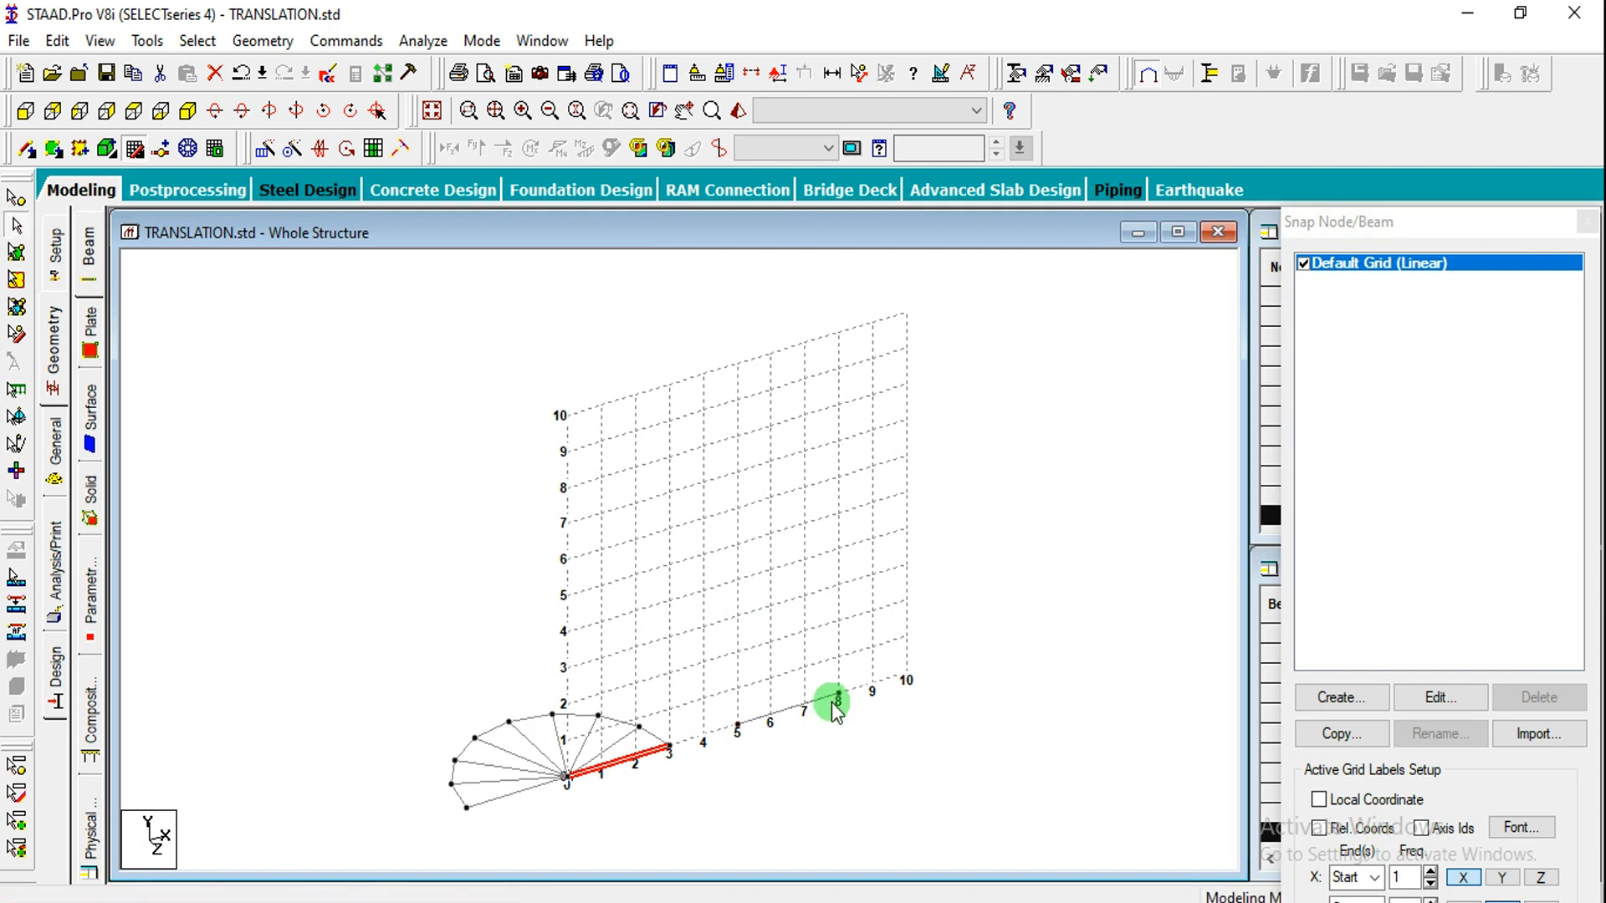
Step: Extend the default linear grid to 14 construction lines on the right in X
{"action": "left_click", "coordinate": [1438, 697]}
{"action": "double_click", "coordinate": [1077, 632]}
{"action": "type", "text": "14"}
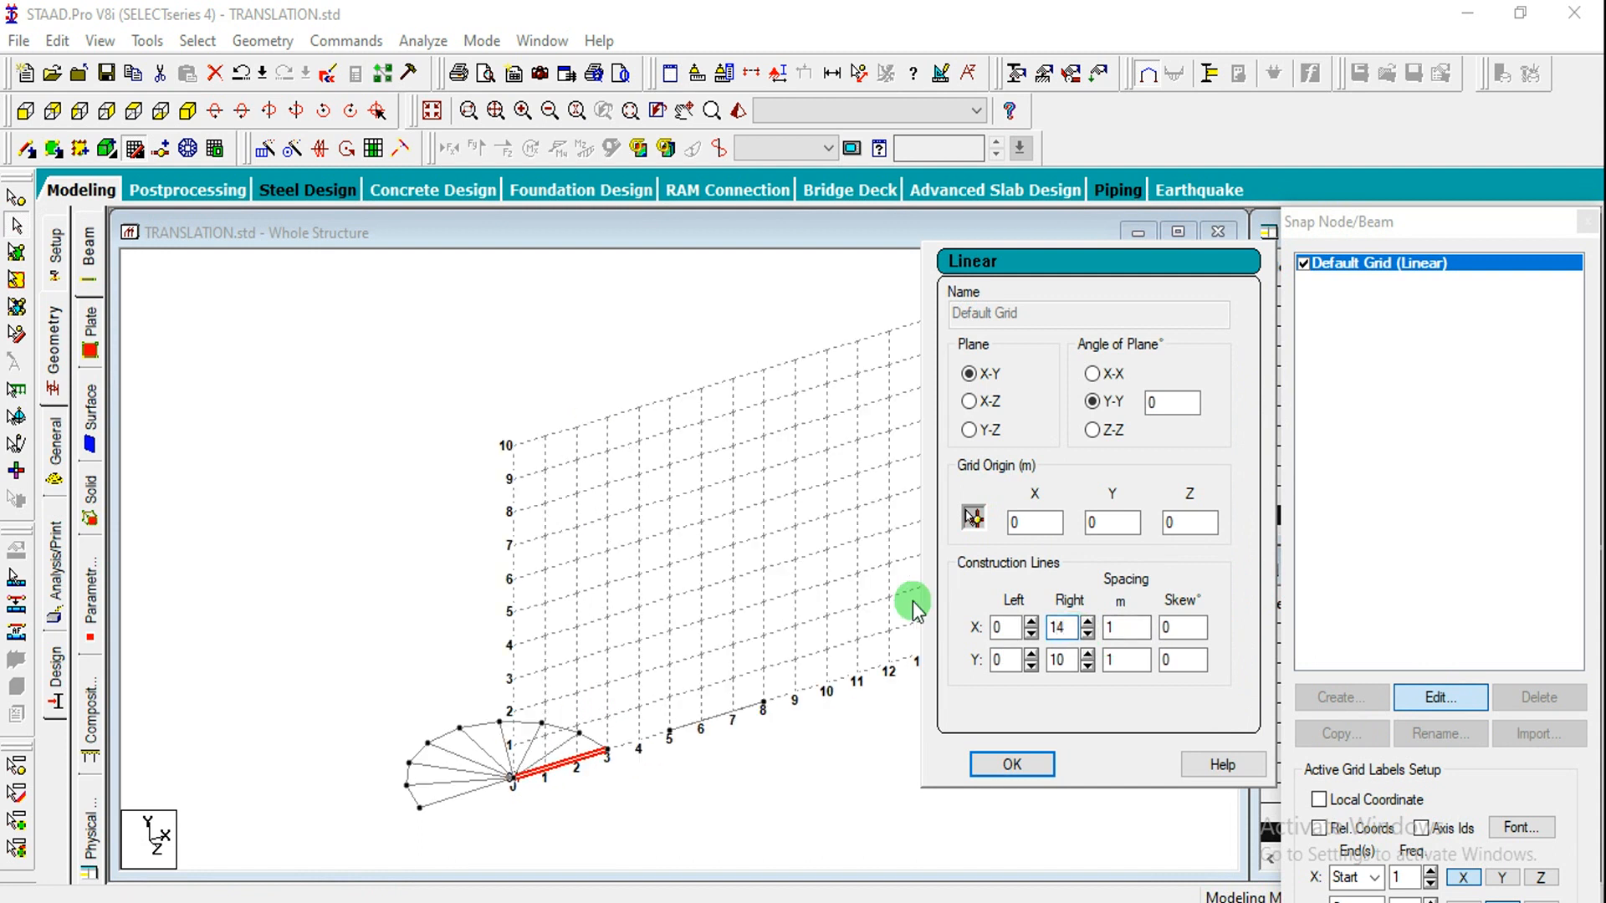
{"action": "left_click", "coordinate": [1012, 763]}
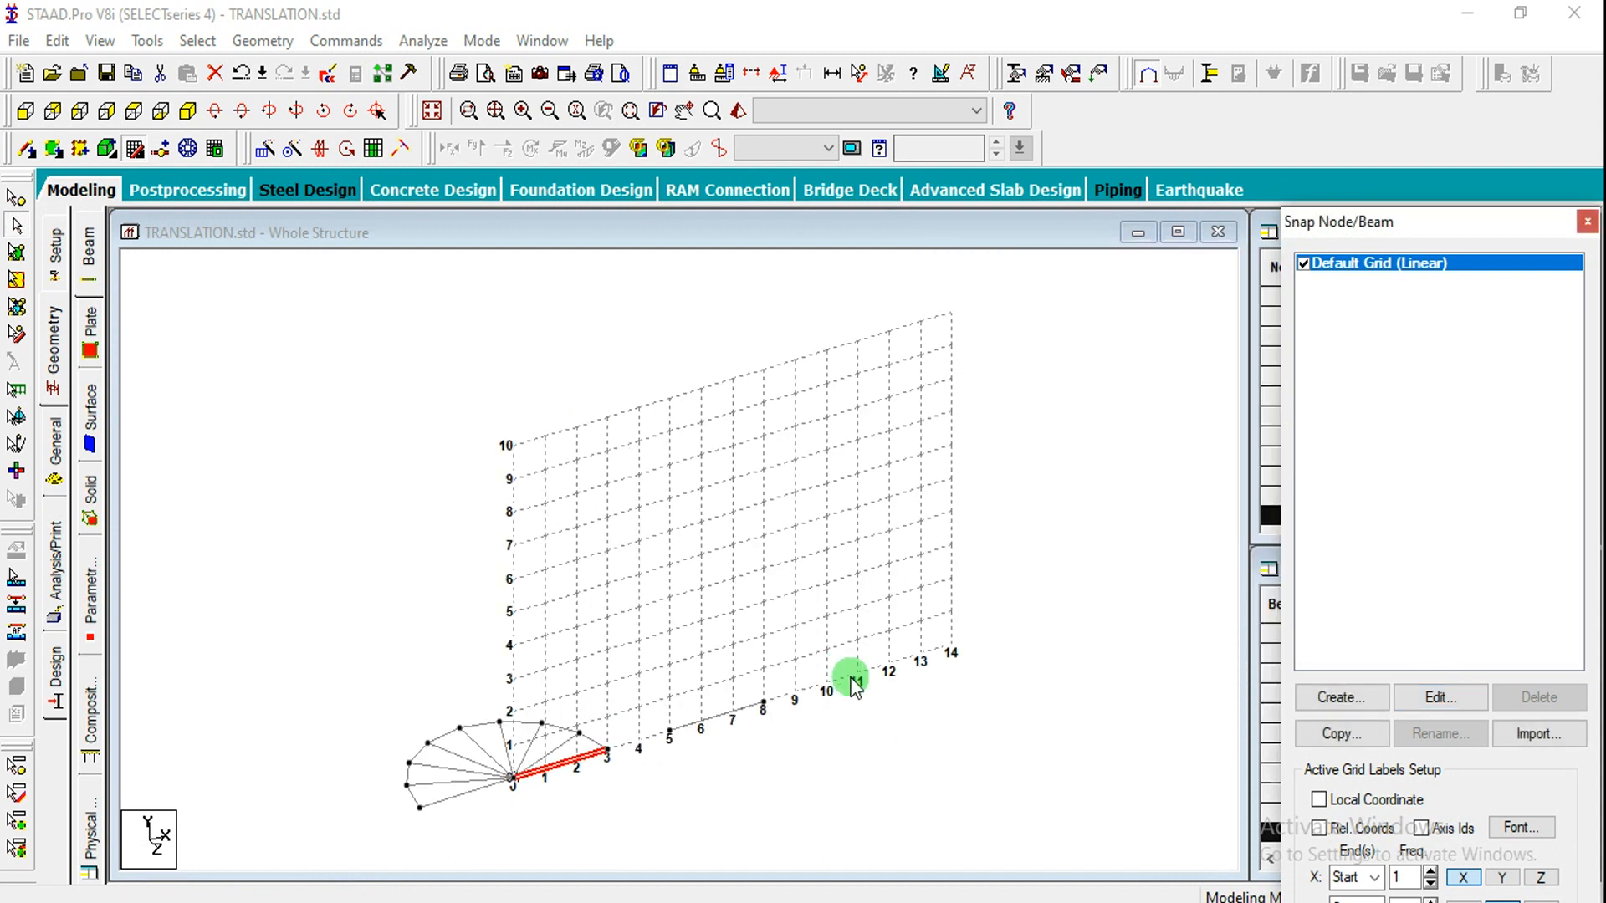
Step: Draw another beam on the snap grid along the X axis from X = 10 m to X = 13 m
{"action": "left_click", "coordinate": [853, 684]}
{"action": "left_click_drag", "start_coordinate": [1388, 238], "coordinate": [1371, 27]}
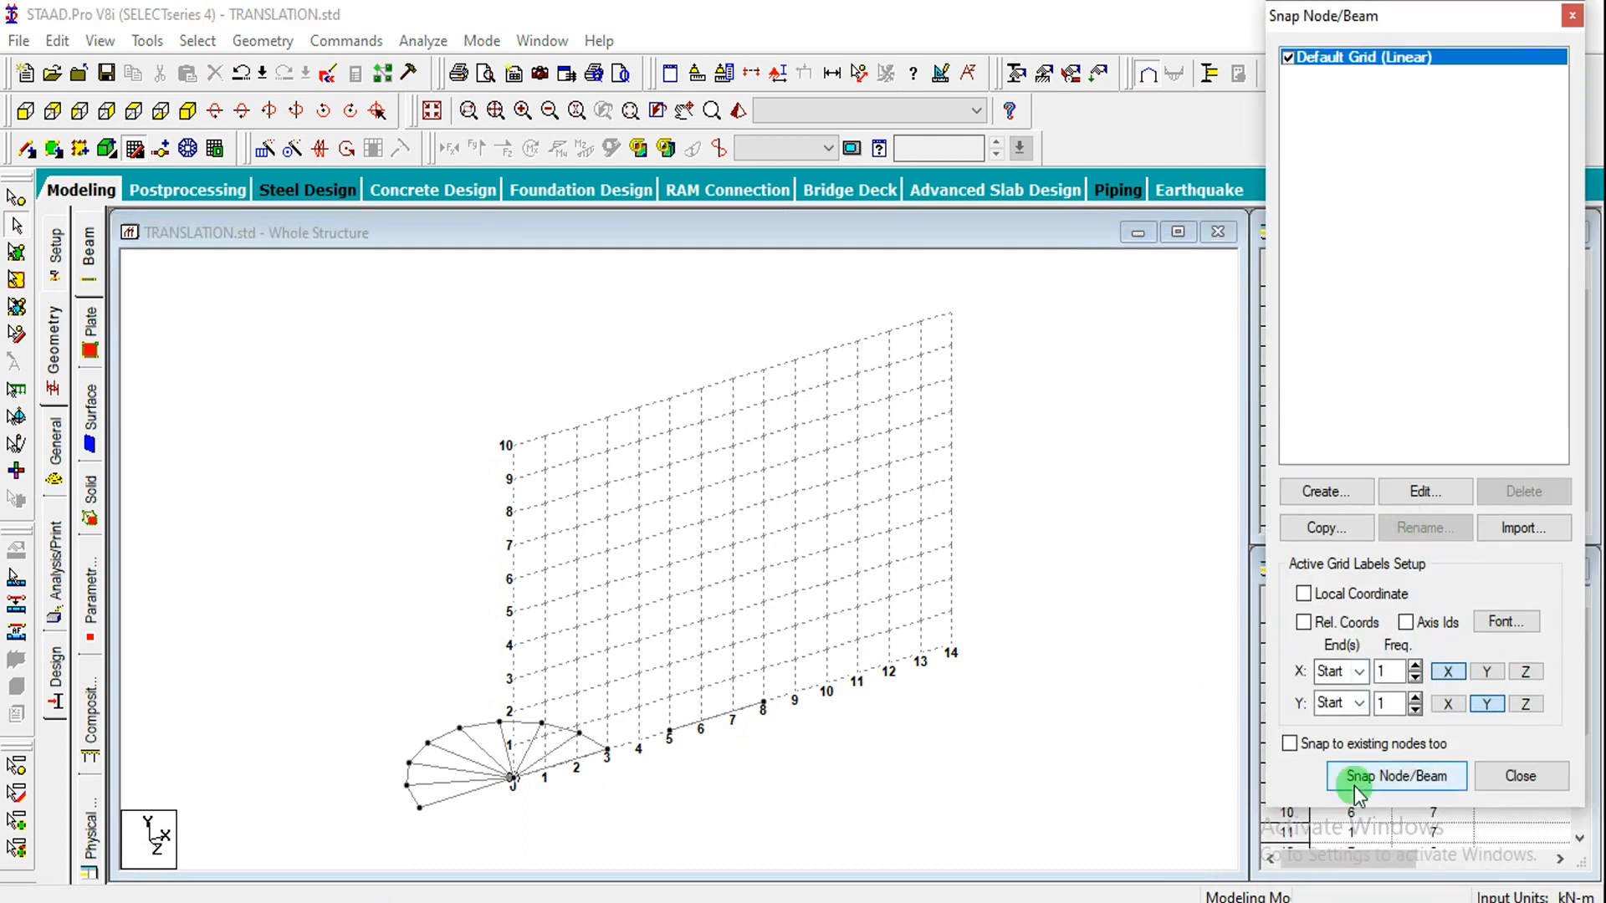
{"action": "left_click", "coordinate": [1395, 776]}
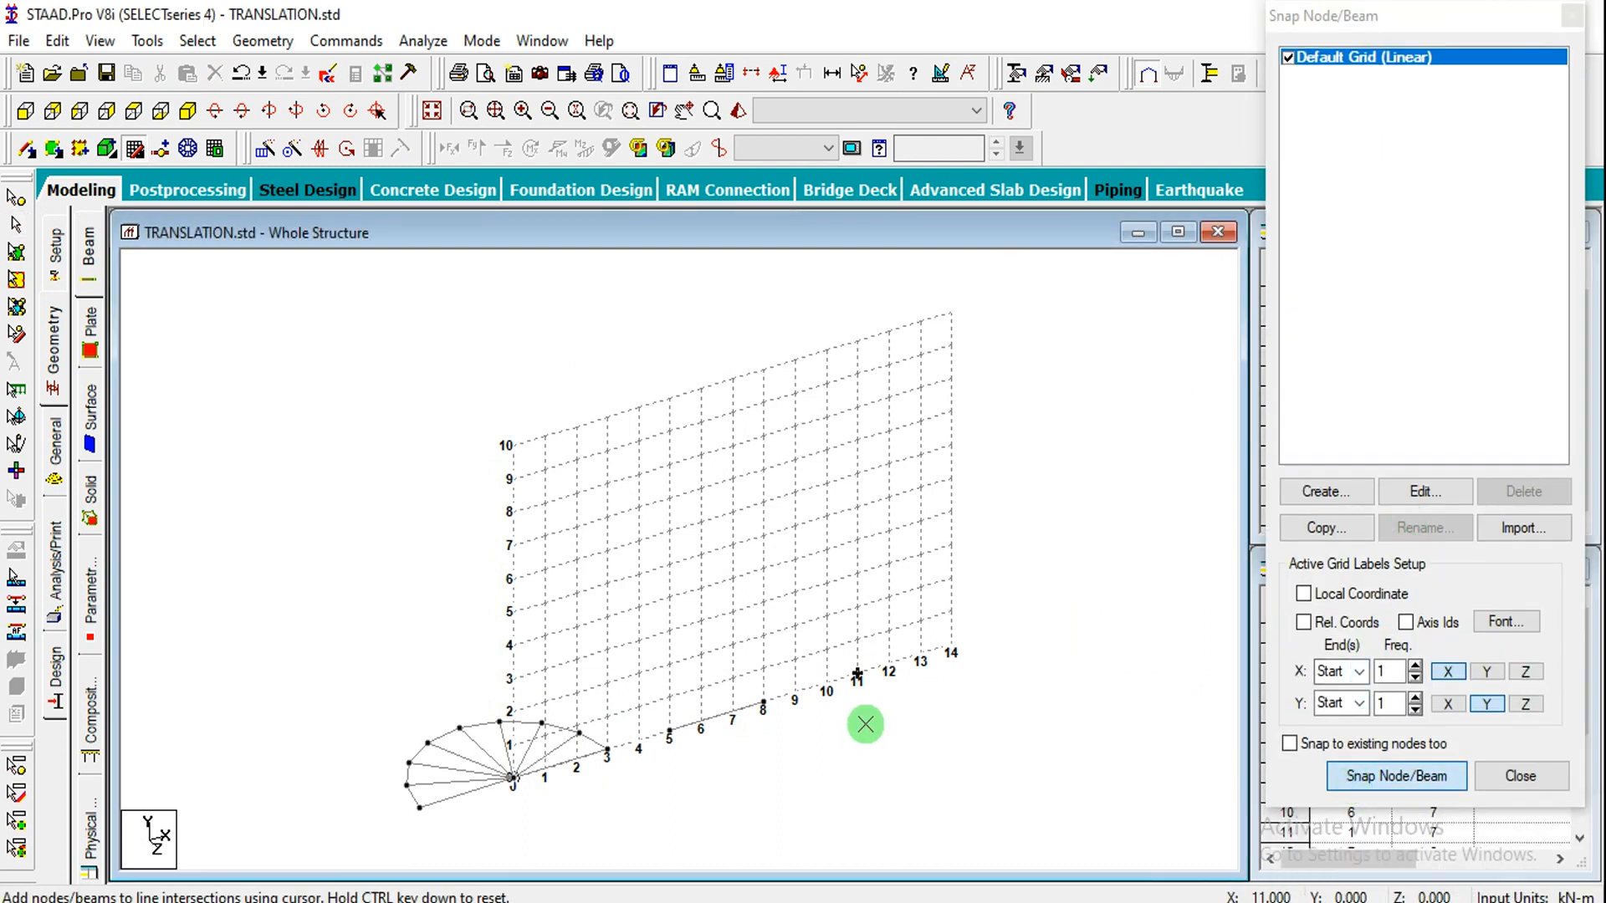
{"action": "left_click", "coordinate": [827, 684]}
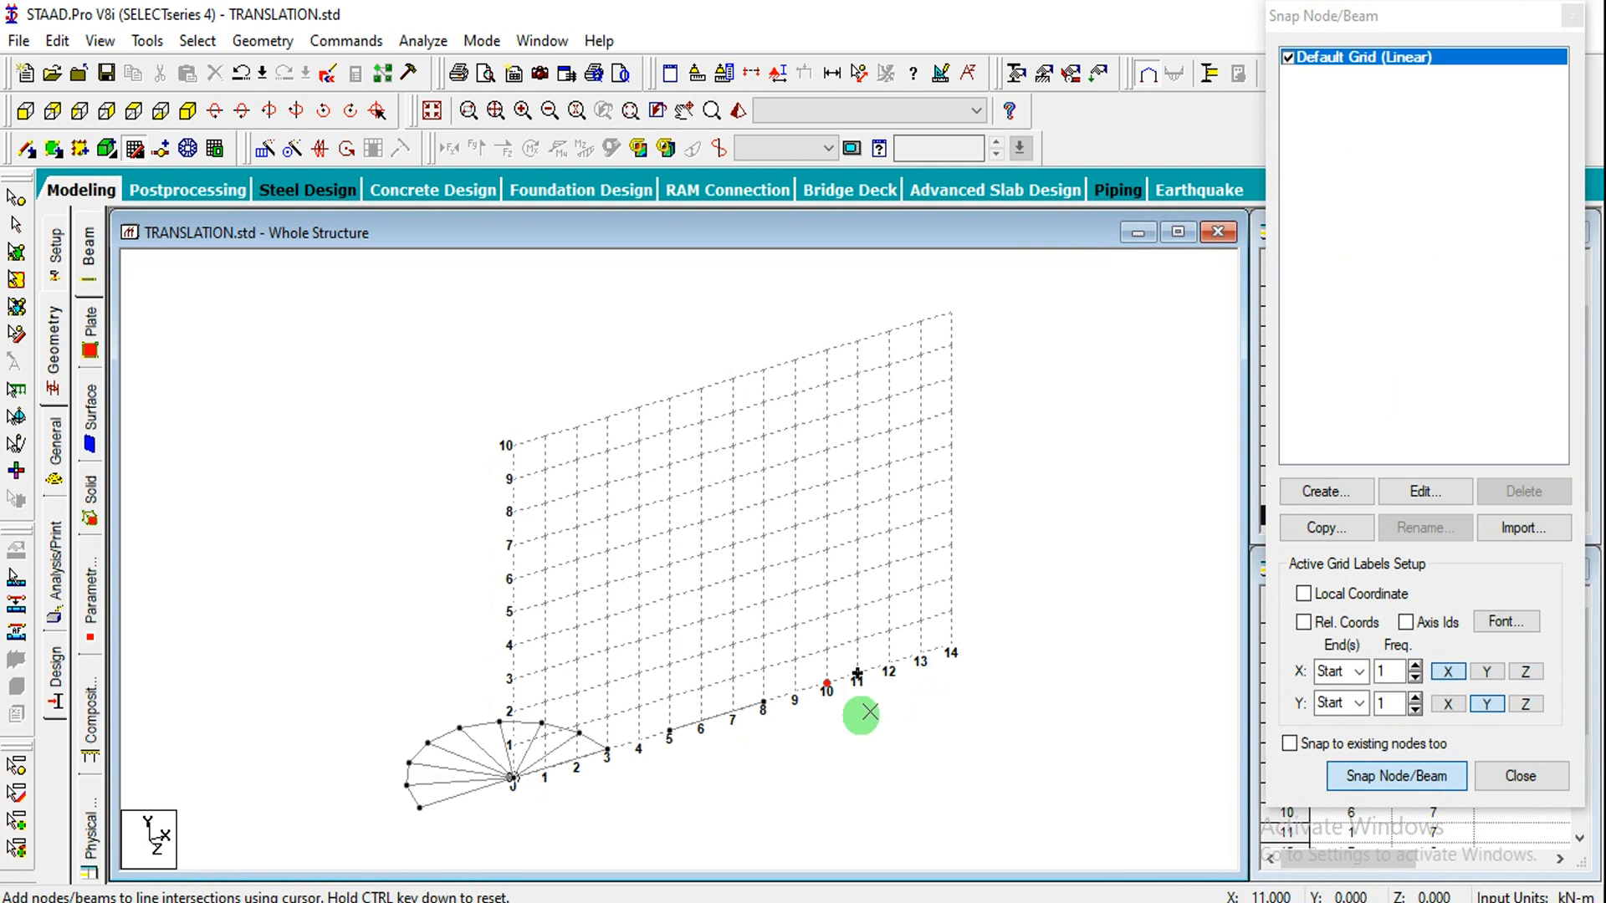
{"action": "left_click", "coordinate": [919, 686]}
{"action": "key", "text": "Escape"}
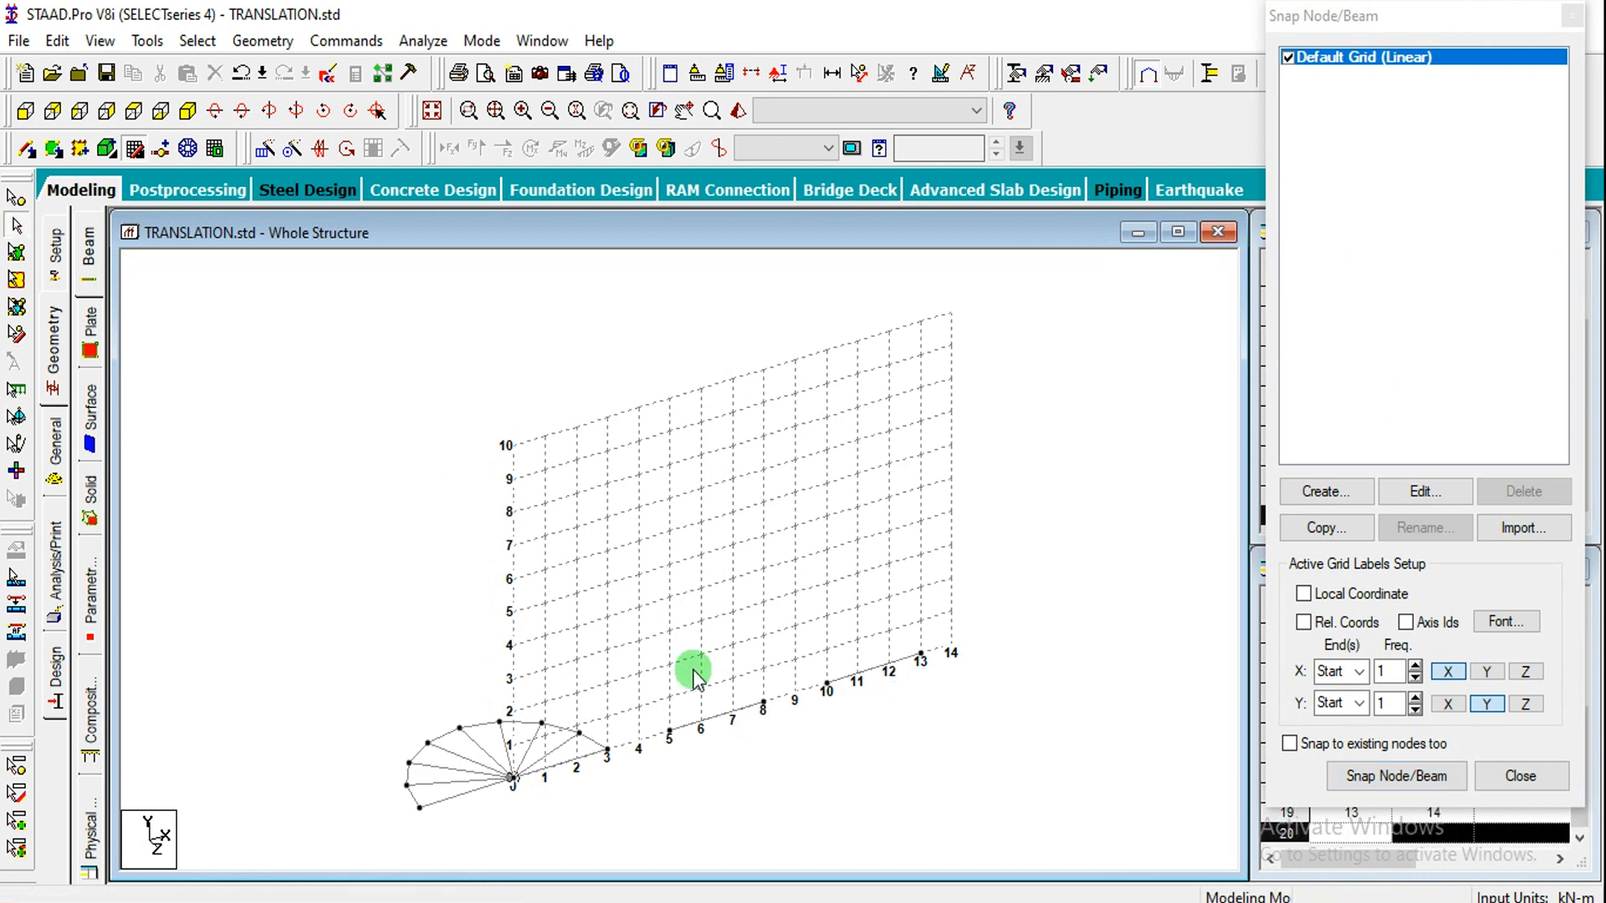
Step: Select the beam between X = 5 m and 8 m and set up a linked circular repeat about Z, 360 degrees, 8 steps
{"action": "left_click", "coordinate": [701, 728]}
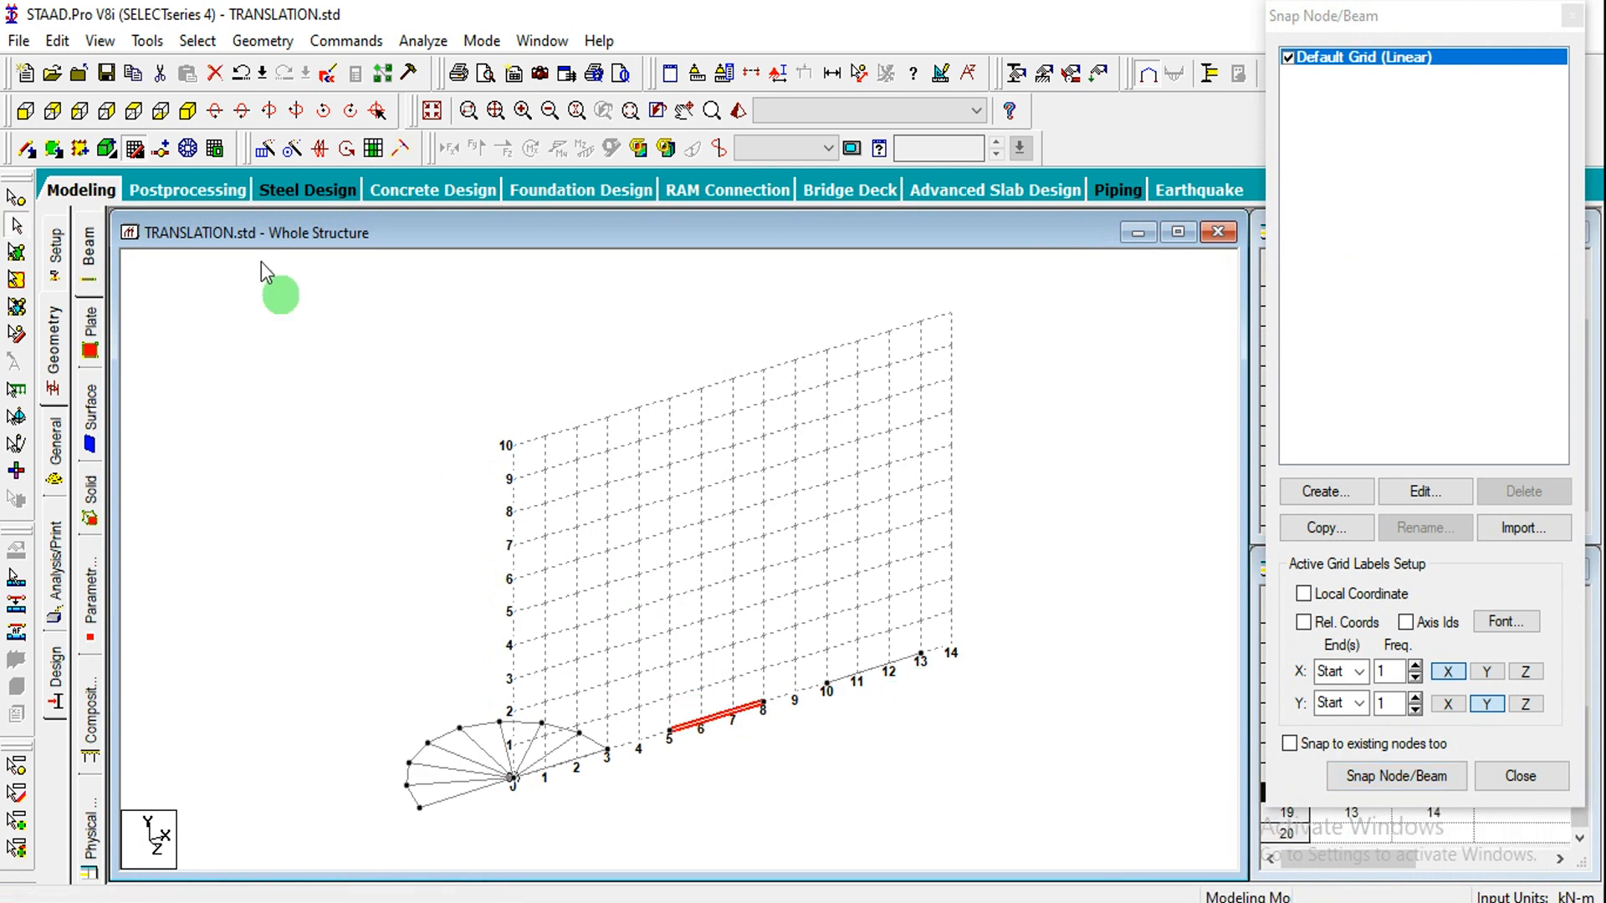
{"action": "left_click", "coordinate": [136, 149]}
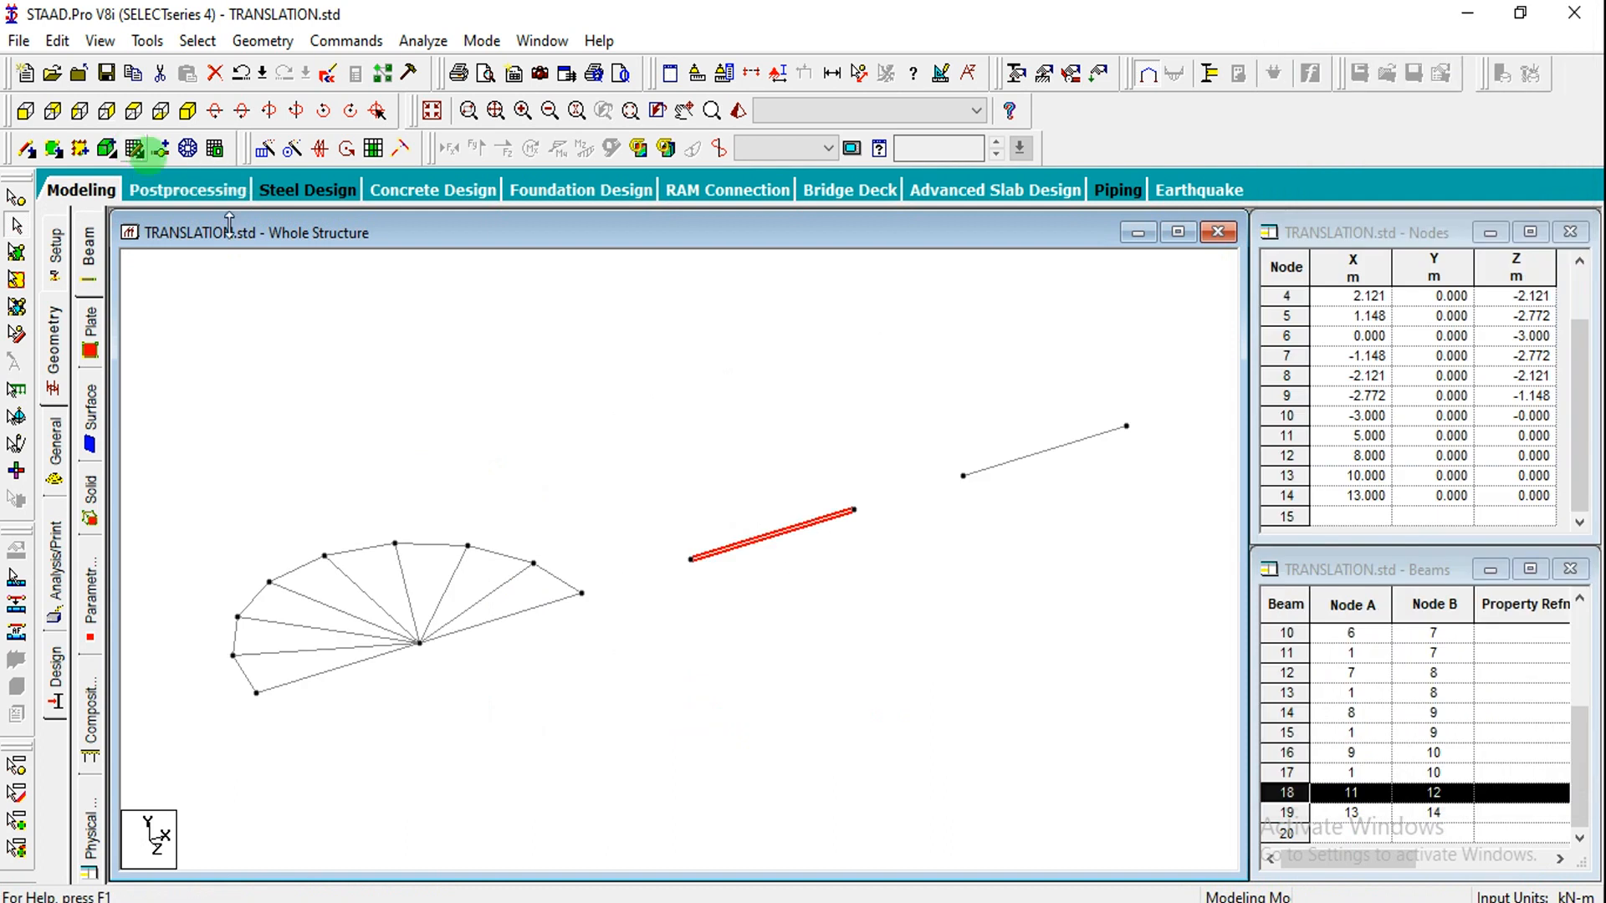
{"action": "left_click", "coordinate": [289, 154]}
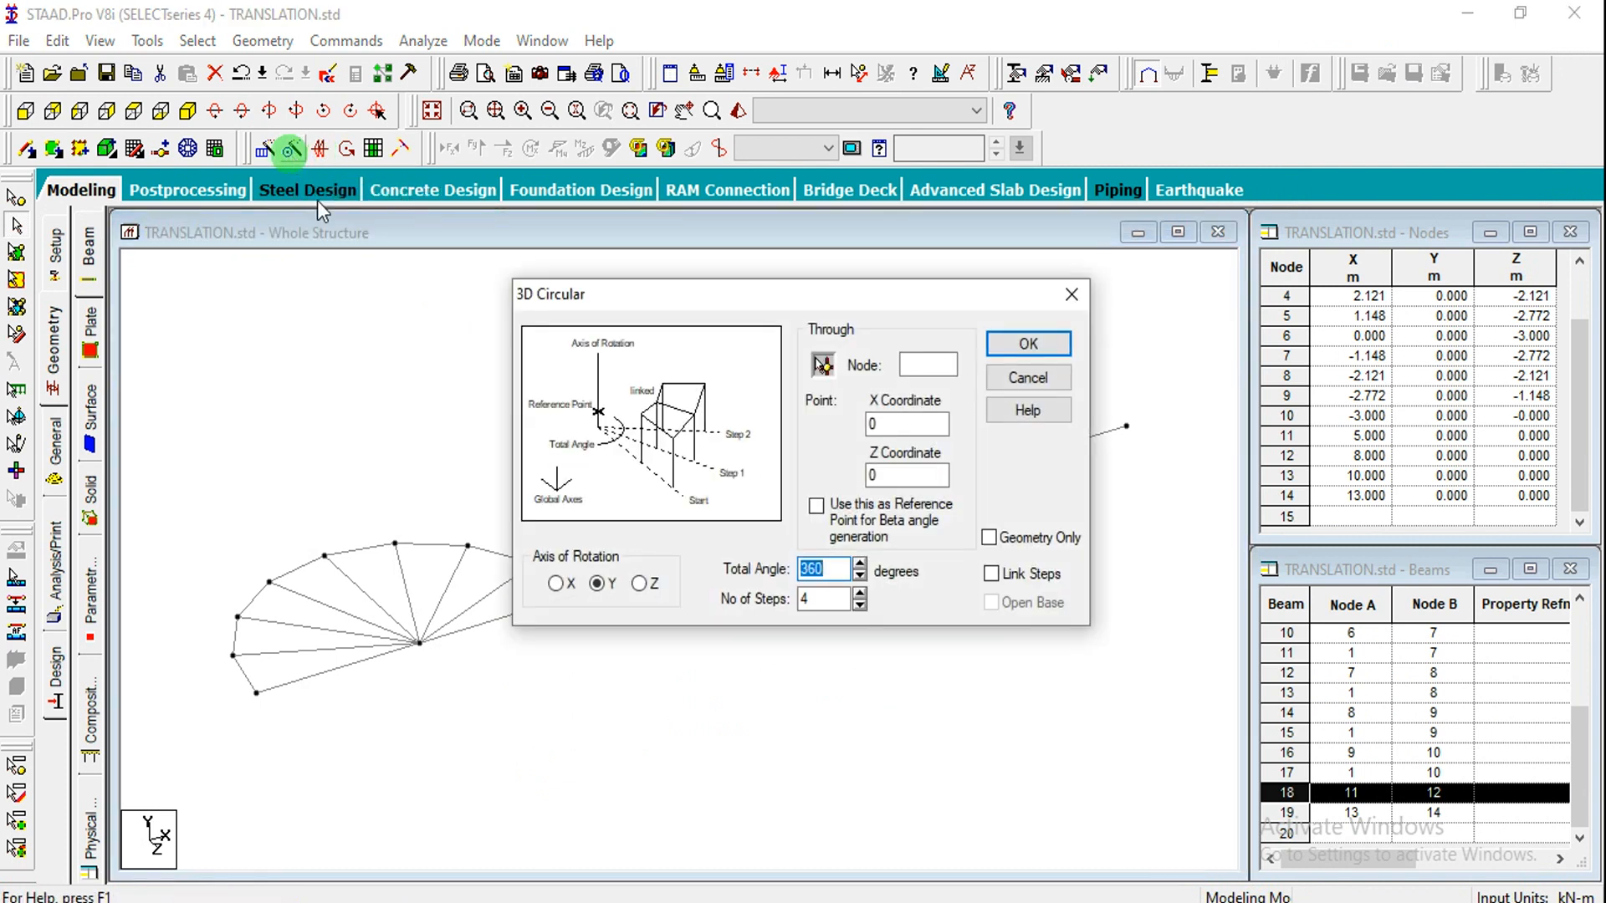
{"action": "left_click", "coordinate": [640, 584]}
{"action": "left_click", "coordinate": [803, 599]}
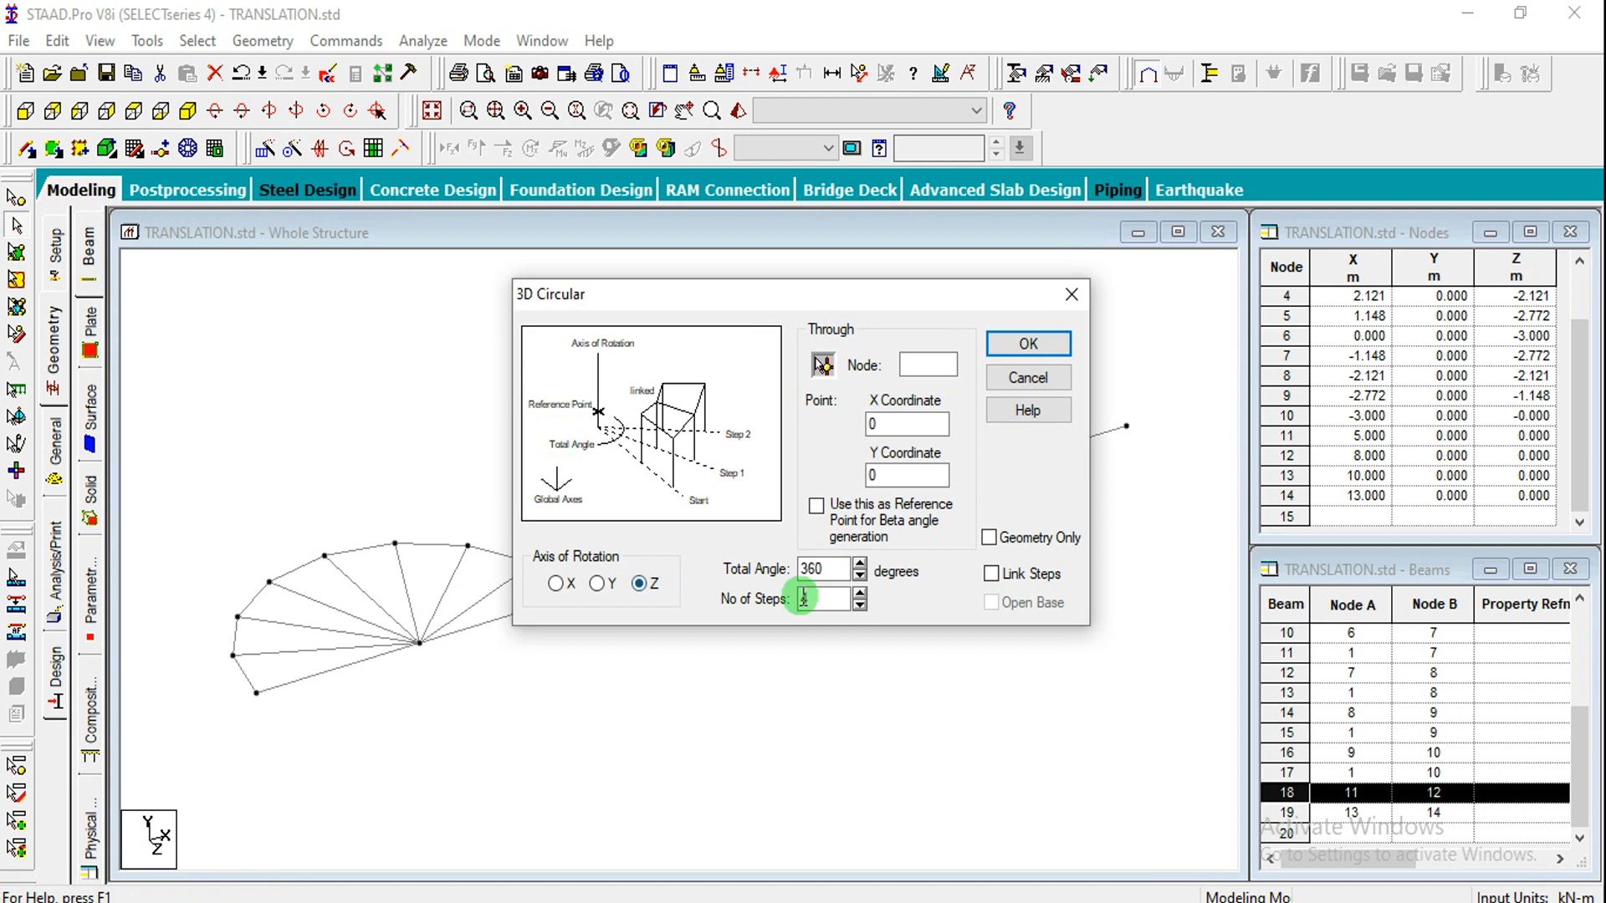
{"action": "left_click_drag", "start_coordinate": [819, 599], "coordinate": [744, 604]}
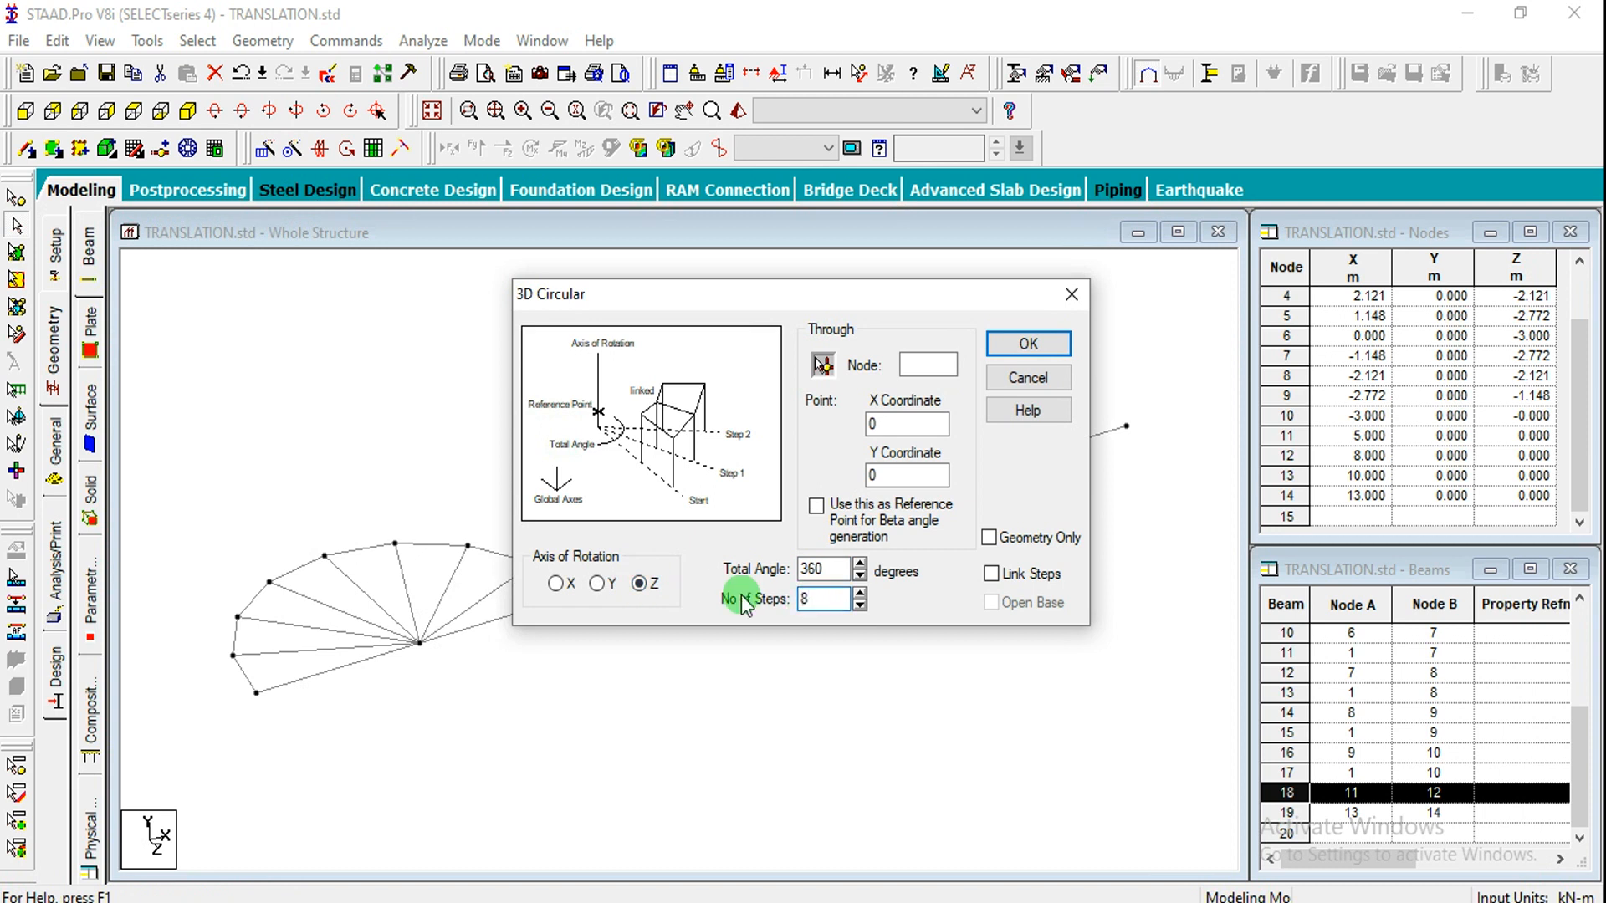
{"action": "left_click", "coordinate": [1004, 577]}
Step: Set the rotation axis through node 11 at the beam's start, generate the circular repeat, and check it in front and isometric views
{"action": "left_click", "coordinate": [835, 368]}
{"action": "left_click_drag", "start_coordinate": [781, 300], "coordinate": [1214, 195]}
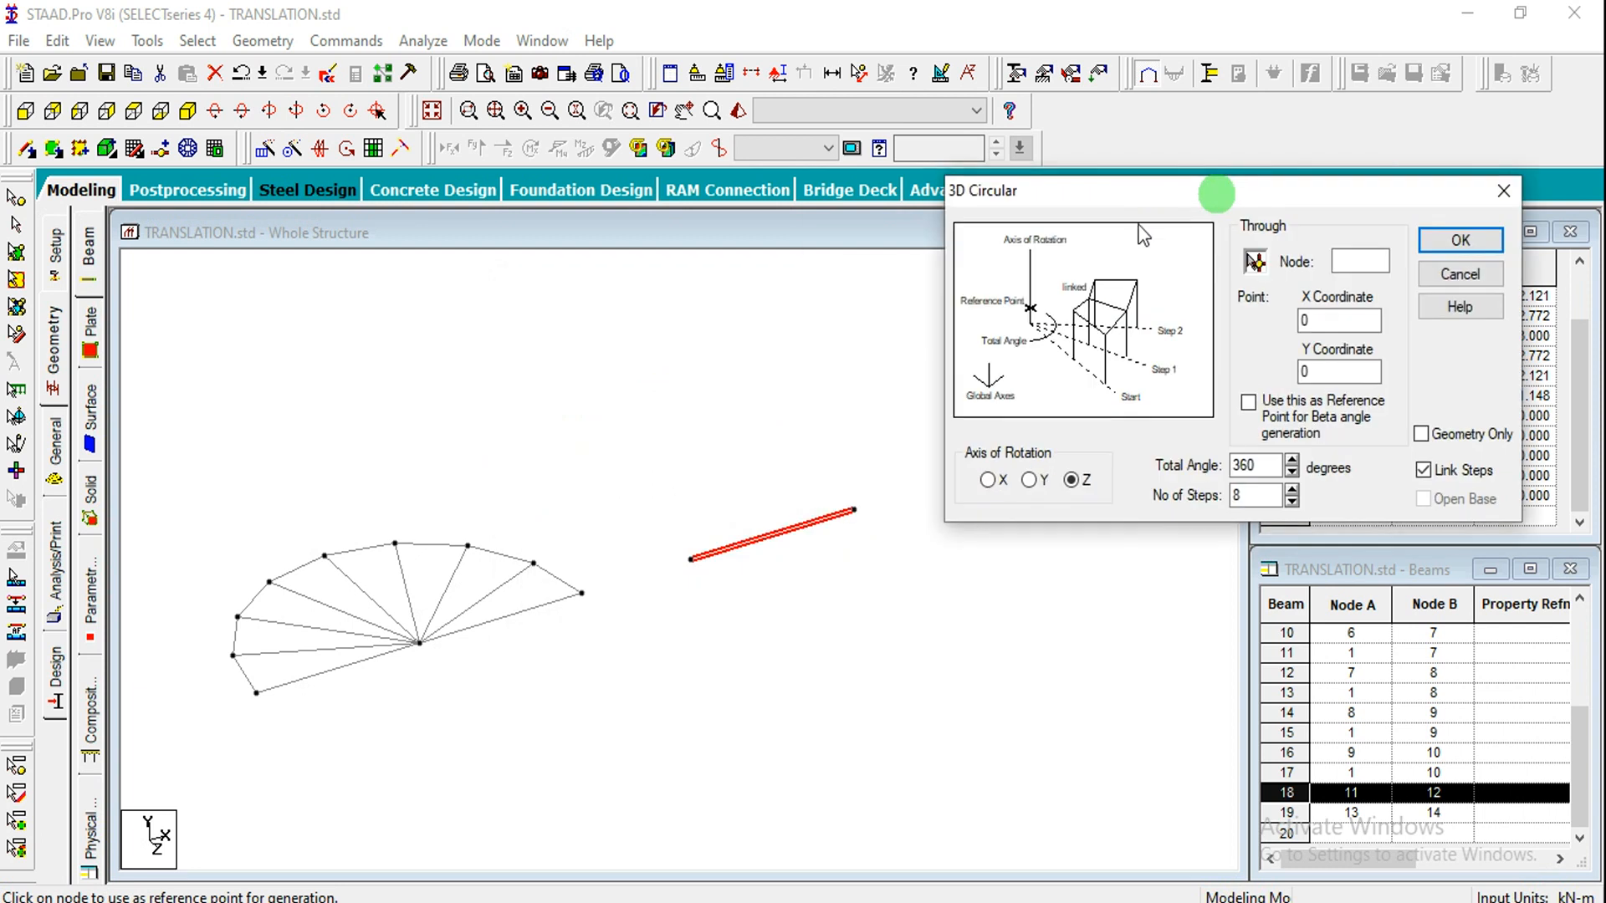
{"action": "left_click", "coordinate": [692, 560]}
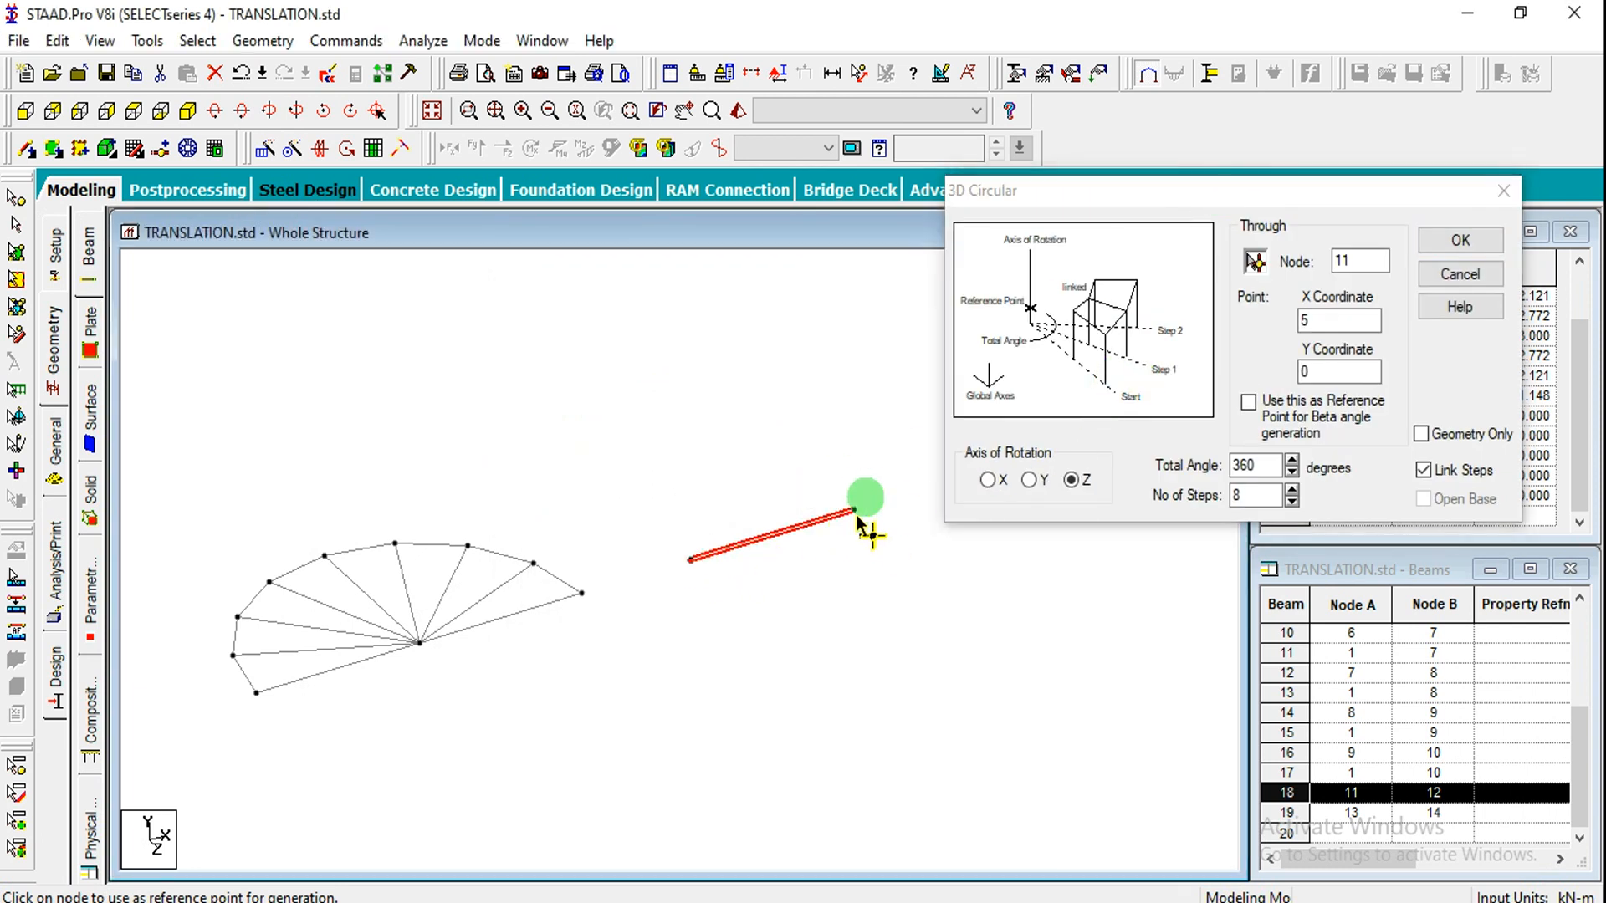
{"action": "left_click", "coordinate": [1459, 241]}
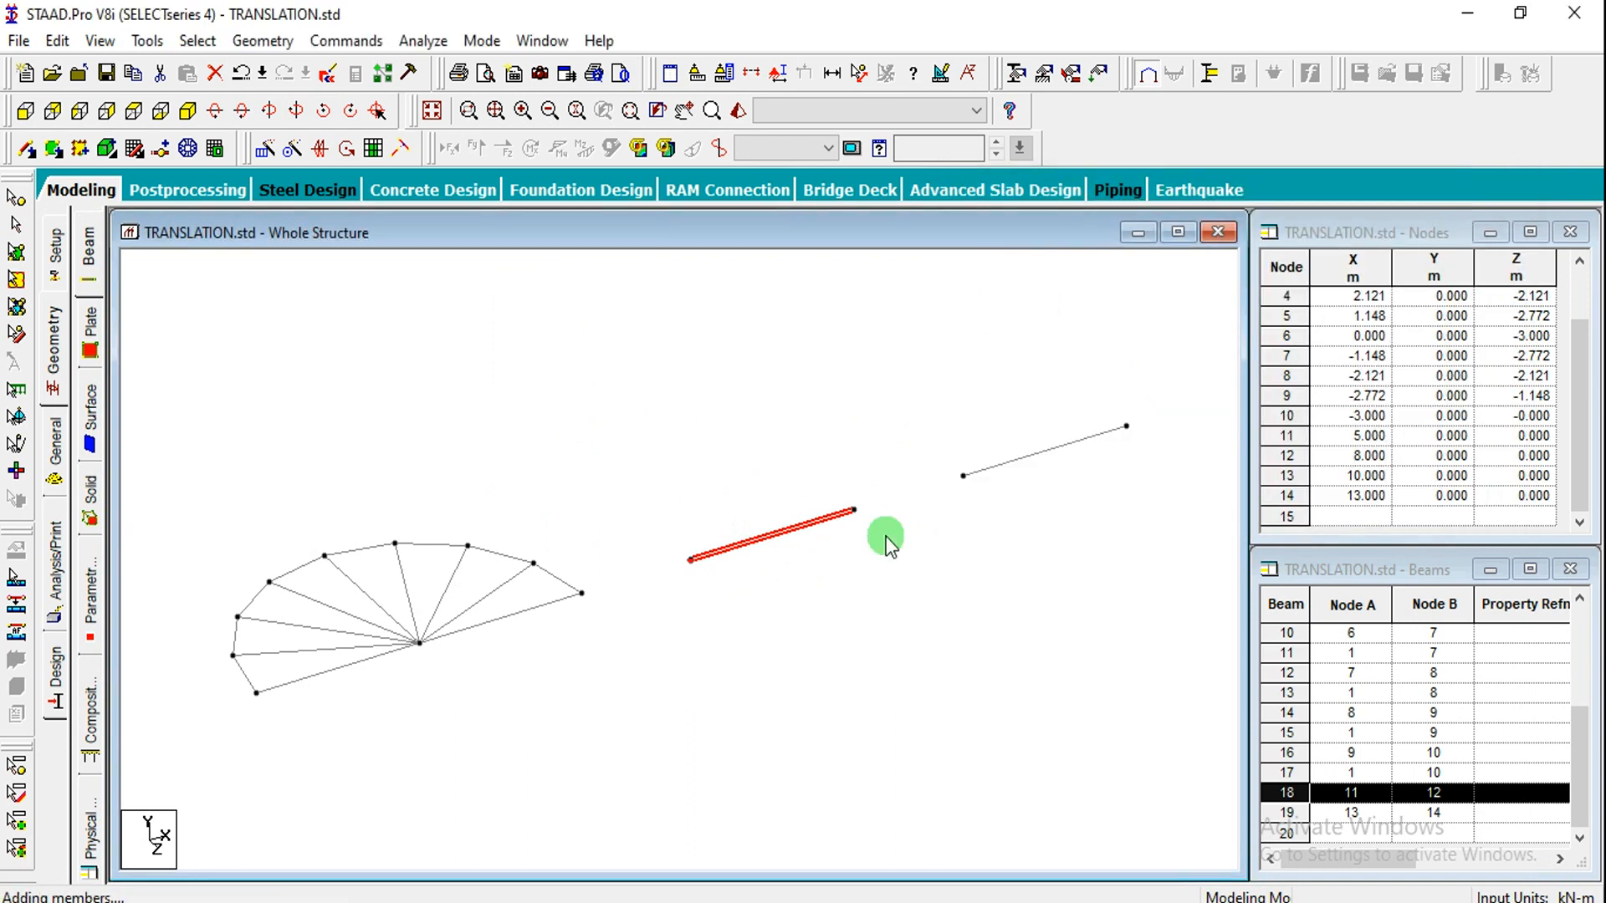
{"action": "left_click", "coordinate": [32, 117]}
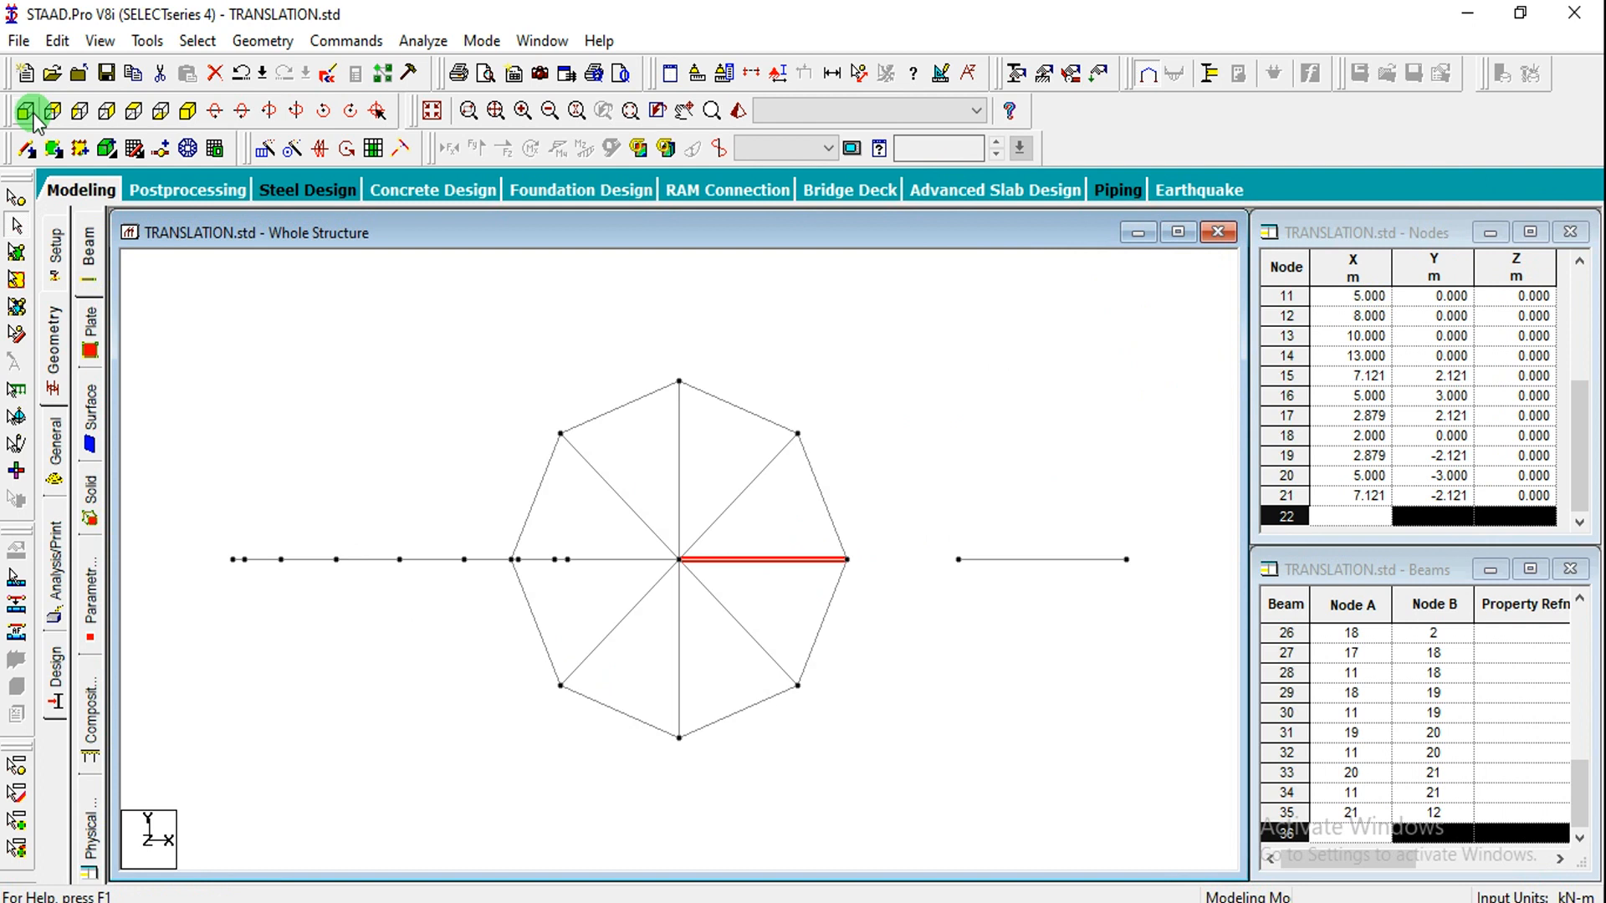
{"action": "left_click", "coordinate": [198, 115]}
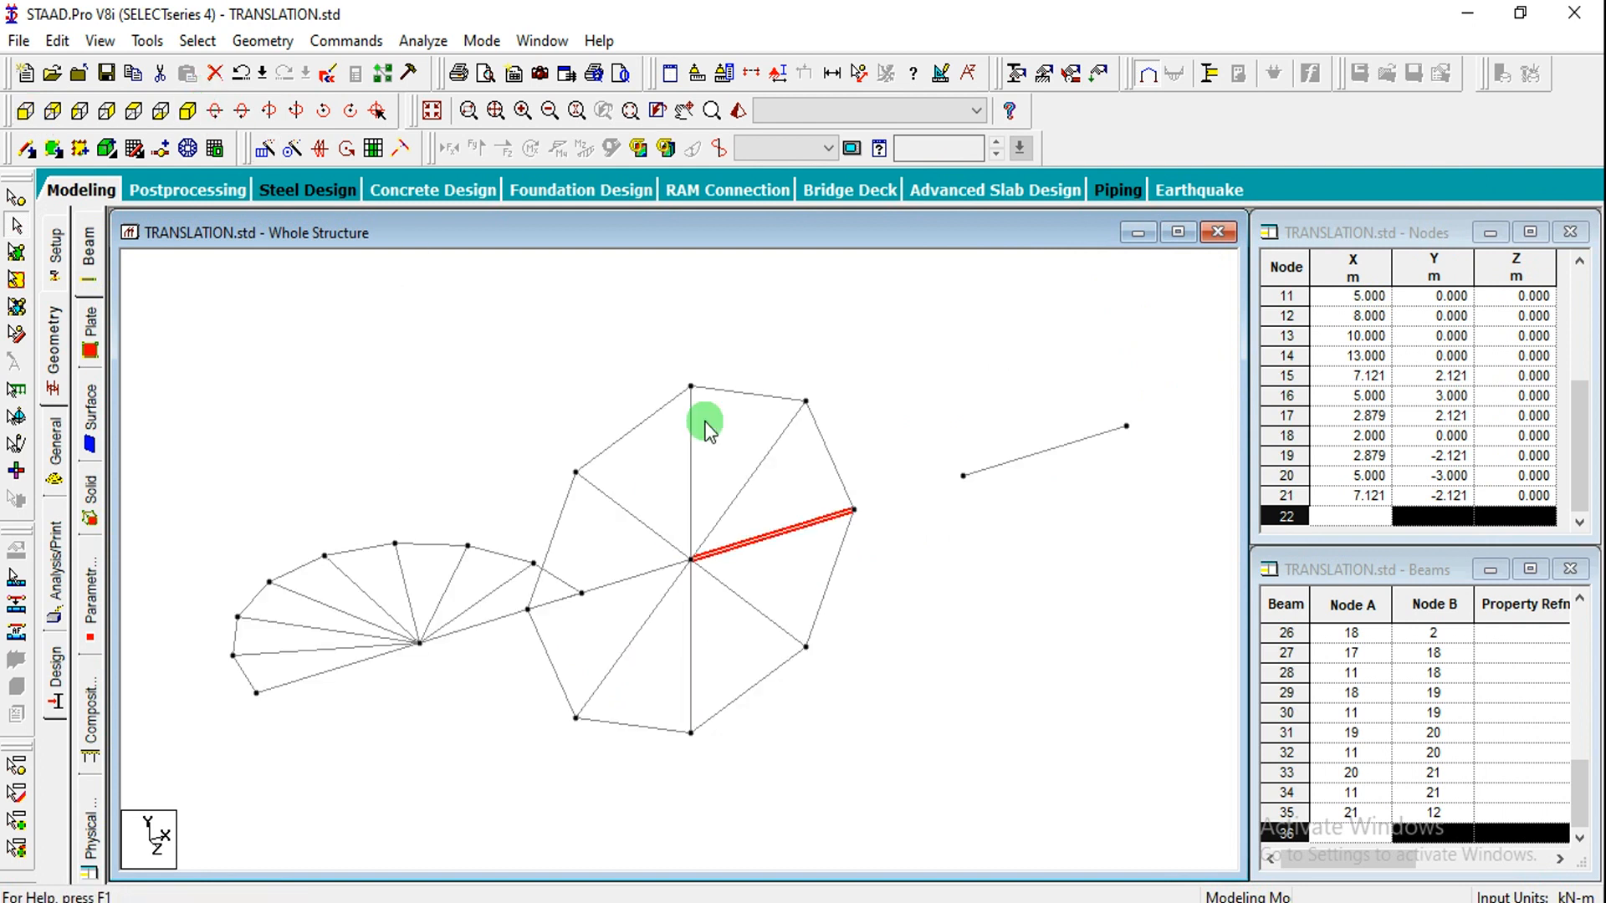
Step: Copy the start node of the beam at X = 10 m by 2 m in Y with a one-step translational repeat
{"action": "left_click", "coordinate": [1012, 465]}
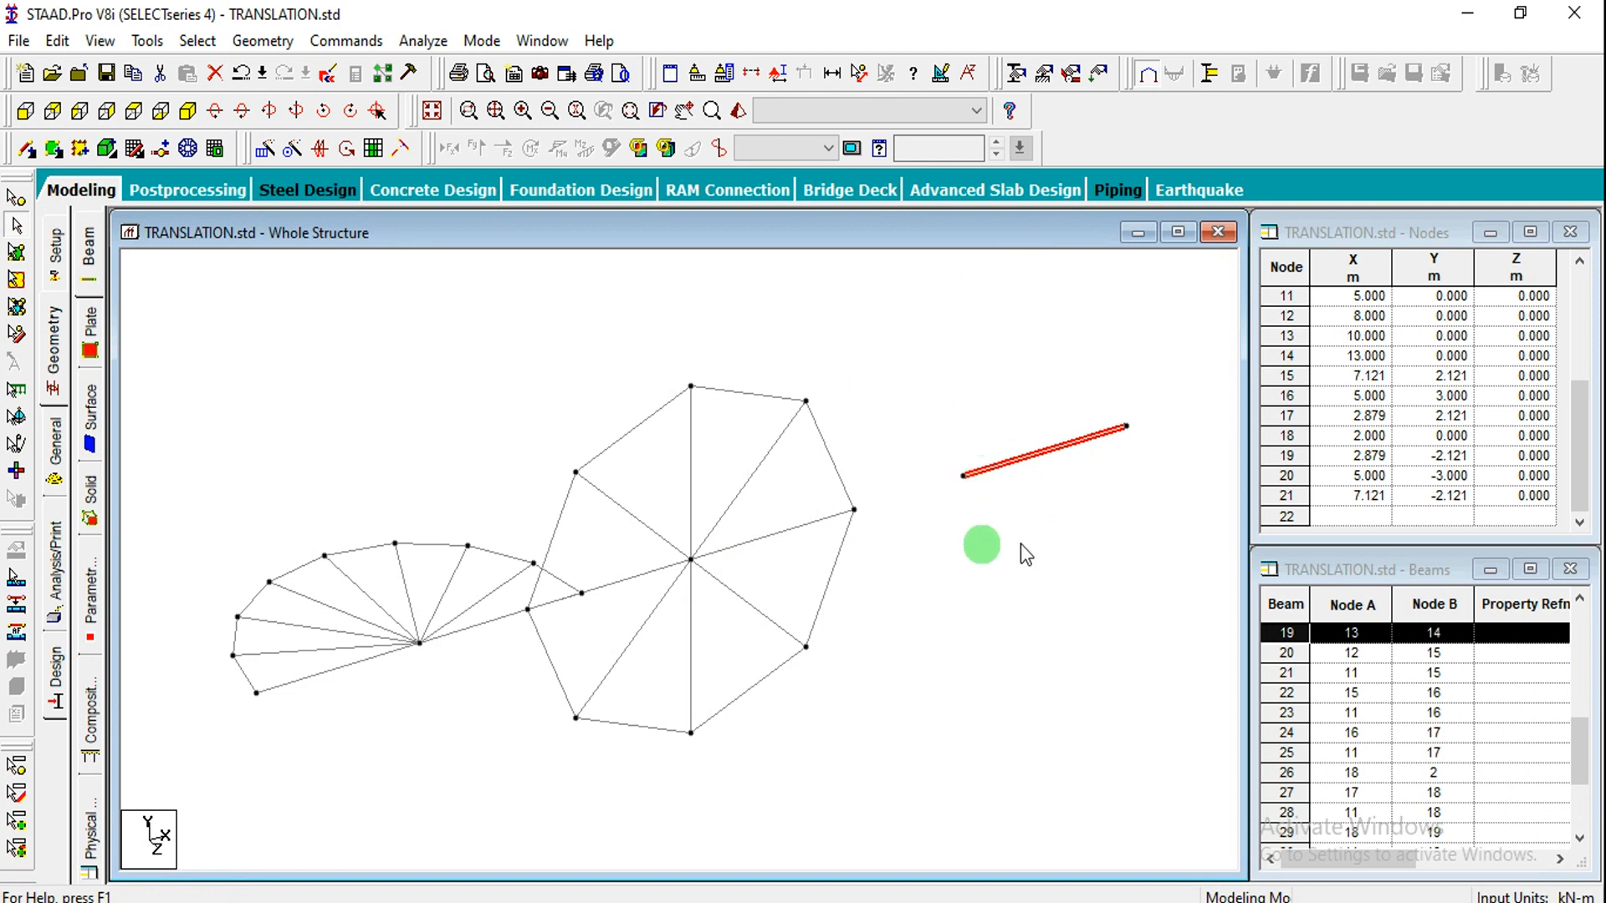
{"action": "left_click", "coordinate": [927, 409]}
{"action": "left_click", "coordinate": [20, 201]}
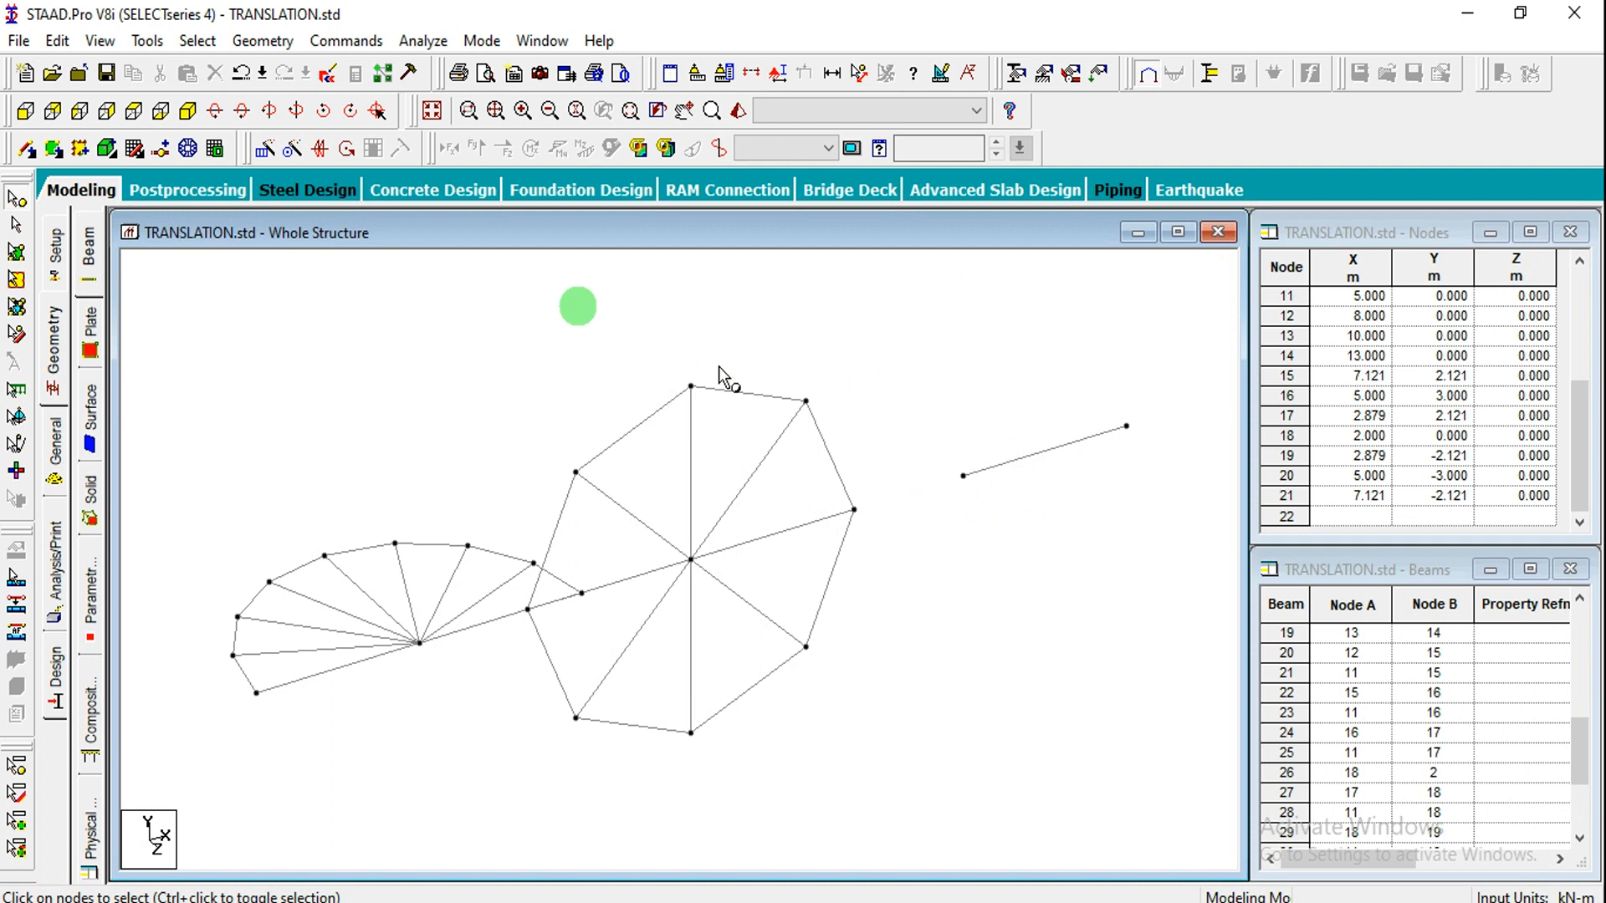
{"action": "left_click", "coordinate": [964, 476]}
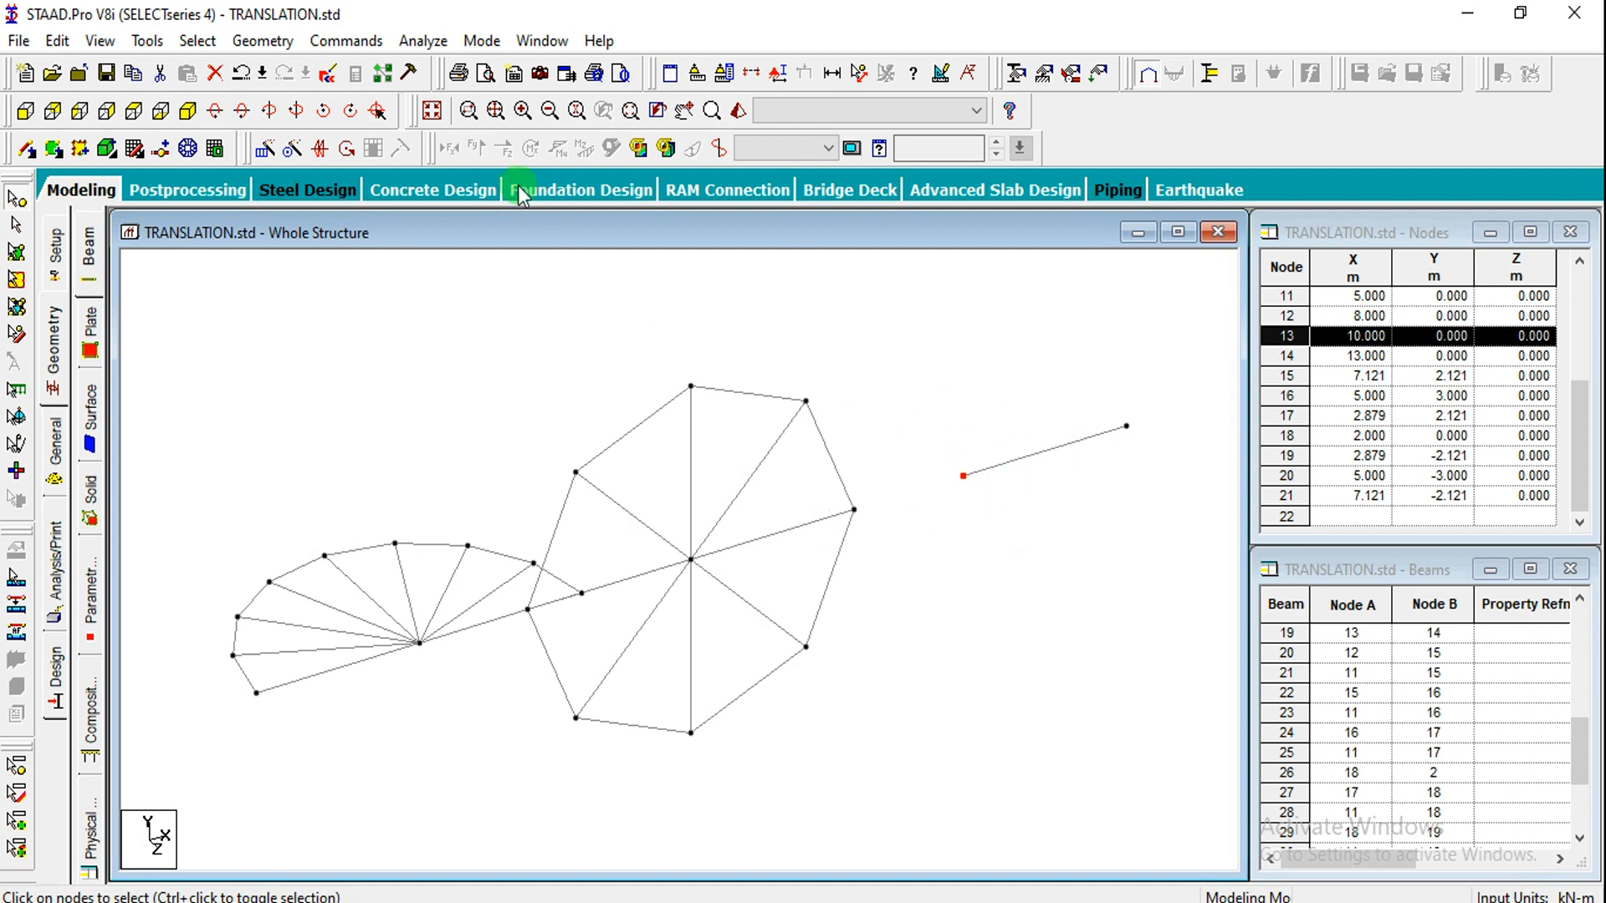
{"action": "left_click", "coordinate": [264, 150]}
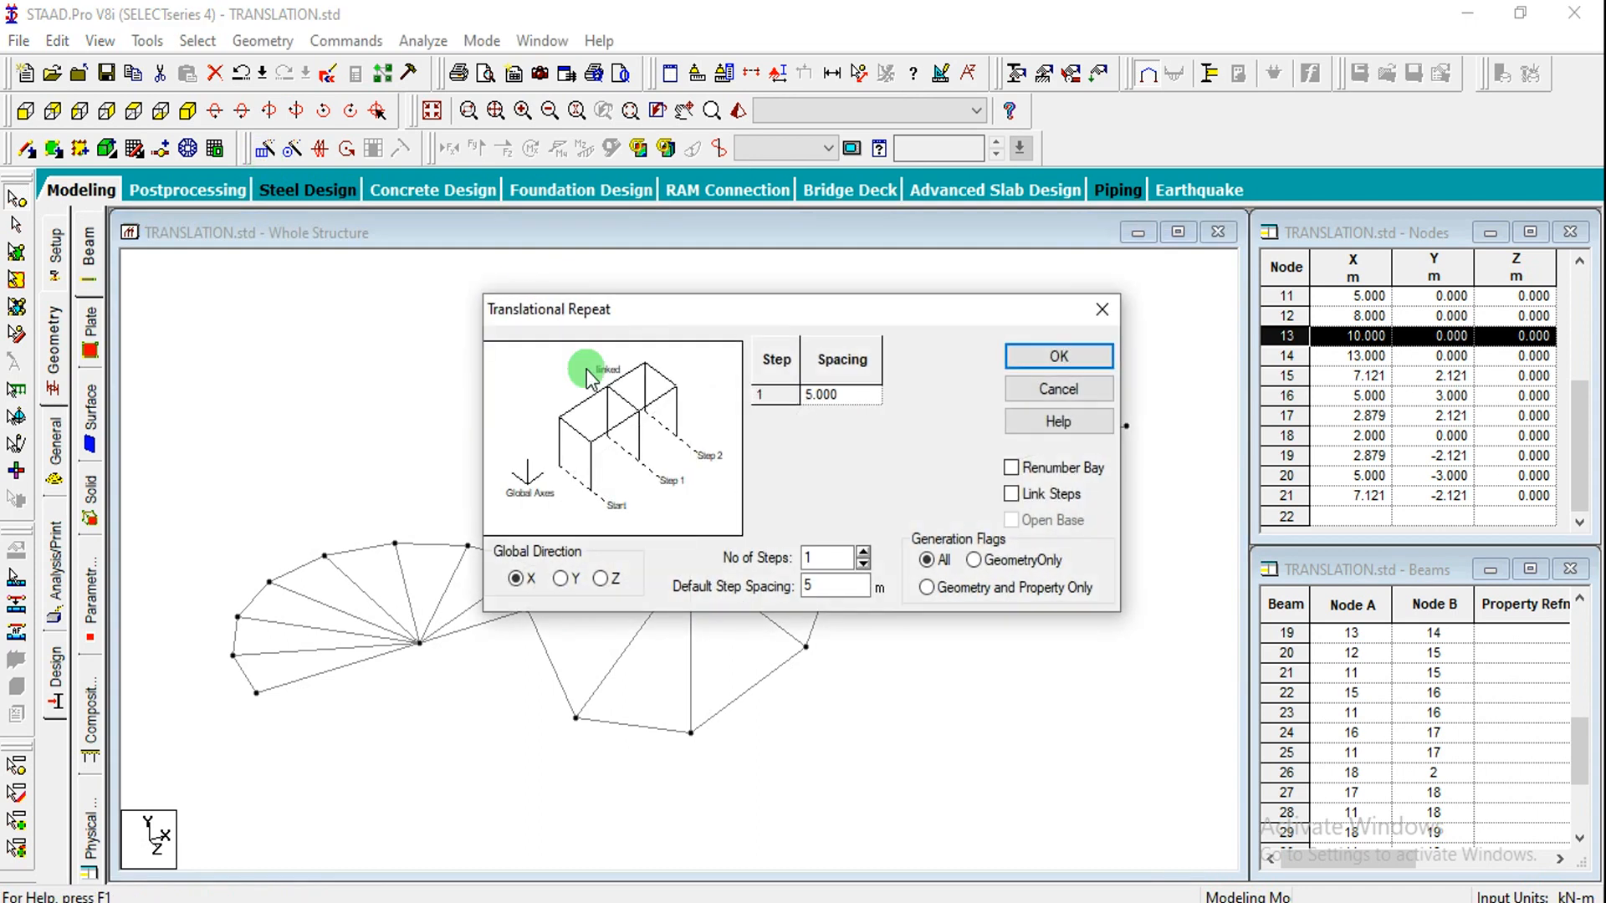
{"action": "left_click_drag", "start_coordinate": [818, 586], "coordinate": [725, 584]}
{"action": "type", "text": "2"}
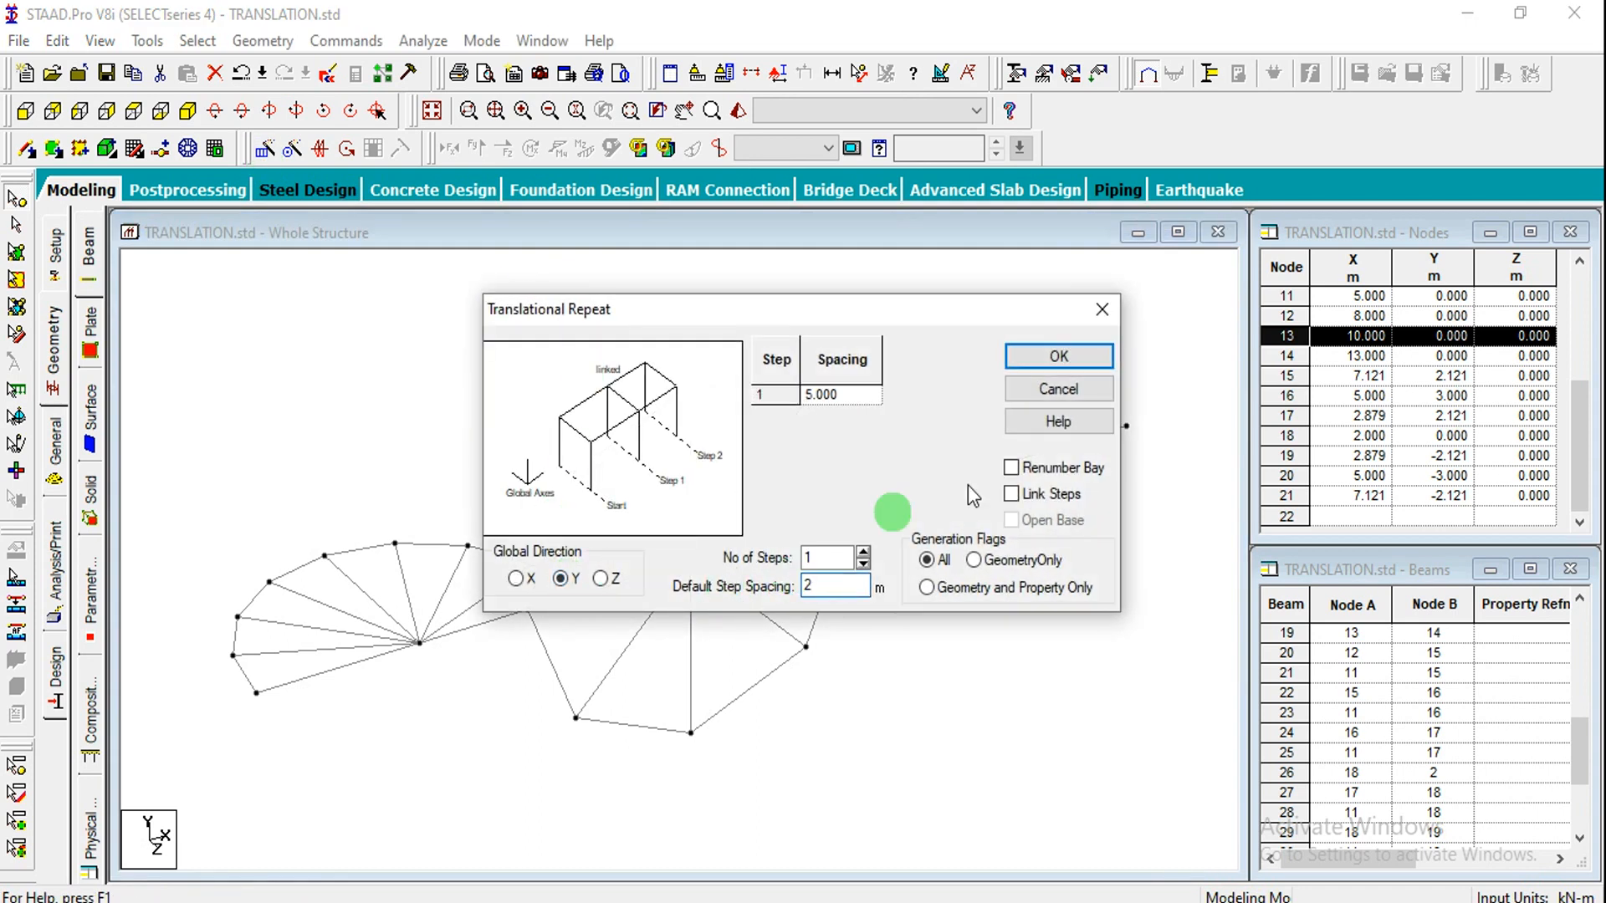
{"action": "left_click", "coordinate": [1055, 366]}
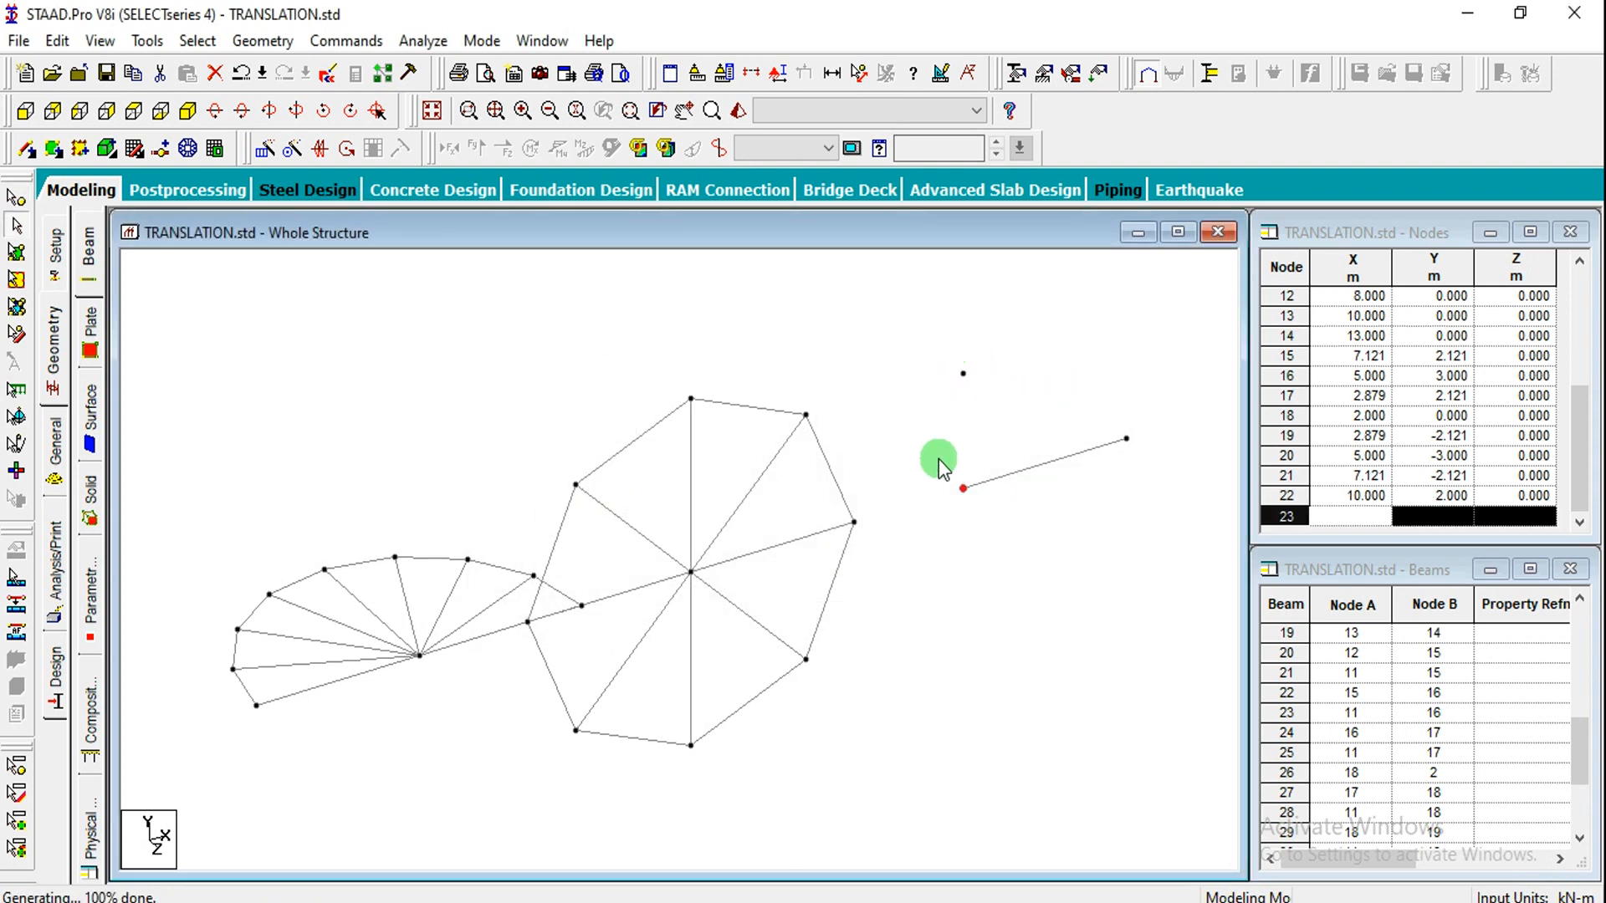
Step: Select the beam between X = 10 m and 13 m and set up a linked circular repeat about X, 360 degrees, 8 steps
{"action": "left_click", "coordinate": [1013, 589]}
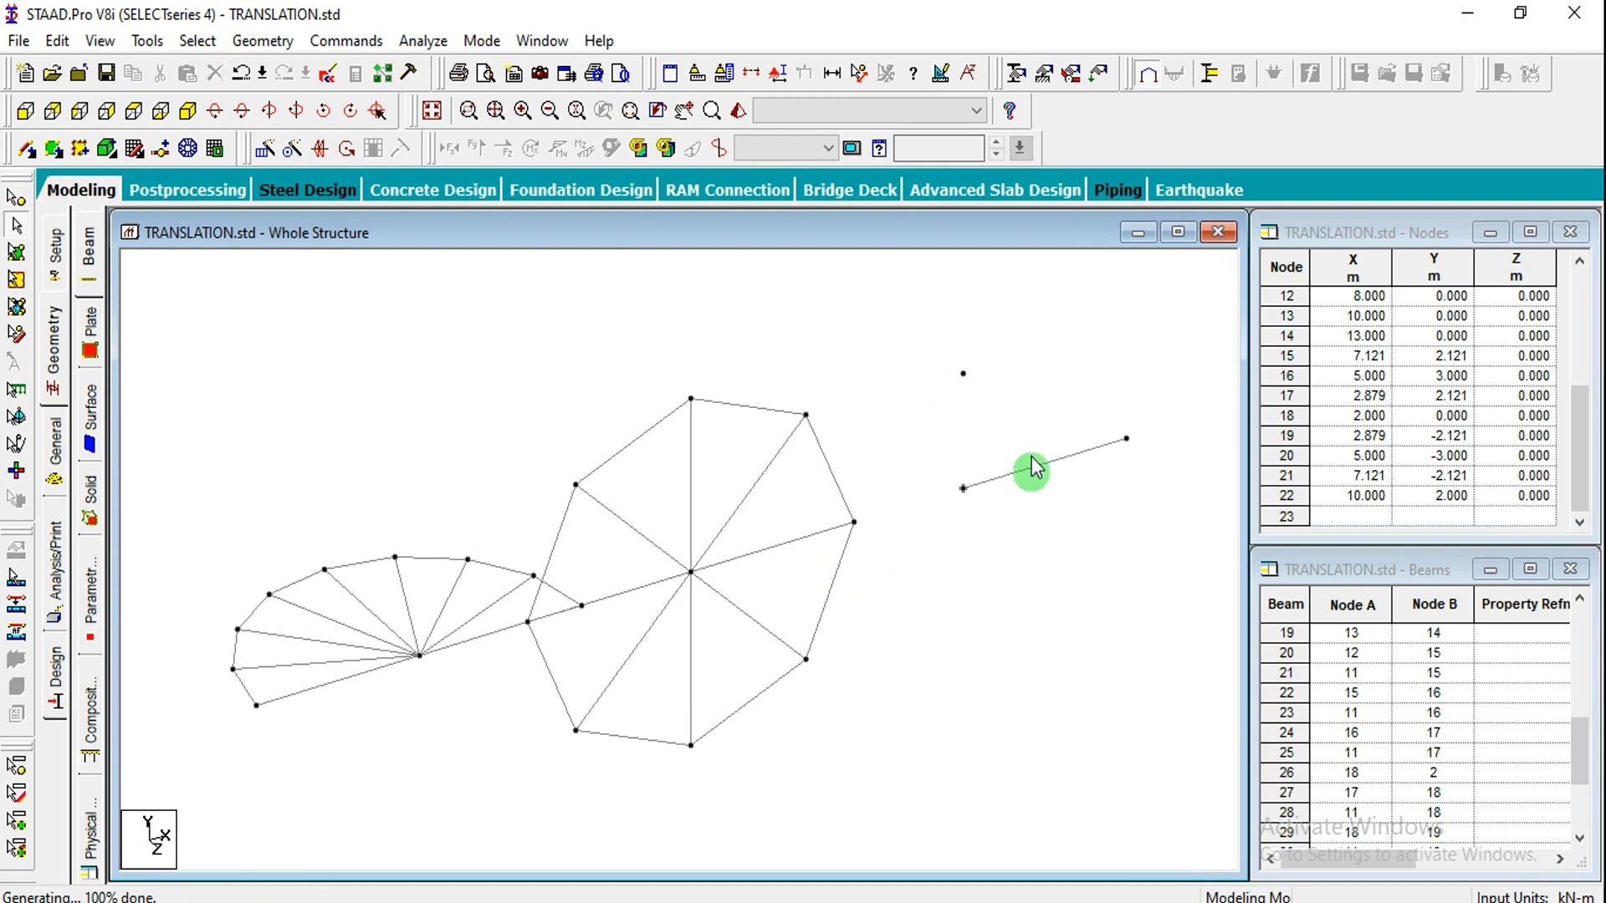
{"action": "left_click", "coordinate": [1013, 477]}
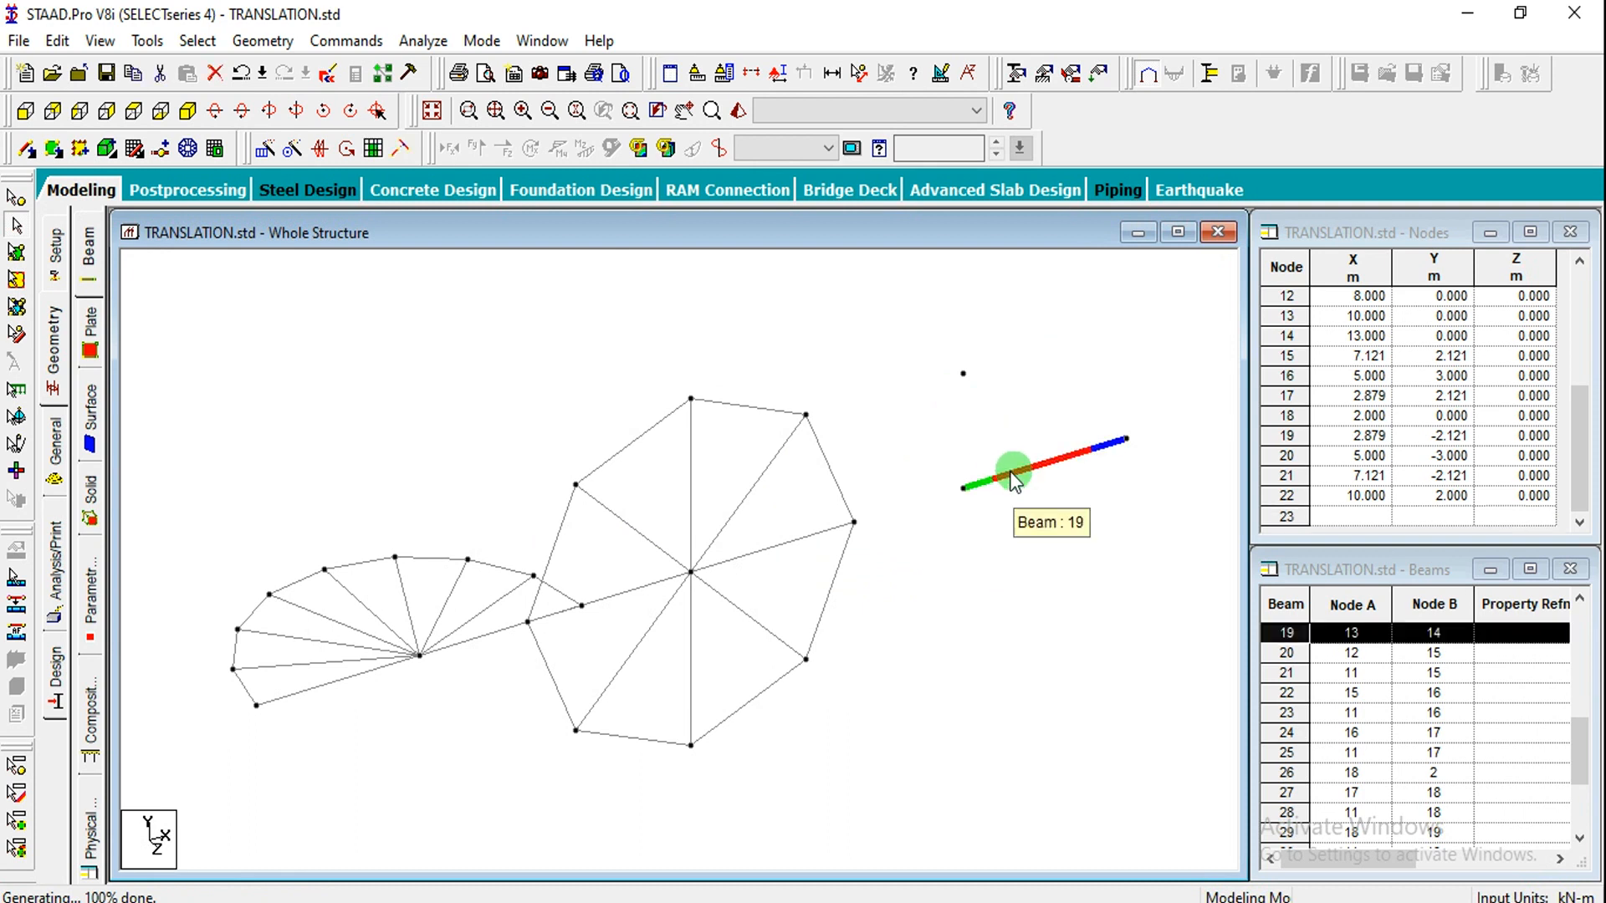
{"action": "left_click", "coordinate": [292, 149]}
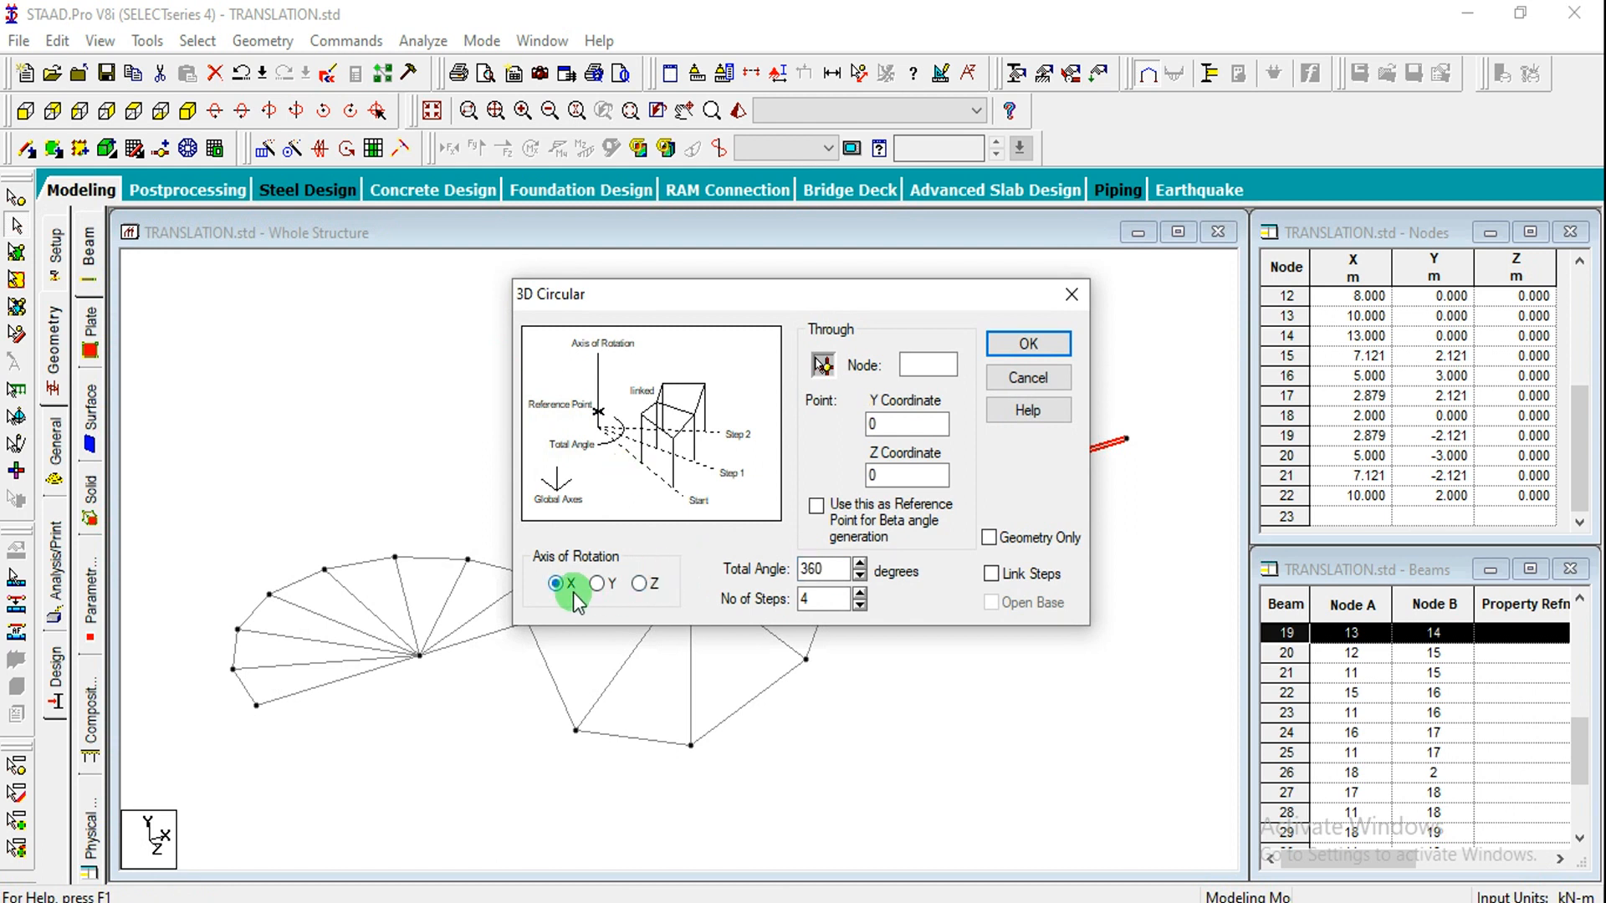
{"action": "left_click", "coordinate": [1027, 583]}
{"action": "double_click", "coordinate": [817, 598]}
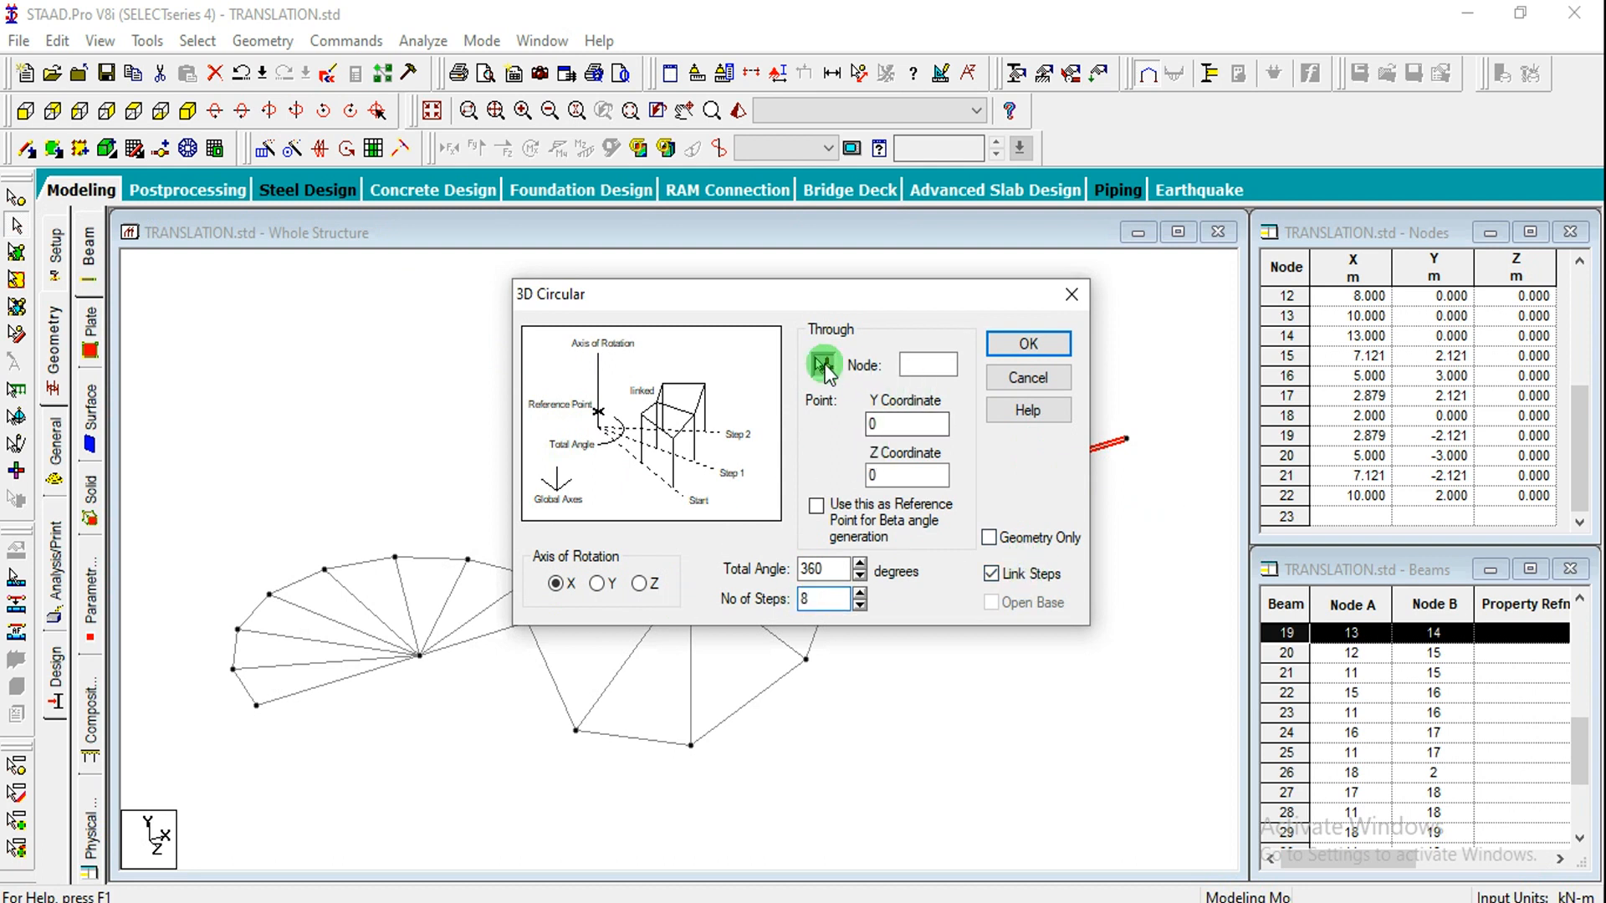
Step: Set the rotation axis through the standalone node 2 m above the beam's start and generate the circular repeat
{"action": "left_click_drag", "start_coordinate": [831, 303], "coordinate": [513, 194]}
{"action": "left_click", "coordinate": [935, 387]}
{"action": "left_click", "coordinate": [710, 235]}
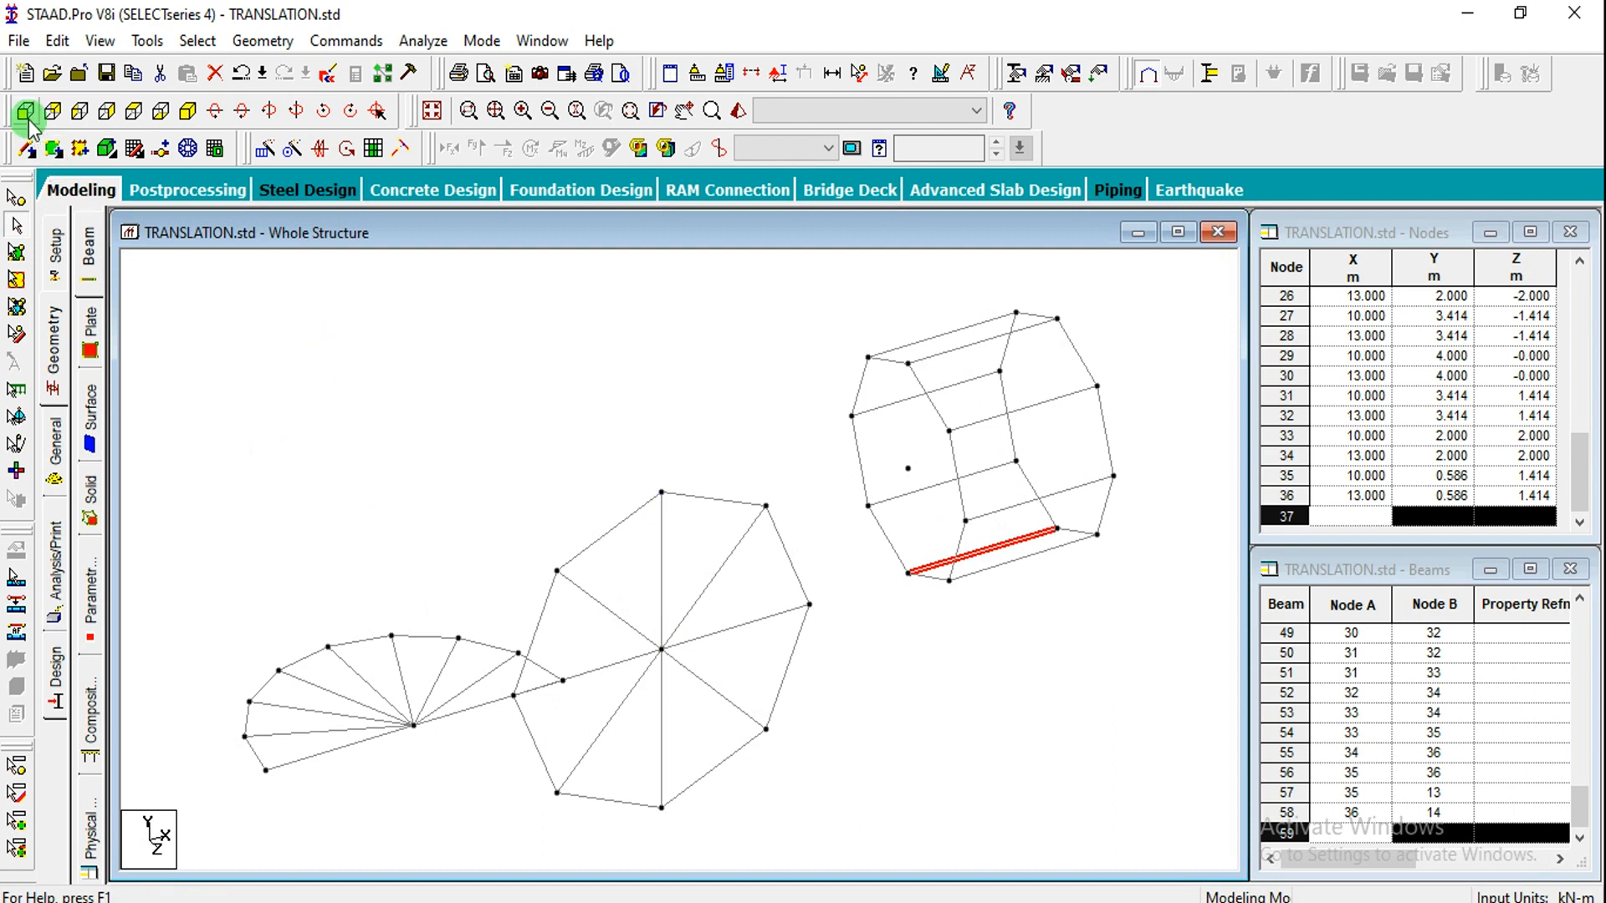
Step: Select all beams of the semicircular fan, including its straight base beams, using the plan and isometric views
{"action": "left_click", "coordinate": [133, 112]}
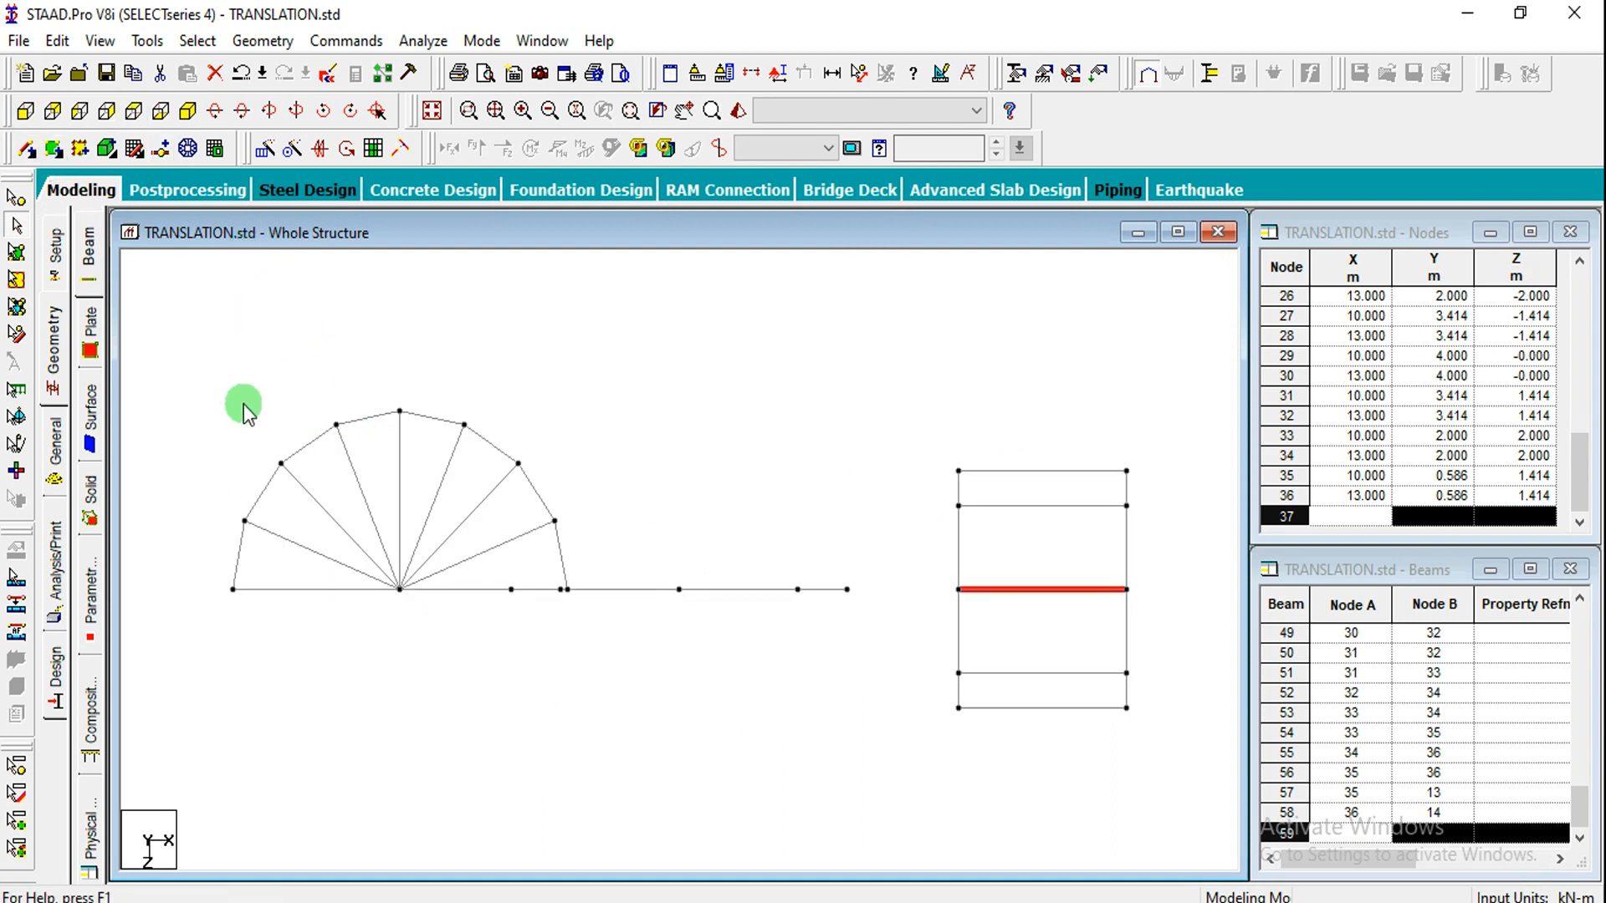
{"action": "left_click_drag", "start_coordinate": [213, 383], "coordinate": [595, 563]}
{"action": "left_click", "coordinate": [187, 111]}
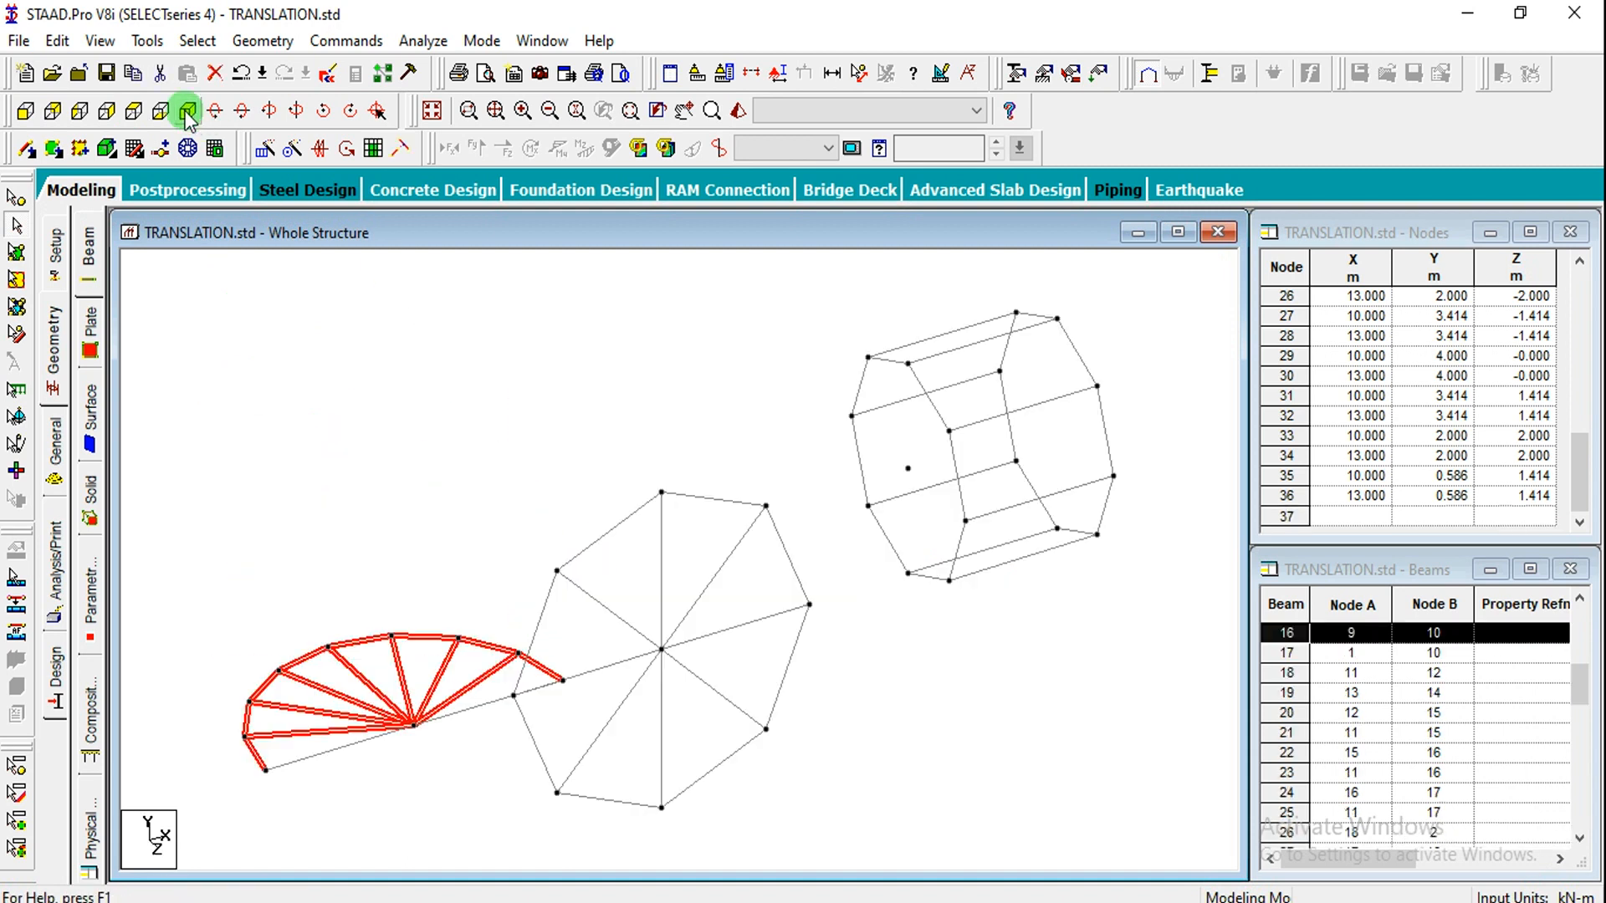
{"action": "left_click", "coordinate": [491, 704], "text": "ctrl"}
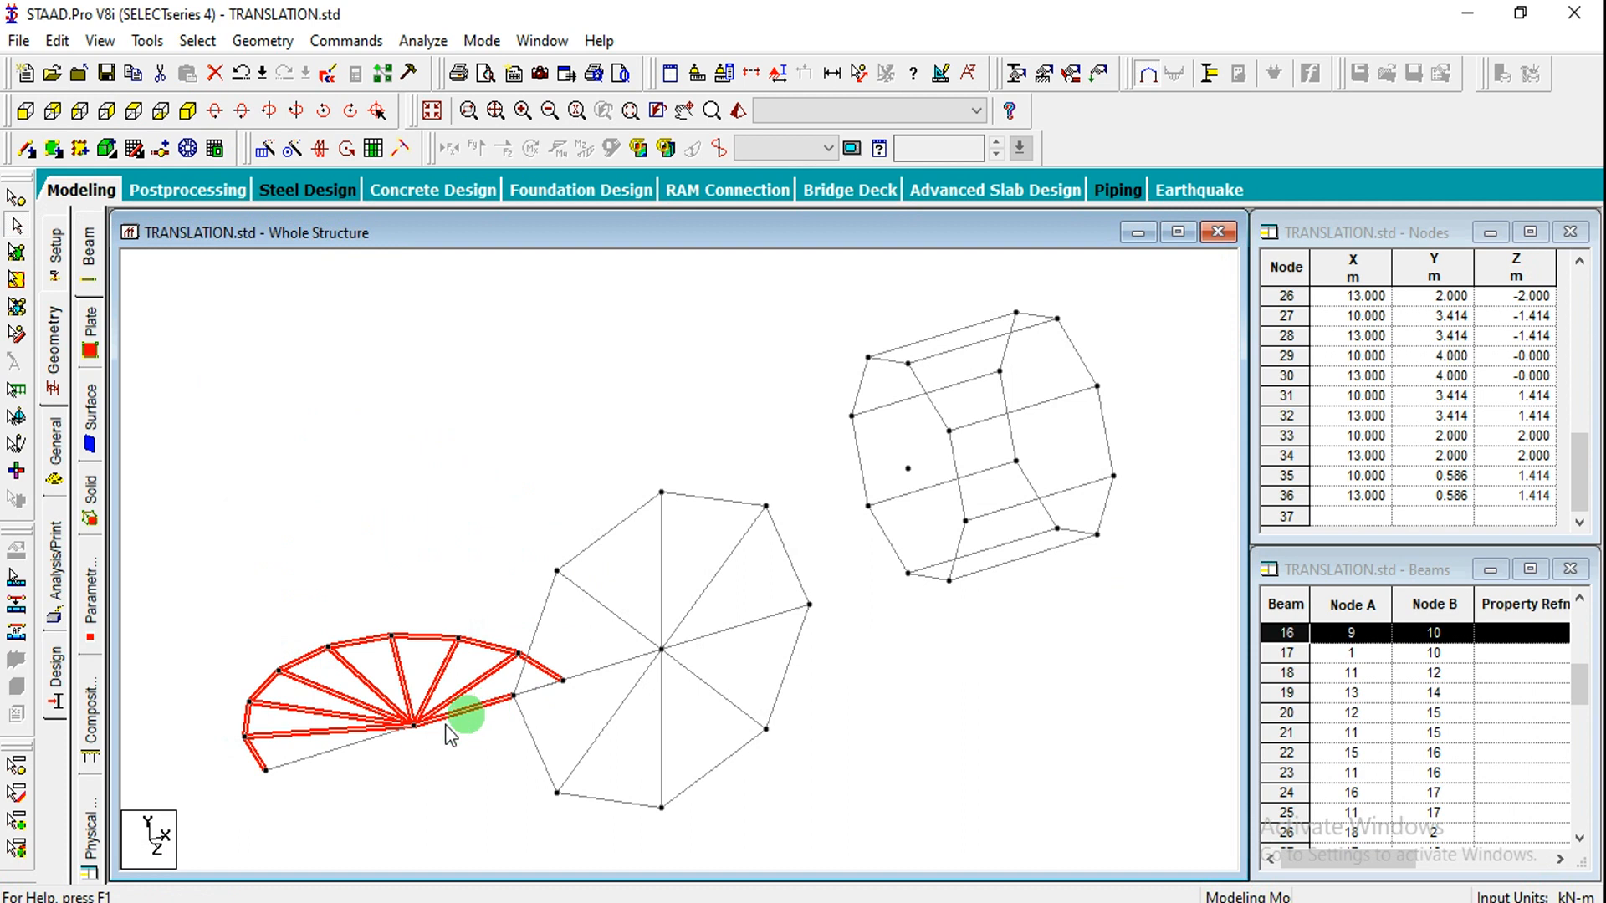
{"action": "left_click", "coordinate": [309, 758], "text": "ctrl"}
{"action": "left_click", "coordinate": [544, 687], "text": "ctrl"}
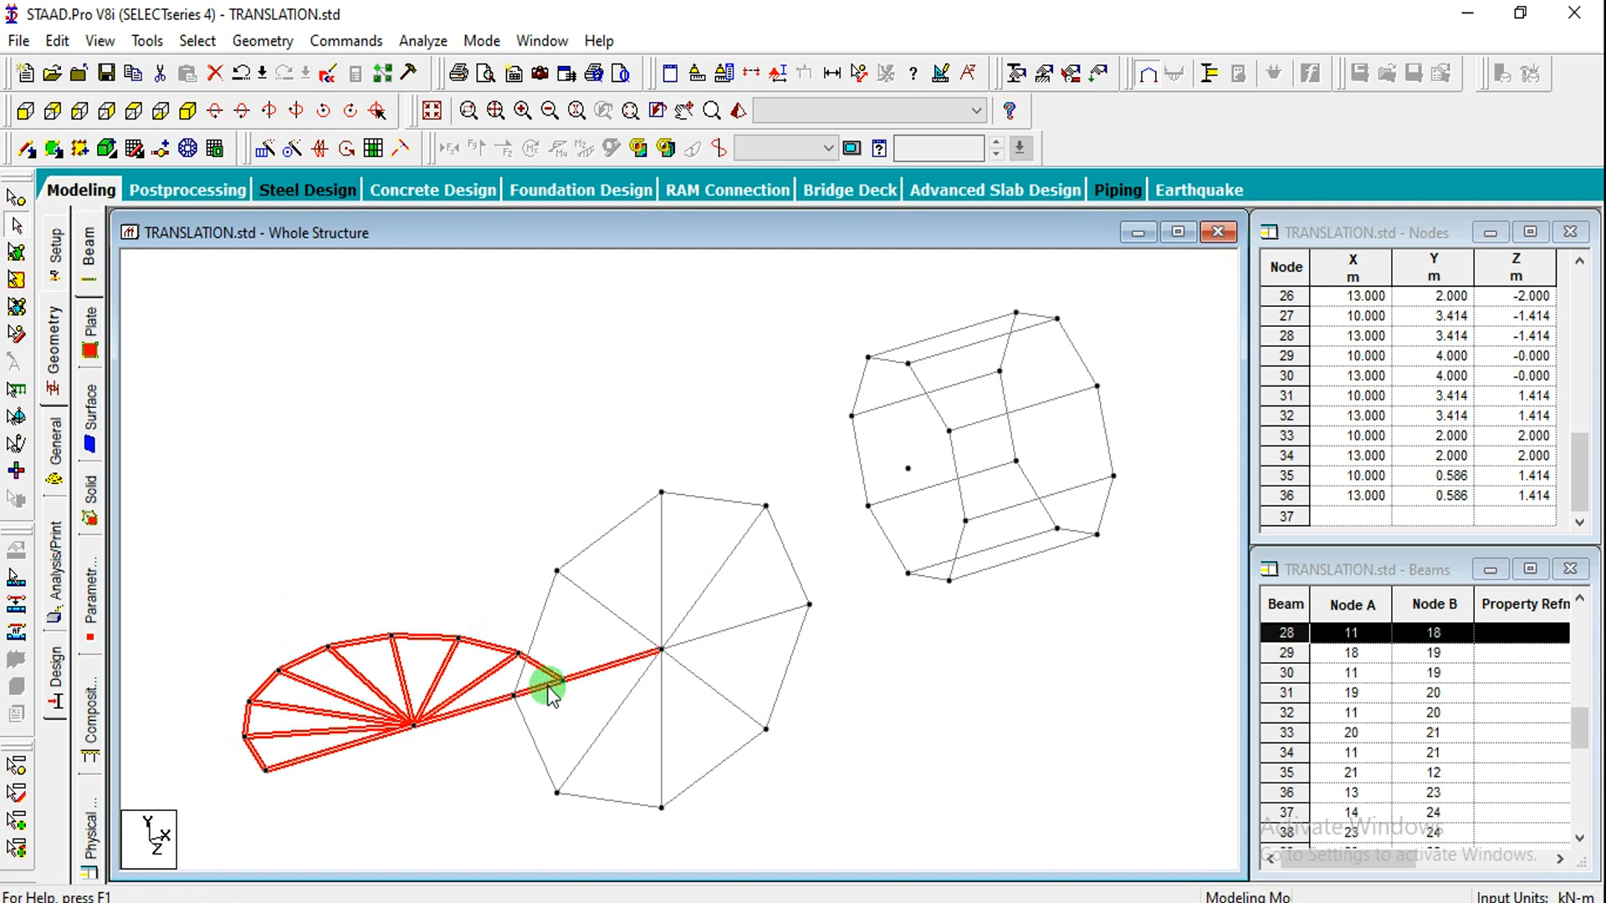
{"action": "left_click", "coordinate": [637, 660], "text": "ctrl"}
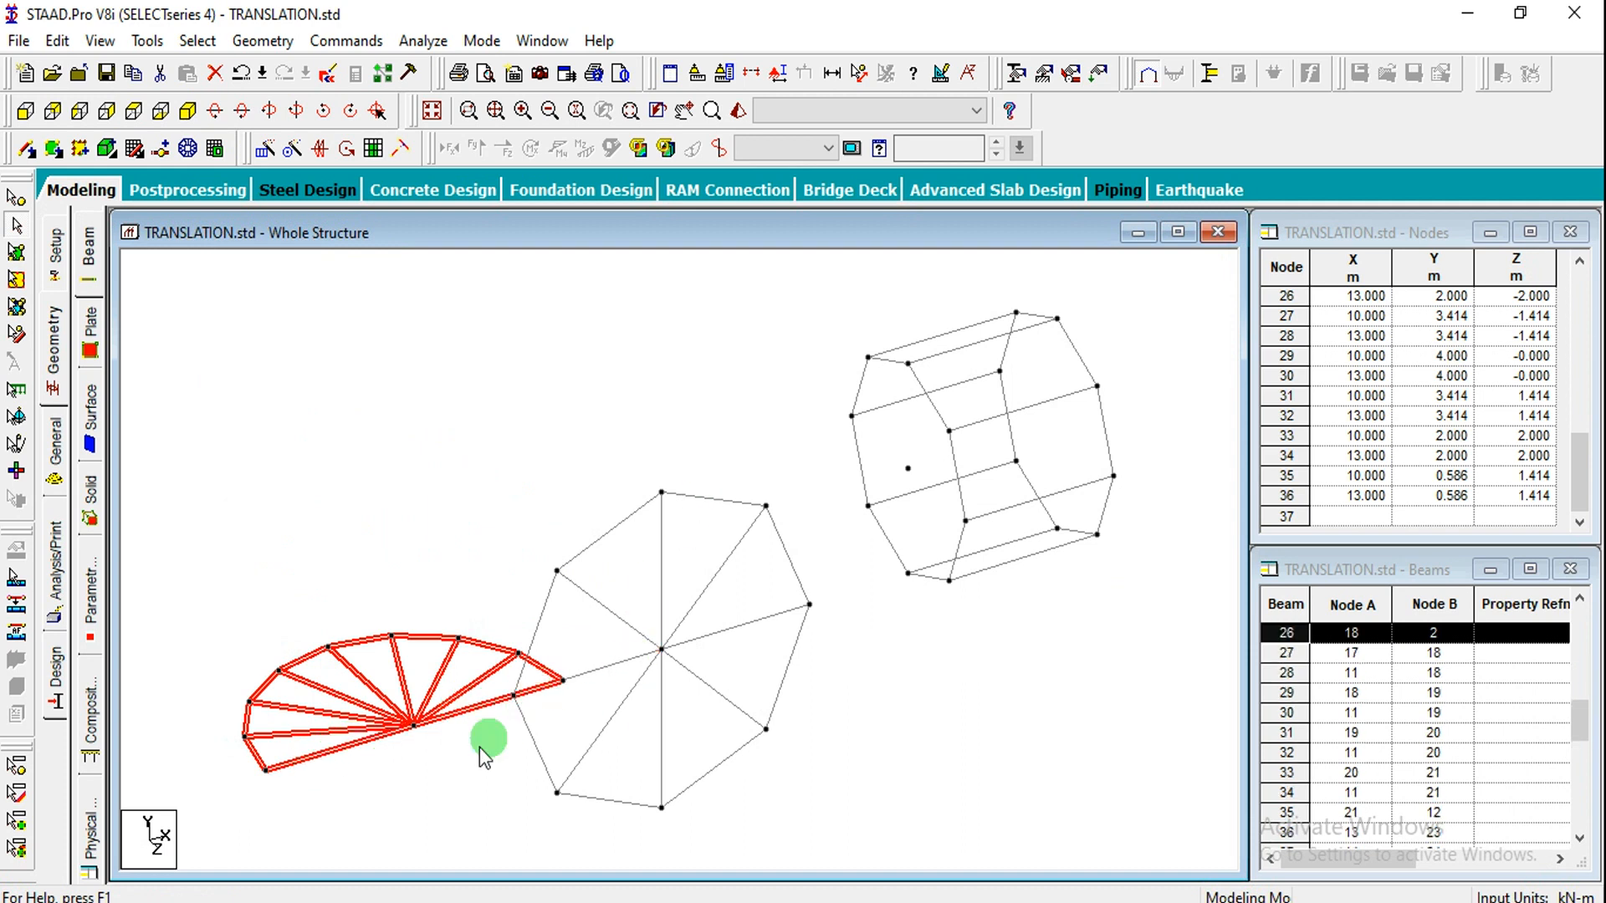
Step: Repeat the selected fan upward in Y with a linked translational repeat of 5 steps at 5 m spacing
{"action": "left_click", "coordinate": [261, 152]}
{"action": "left_click", "coordinate": [566, 579]}
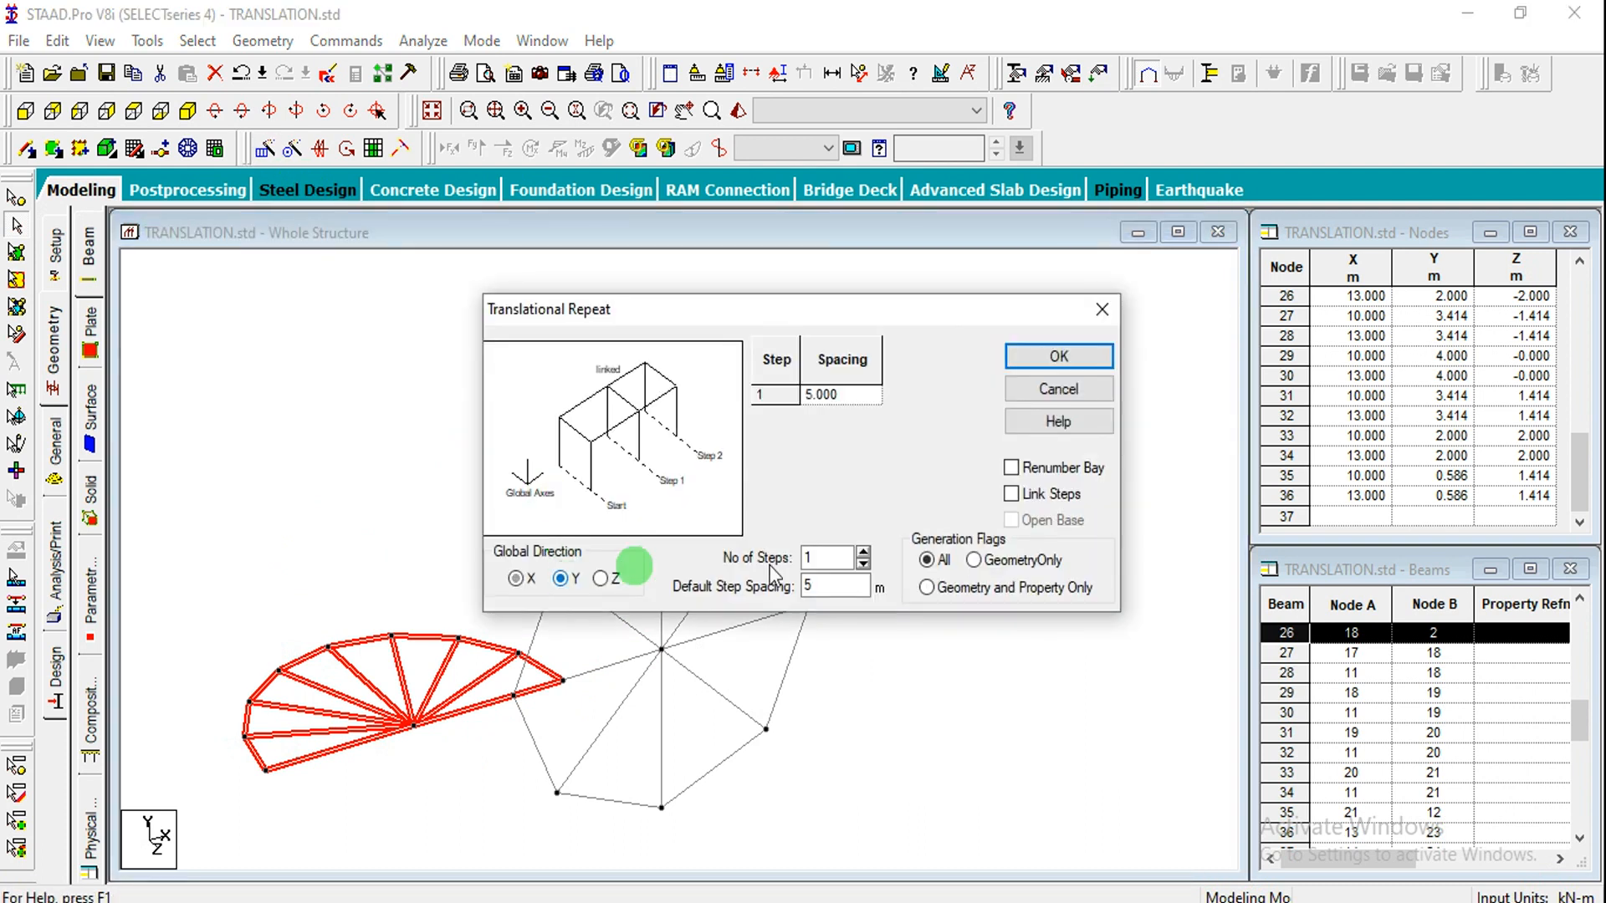
{"action": "double_click", "coordinate": [826, 558]}
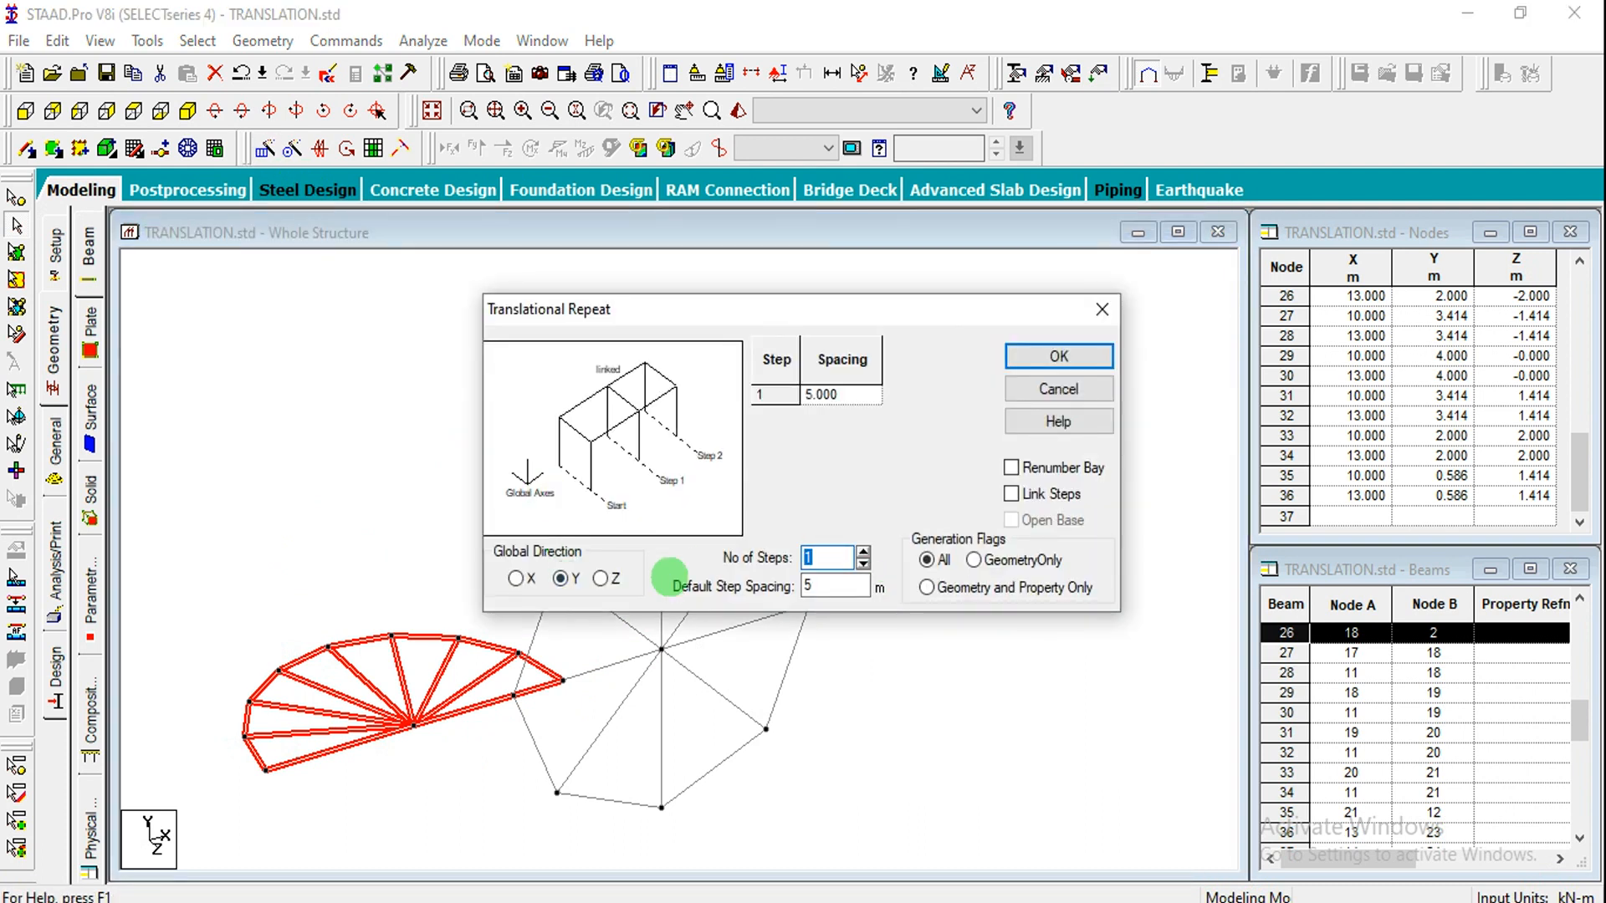
{"action": "type", "text": "5"}
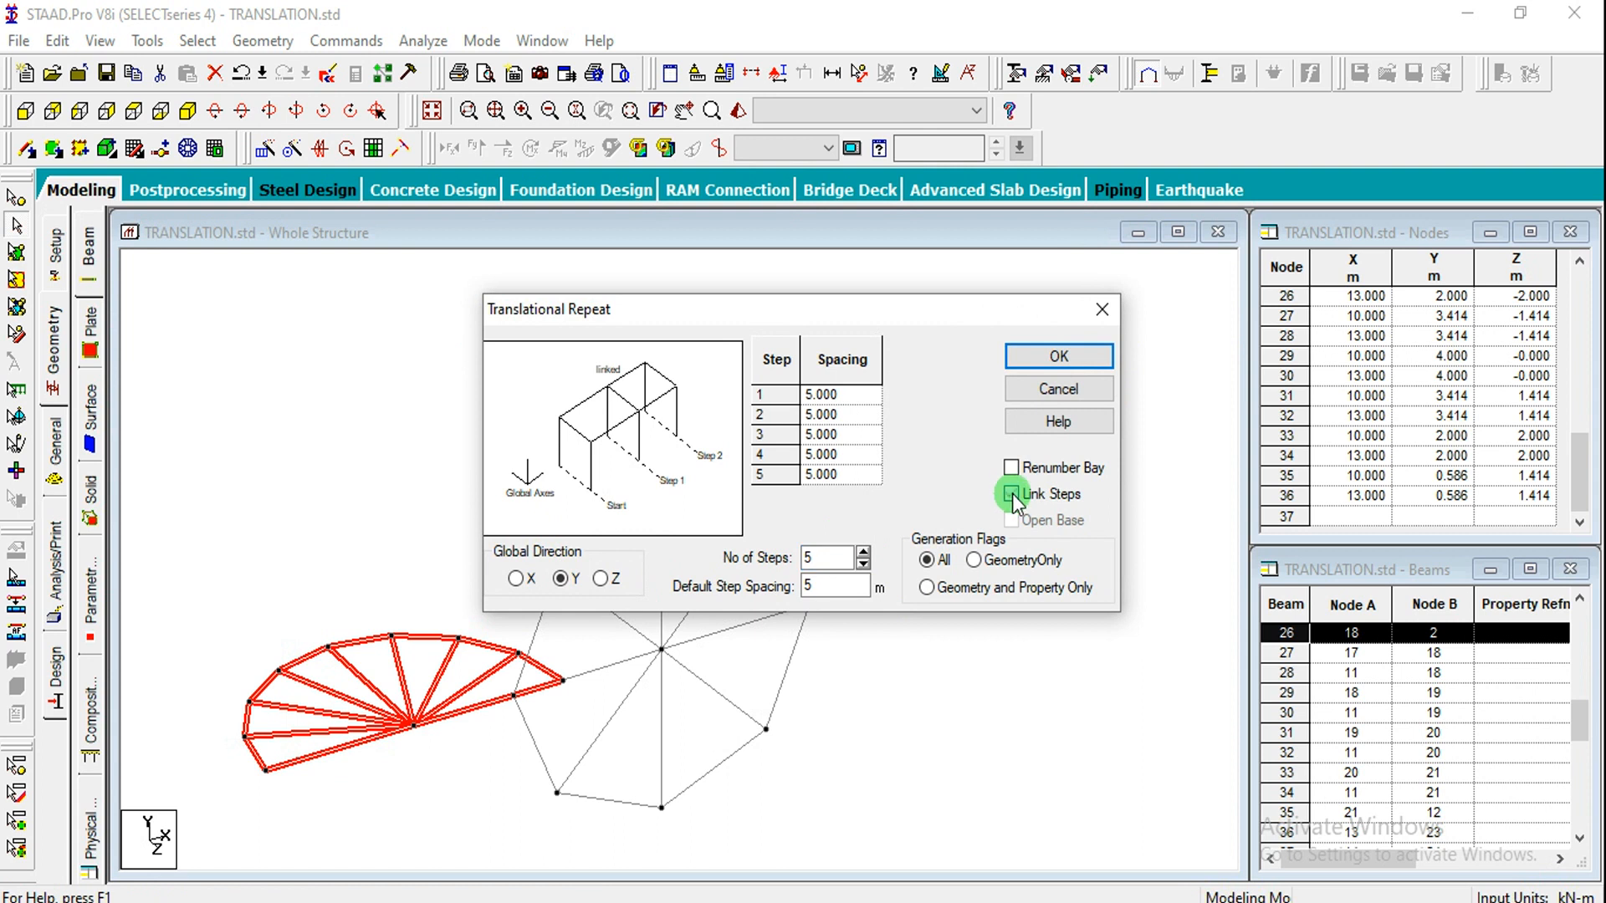
{"action": "left_click", "coordinate": [1059, 355]}
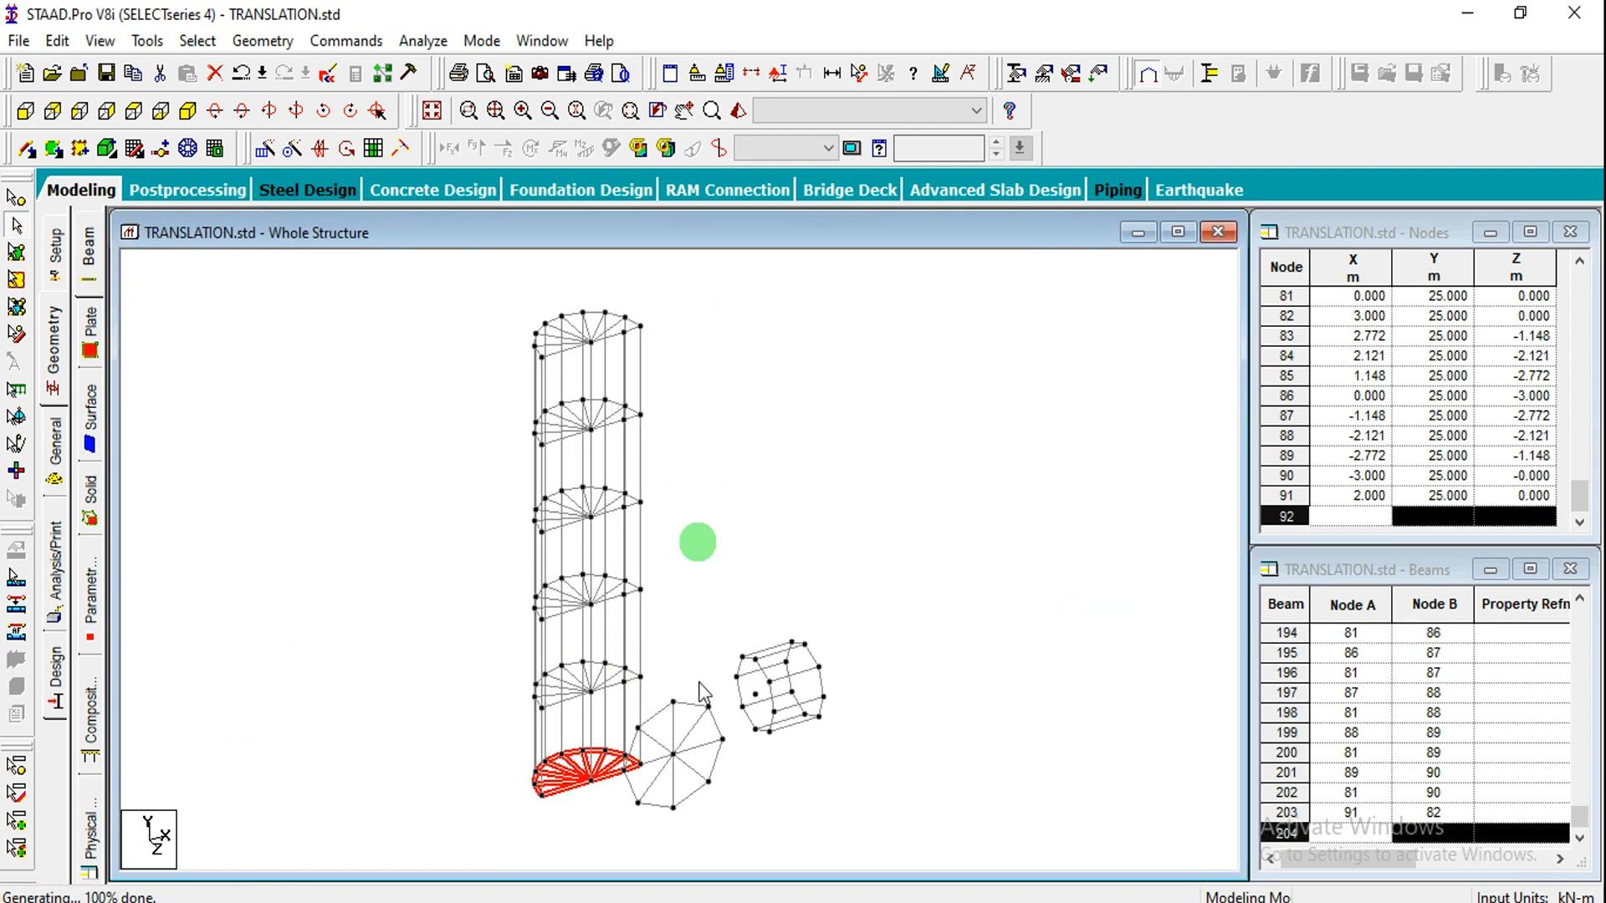
Step: Switch to the STAAD.Pro window with grid method.std and select all of its beams
{"action": "mouse_move", "coordinate": [833, 901]}
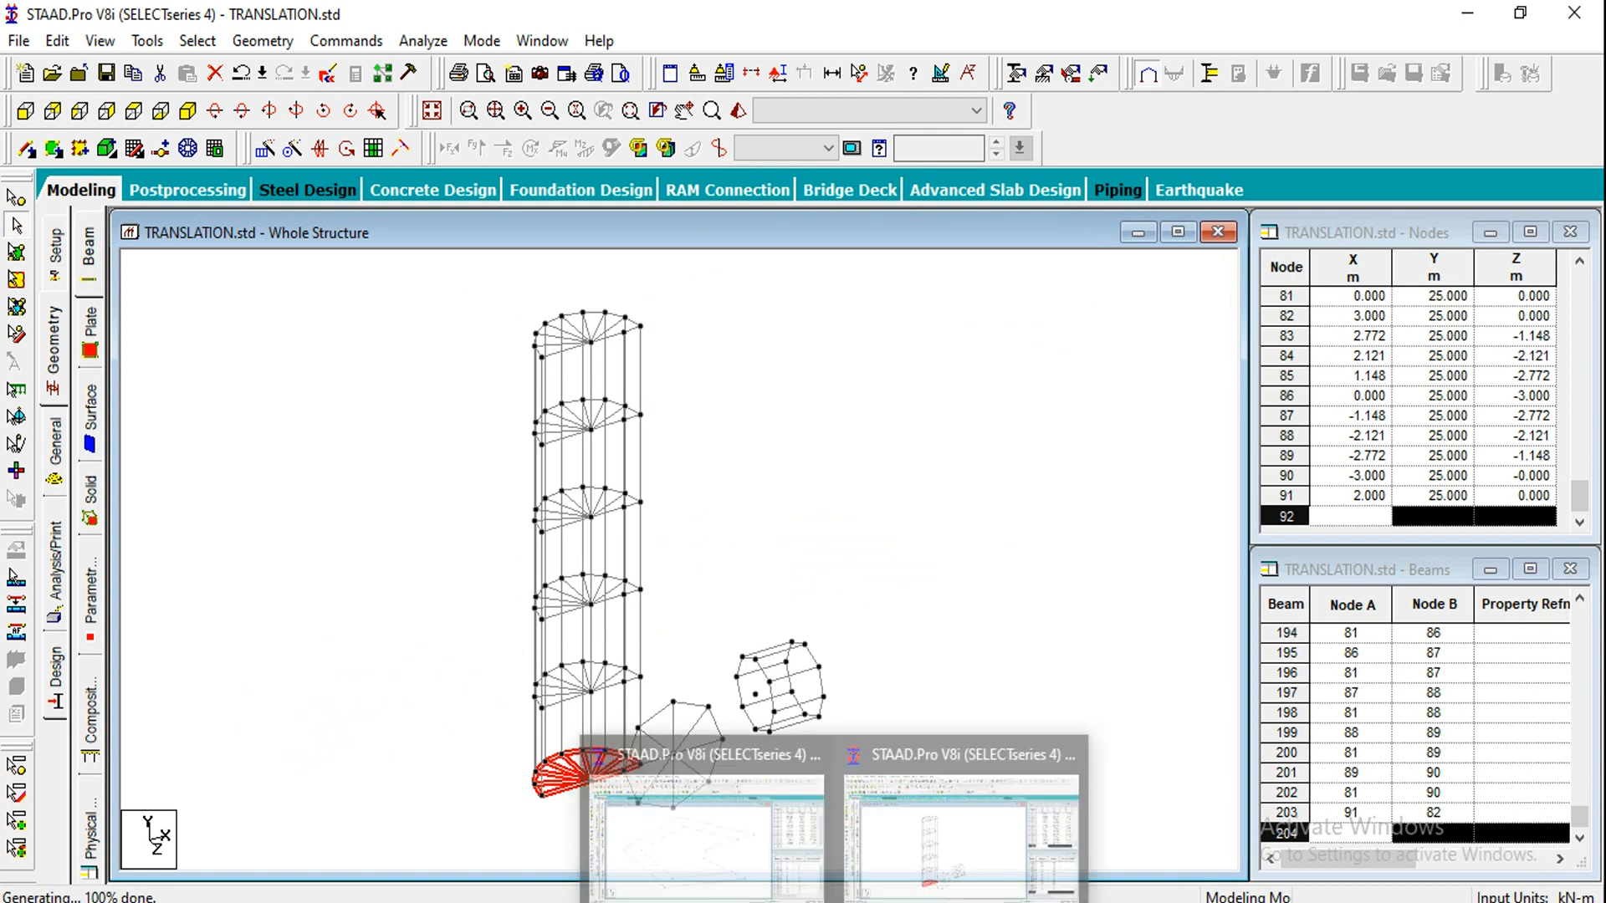
{"action": "left_click", "coordinate": [717, 874]}
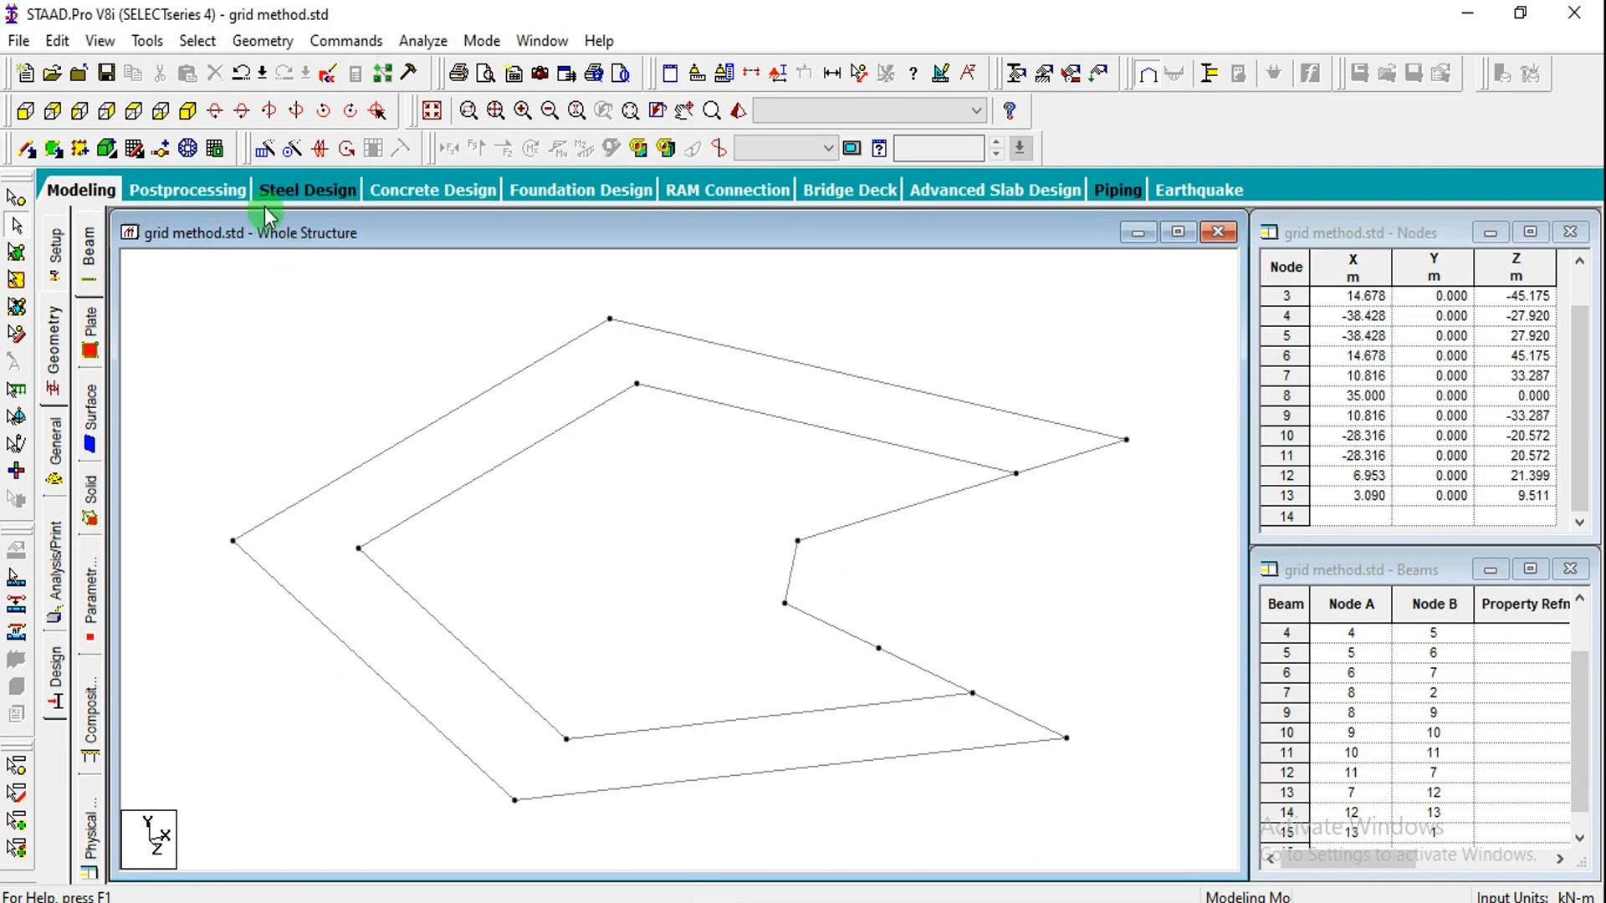
{"action": "key", "text": "ctrl+a"}
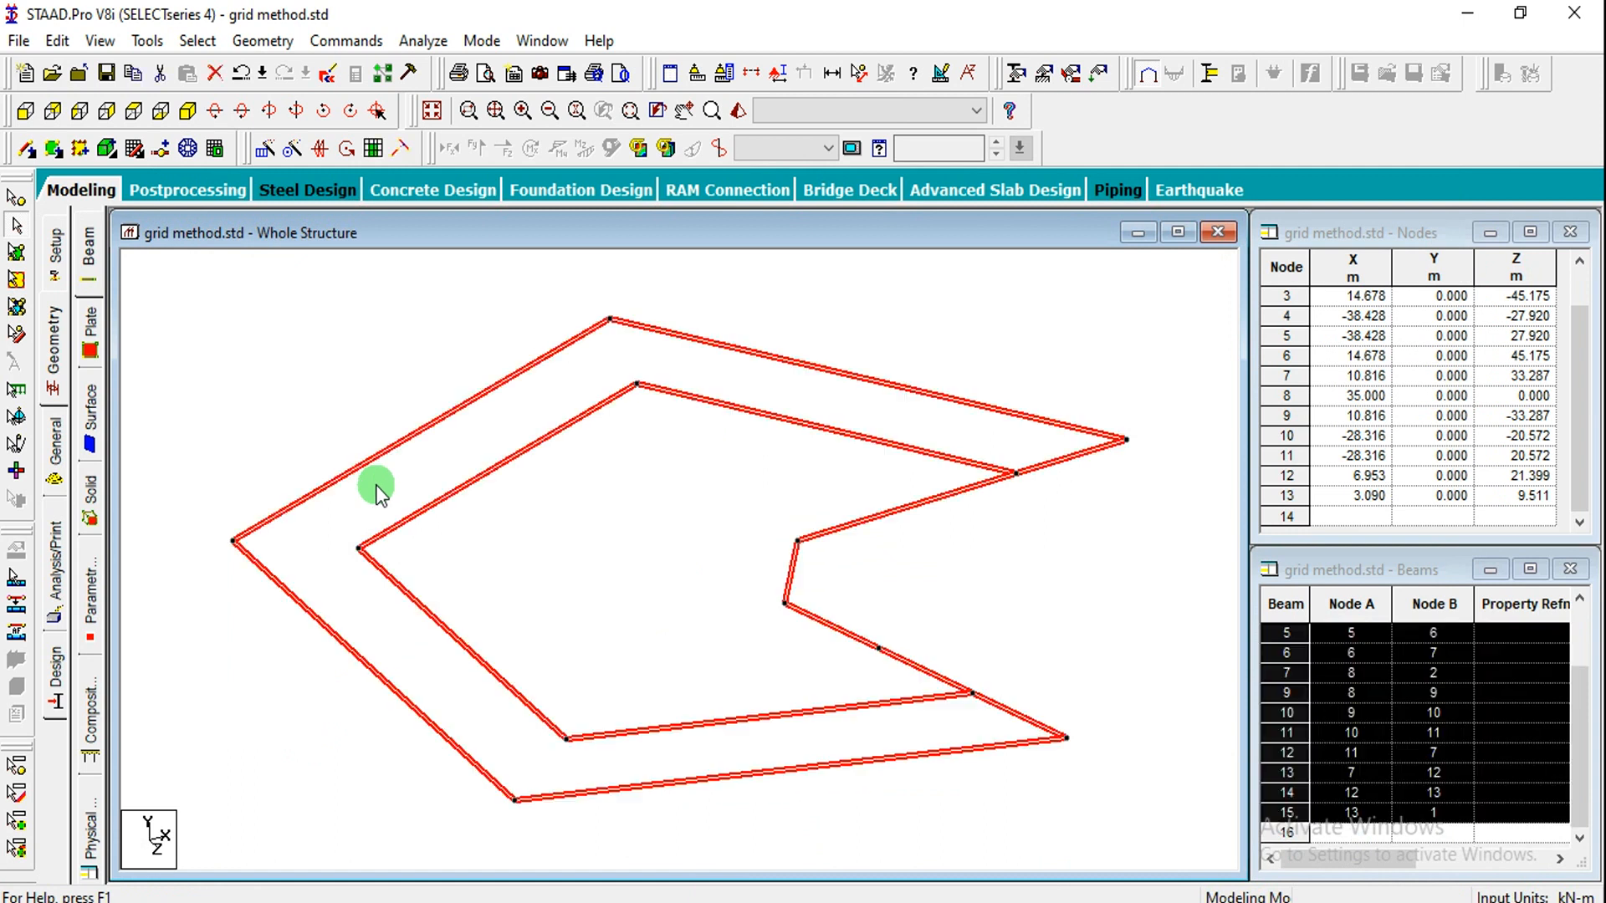
Step: Try a linked one-step translational repeat of the layout in Y at 5 m spacing, and undo it
{"action": "left_click", "coordinate": [266, 152]}
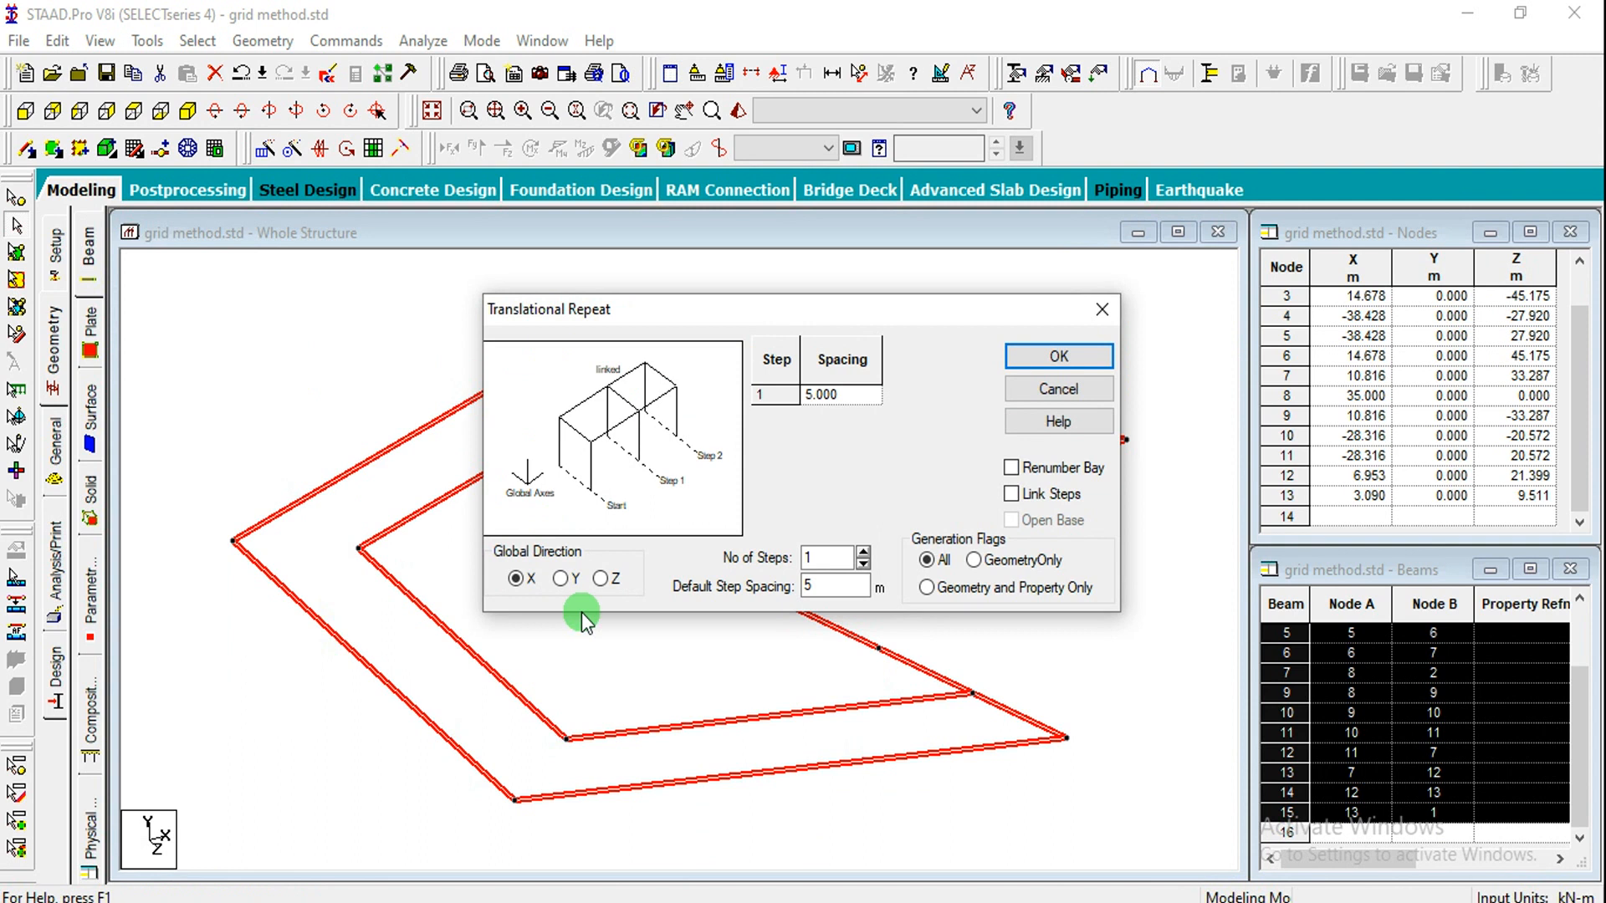
{"action": "left_click", "coordinate": [562, 580]}
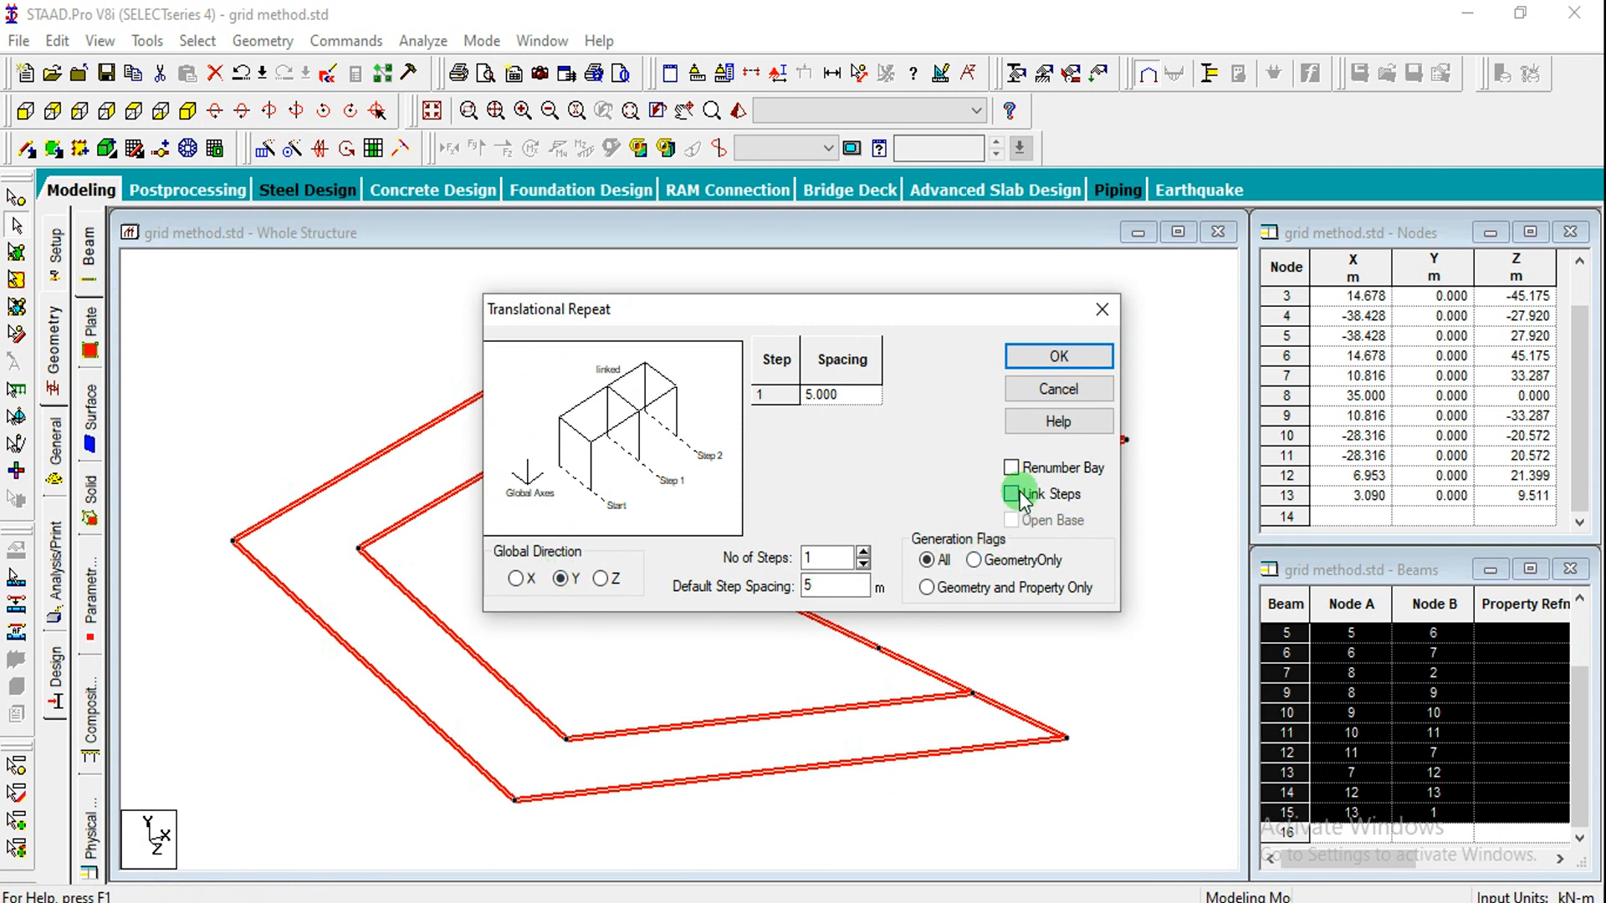
{"action": "left_click", "coordinate": [1045, 358]}
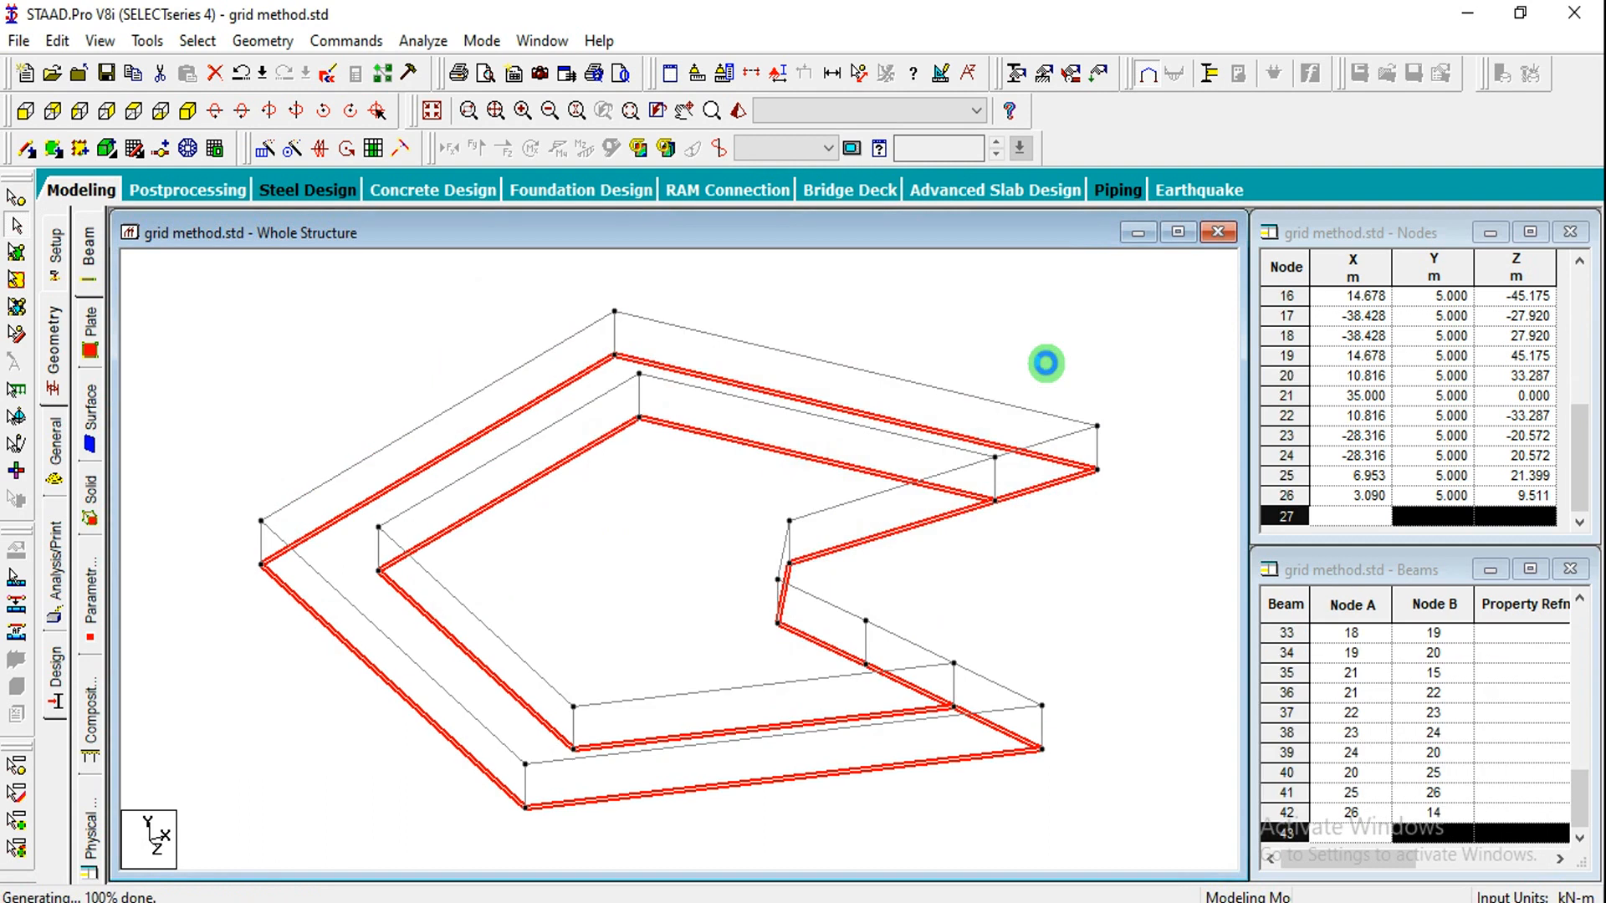
{"action": "key", "text": "ctrl+z"}
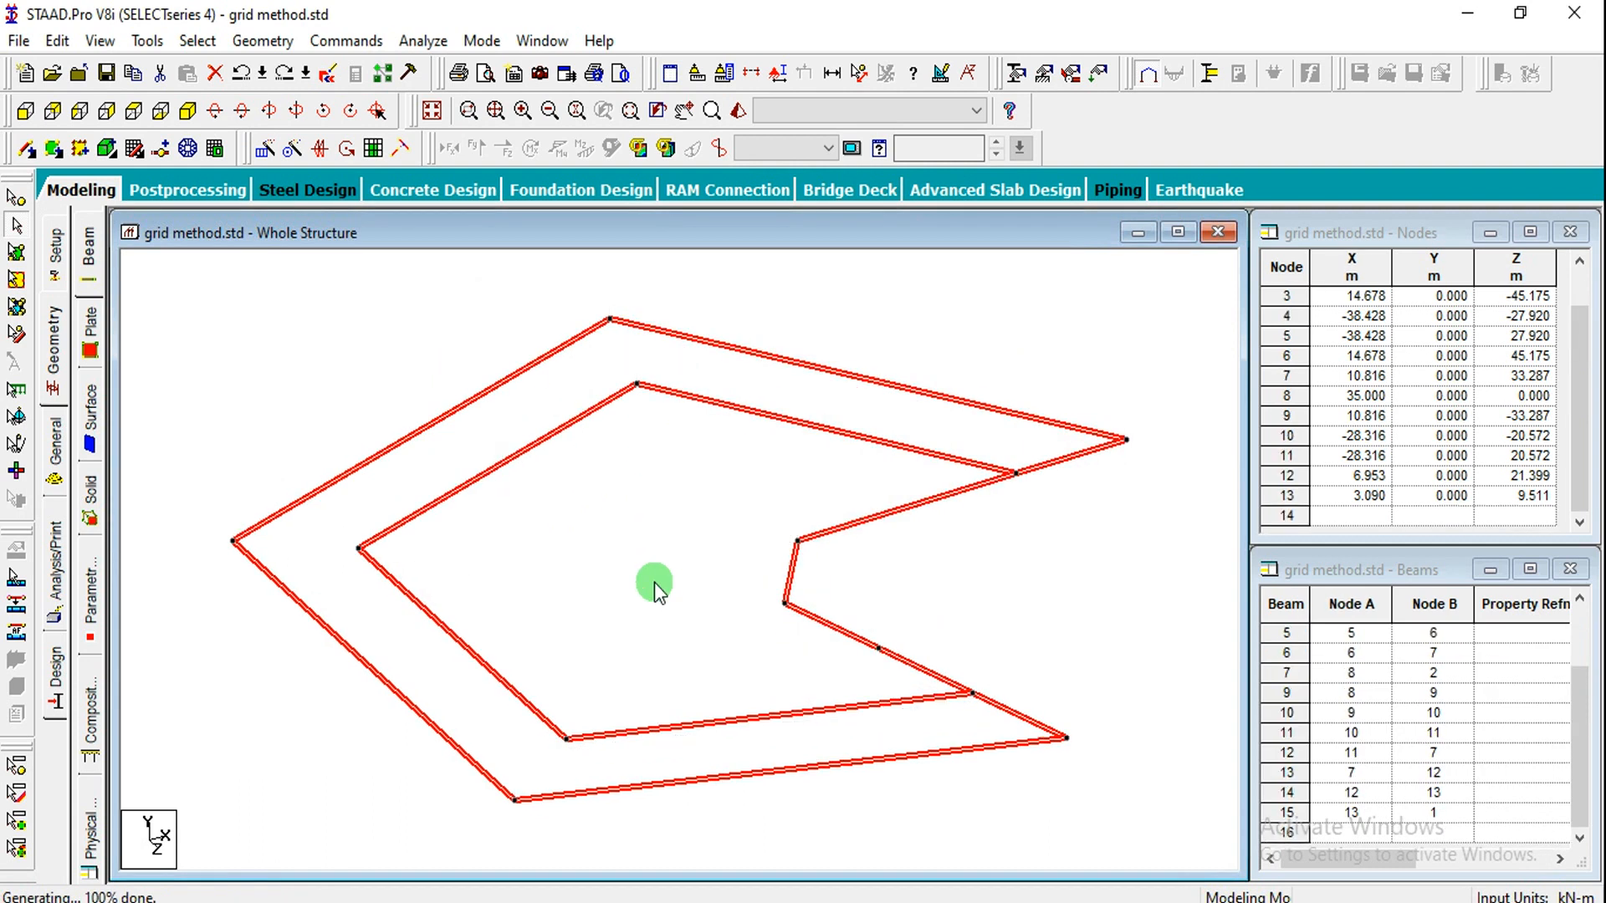
Step: Generate a linked translational repeat of the layout in Y with 6 steps at 3 m spacing, and clear the selection
{"action": "left_click", "coordinate": [263, 153]}
{"action": "left_click", "coordinate": [575, 580]}
{"action": "double_click", "coordinate": [823, 558]}
{"action": "type", "text": "6"}
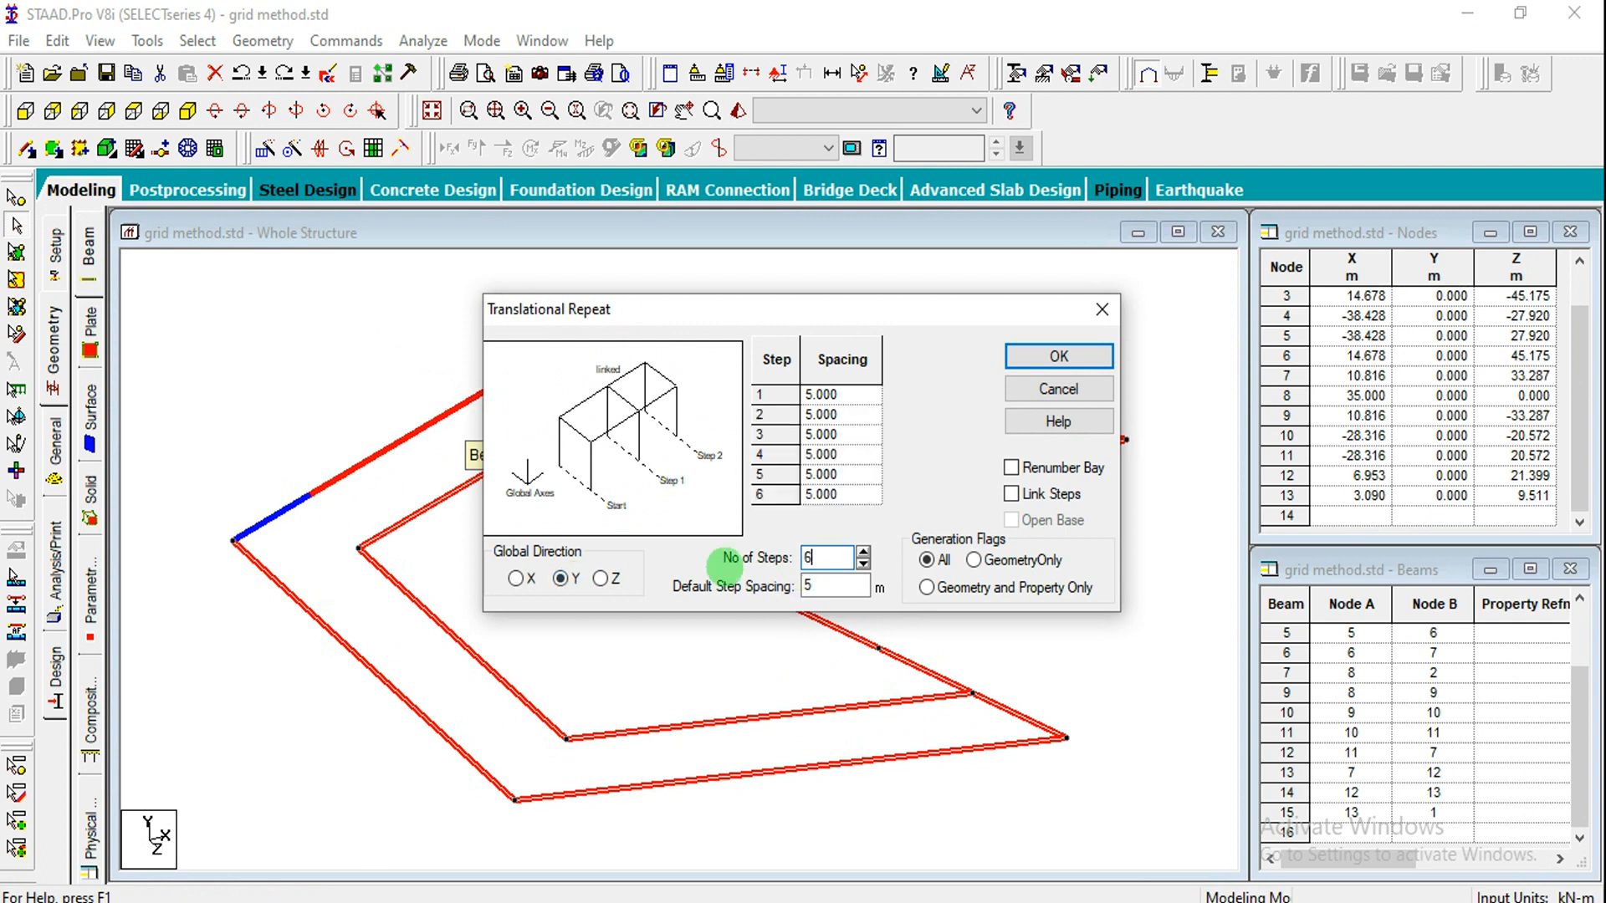
{"action": "key", "text": "Tab"}
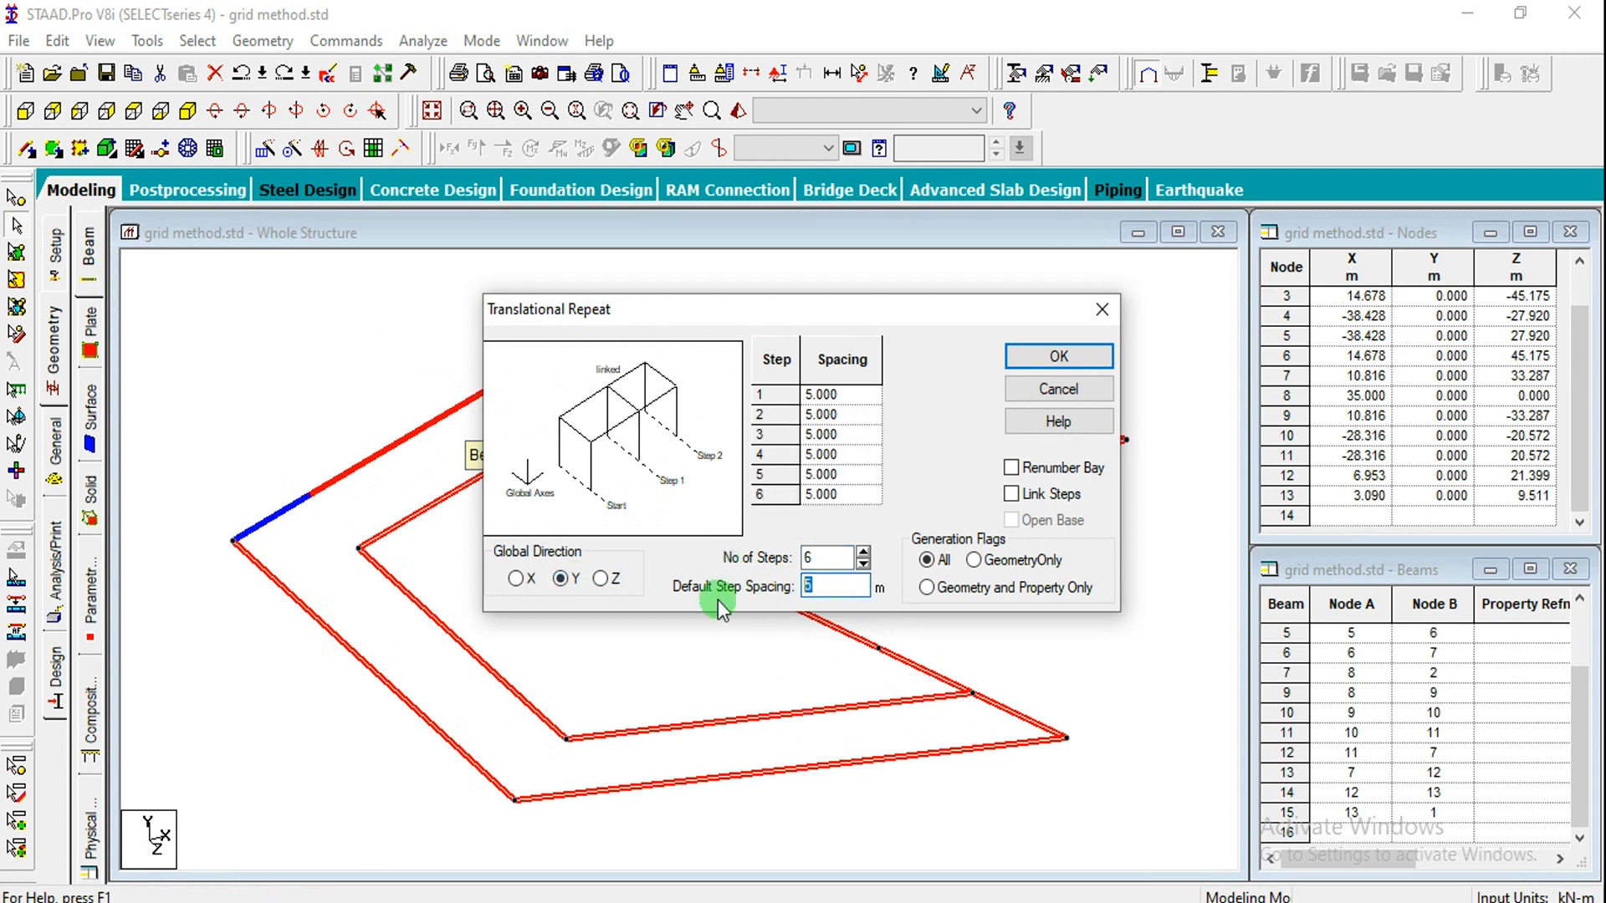
{"action": "type", "text": "3"}
{"action": "left_click", "coordinate": [820, 554]}
{"action": "left_click", "coordinate": [1011, 493]}
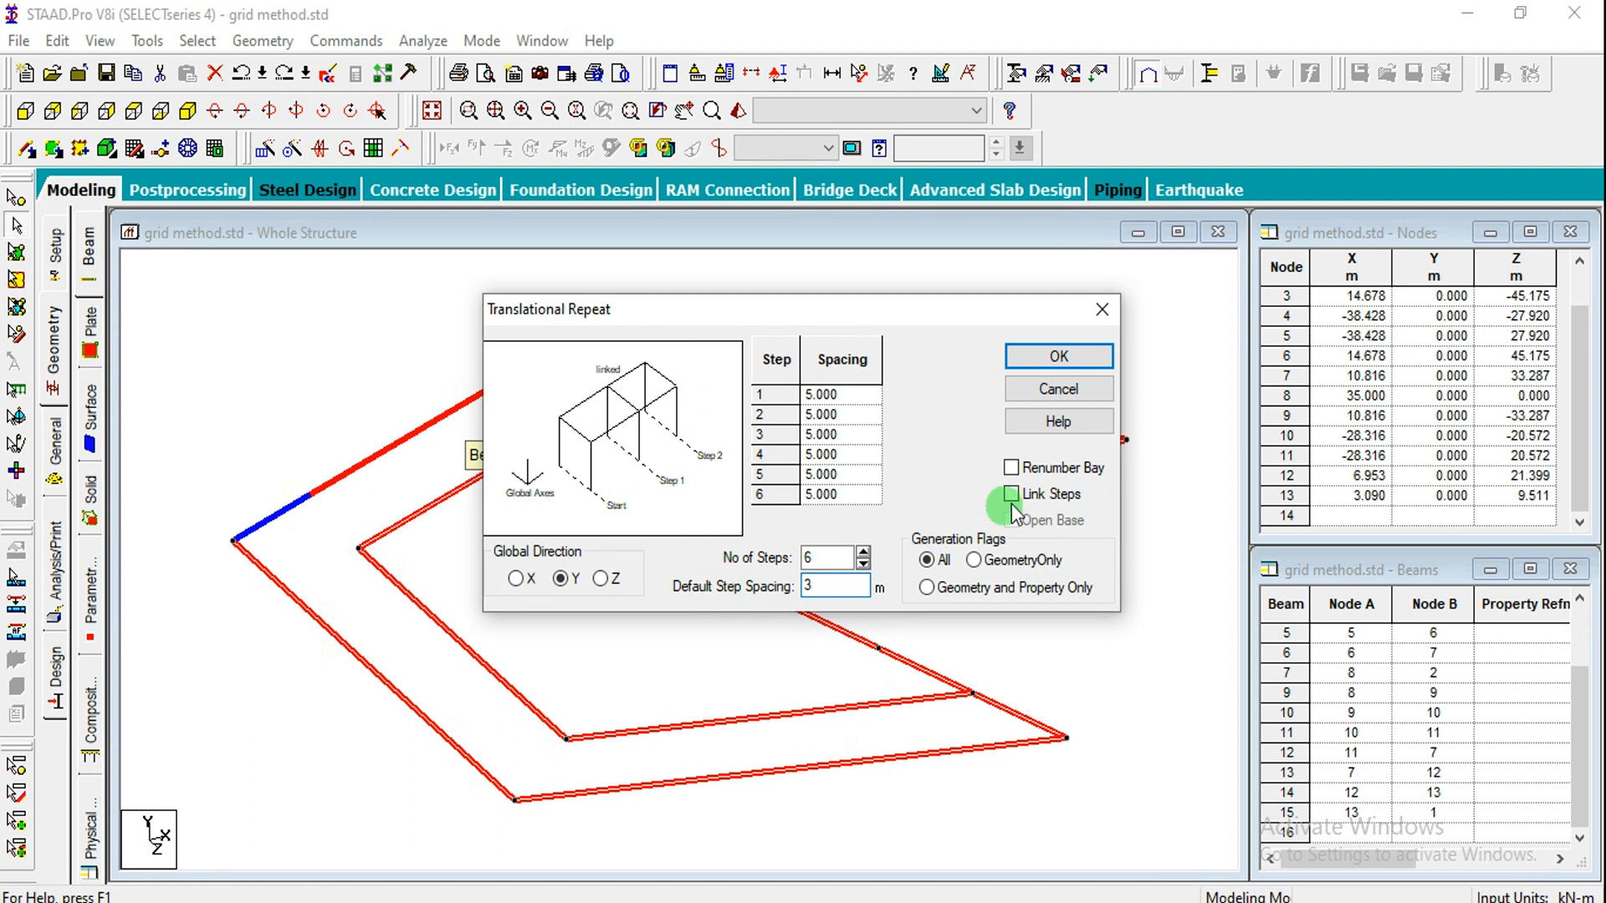
{"action": "left_click", "coordinate": [1069, 357]}
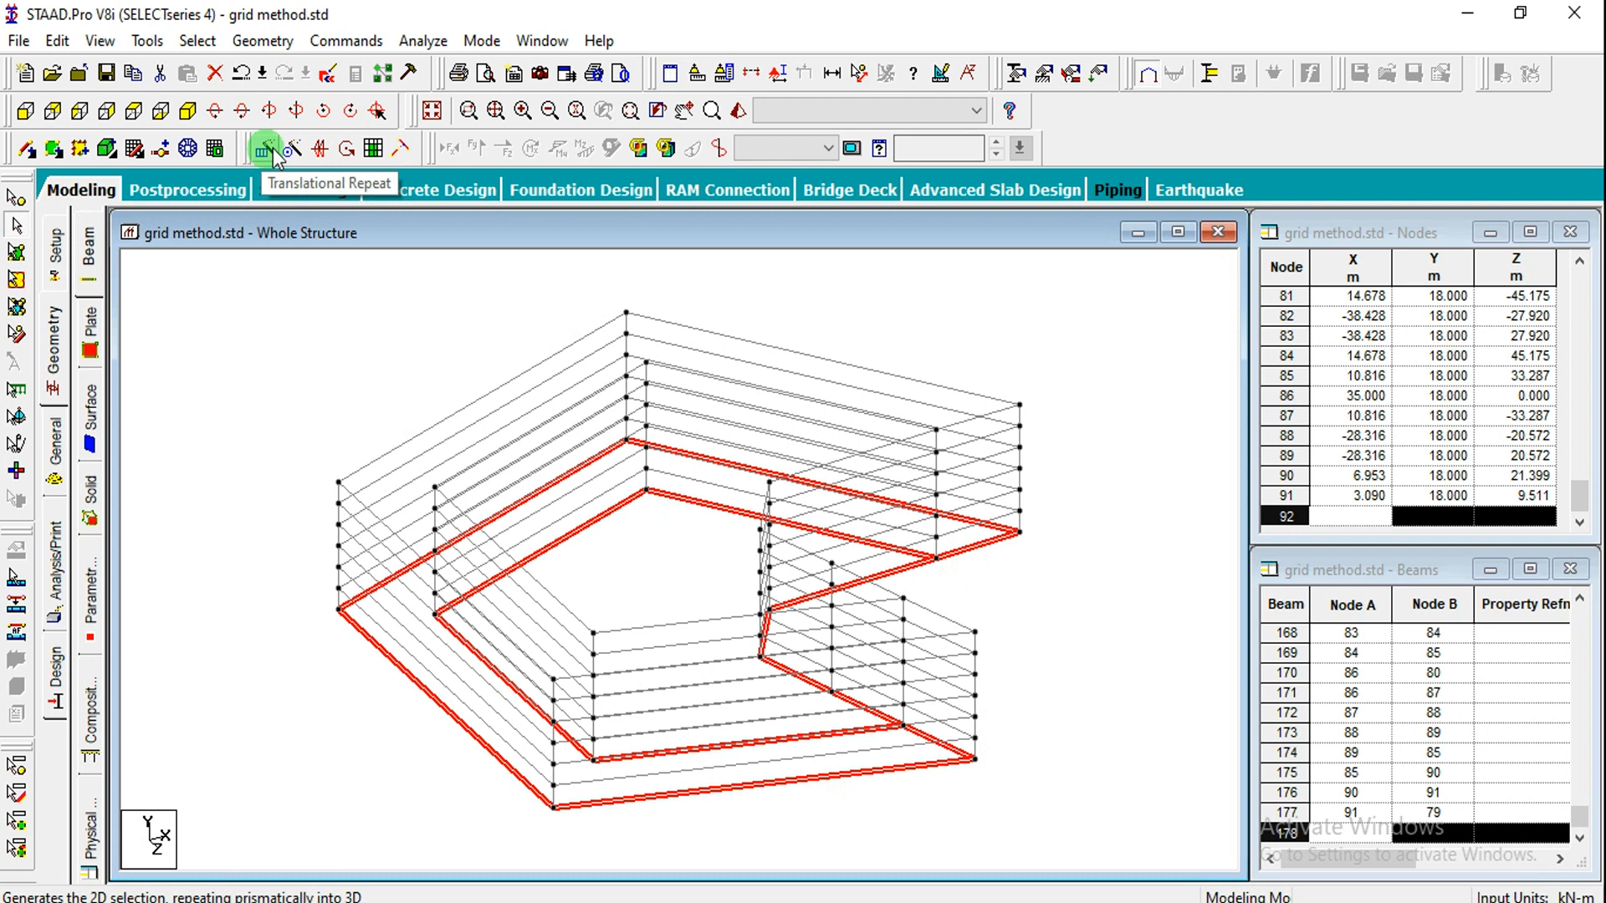
{"action": "left_click", "coordinate": [296, 431]}
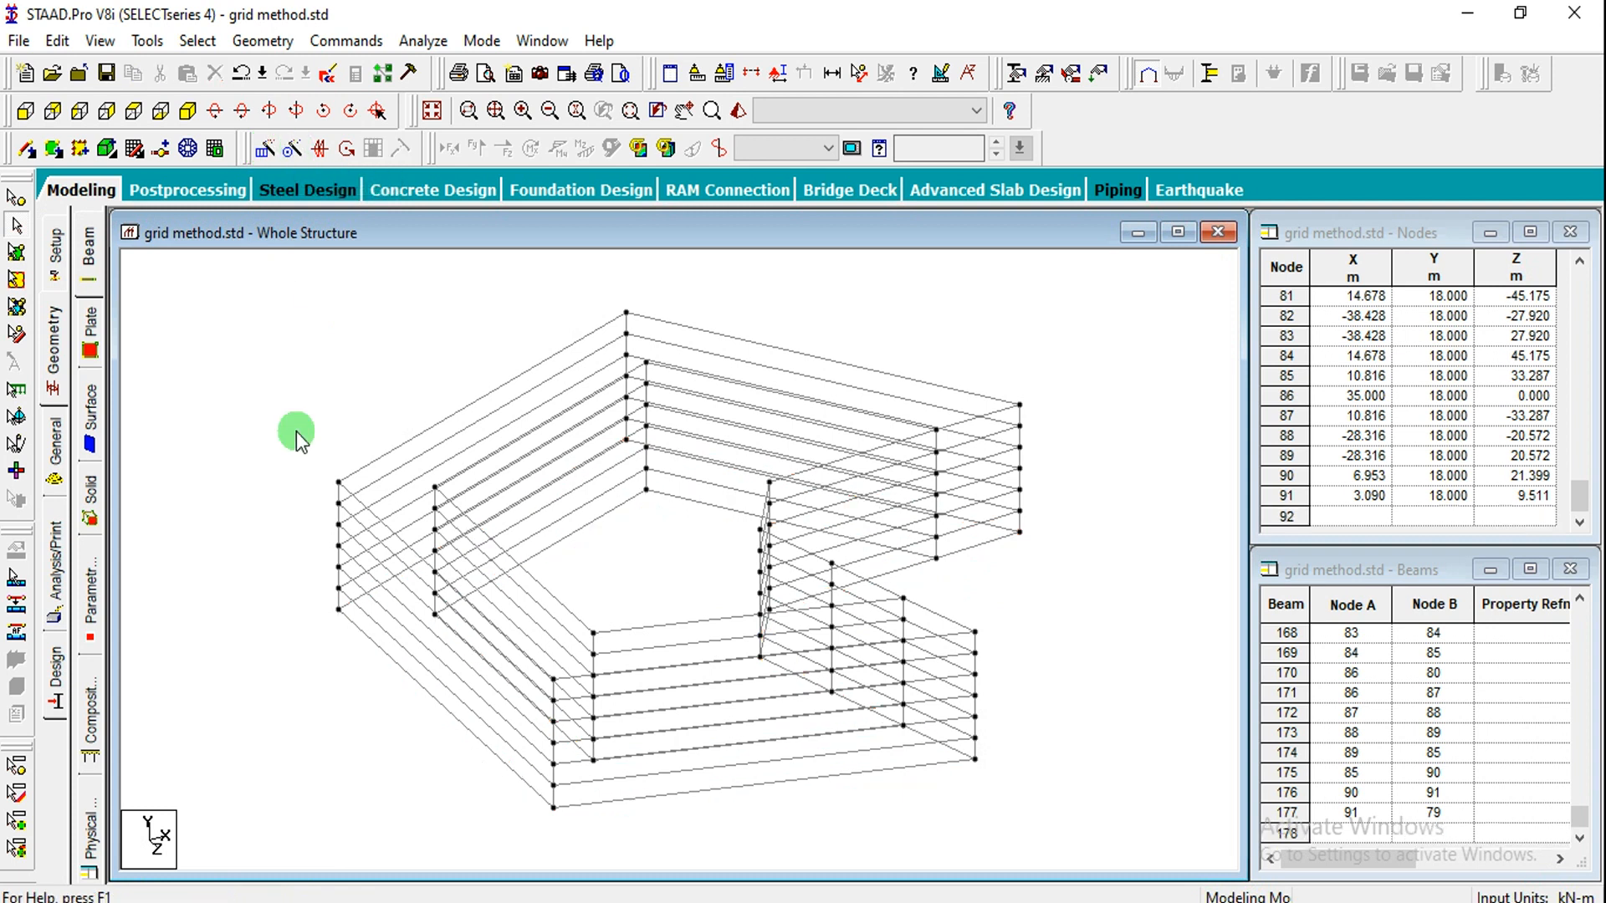